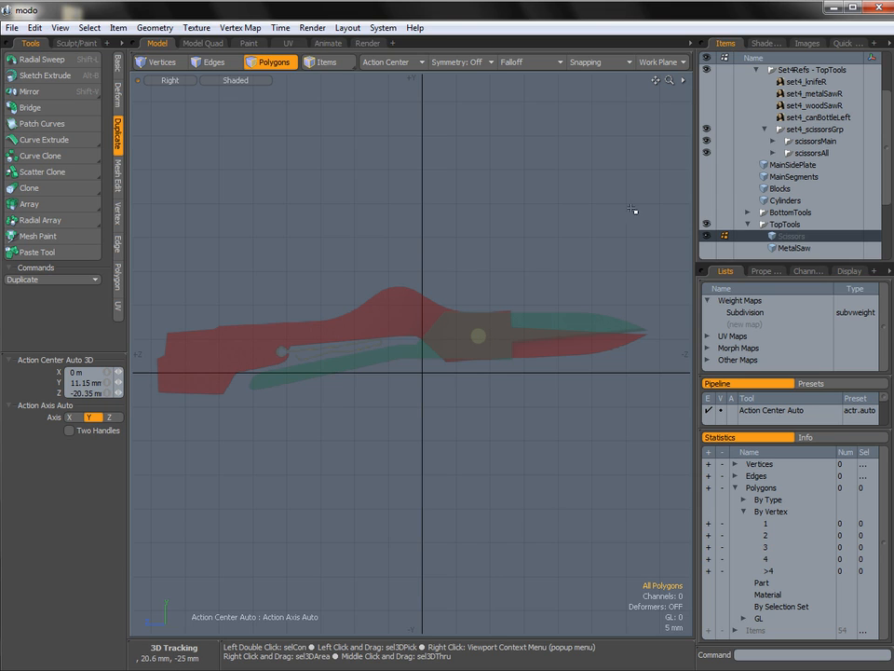
Hide the scissorsAll reference and start a Pen polygon tracing the lower edge of the handle's back end.
click(707, 153)
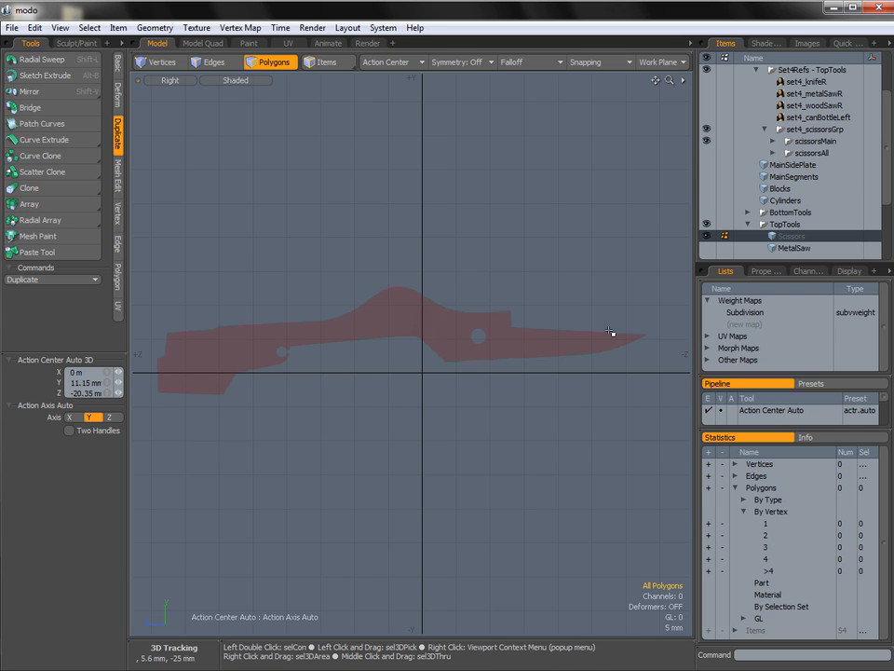
alt+shift+drag(405, 343, 412, 353)
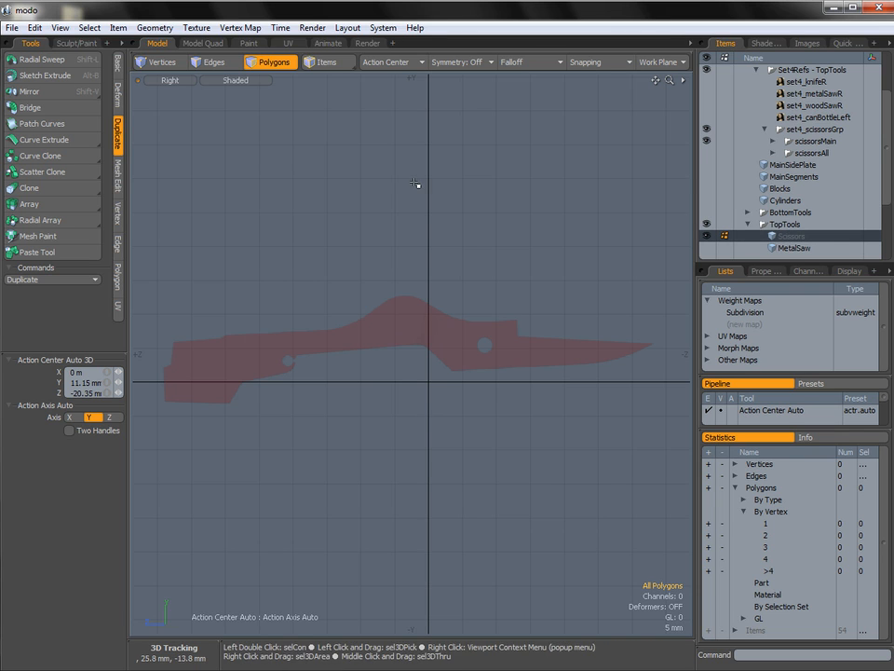
click(119, 71)
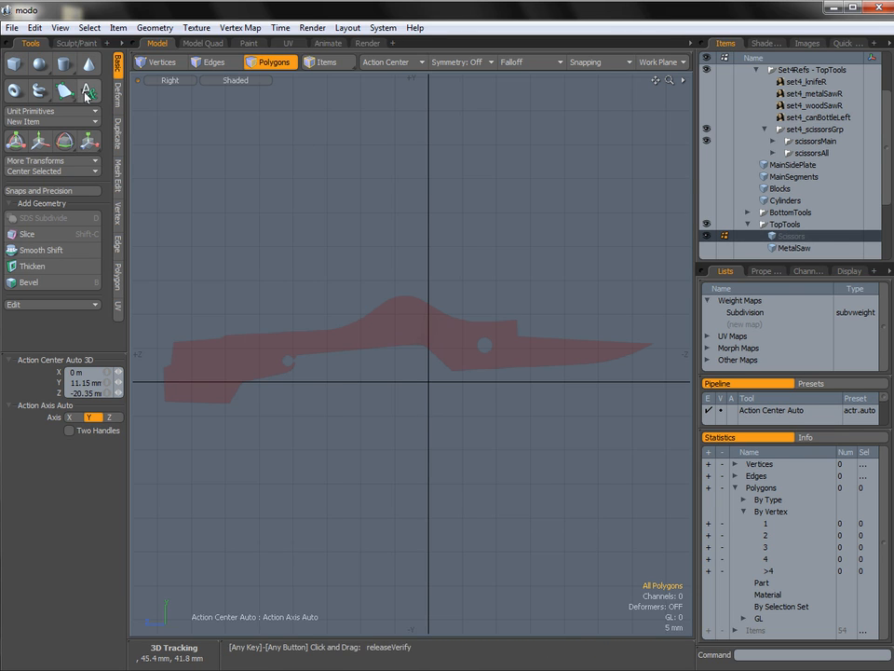
click(66, 96)
alt+drag(200, 375, 426, 316)
click(425, 317)
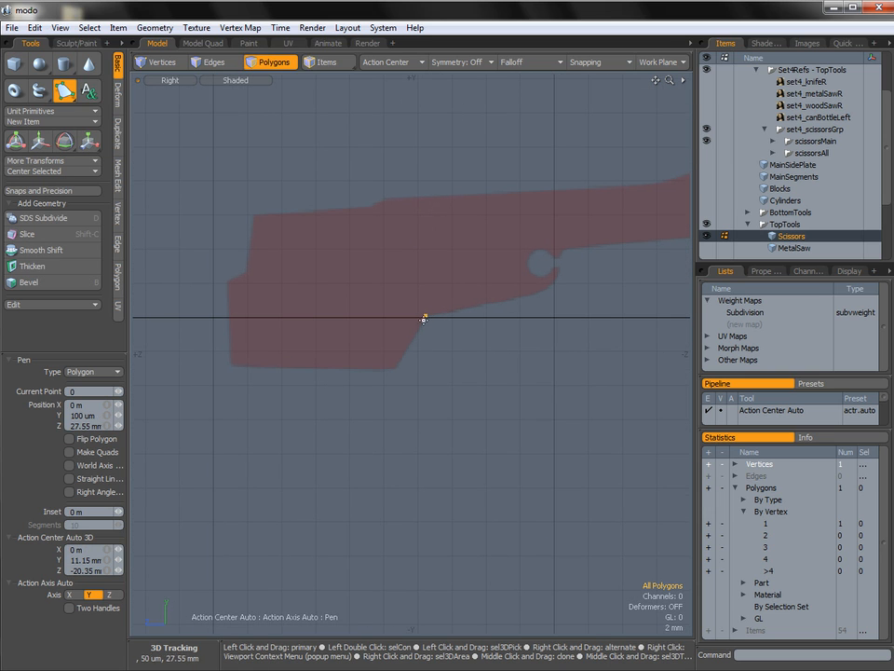
click(396, 368)
drag(241, 361, 231, 365)
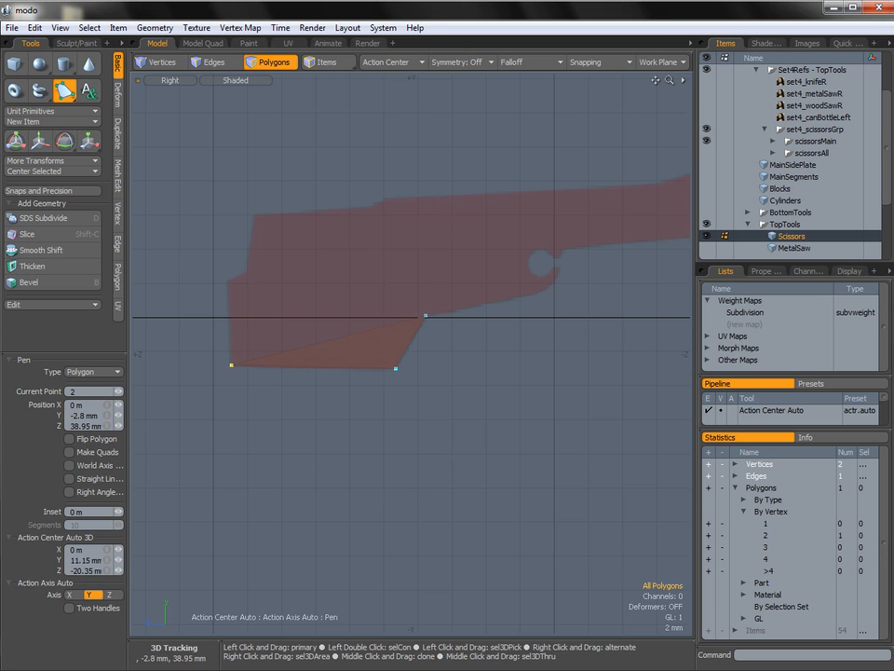
Continue the Pen outline up the handle's back edge and around the small notch in its upper edge.
click(227, 280)
click(248, 272)
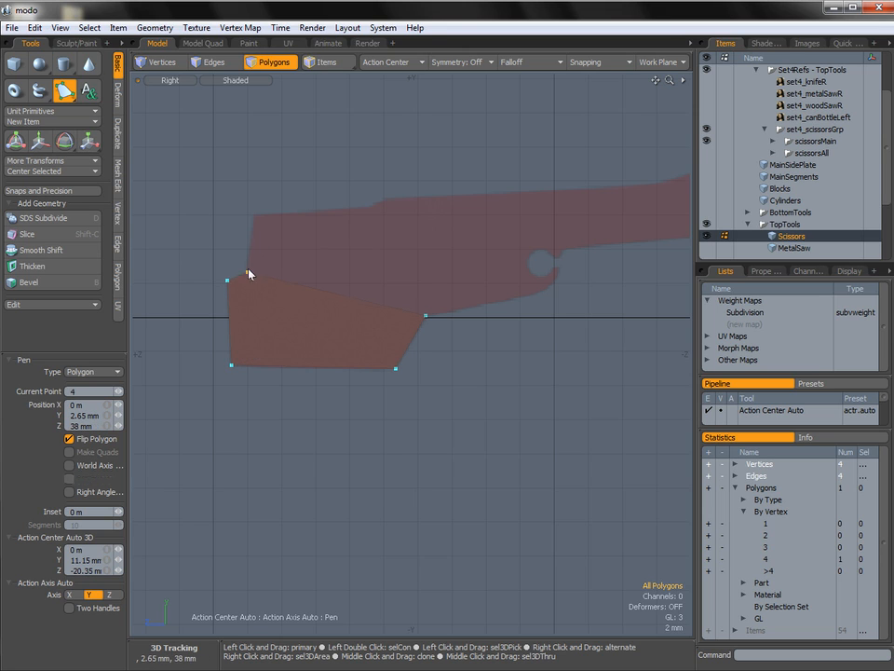
click(256, 215)
click(372, 207)
click(384, 199)
Trace the handle's upper edge past the hump, placing one peak point above it at about Y 15.1 mm, Z 3.9 mm.
alt+shift+drag(511, 218, 360, 260)
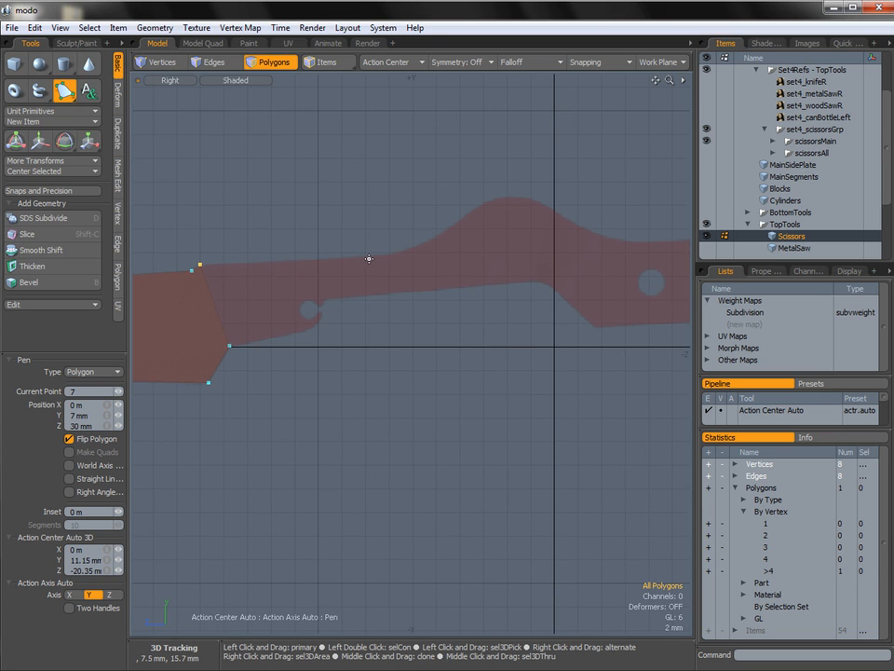
click(366, 256)
mouse_move(447, 232)
alt+shift+mouse_down()
mouse_move(343, 250)
mouse_move(445, 235)
alt+shift+mouse_up()
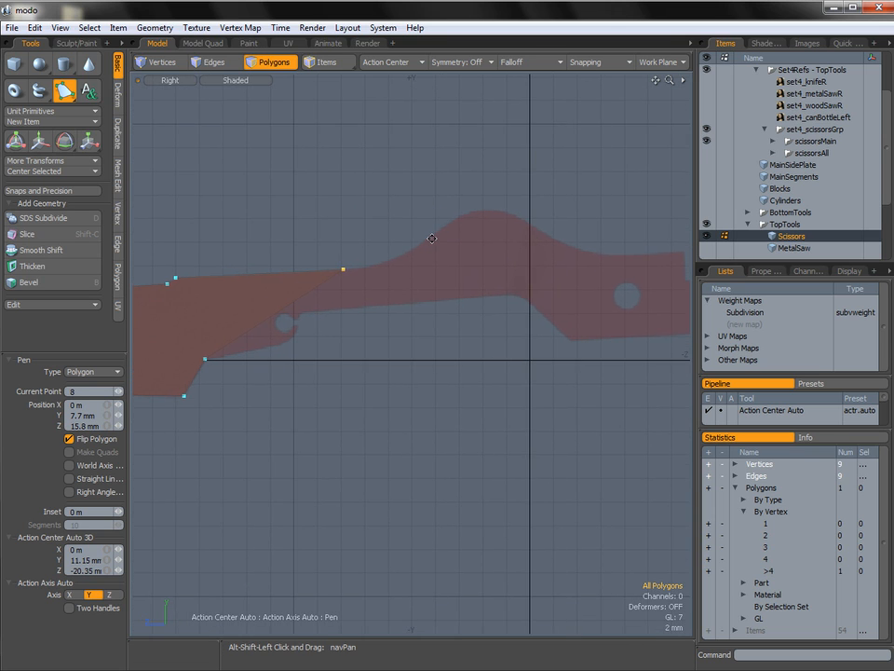
click(406, 262)
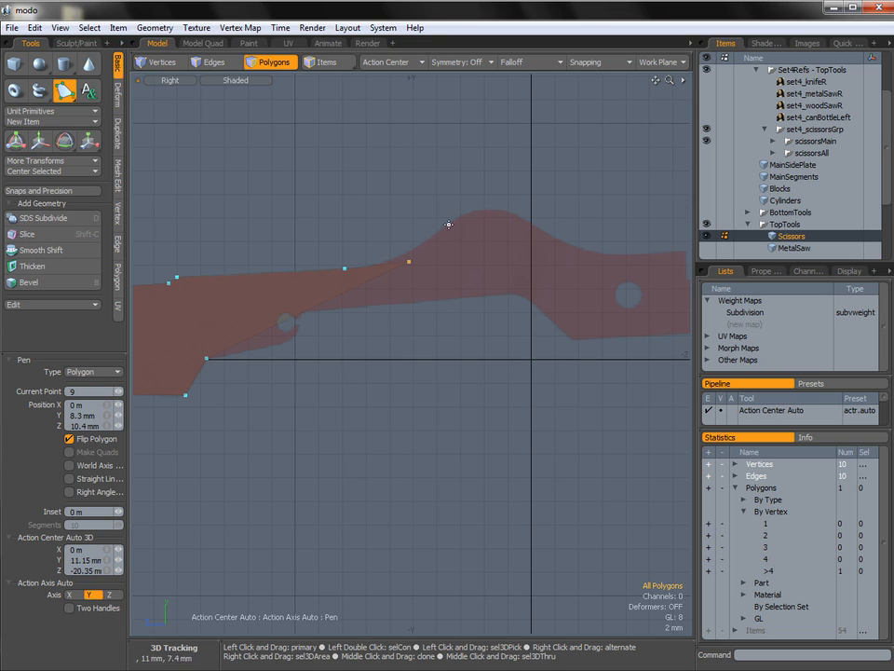
click(493, 178)
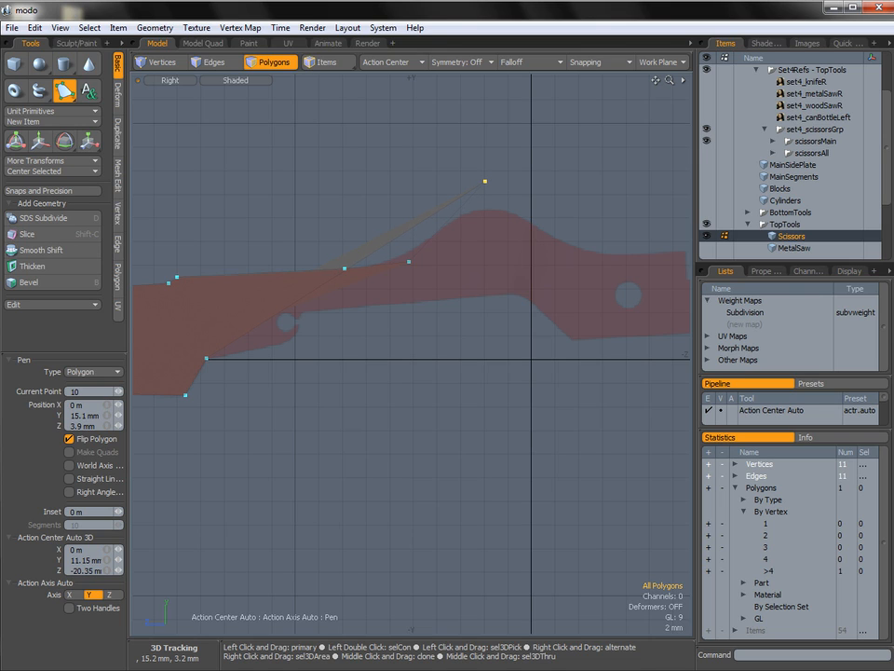
click(549, 254)
drag(561, 252, 568, 255)
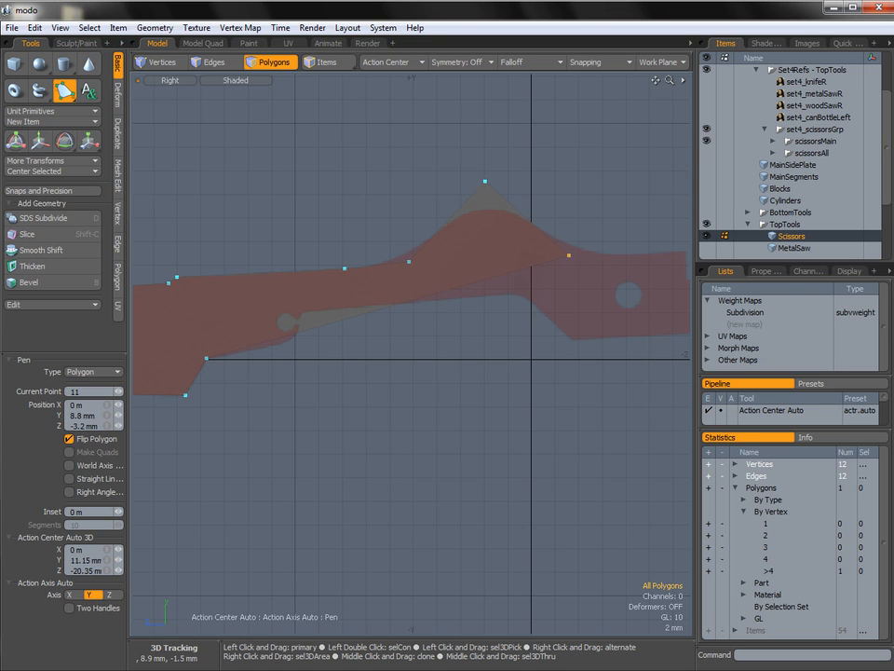
Trace the outline past the pivot hole, around the blade's square shoulder and out to the tip at about Y 5.8 mm, Z -33.15 mm.
drag(637, 252, 637, 254)
alt+shift+drag(656, 248, 444, 268)
click(561, 254)
click(562, 295)
click(619, 294)
alt+shift+drag(542, 319, 583, 316)
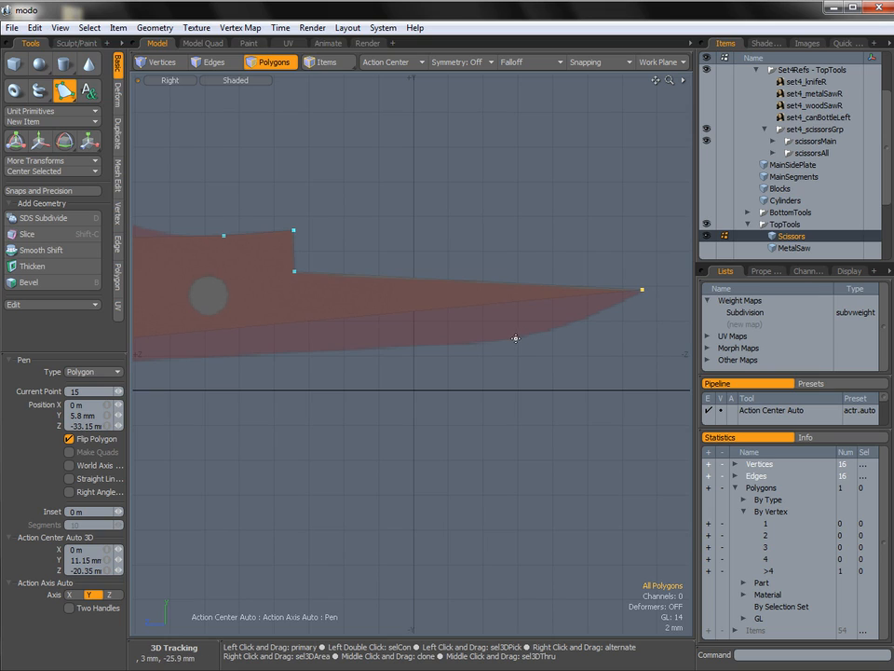
Add a single outline point below the curved underside of the blade at about Y 2.95 mm, Z -27.6 mm.
click(532, 339)
drag(532, 339, 546, 337)
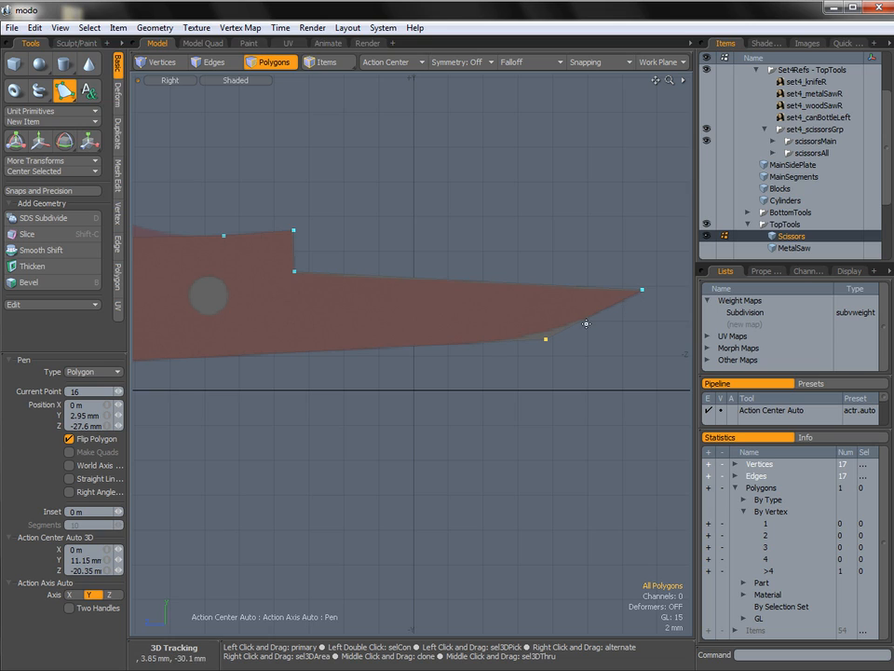
drag(547, 340, 547, 342)
Round the vertex on the blade's underside with a Vertex Bevel at round level 3 and an inset of about 4.39 mm.
key(space)
key(1)
mouse_move(556, 362)
right_down()
mouse_move(533, 343)
mouse_move(535, 358)
right_up()
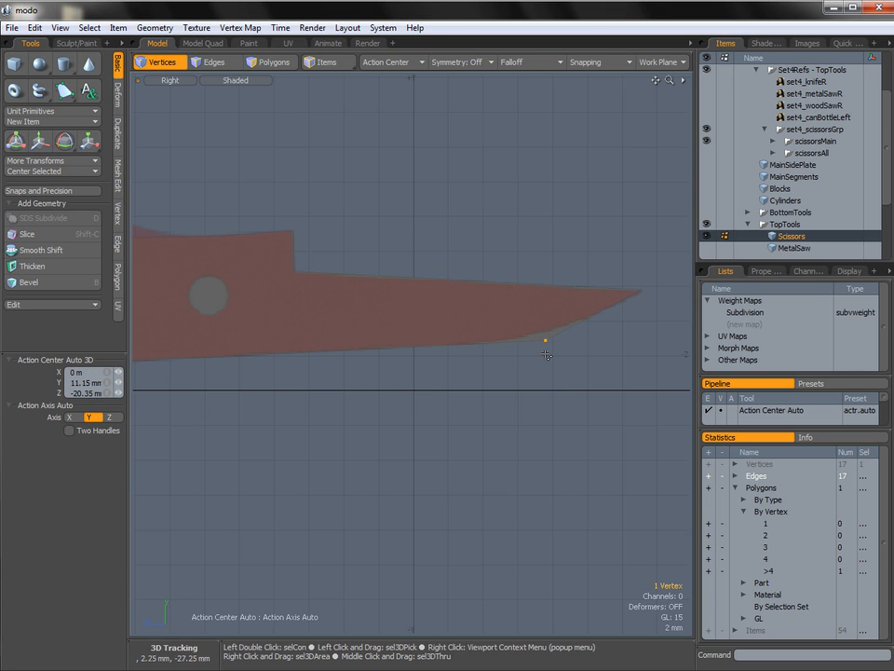
key(b)
mouse_move(448, 389)
mouse_down()
mouse_move(472, 394)
mouse_move(539, 365)
mouse_up()
Turn on Show Vertices in the viewport and widen the blade vertex bevel's inset to about 4.71 mm.
click(233, 80)
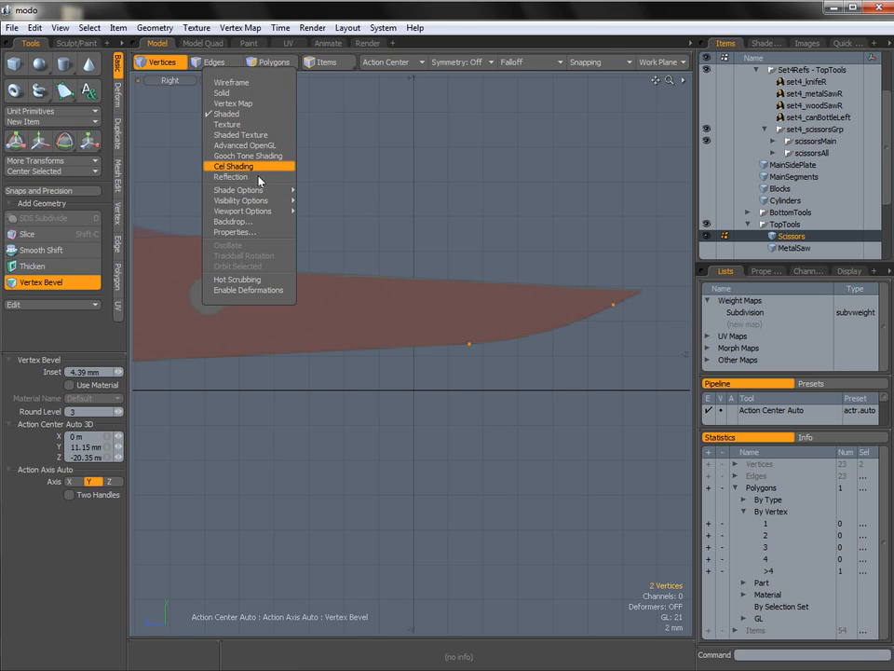
mouse_move(252, 204)
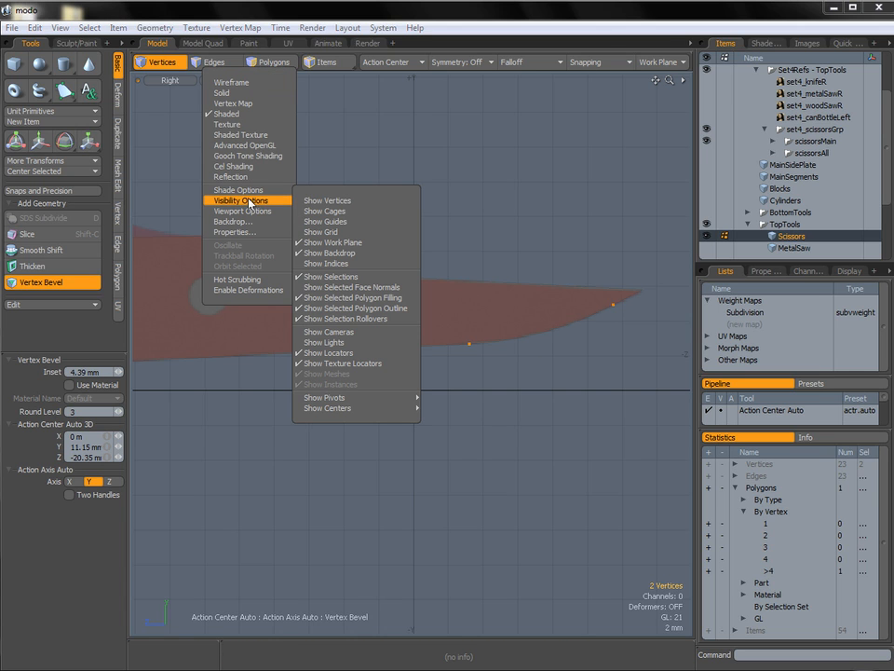
click(326, 201)
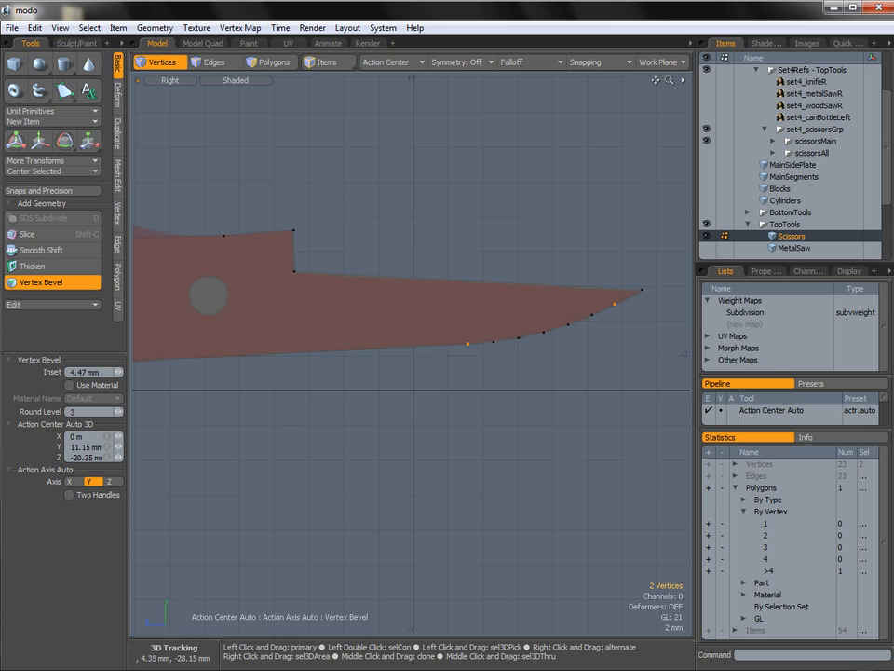
drag(556, 314, 568, 314)
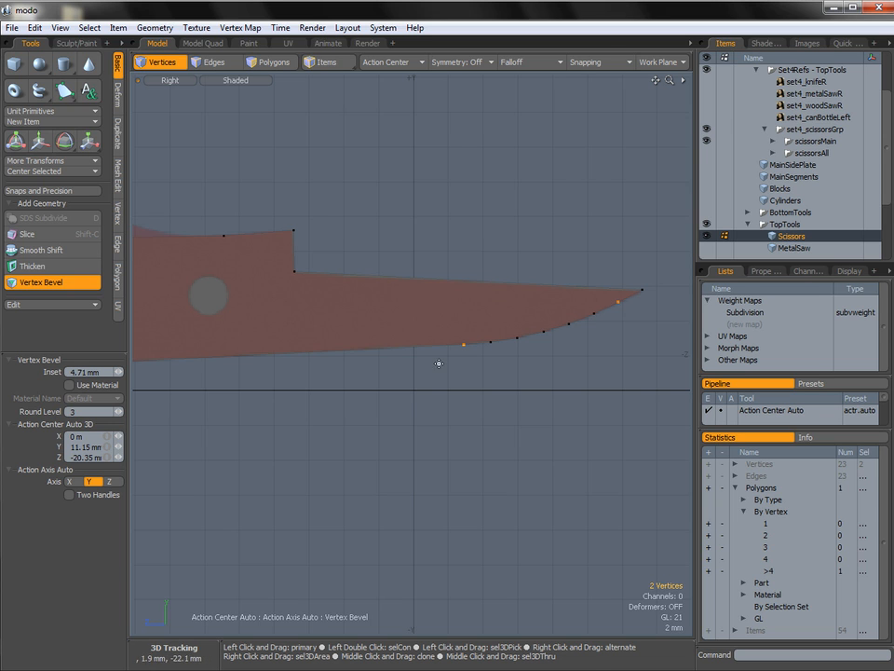
key(q)
Select the peak vertex above the handle's hump and bevel it to the reference curve with an inset of about 5.93 mm.
click(415, 395)
alt+shift+drag(288, 355, 584, 402)
alt+shift+drag(481, 359, 643, 326)
mouse_move(571, 324)
alt+shift+mouse_down()
mouse_move(461, 310)
mouse_move(419, 377)
alt+shift+mouse_up()
alt+shift+drag(320, 371, 346, 393)
mouse_move(369, 315)
alt+shift+mouse_down()
mouse_move(336, 315)
mouse_move(341, 303)
alt+shift+mouse_up()
alt+drag(420, 276, 431, 284)
mouse_move(492, 211)
right_down()
mouse_move(475, 245)
mouse_move(450, 232)
right_up()
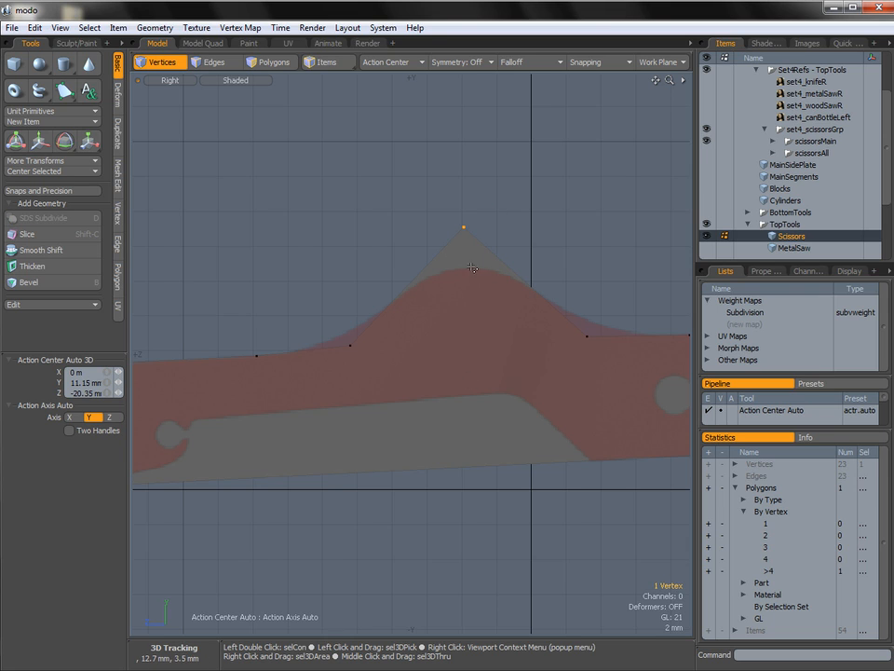
key(b)
drag(465, 244, 498, 328)
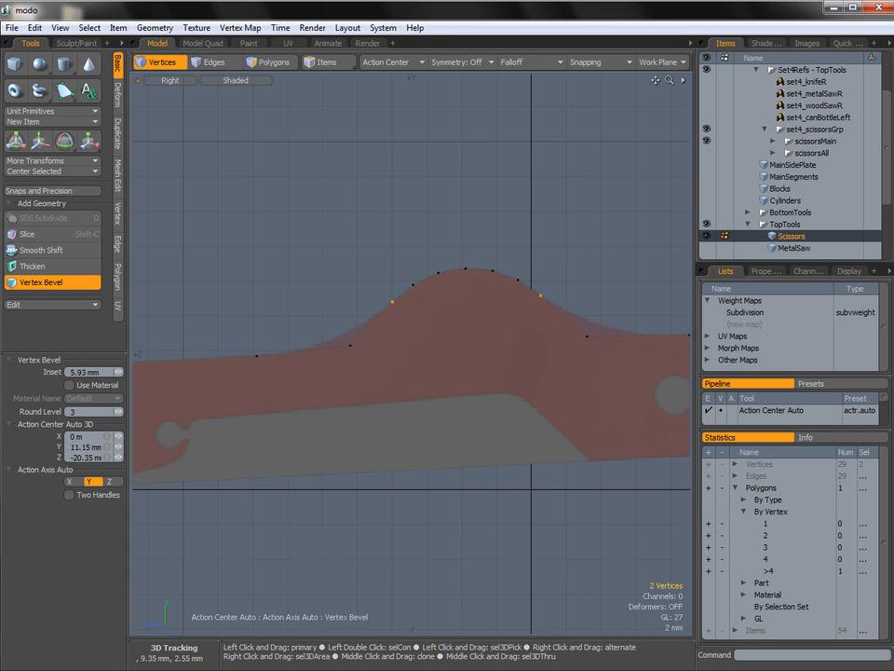
key(space)
Move the vertex at the hump's handle-side foot by 900 um in Z.
alt+shift+drag(568, 344, 480, 341)
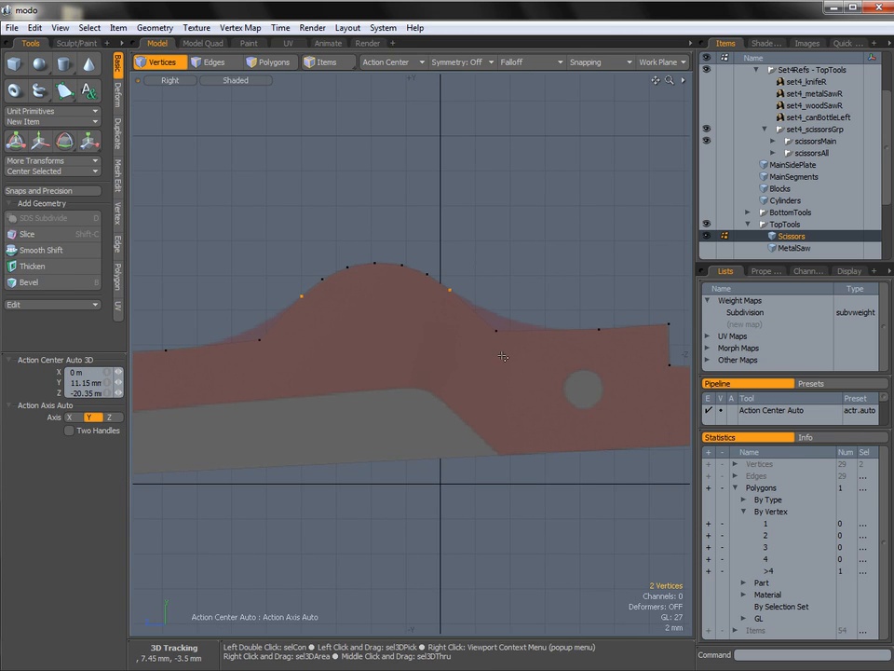
alt+shift+drag(309, 336, 373, 336)
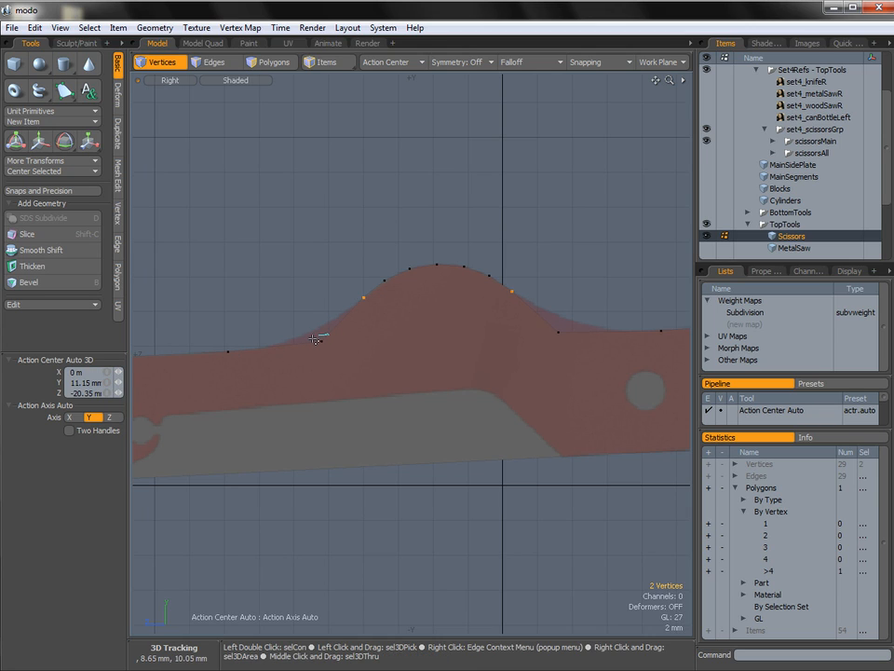
click(321, 340)
key(w)
click(322, 341)
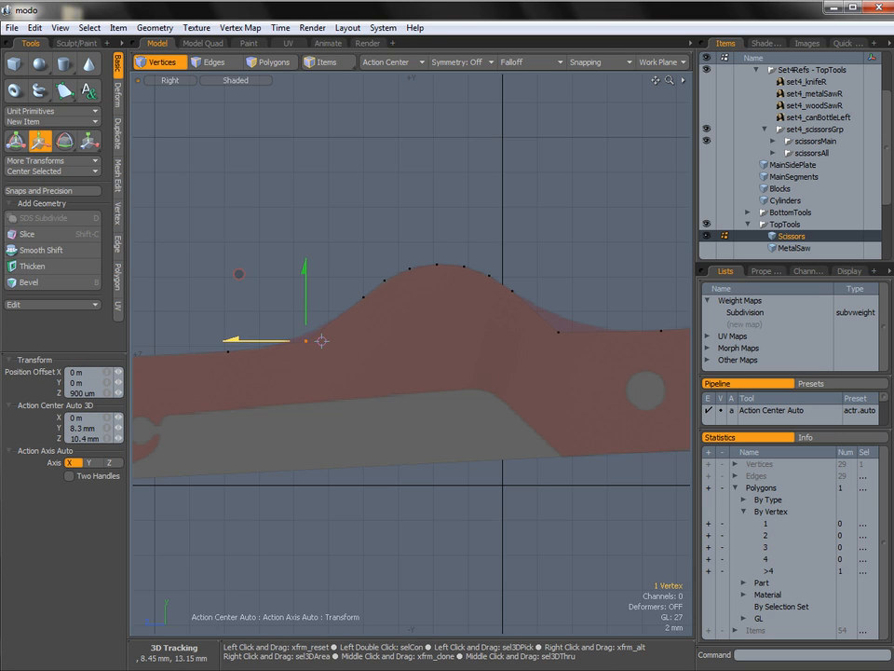
key(space)
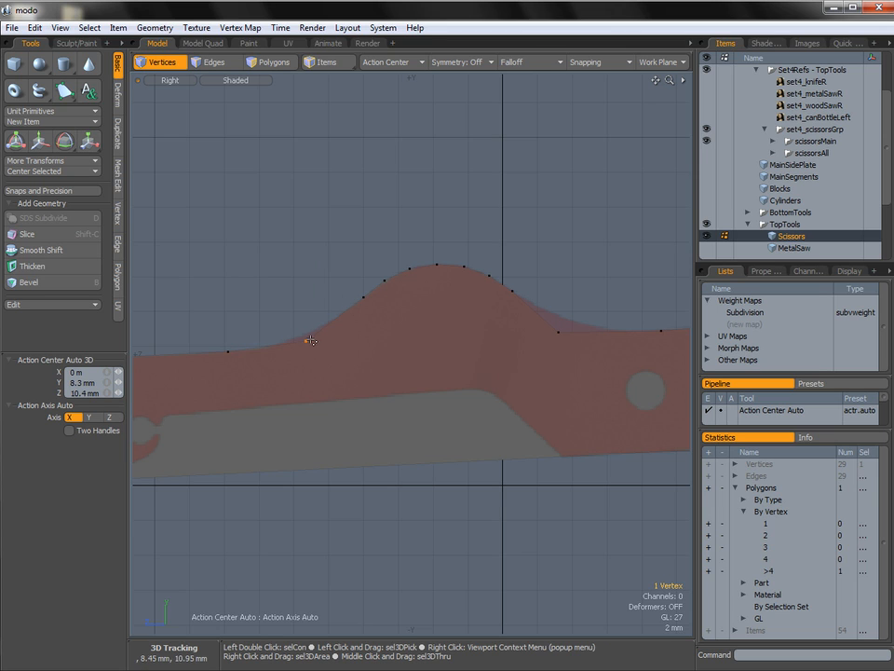
Move the vertex at the hump's blade-side foot by -900 um in Z.
alt+shift+drag(519, 337, 456, 331)
key(2)
key(1)
key(w)
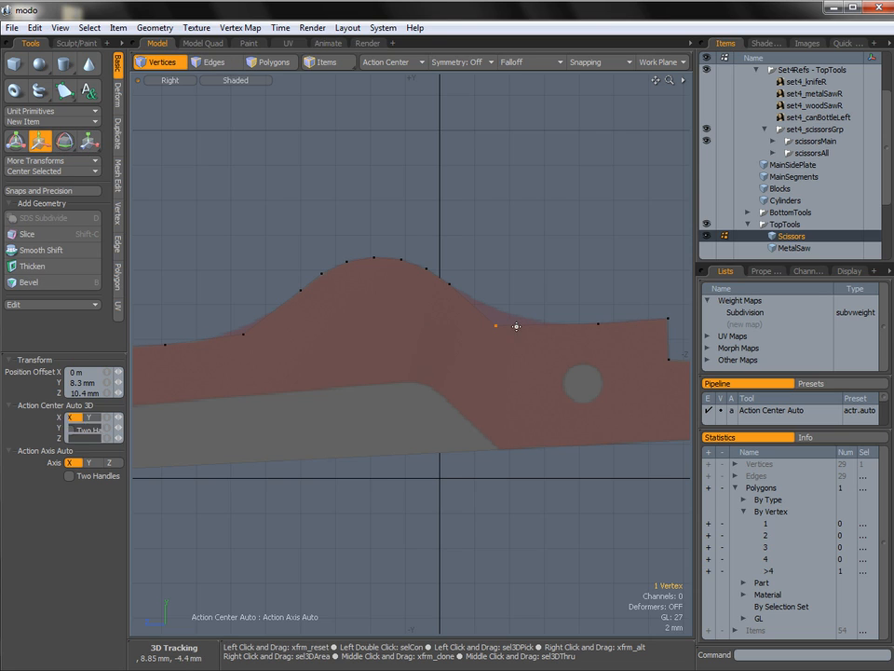
drag(477, 325, 491, 325)
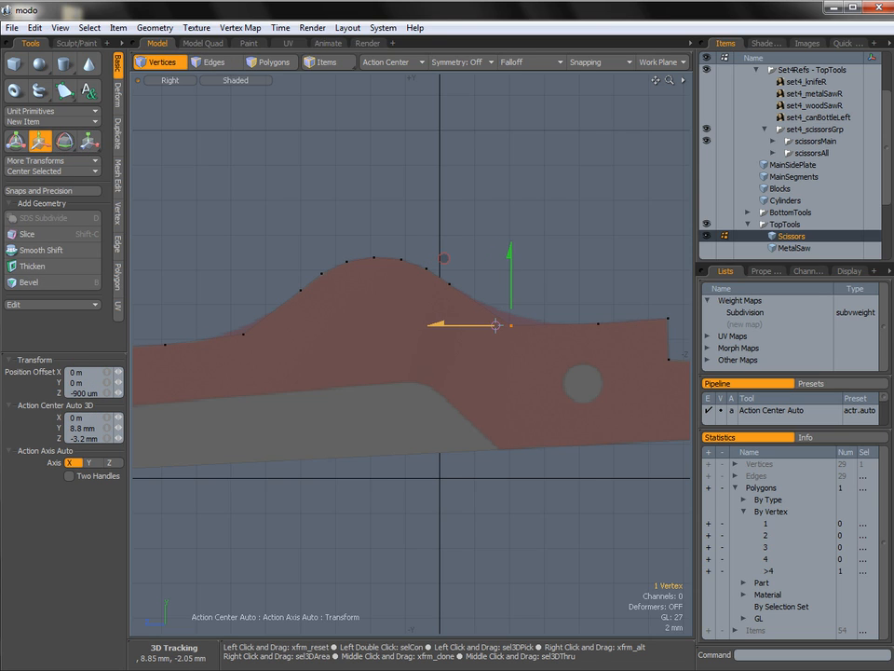
key(space)
Fine-tune the positions of the vertices at both feet of the hump against the reference outline.
key(w)
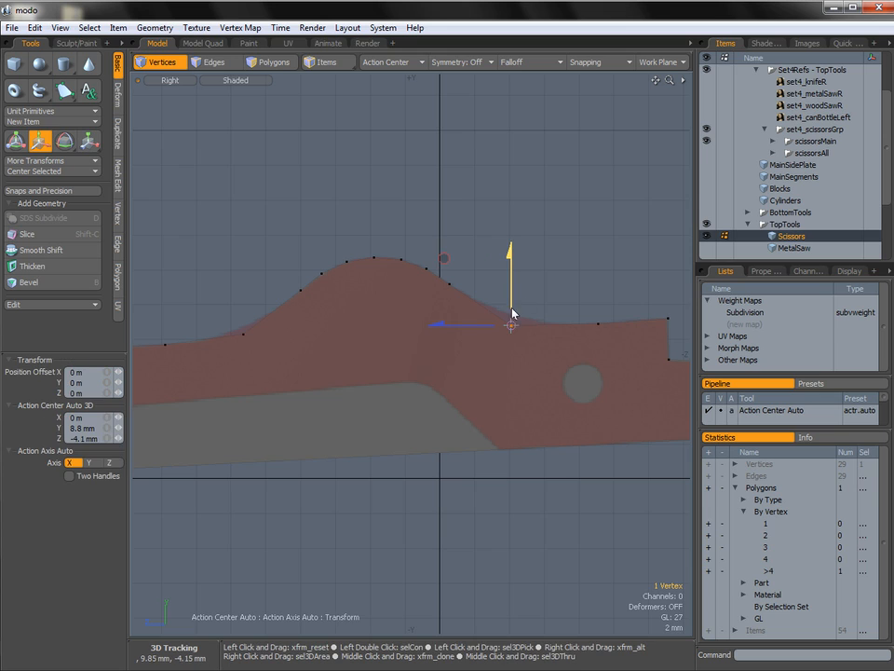
key(q)
mouse_move(260, 318)
right_down()
mouse_move(221, 326)
mouse_move(257, 321)
mouse_move(229, 337)
mouse_move(234, 329)
right_up()
key(w)
key(q)
Try to bevel the vertices at both feet of the hump together.
mouse_move(499, 326)
shift+right_down()
mouse_move(512, 352)
mouse_move(501, 334)
shift+right_up()
key(b)
drag(459, 332, 348, 333)
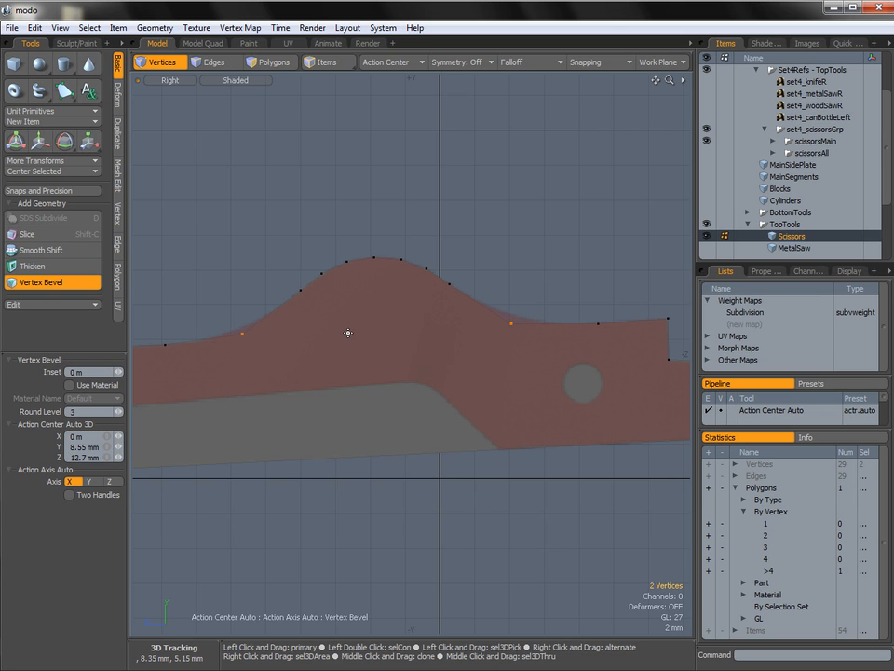
drag(508, 317, 518, 316)
drag(412, 332, 410, 332)
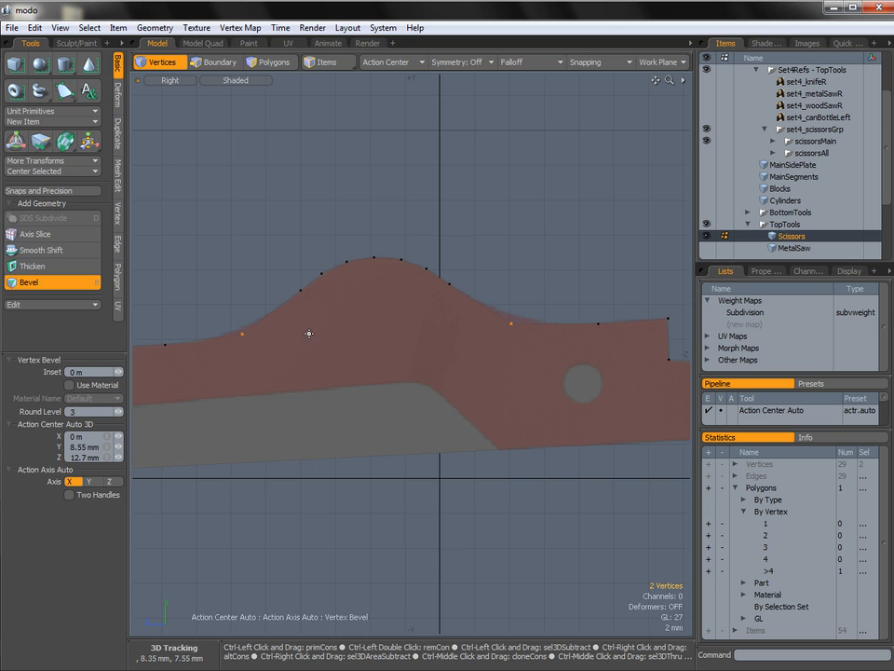
key(ctrl+z)
Bevel only the vertex at the hump's blade-side foot with round level 2 and an inset of about 2.97 mm.
ctrl+click(243, 333)
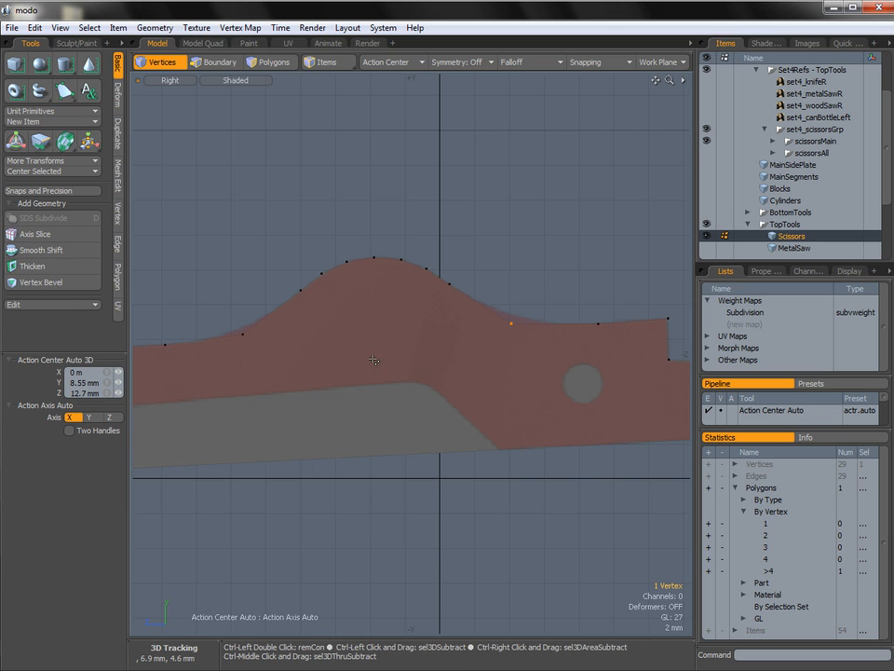
key(b)
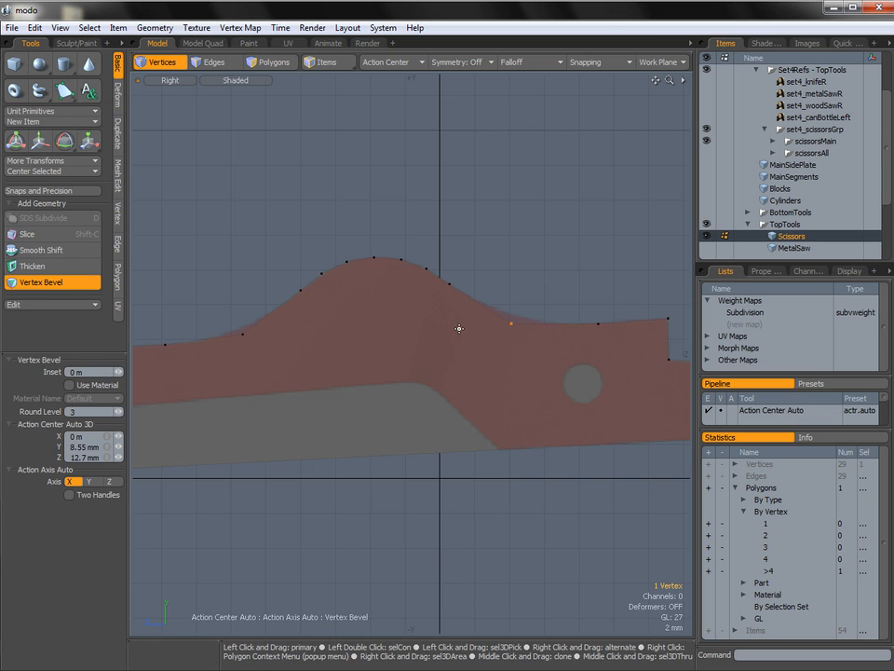
drag(432, 337, 540, 339)
click(115, 411)
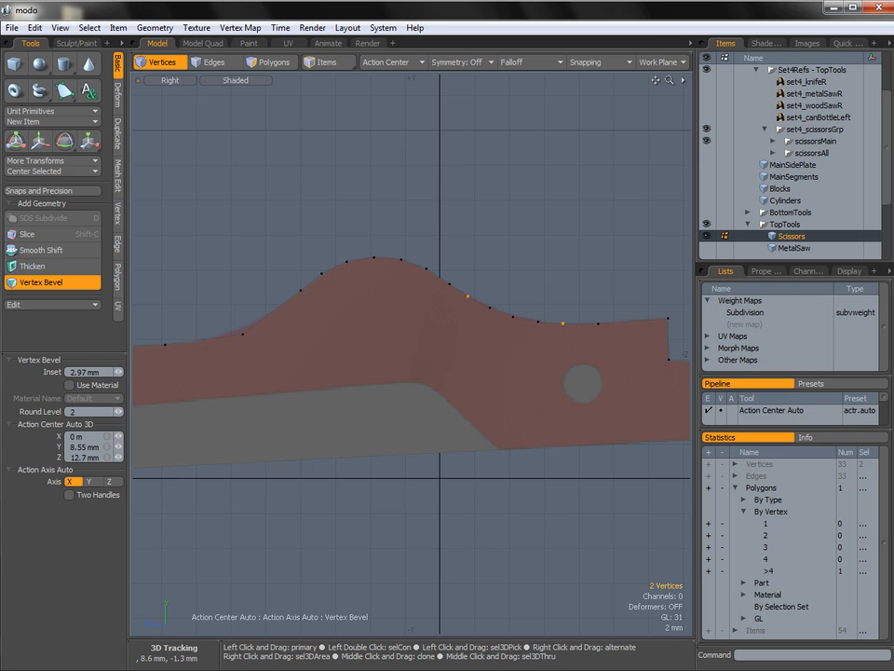
key(Escape)
key(Escape)
Select the vertex at the hump's handle-side foot and move it -250 um in Y.
alt+shift+drag(478, 318, 479, 317)
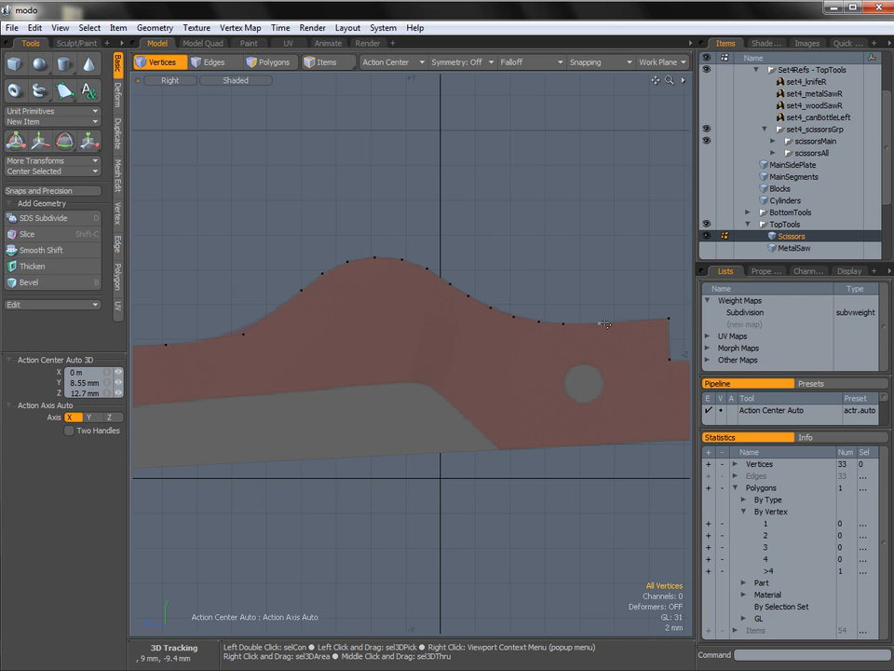
alt+shift+drag(374, 327, 439, 320)
right_drag(442, 337, 433, 340)
mouse_move(433, 340)
ctrl+alt+mouse_down()
mouse_move(451, 337)
mouse_move(396, 339)
mouse_move(426, 340)
ctrl+alt+mouse_up()
key(w)
click(435, 317)
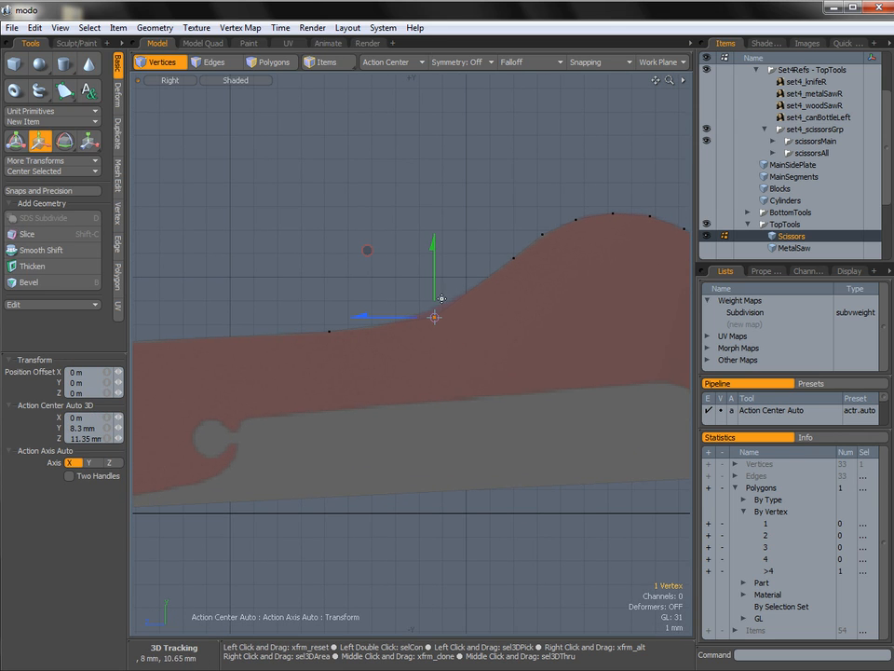
drag(435, 290, 435, 293)
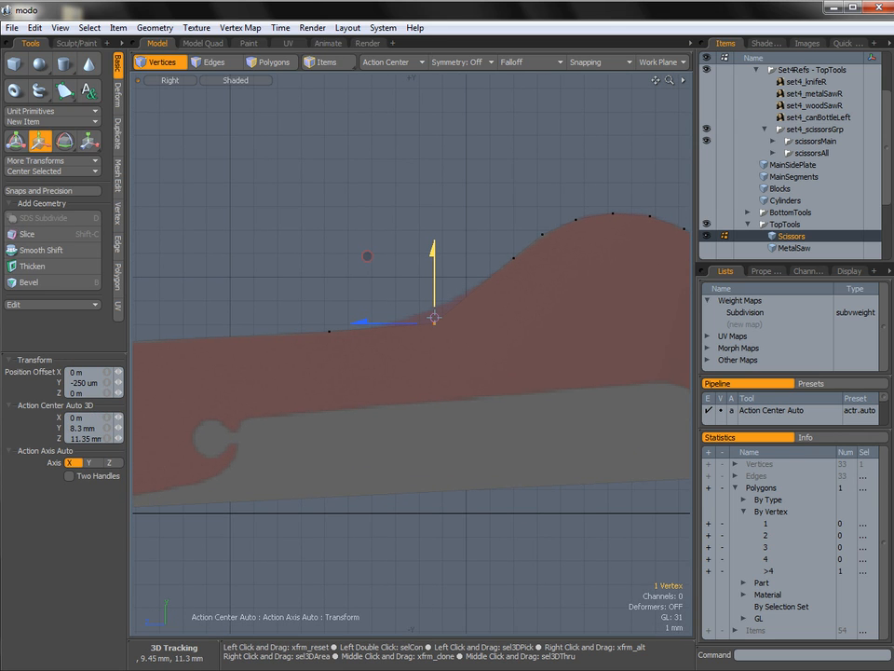
Bevel the vertex at the hump's handle-side foot with round level 2 and an inset of about 3.17 mm.
key(b)
drag(427, 329, 489, 325)
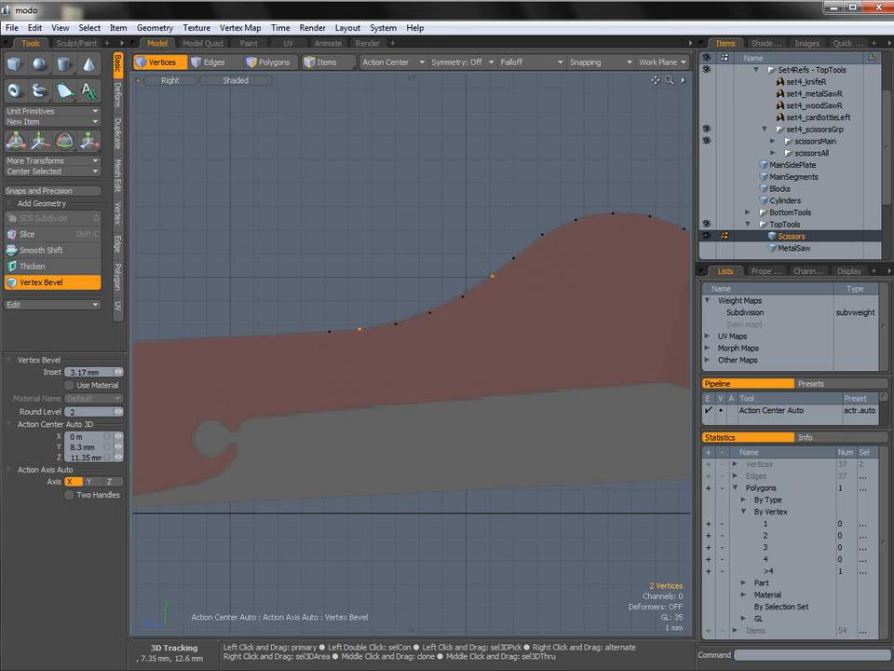
drag(489, 325, 464, 308)
key(space)
click(465, 236)
Examine the whole scissors outline as a selected polygon, from the blade tip along the hump to the handle end.
key(3)
click(538, 309)
alt+shift+drag(667, 311, 350, 309)
alt+shift+drag(483, 319, 353, 320)
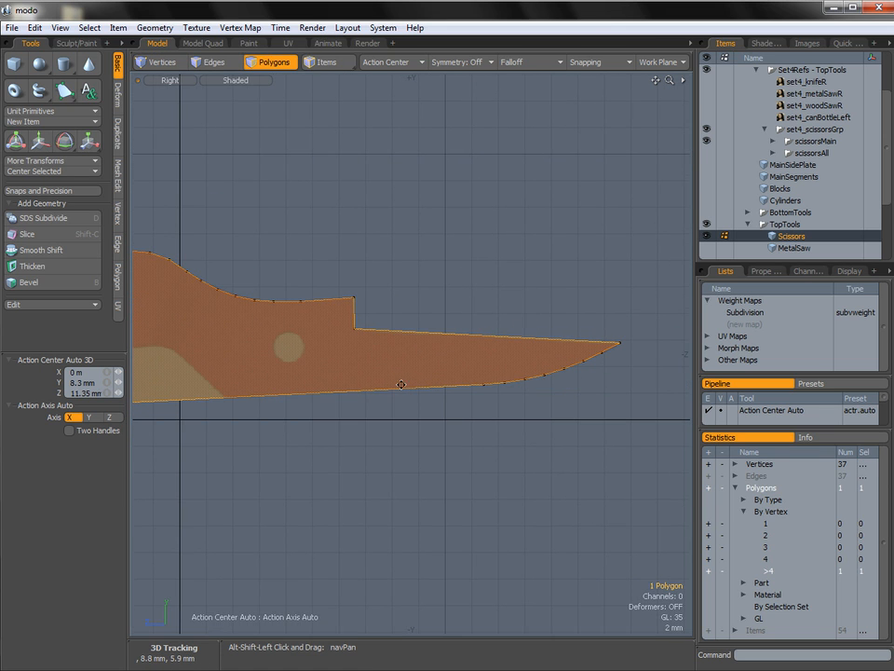
alt+shift+drag(469, 336, 646, 314)
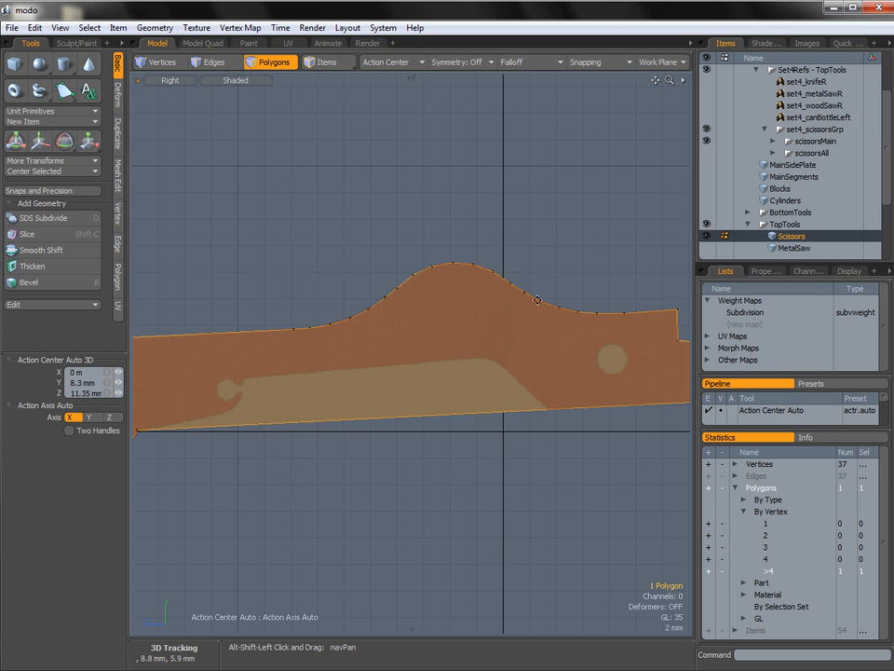
alt+shift+drag(296, 325, 538, 290)
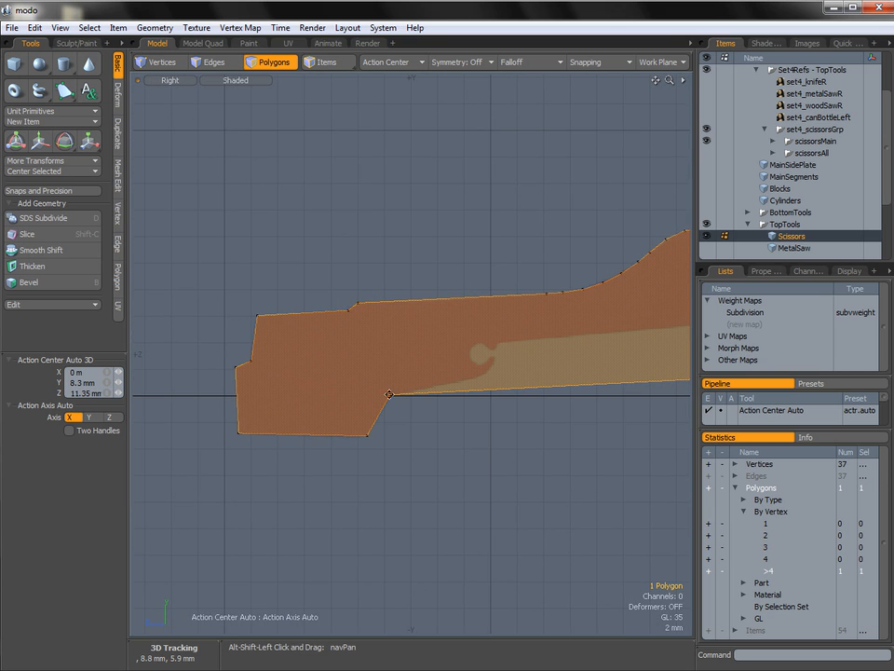
alt+shift+drag(393, 379, 355, 381)
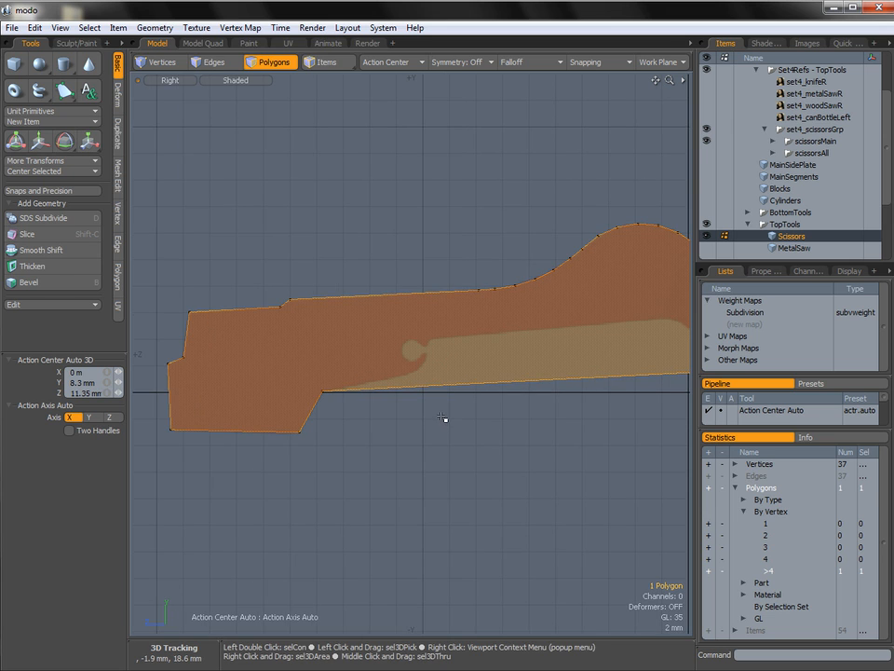
Edge Slice the polygon along the reference cut-out, from the handle's lower corner around the notch lip and beneath the hump to the blade's lower edge.
key(1)
ctrl+alt+drag(443, 417, 333, 403)
key(c)
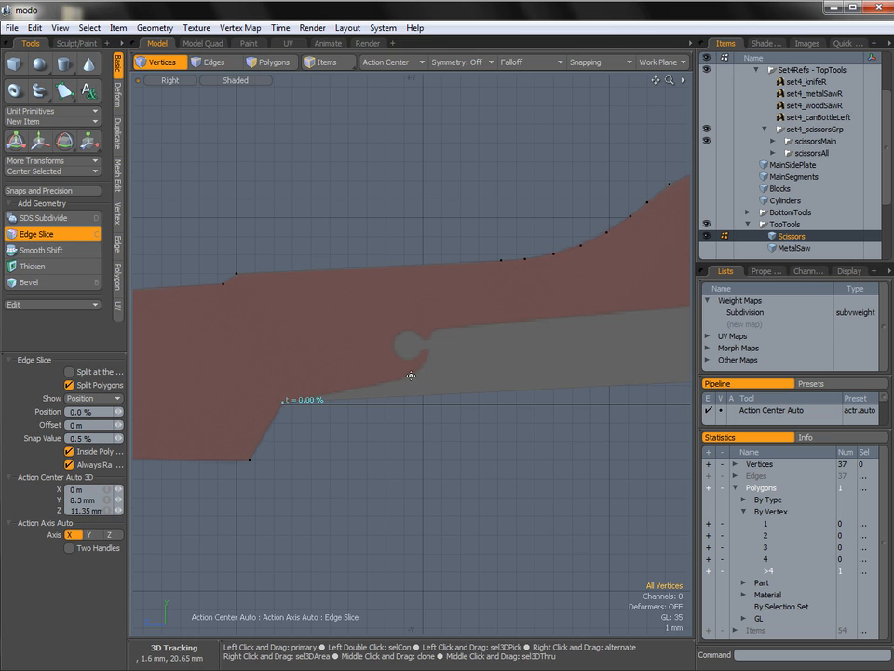
ctrl+alt+drag(415, 373, 431, 373)
click(431, 371)
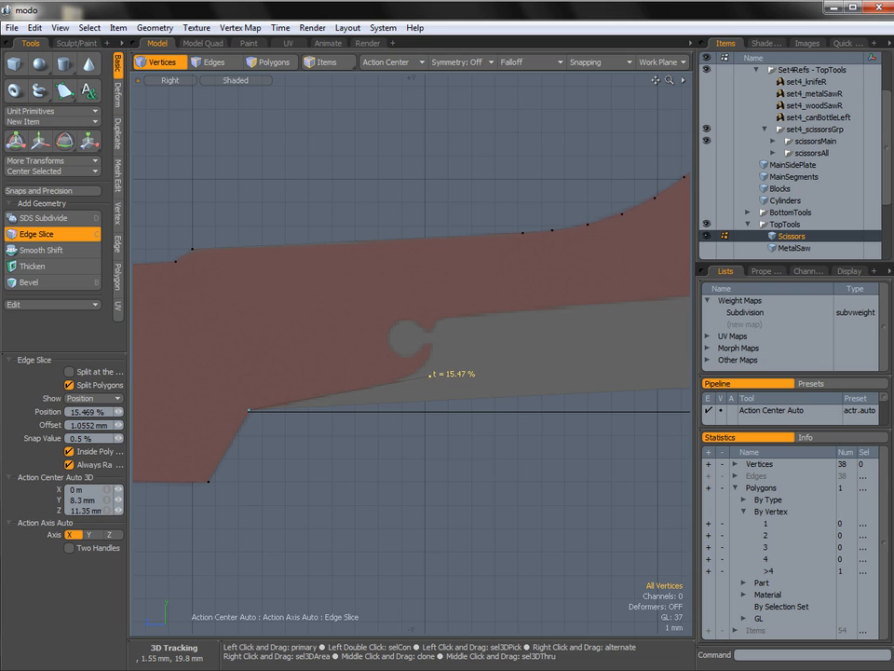
click(434, 316)
alt+shift+drag(500, 331, 546, 294)
click(543, 297)
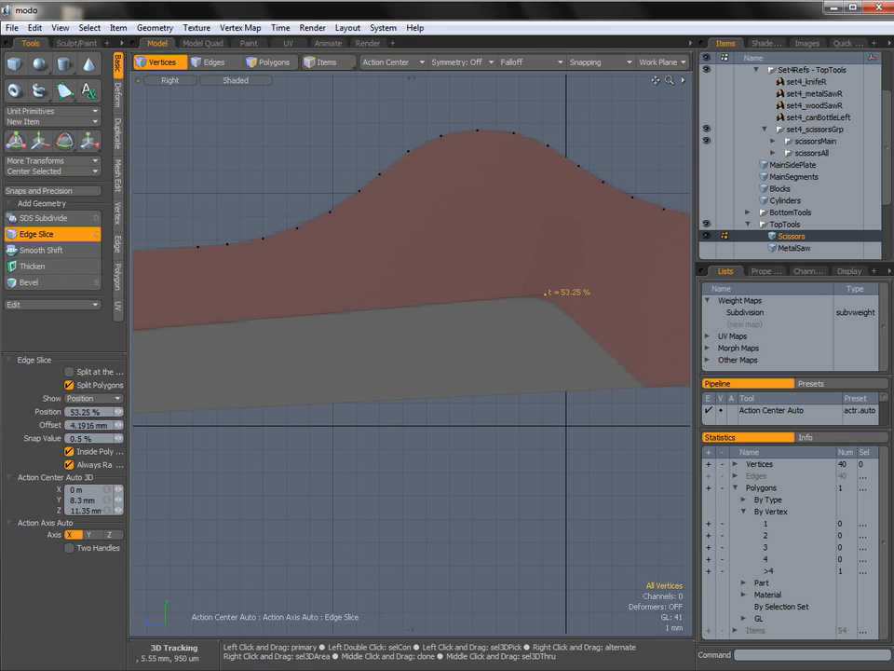
click(641, 385)
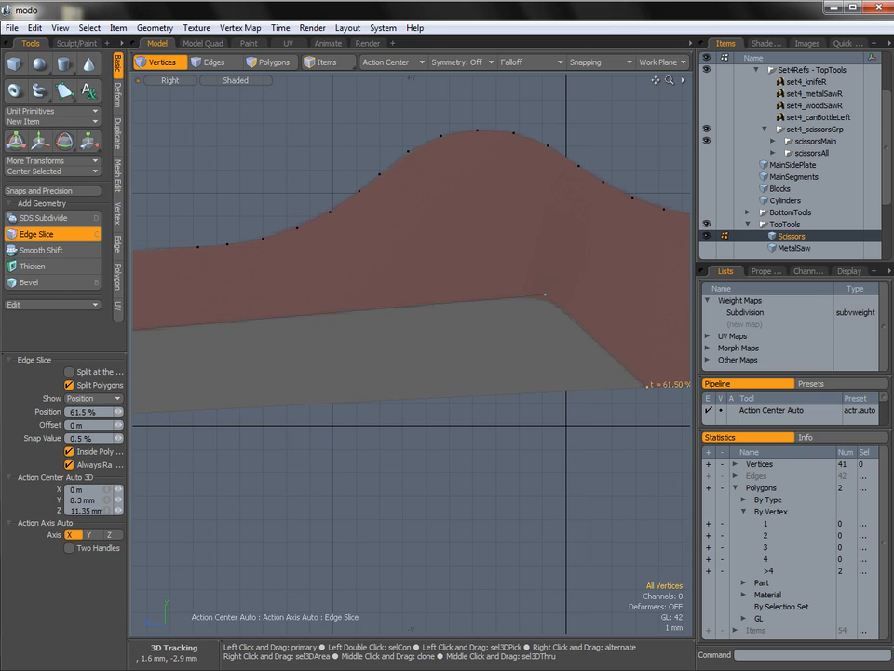
Delete the cut-out polygon beneath the hump.
key(space)
key(3)
click(453, 358)
key(Delete)
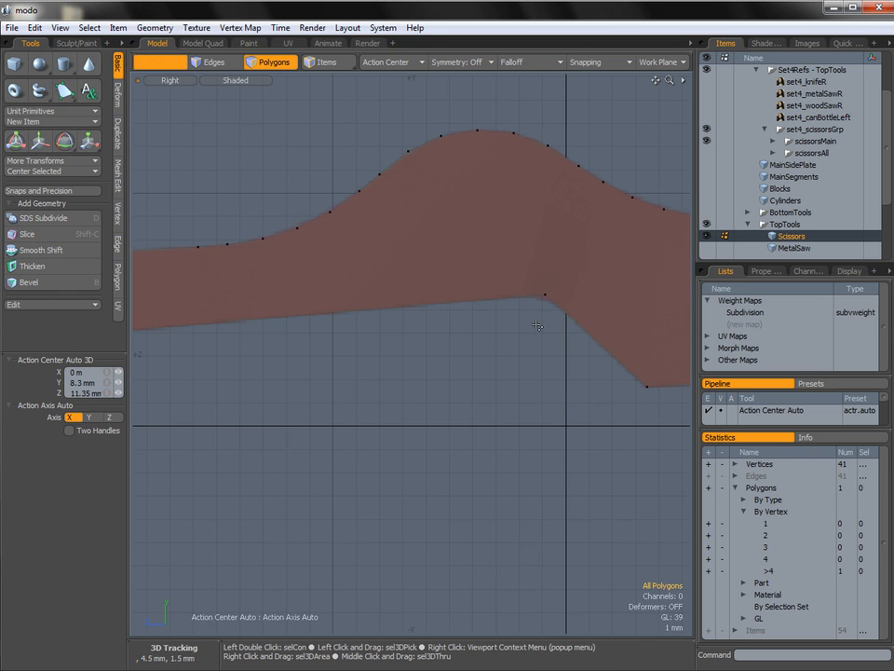
Move the vertex at the cut-out's upper corner beneath the hump -50 um in Y and -100 um in Z.
key(1)
click(545, 295)
key(w)
drag(479, 233, 481, 236)
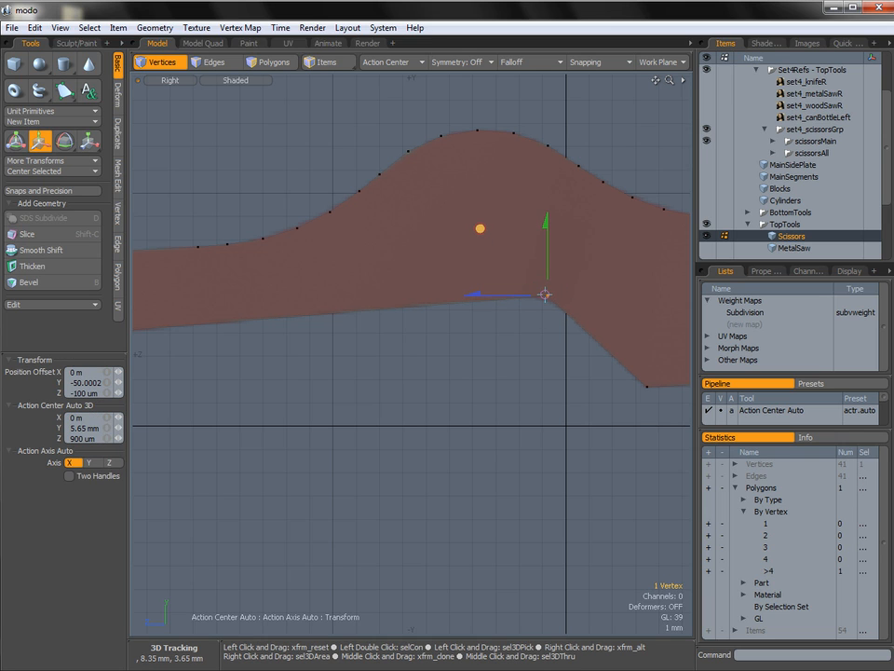
alt+shift+drag(229, 339, 576, 283)
key(space)
Move the vertex at the lip below the round notch -100 um in Y and 50 um in Z.
ctrl+alt+drag(470, 289, 454, 272)
click(455, 339)
key(w)
drag(389, 274, 386, 276)
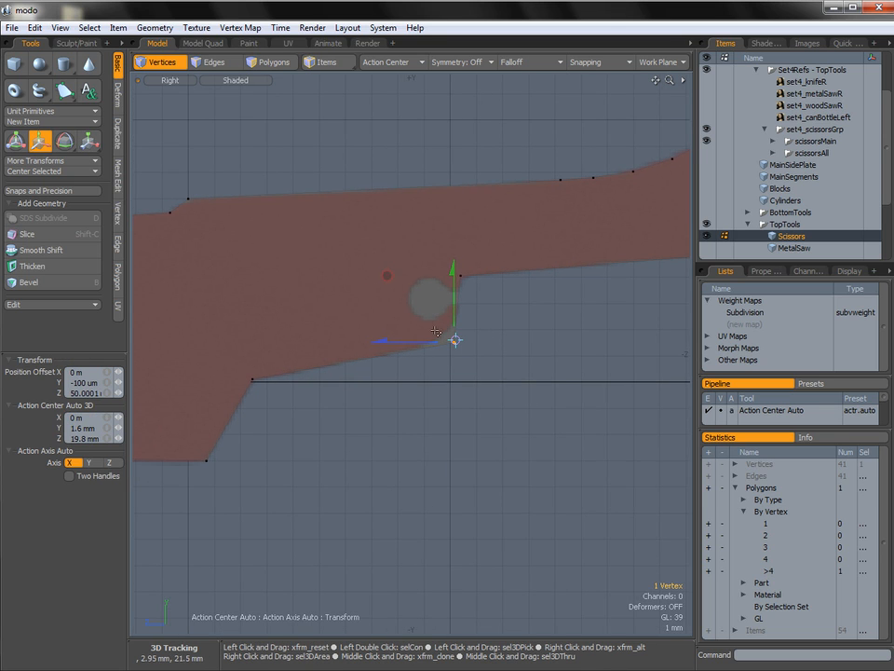
Bevel the lip vertex below the round notch with round level 2 and an inset of about 1.61 mm.
key(space)
key(b)
drag(398, 393, 419, 393)
drag(538, 365, 540, 365)
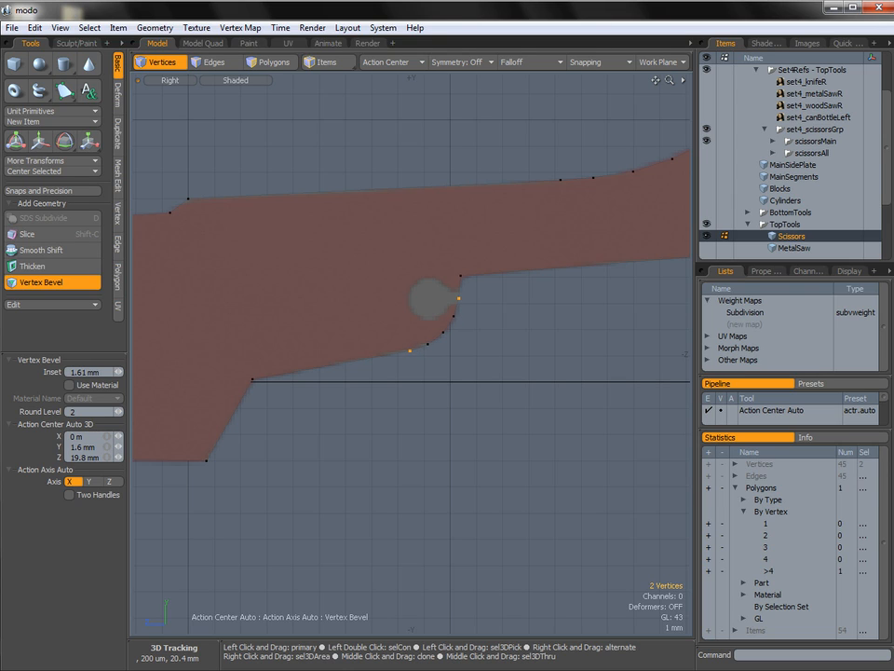
drag(439, 377, 438, 377)
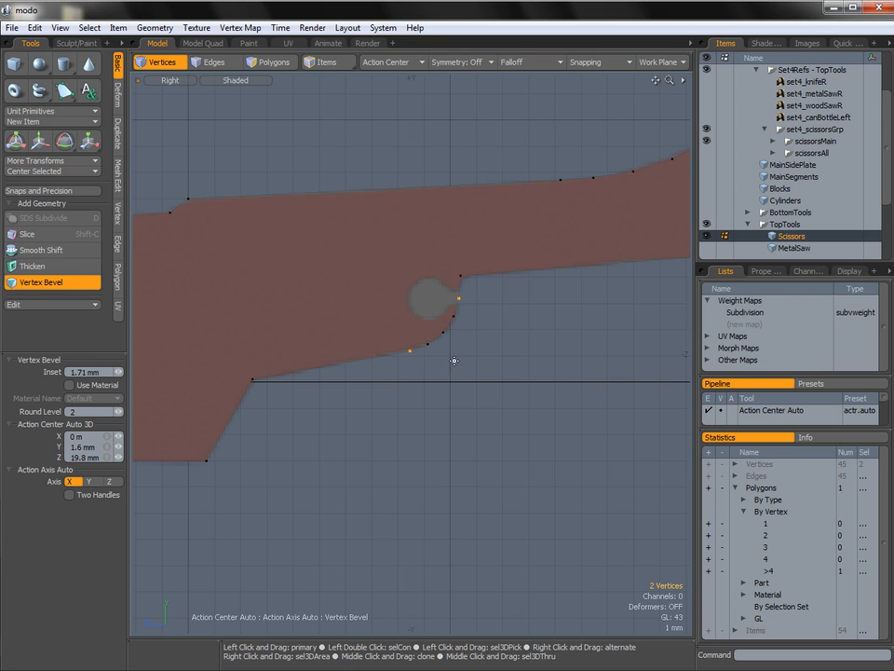
key(Escape)
Bevel the inner corner vertex just above the notch opening with round level 1 and an inset of about 415 um.
mouse_move(596, 372)
alt+shift+mouse_down()
mouse_move(578, 375)
mouse_move(592, 389)
alt+shift+mouse_up()
scroll(453, 309, up, 1)
click(454, 290)
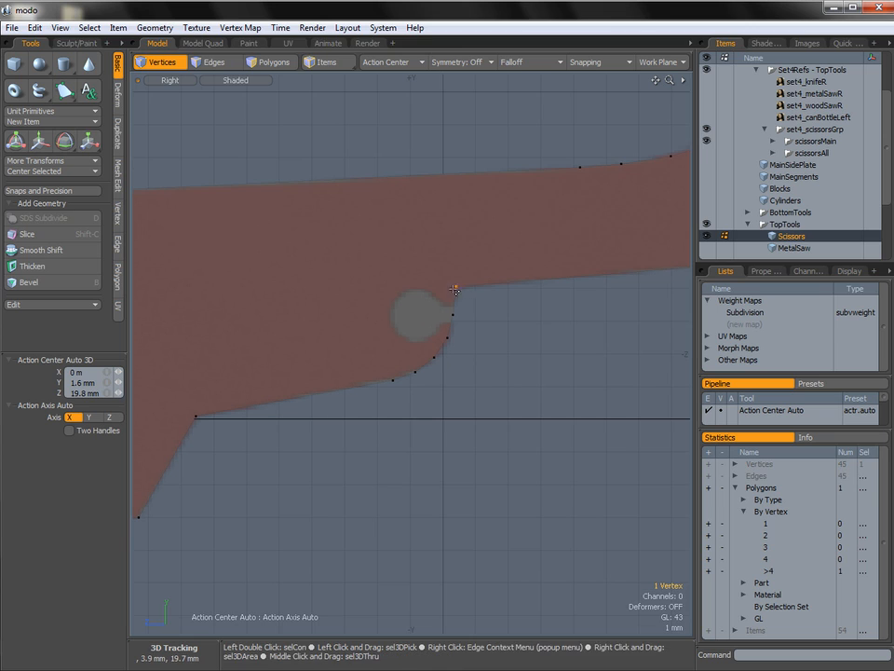
key(b)
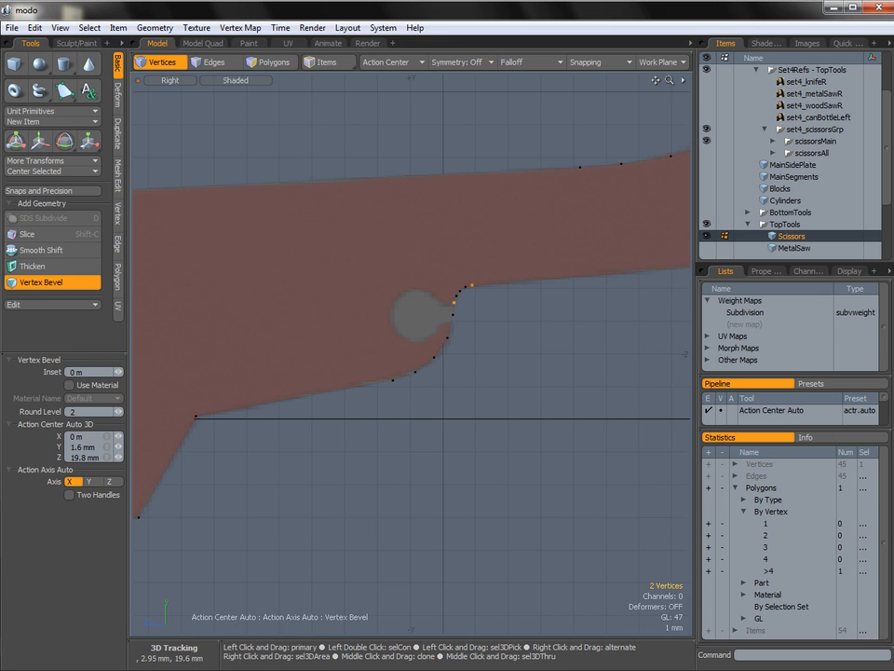
drag(464, 325, 461, 325)
drag(88, 411, 49, 415)
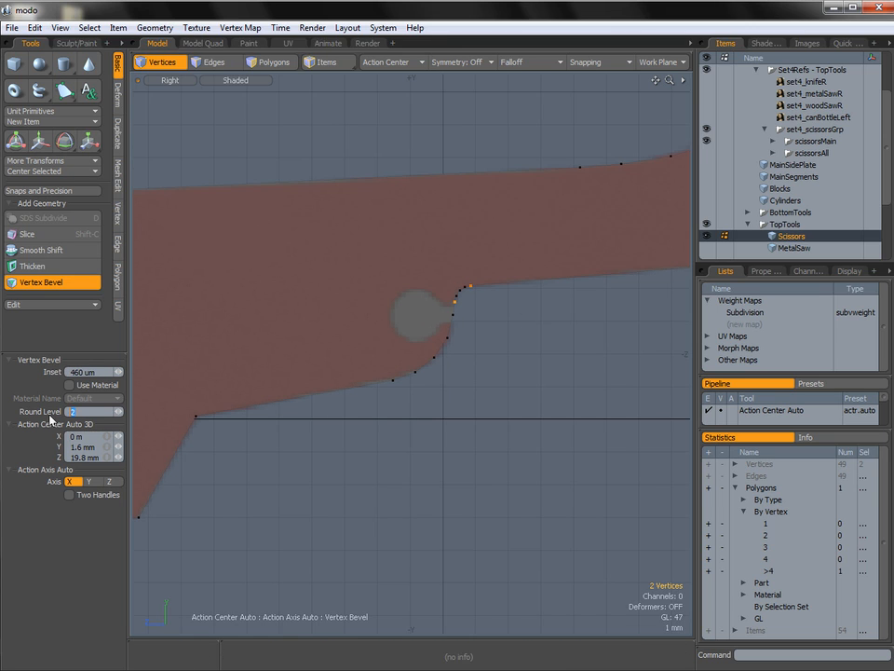
text(1)
key(Return)
drag(462, 314, 457, 313)
key(space)
Bevel the cut-out's upper corner vertex beneath the hump with round level 2 to follow the reference curve.
click(620, 351)
alt+shift+drag(619, 351, 316, 368)
alt+shift+drag(605, 328, 318, 344)
right_drag(486, 294, 462, 313)
key(b)
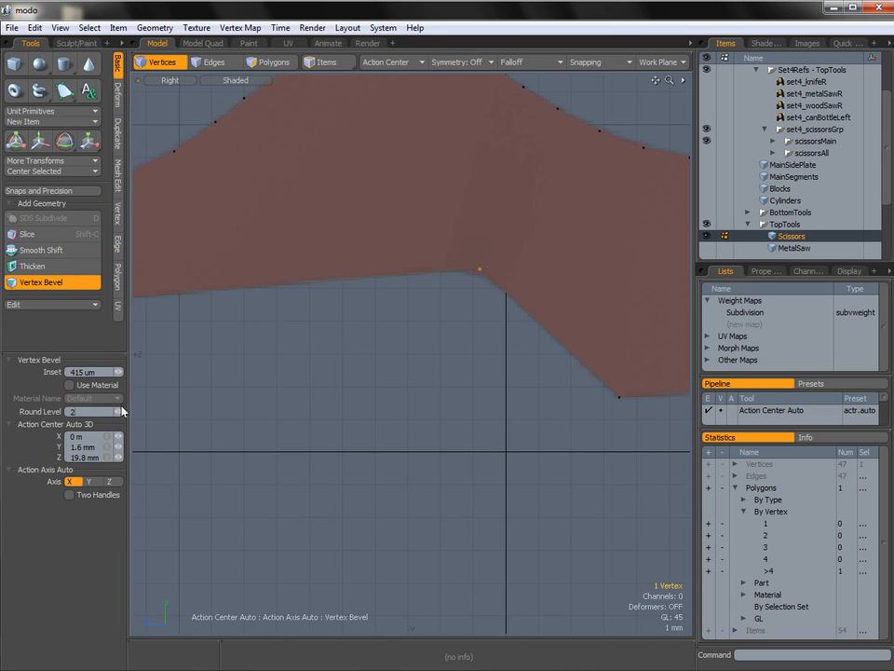
click(417, 337)
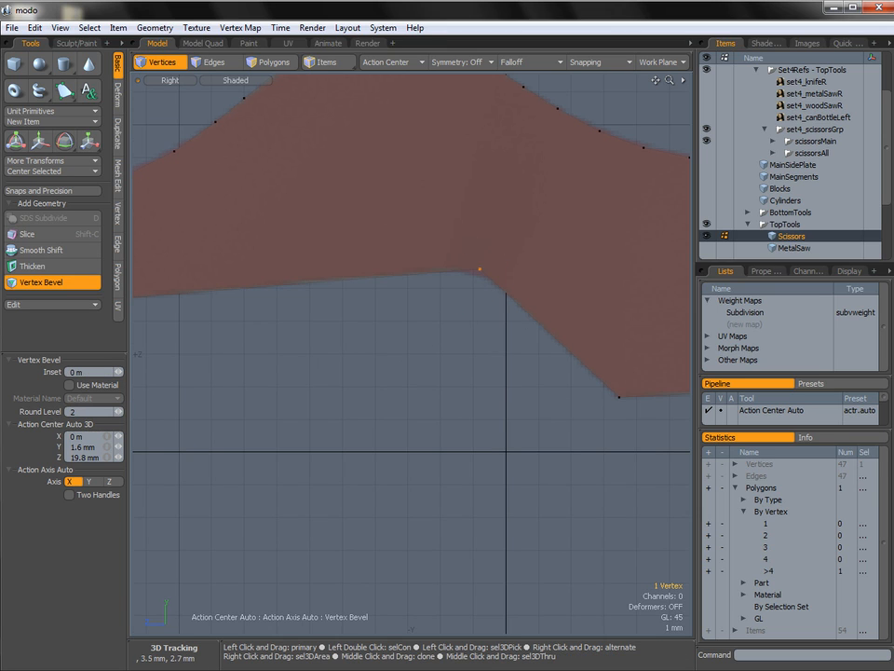
drag(417, 337, 545, 334)
drag(386, 333, 387, 334)
key(space)
Examine the full polygon outline and the area around the round notch against the reference.
click(419, 347)
ctrl+alt+drag(519, 346, 571, 334)
key(2)
key(3)
alt+drag(467, 313, 429, 366)
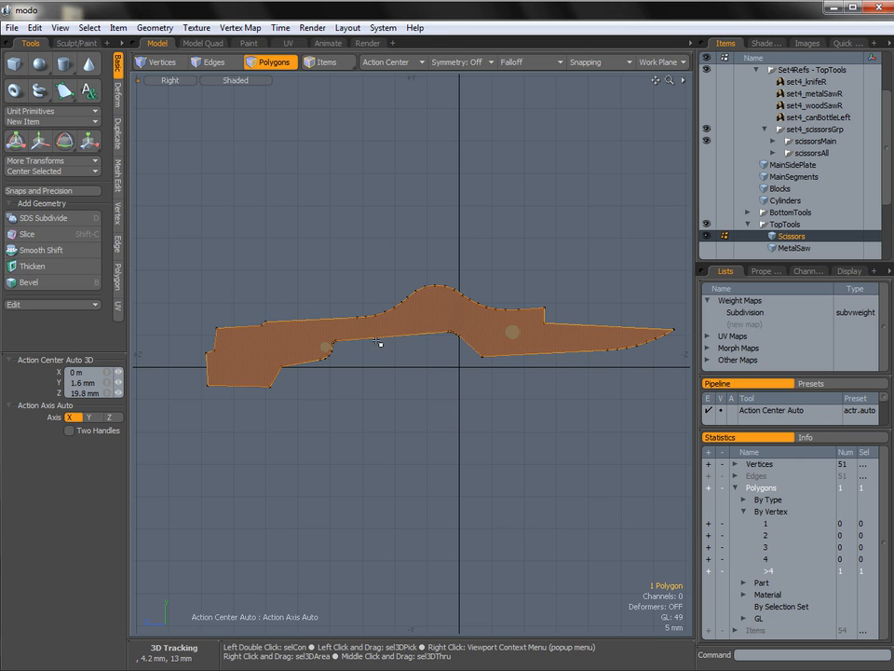
ctrl+alt+drag(320, 351, 406, 339)
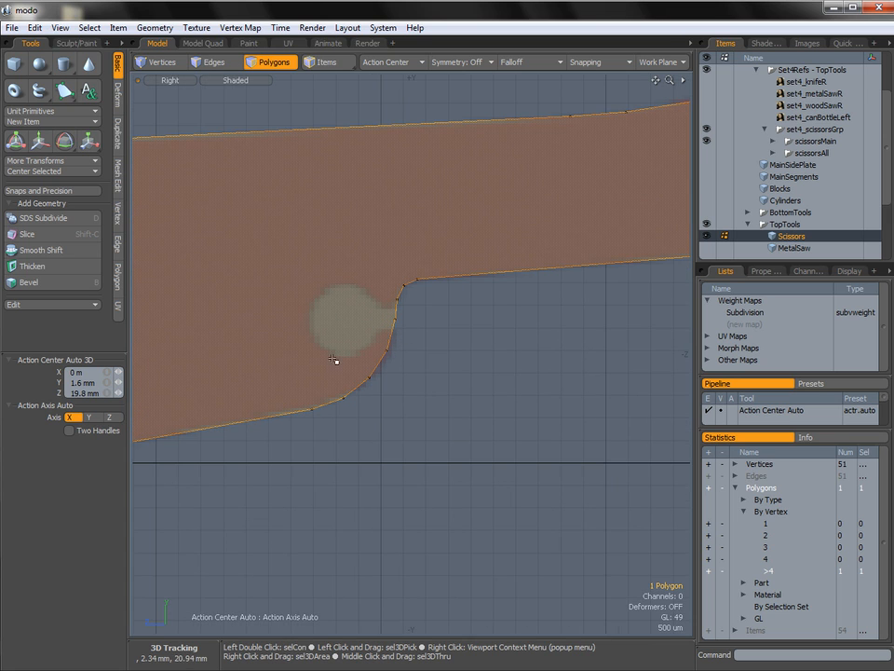
ctrl+alt+drag(351, 286, 297, 356)
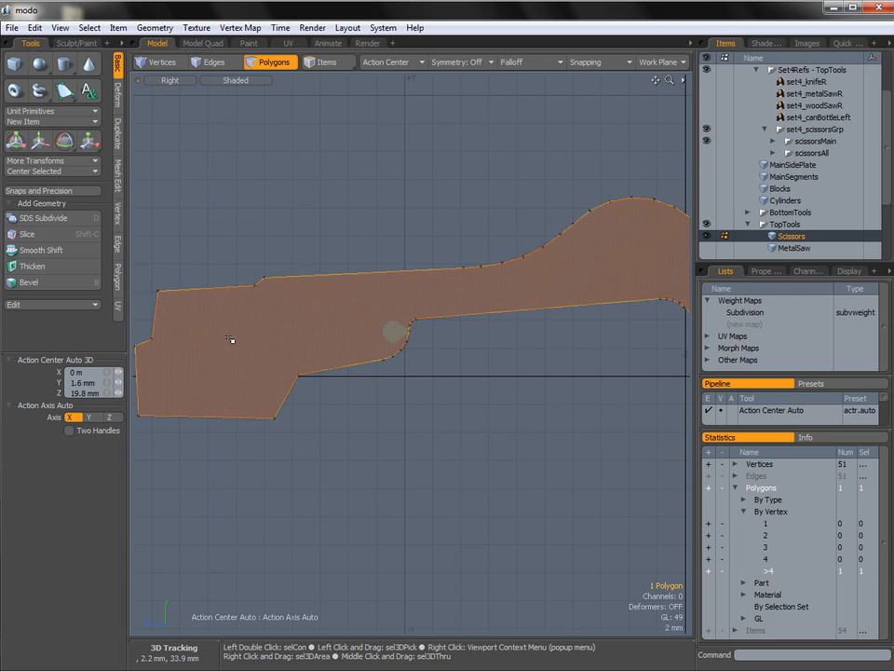
ctrl+alt+drag(396, 325, 406, 376)
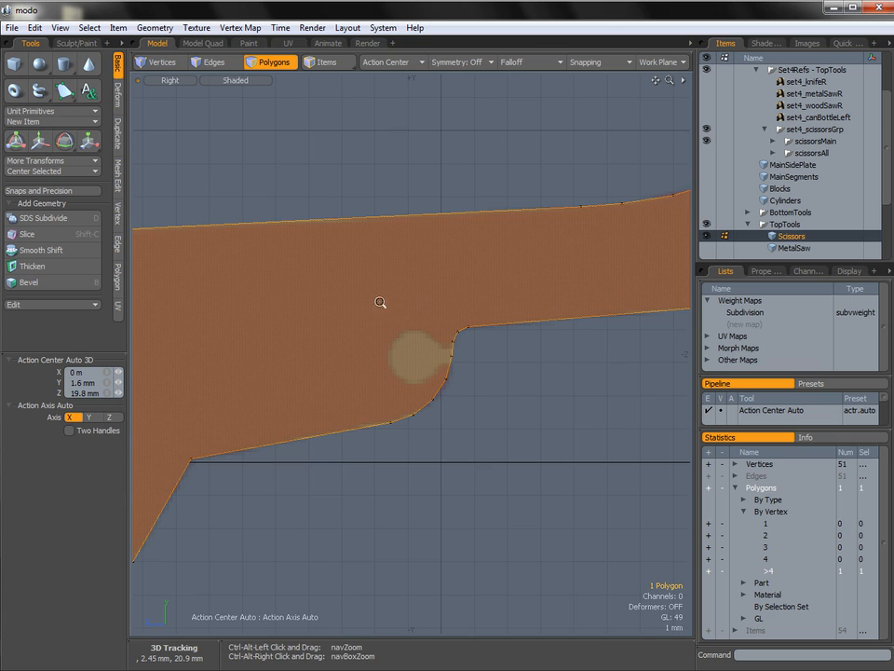
Edge Slice the polygon across its height on both sides of the round notch, from the rounded inner corner and from 87.5% along the handle's lower edge.
alt+shift+drag(478, 316, 480, 362)
key(1)
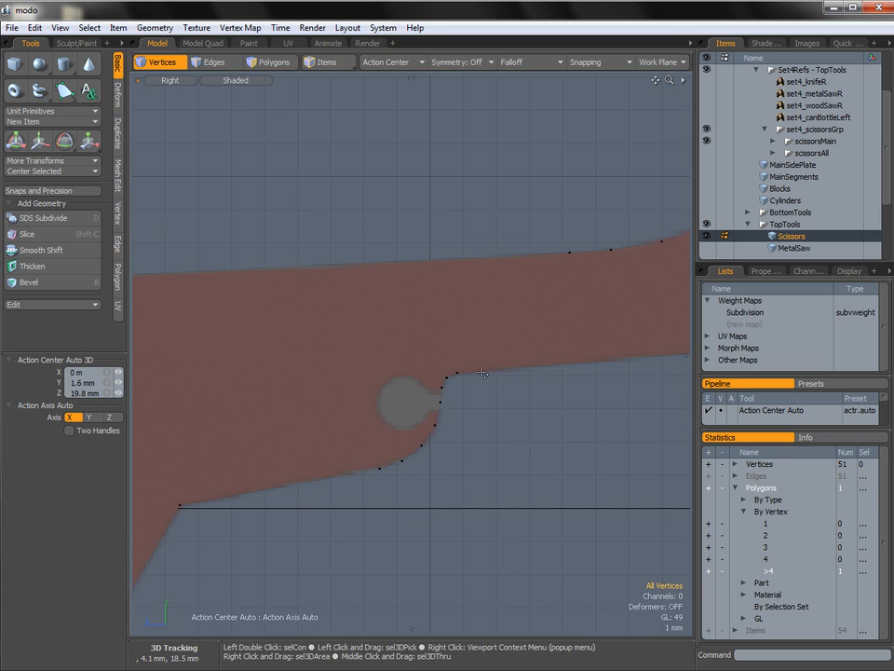
key(c)
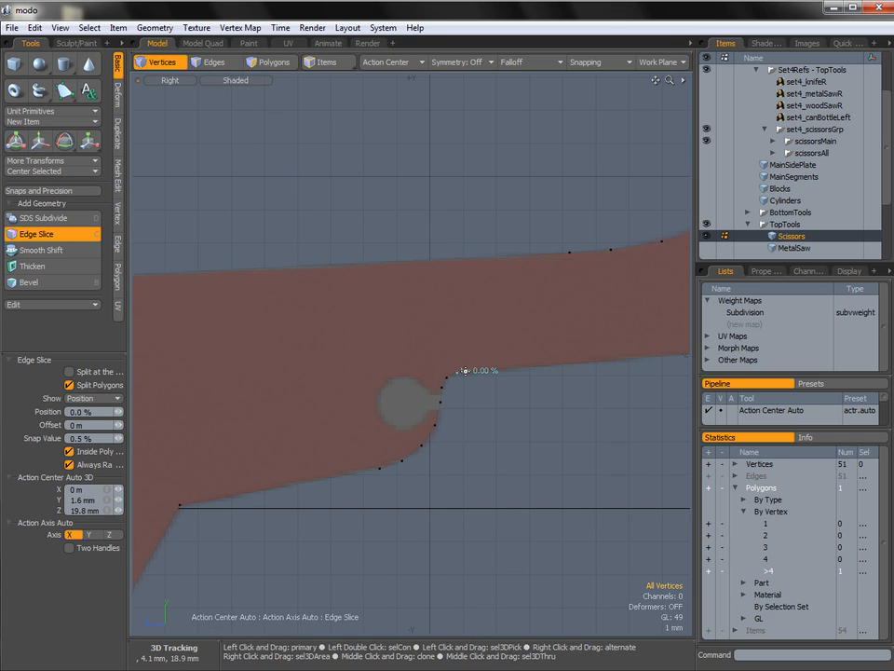
click(457, 258)
alt+shift+drag(395, 354, 447, 343)
shift+drag(415, 458, 433, 455)
key(ctrl+z)
click(407, 463)
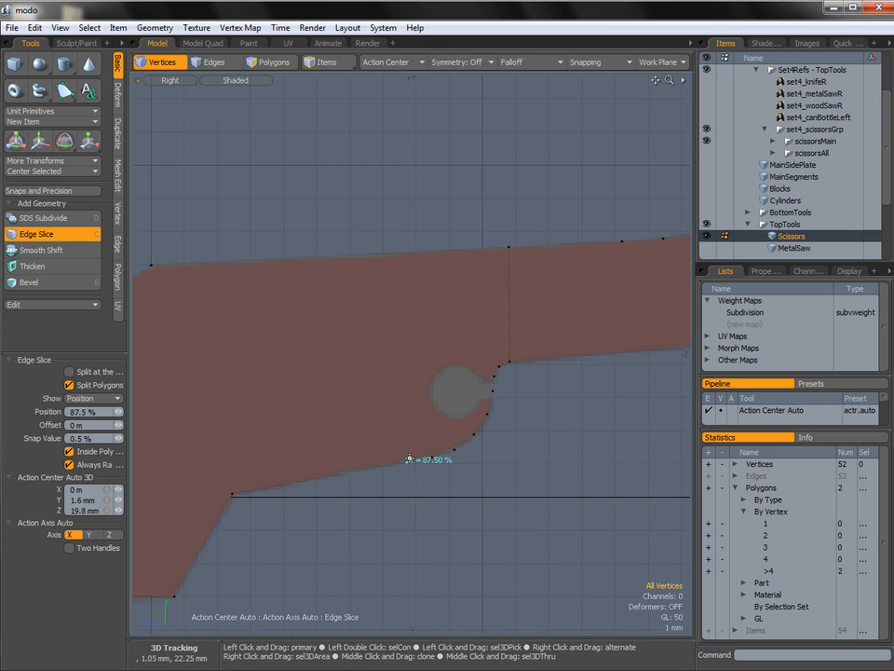
click(398, 251)
key(q)
Select the polygon section between the two slices and check how it encloses the round notch.
key(3)
click(448, 323)
ctrl+alt+drag(479, 376, 444, 323)
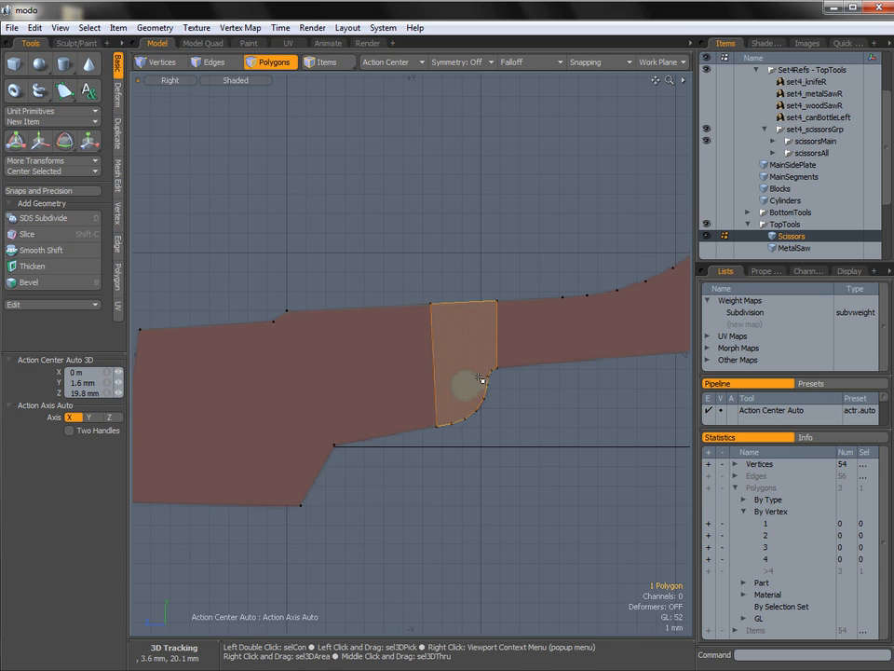
ctrl+alt+drag(481, 378, 517, 379)
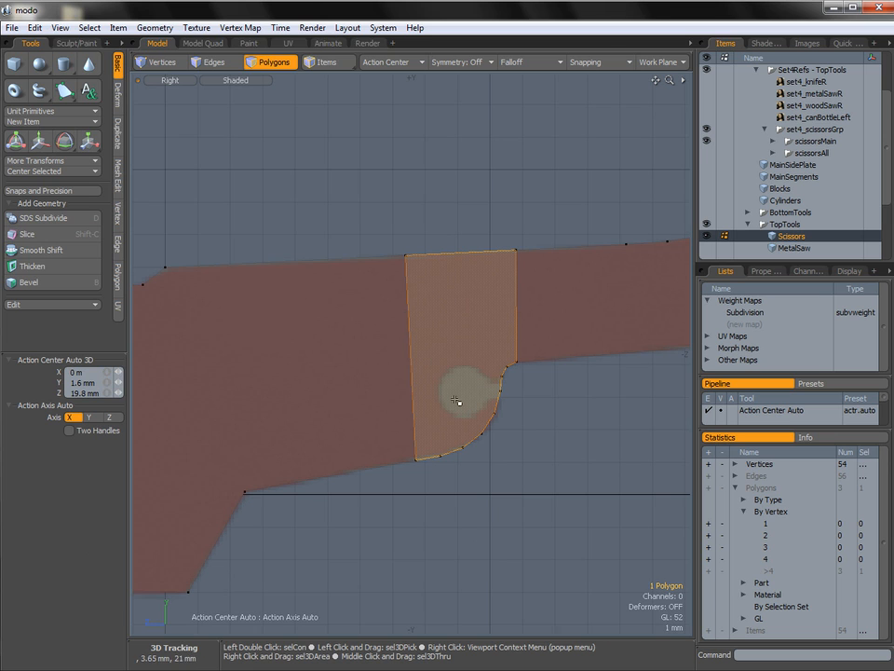
click(486, 515)
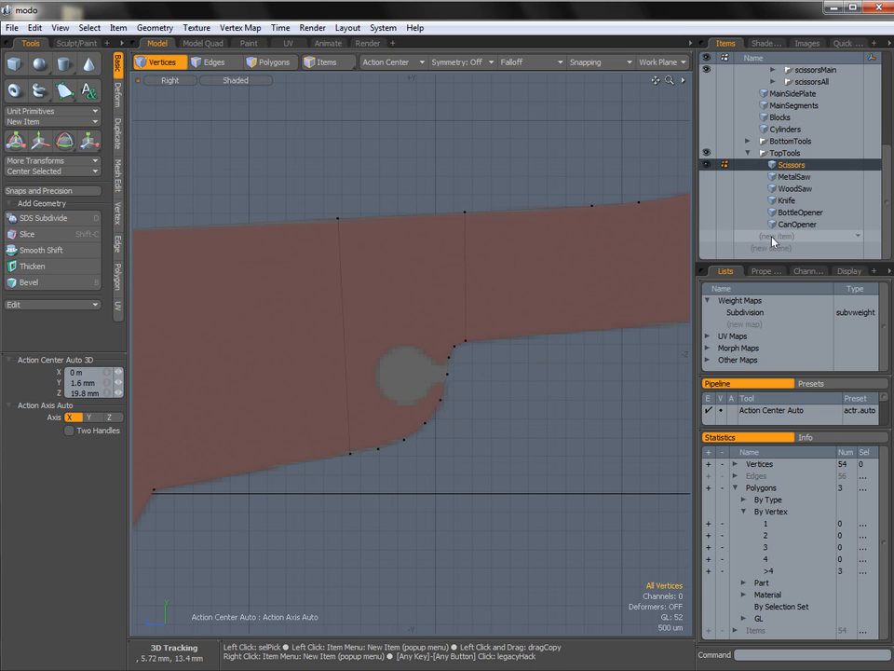
Add a new mesh item and place it in the TopTools group above Scissors.
click(779, 237)
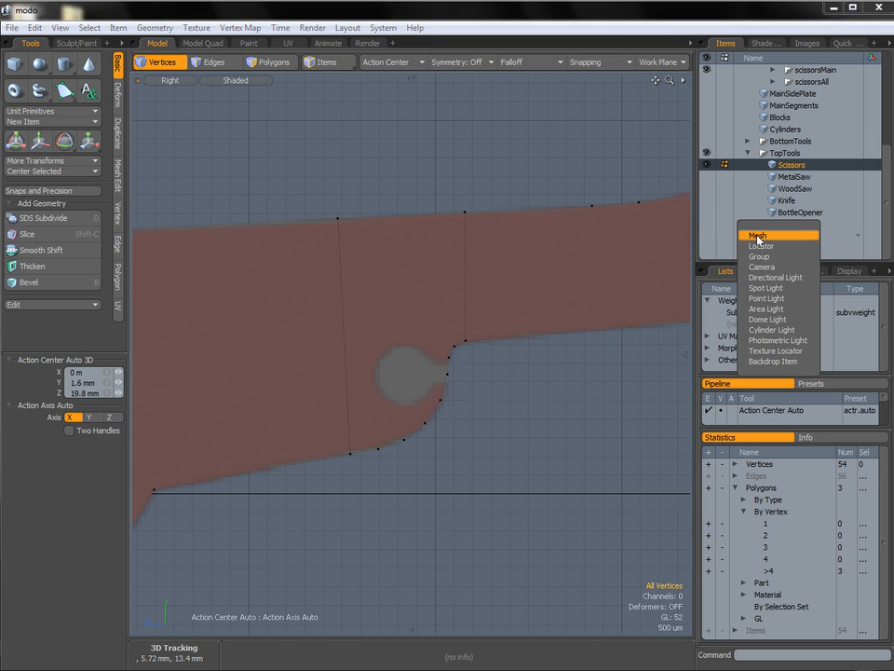
click(762, 236)
click(783, 153)
drag(783, 153, 784, 167)
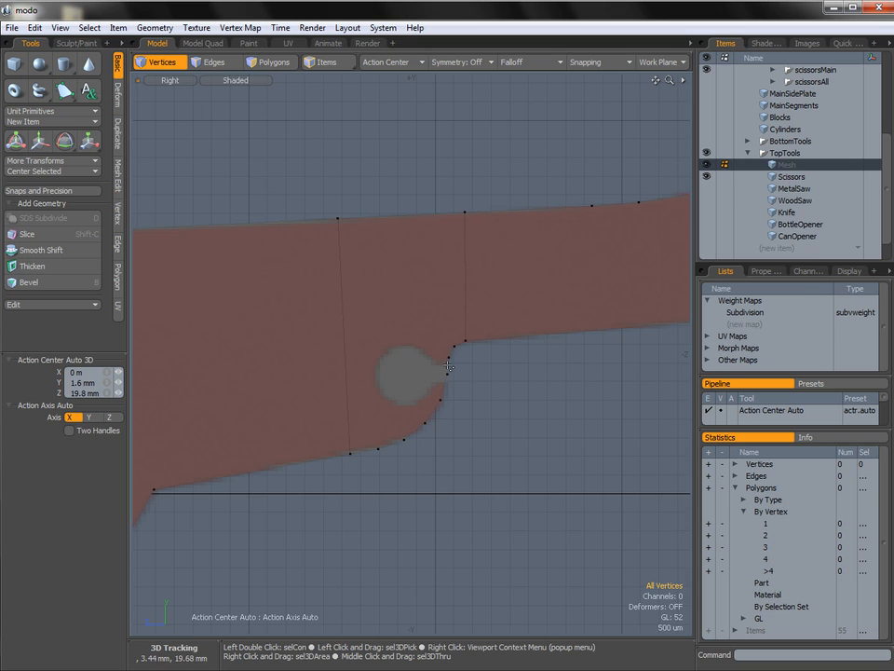
Draw a flat 16-sided cylinder along the X axis over the round notch, with radii of about 800 um in Y and 840 um in Z.
click(65, 65)
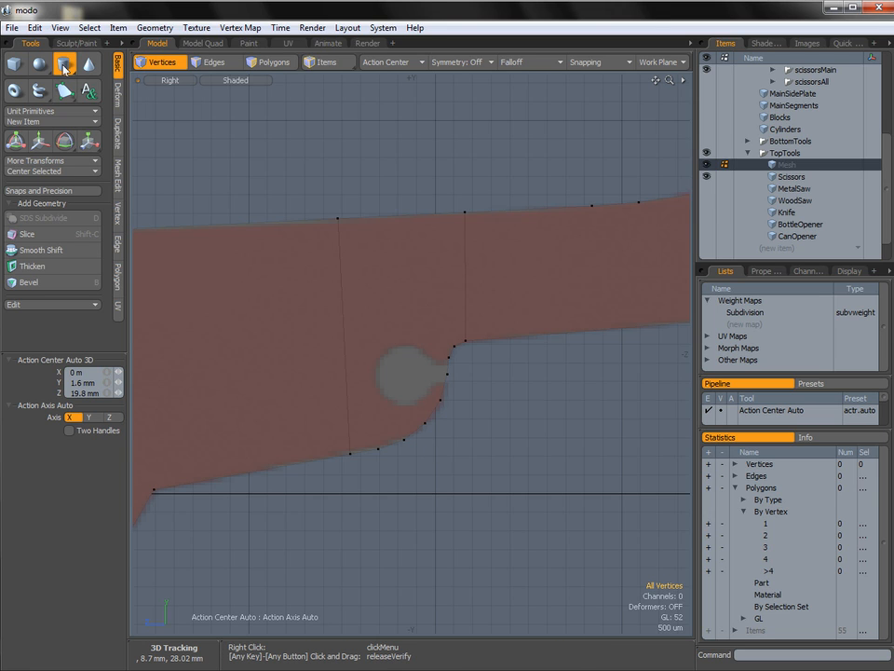
click(404, 375)
drag(404, 375, 436, 408)
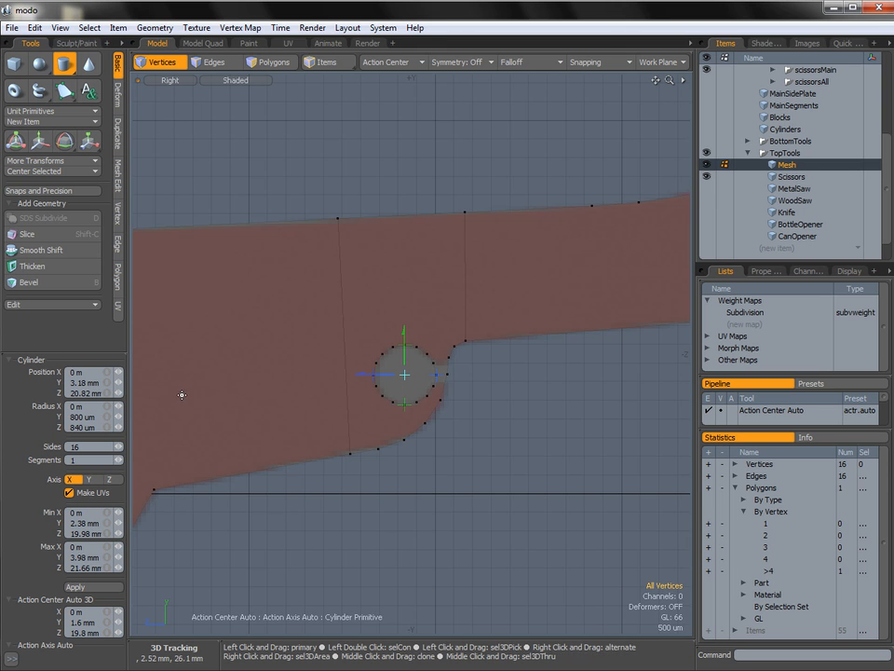
Set the cylinder's Z radius to 800 um and shift its centre to 3.2 mm in Y.
ctrl+alt+drag(407, 365, 438, 374)
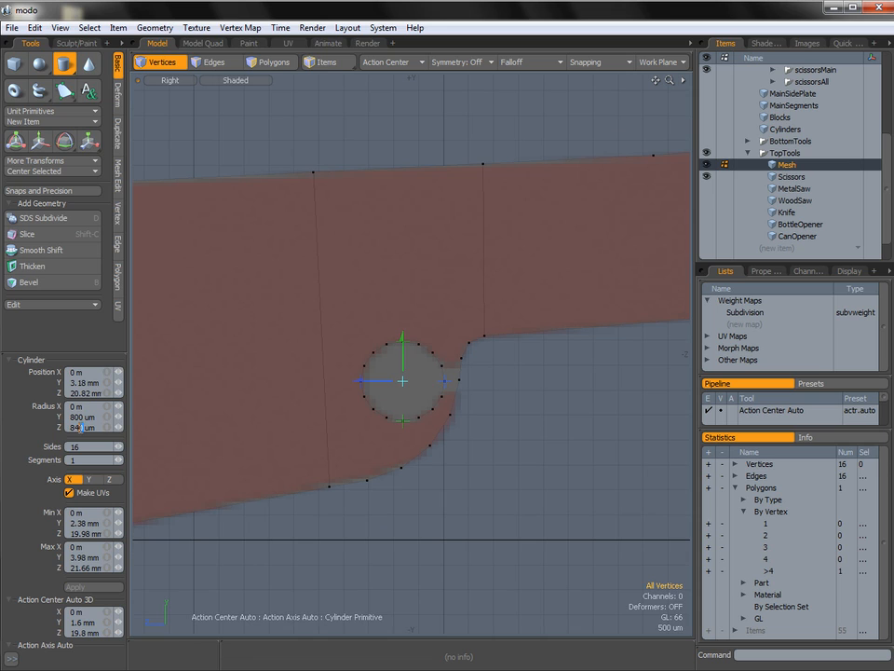
key(Return)
drag(403, 350, 402, 349)
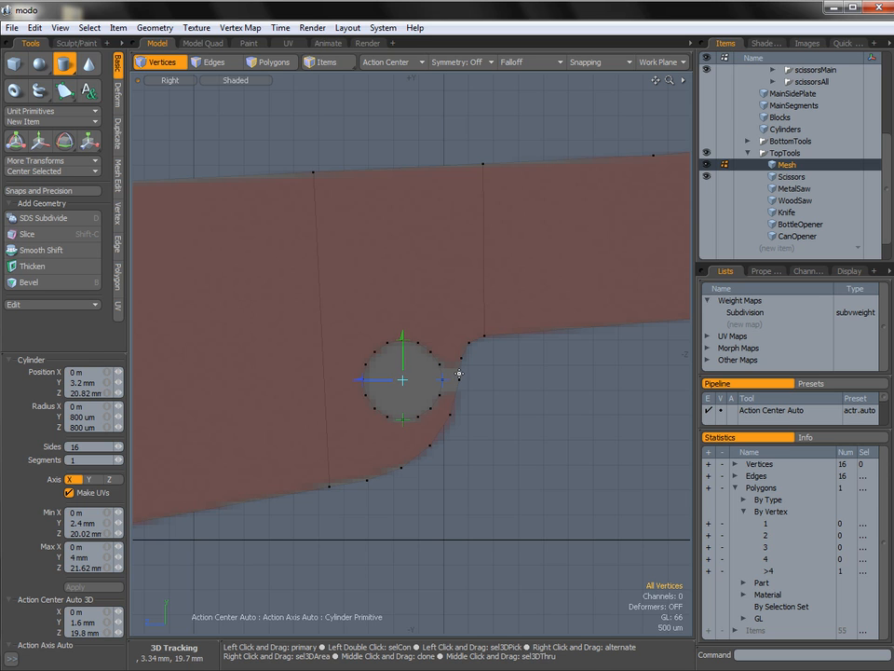
key(space)
Select the cylinder's disc polygon and move it 720 um in X, away from the scissors plane.
alt+drag(459, 373, 578, 359)
key(3)
click(412, 373)
alt+drag(425, 361, 360, 385)
key(w)
alt+drag(387, 432, 418, 405)
key(ctrl+space)
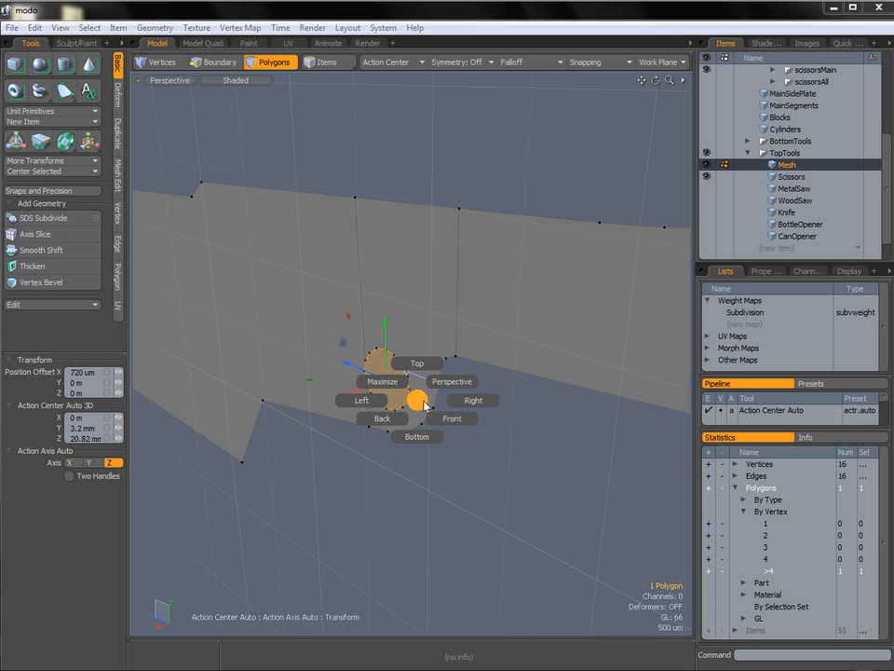
click(458, 406)
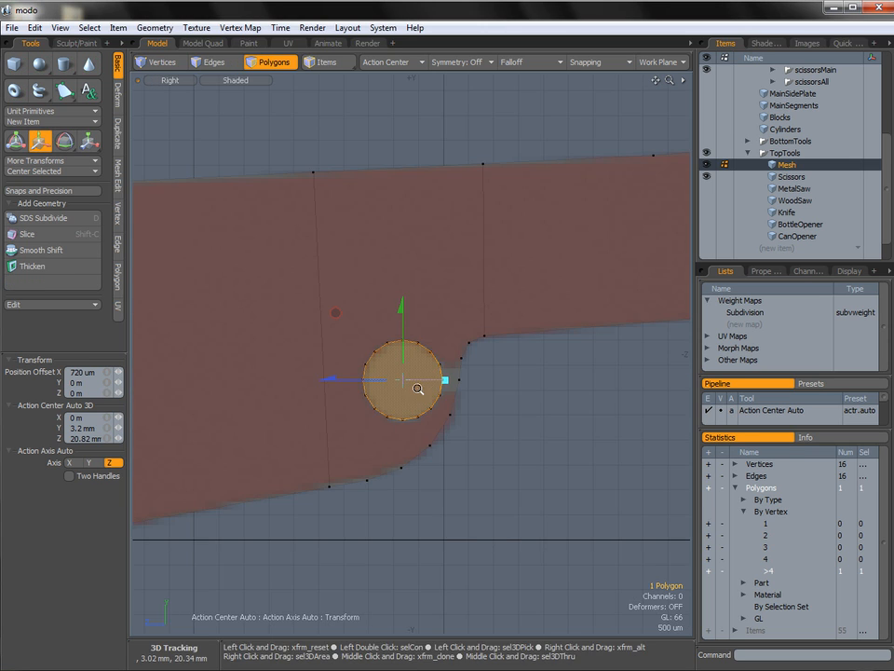
scroll(418, 389, up, 3)
scroll(521, 379, down, 2)
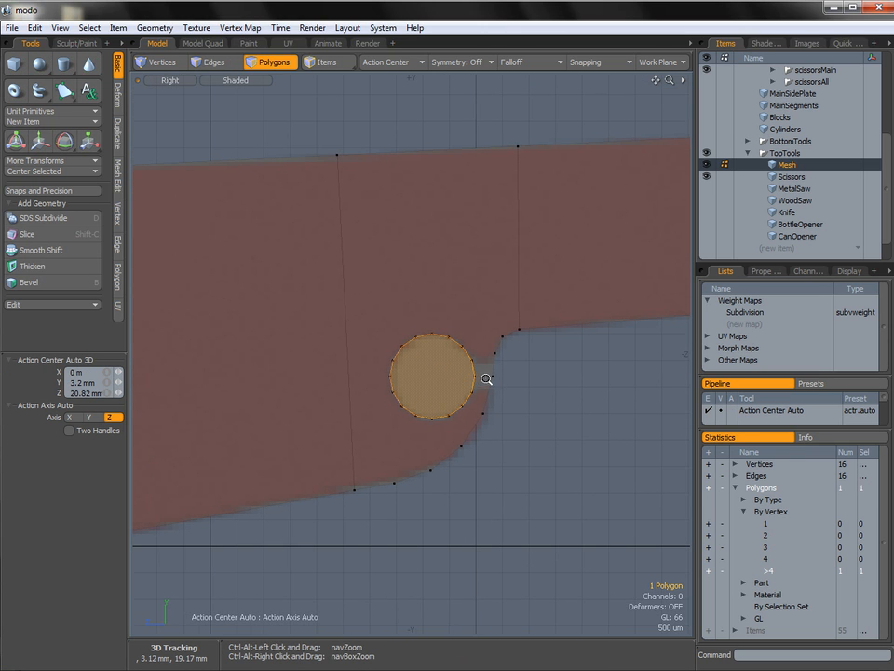
Extend the disc's two edges facing the notch opening and scale the new edges to 83.5% in Y.
key(2)
click(475, 373)
shift+click(477, 382)
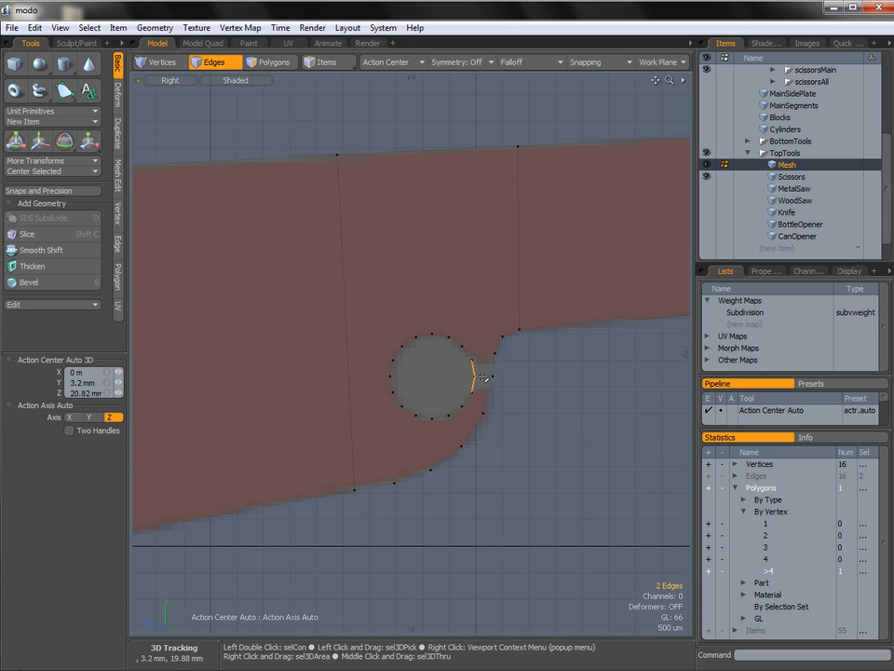
key(z)
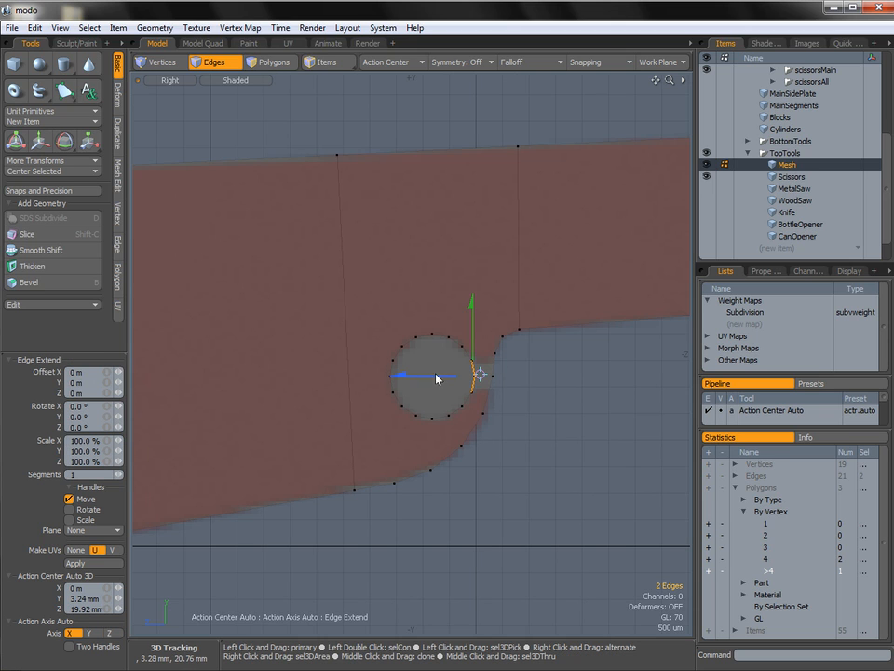
key(r)
drag(479, 300, 478, 305)
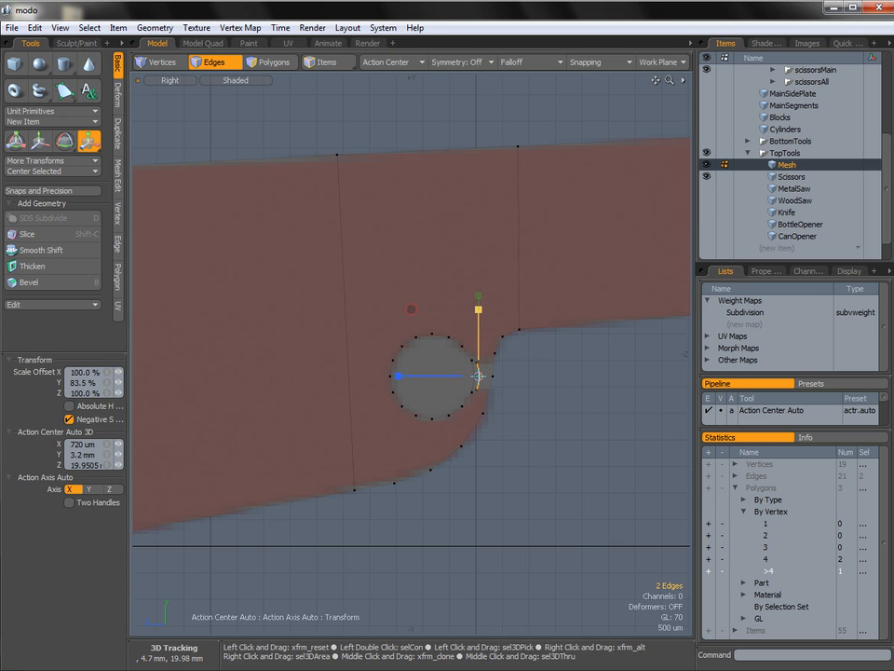
Extend the two narrowed edges by -600 um in Z, past the scissors' outer edge.
key(z)
drag(490, 373, 520, 374)
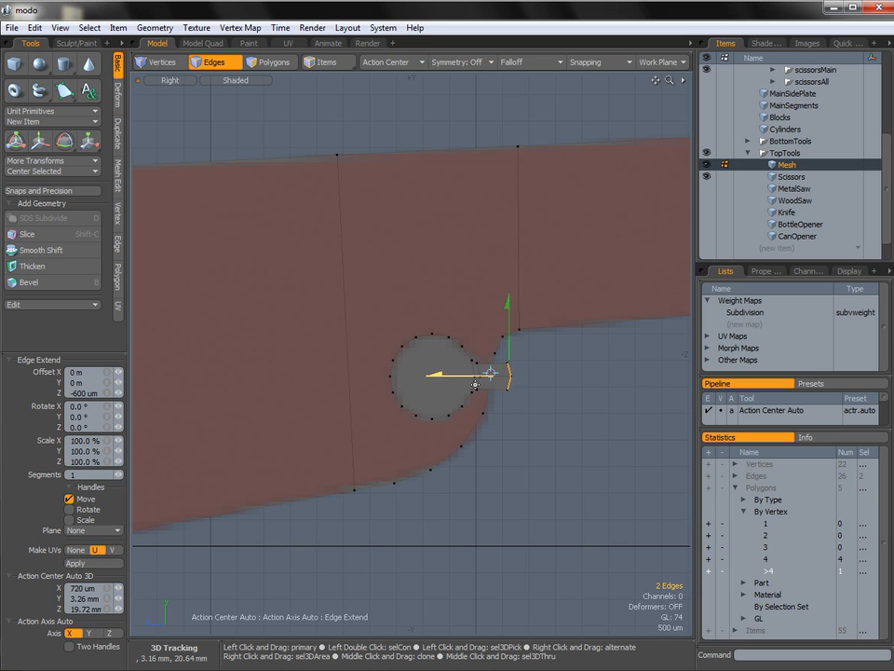
key(space)
key(space)
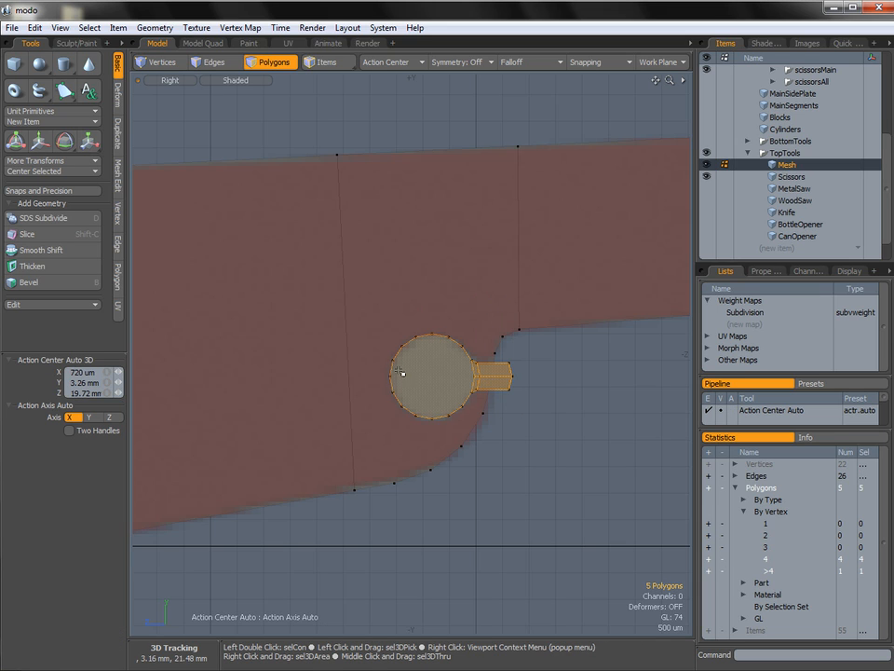
Extrude all polygons of the disc and its neck along X through the scissors plane, then clear the selection.
scroll(475, 365, up, 2)
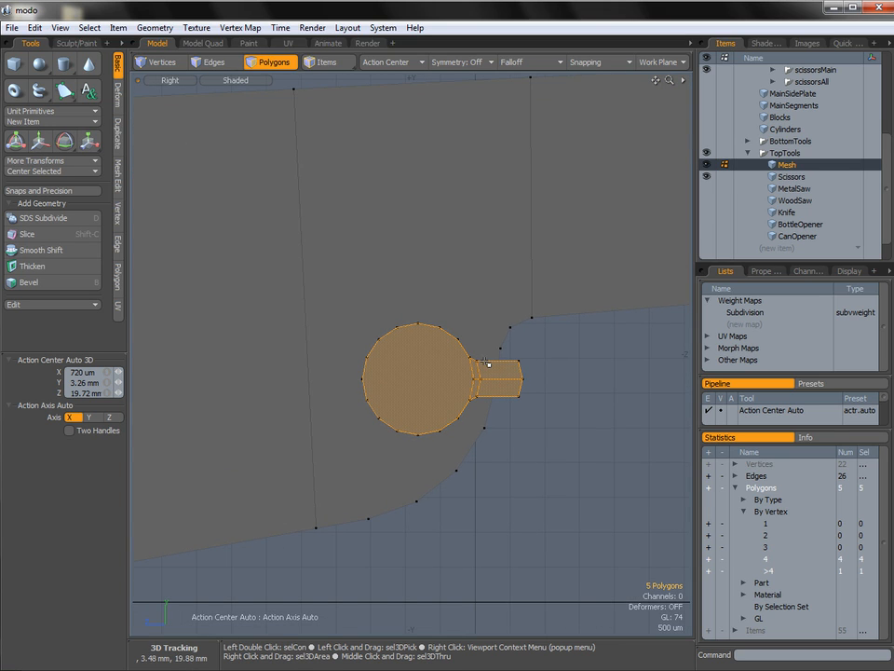
key(ctrl)
key(ctrl+space)
click(466, 362)
alt+drag(507, 367, 396, 382)
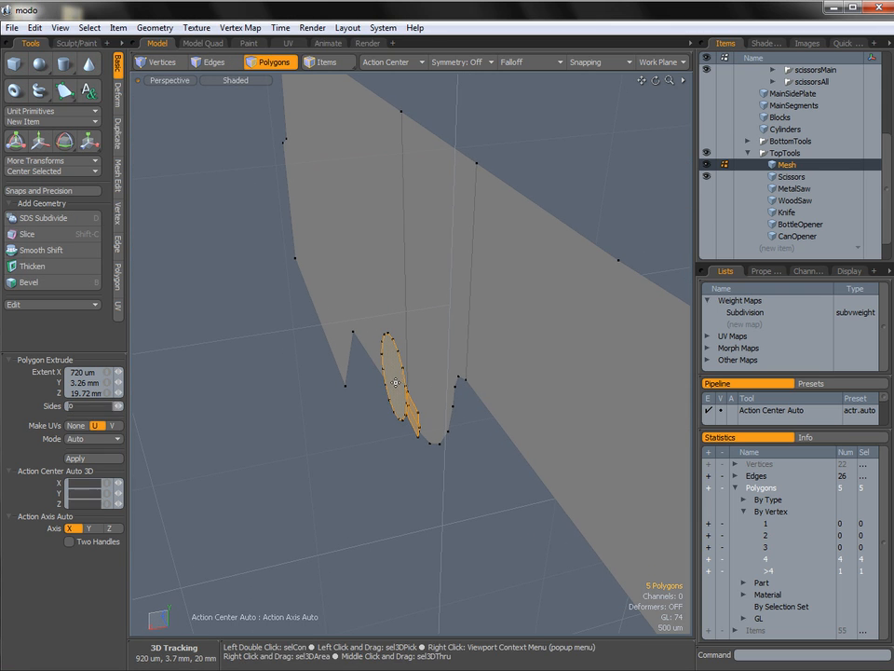
key(shift+x)
drag(340, 398, 599, 339)
key(space)
click(534, 397)
mouse_move(433, 381)
alt+mouse_down()
mouse_move(541, 341)
mouse_move(419, 380)
alt+mouse_up()
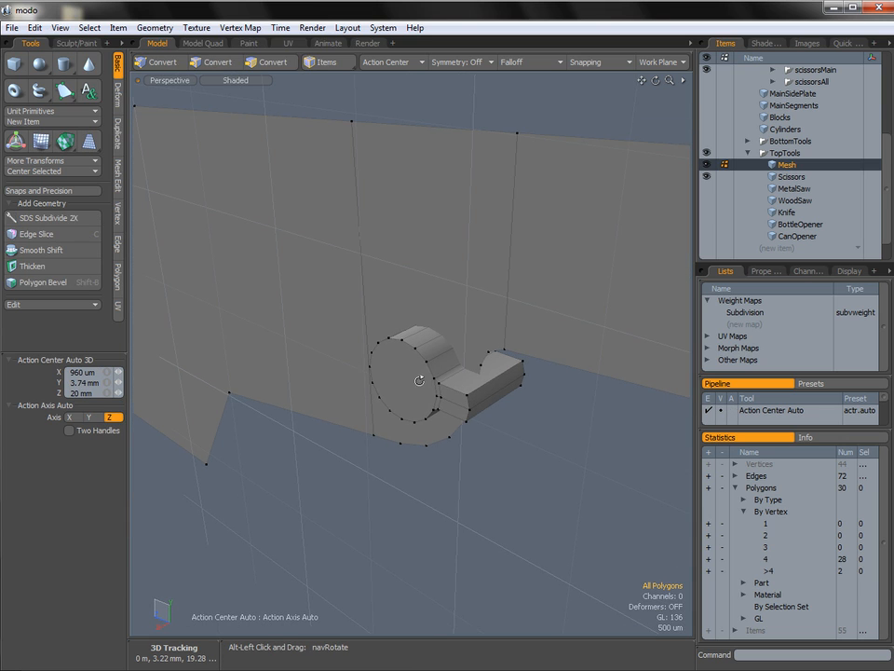
Hide the AllRefs reference group, including Set4Refs - TopTools and set4_scissorsGrp.
click(120, 185)
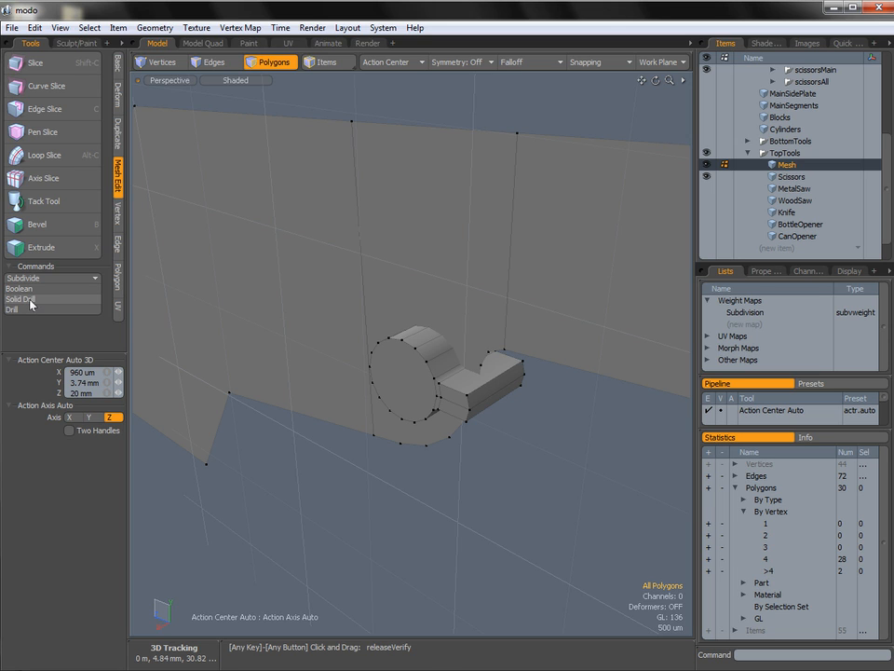
ctrl+alt+drag(473, 335, 442, 340)
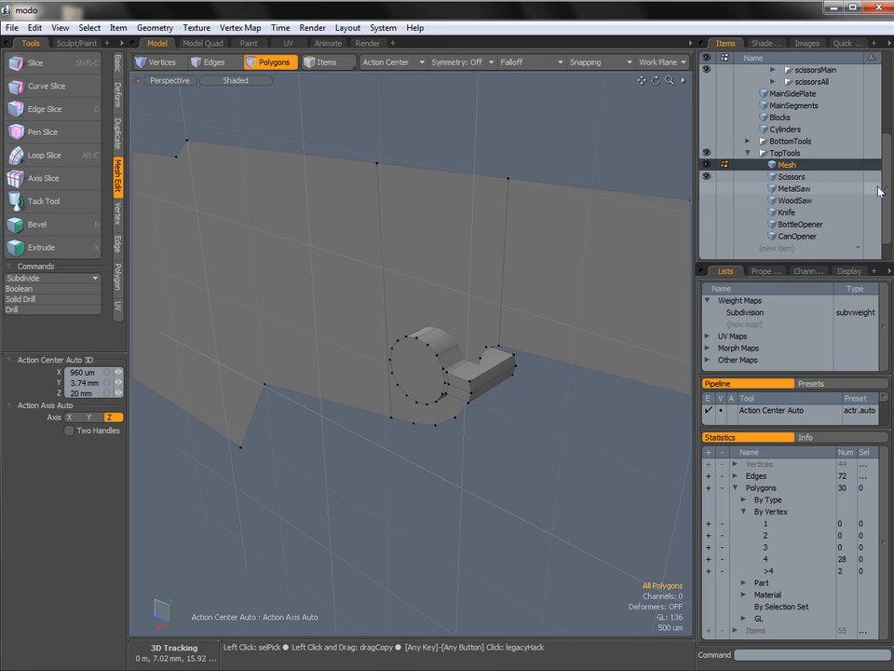
scroll(880, 191, up, 4)
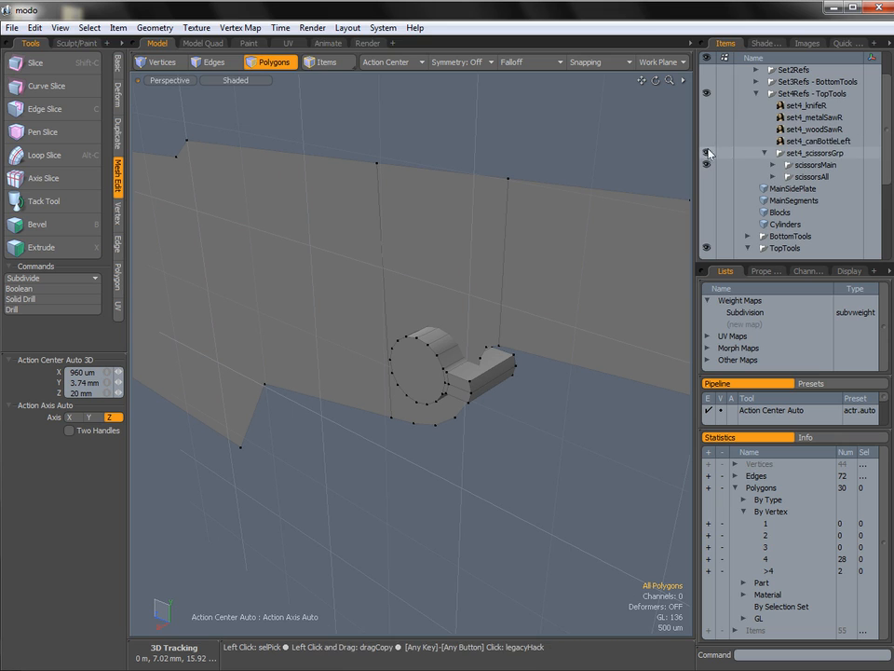
scroll(877, 92, up, 1)
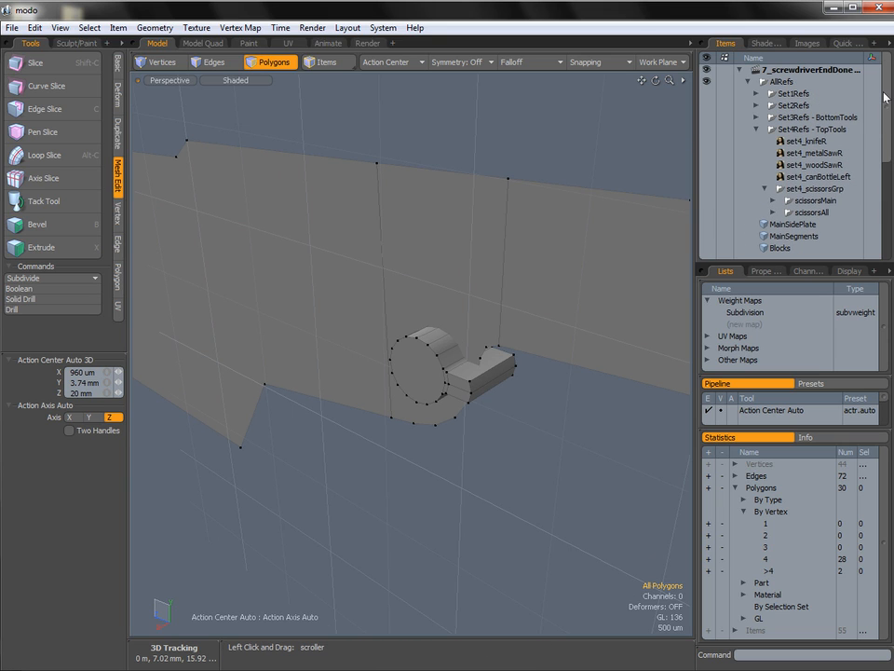
click(708, 130)
click(709, 189)
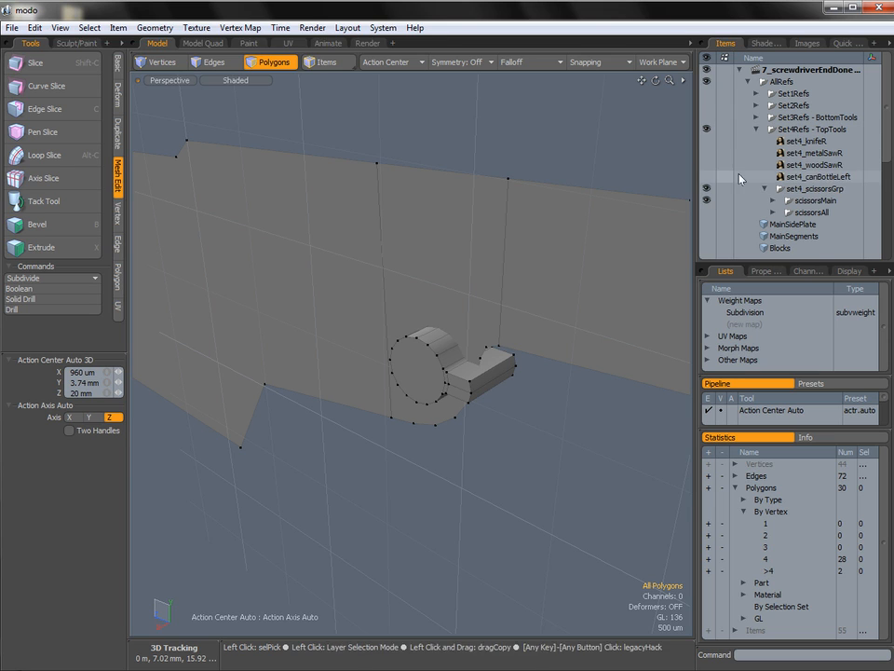
click(708, 82)
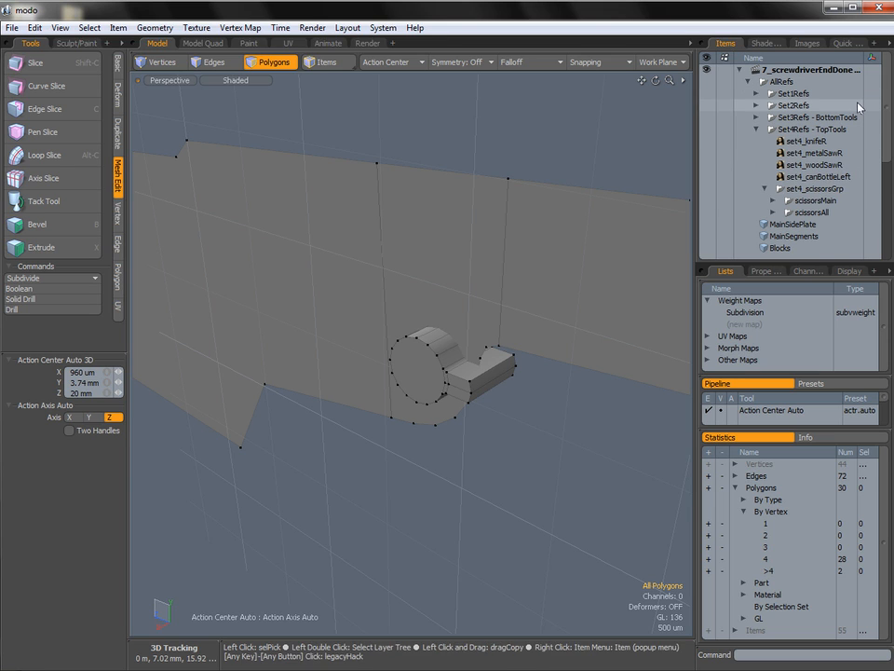
drag(886, 103, 878, 198)
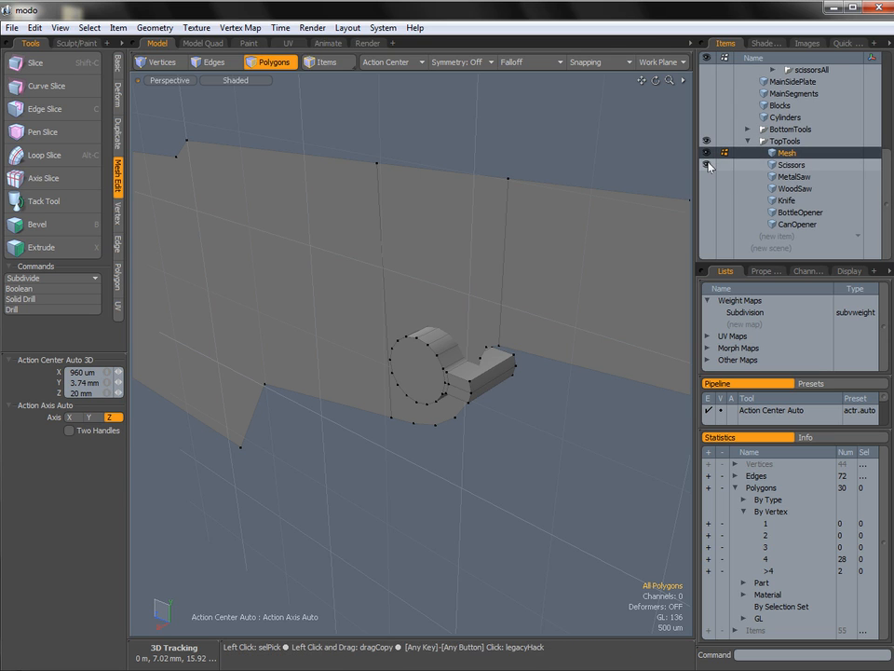
Apply a Solid Drill to Scissors with the Stencil operation, Default material and the background cutter as the cutting mesh.
click(792, 165)
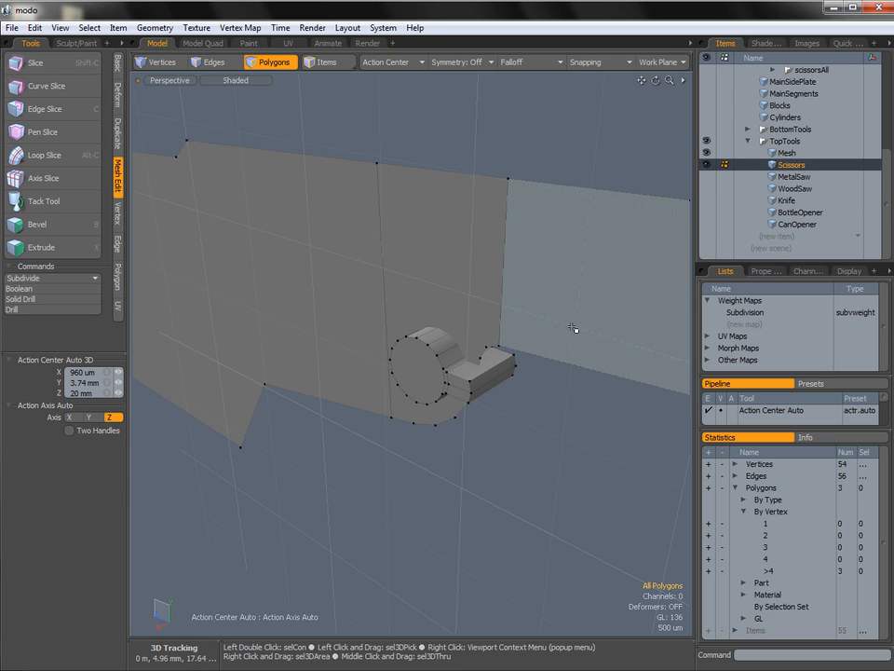
click(787, 153)
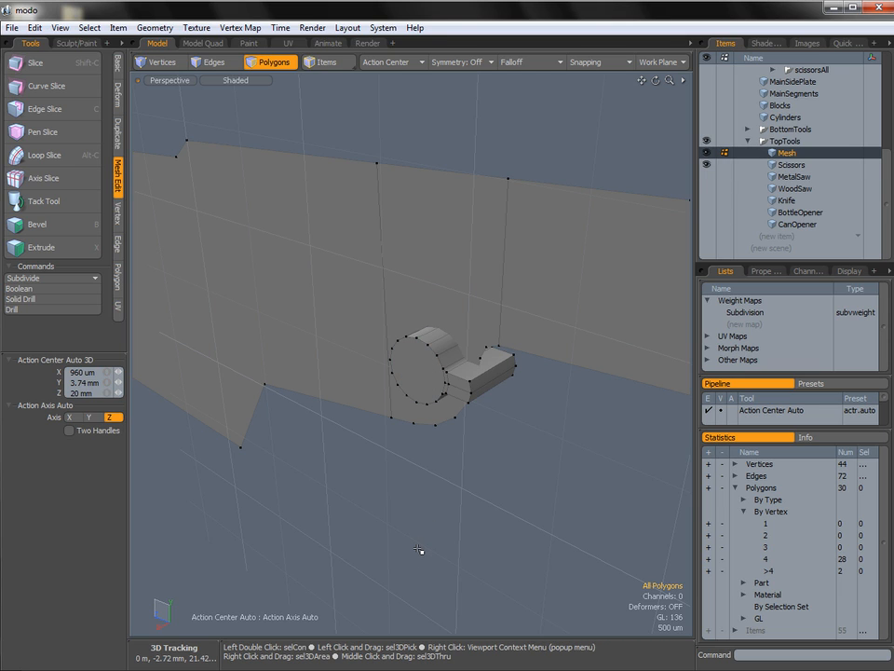
click(793, 166)
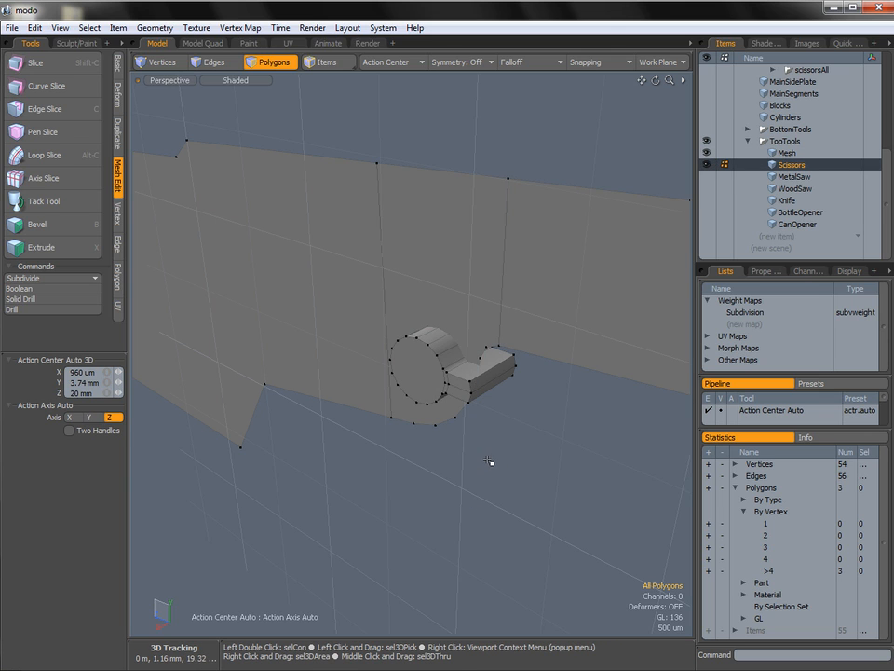
alt+drag(421, 376, 438, 376)
ctrl+alt+drag(438, 376, 450, 386)
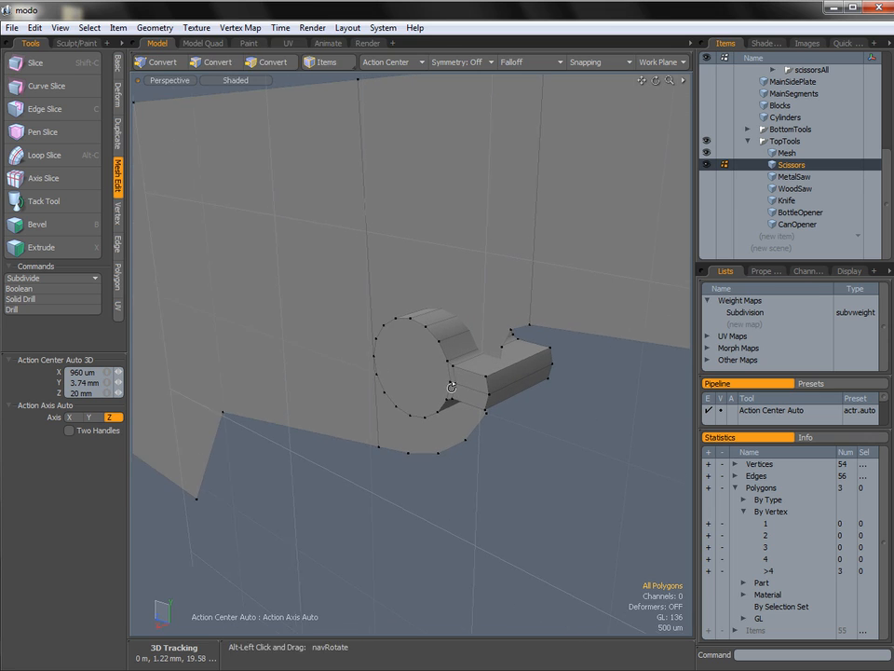
click(73, 300)
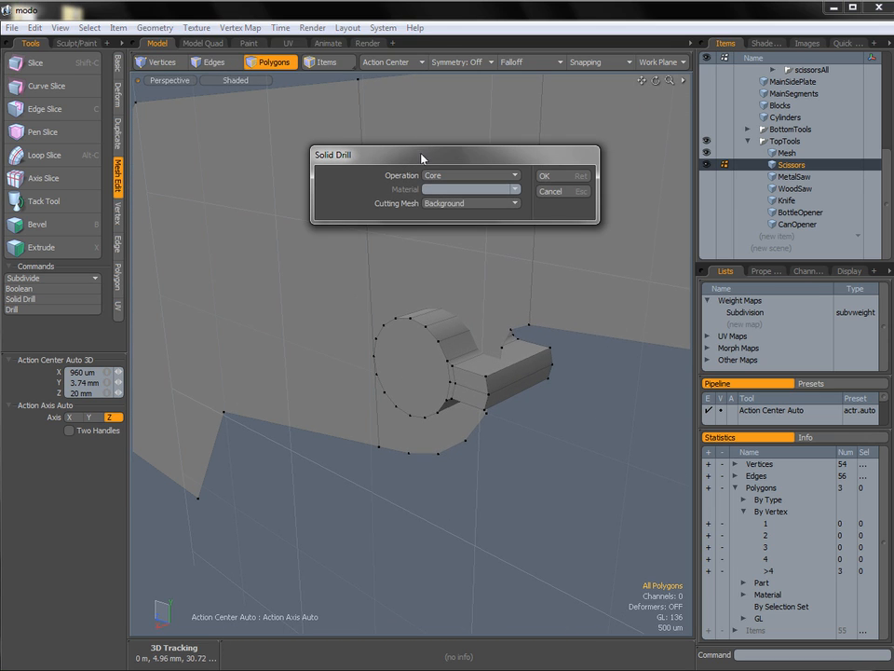
drag(329, 170, 324, 172)
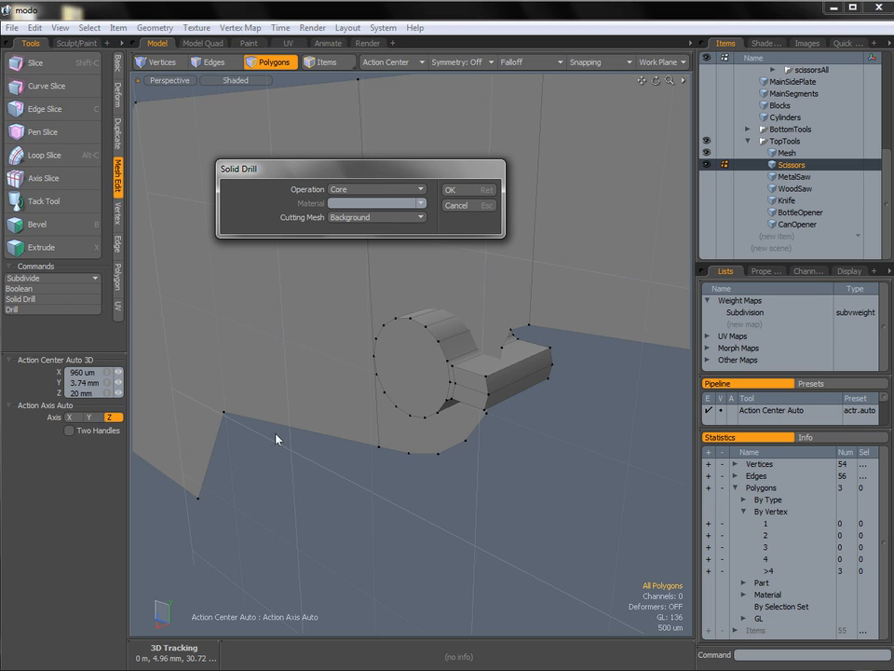
click(404, 196)
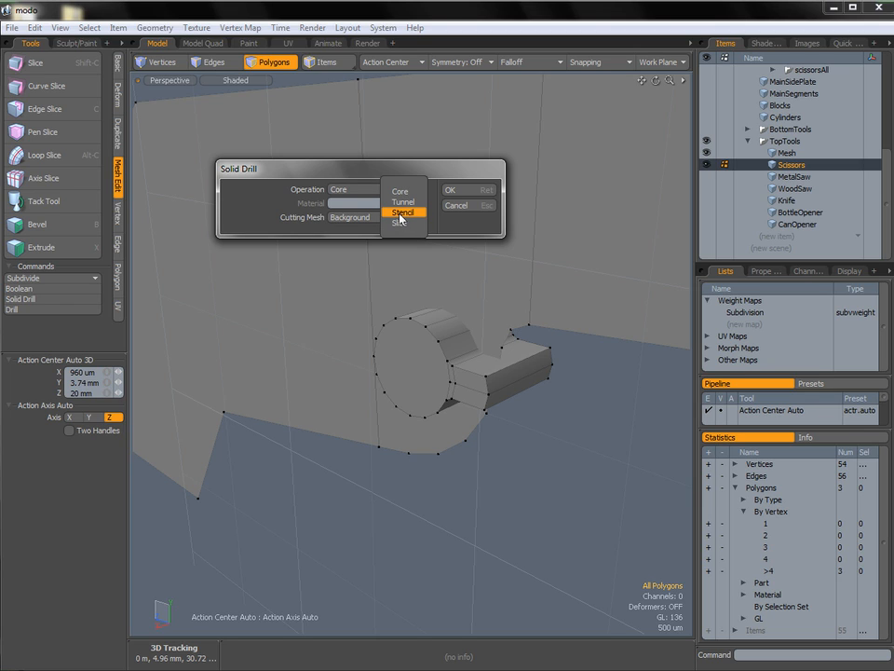
click(402, 212)
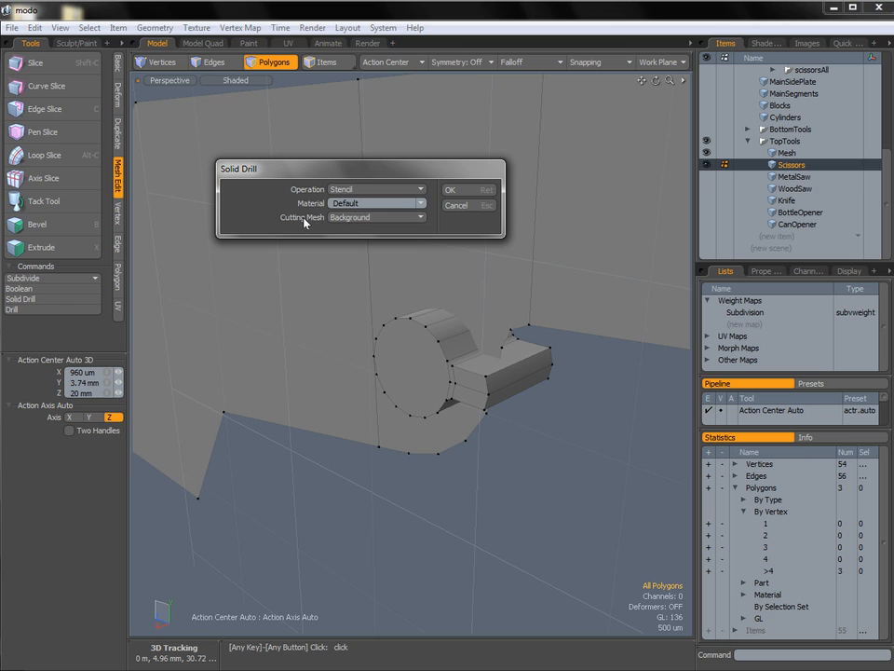
click(347, 218)
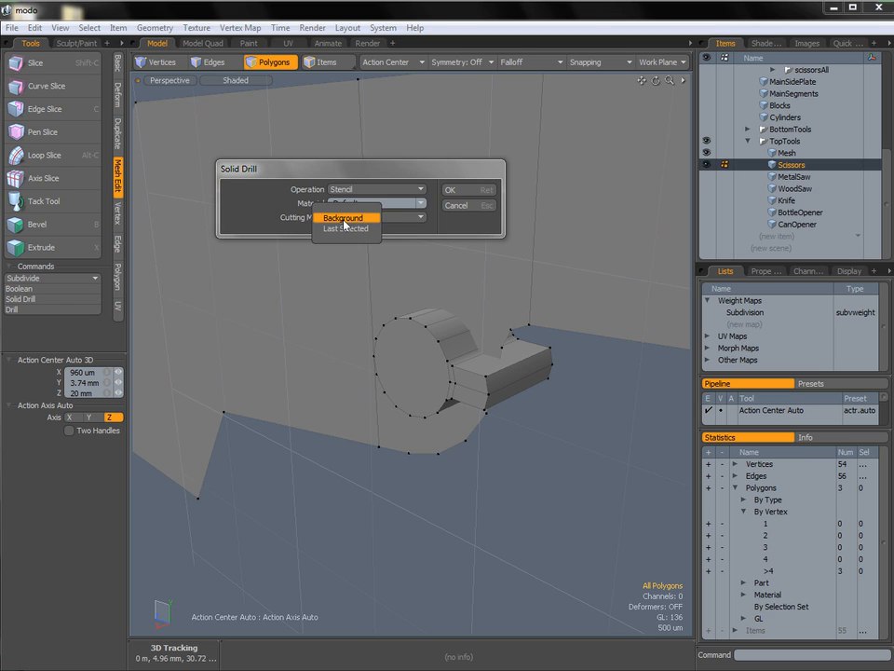
click(343, 220)
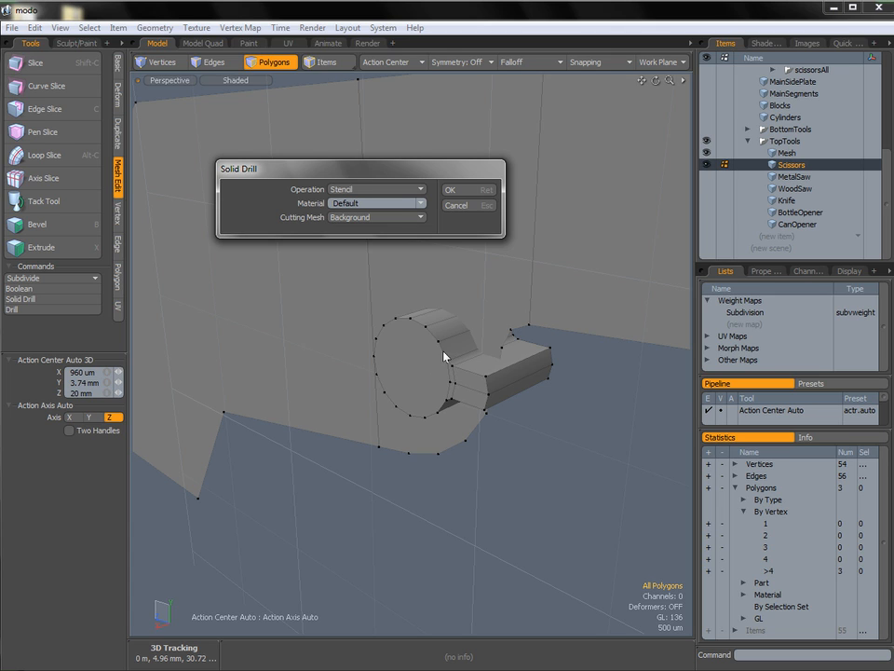
click(476, 193)
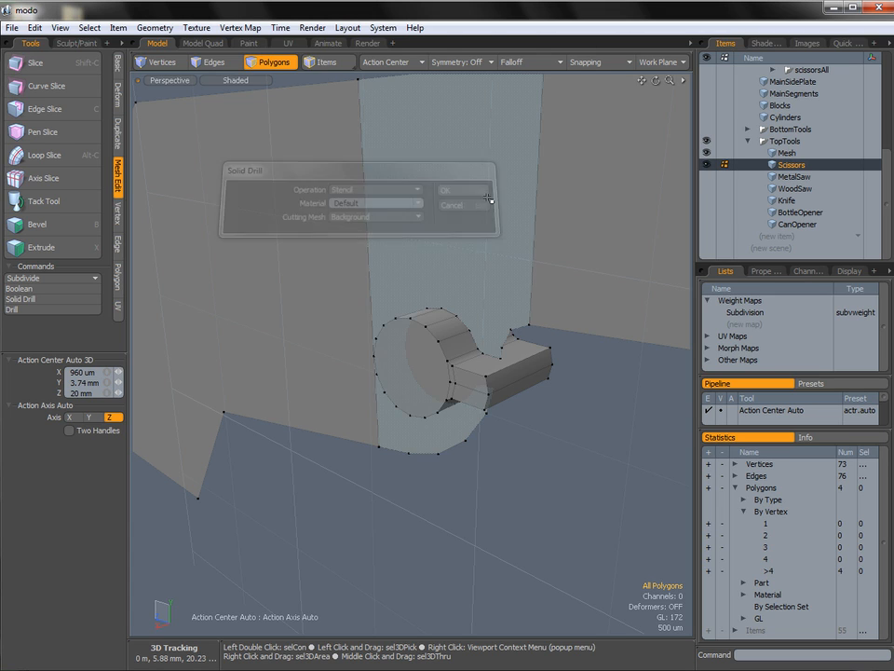
Hide the cutter mesh and examine the notch outline stencilled into the scissors' middle section.
click(706, 154)
alt+drag(457, 353, 527, 350)
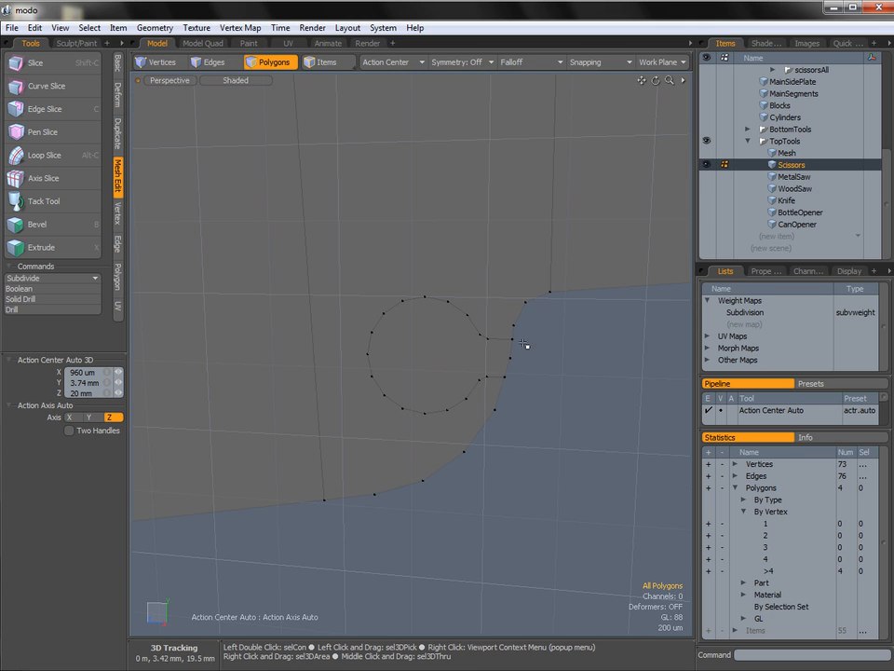
click(483, 339)
alt+drag(423, 303, 522, 325)
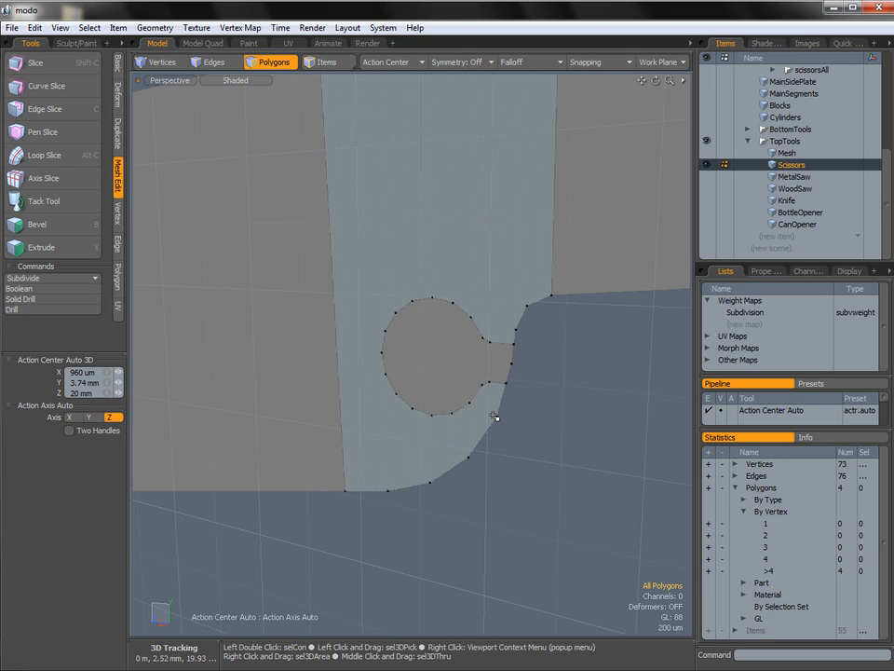
click(430, 372)
click(541, 445)
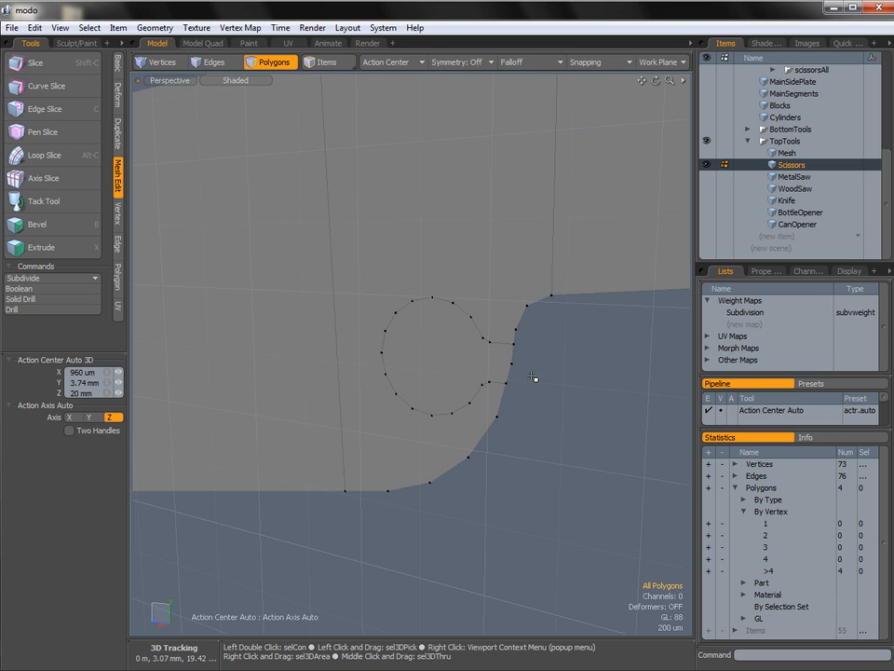
alt+drag(529, 363, 538, 366)
ctrl+alt+drag(538, 366, 557, 371)
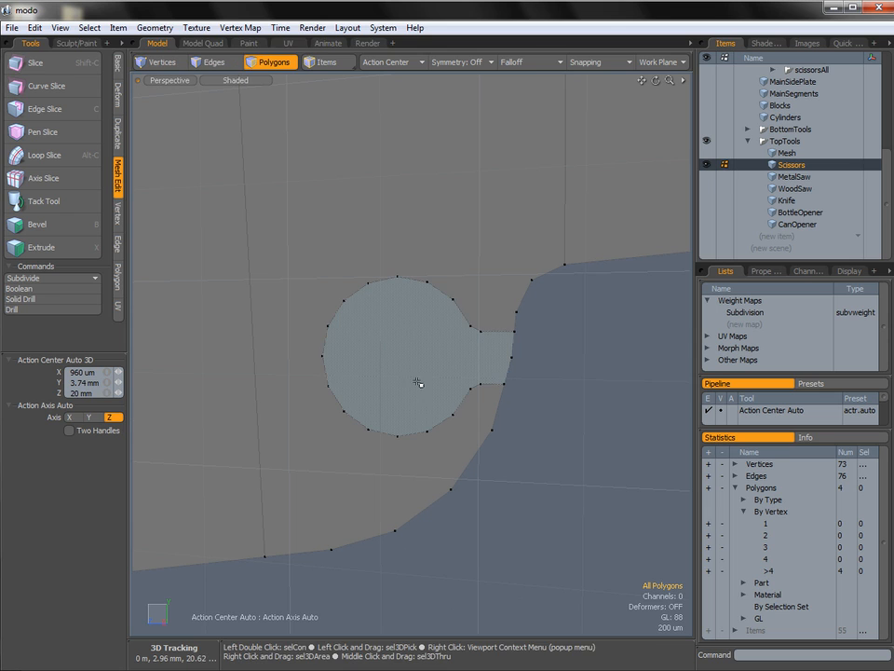
Delete the notch-shaped polygon from Scissors and return to the Right view.
click(403, 365)
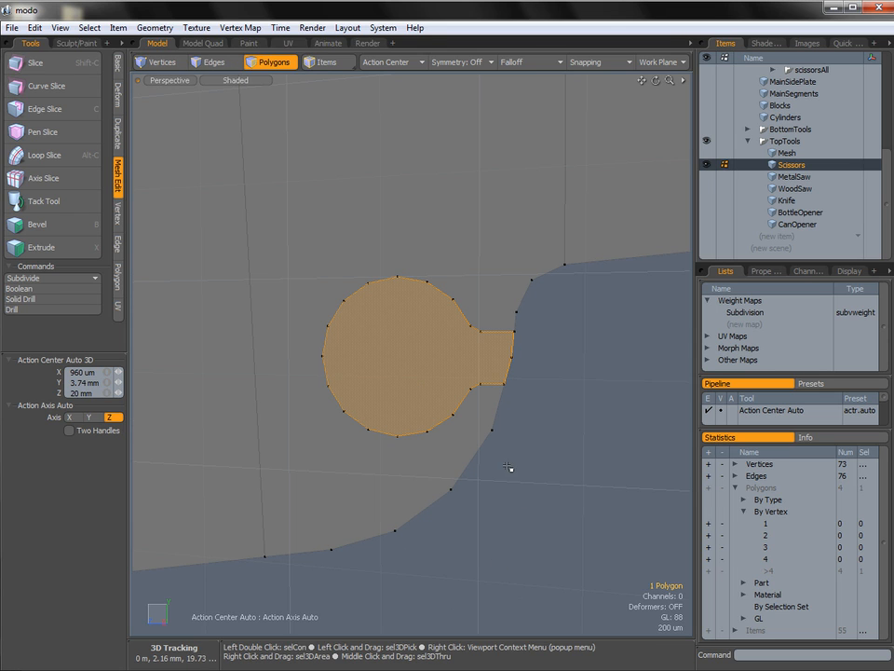
key(Delete)
alt+drag(543, 348, 397, 361)
ctrl+alt+drag(496, 356, 550, 361)
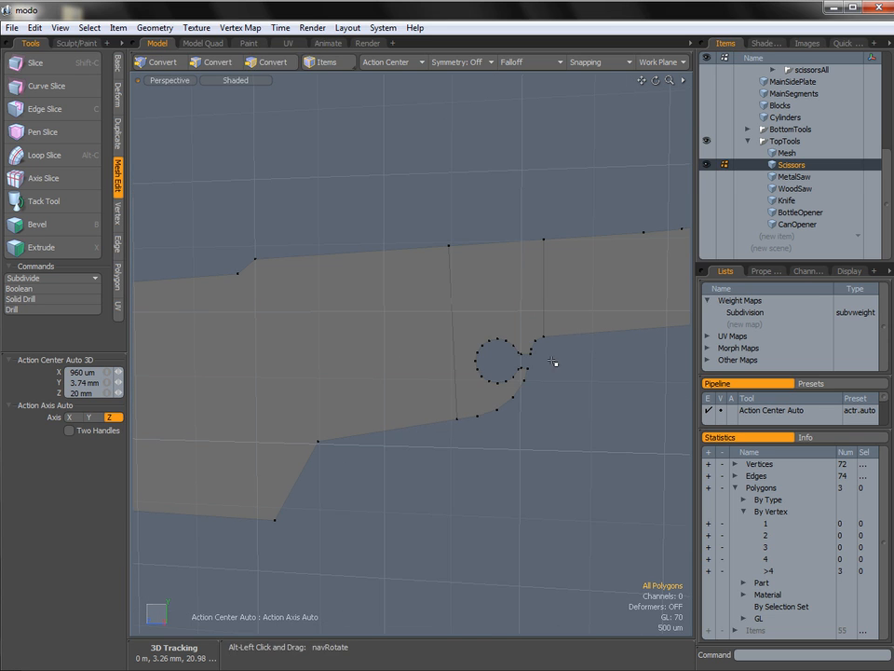
key(ctrl+space)
click(557, 358)
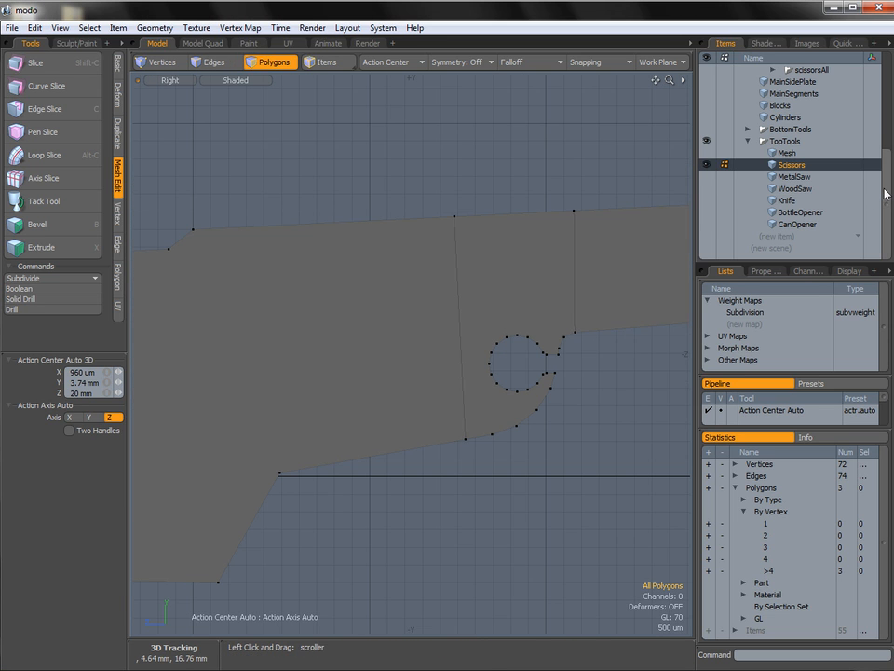
Show the AllRefs reference group again and compare the notch in Scissors with the reference silhouette.
scroll(886, 193, up, 5)
ctrl+alt+drag(558, 310, 525, 342)
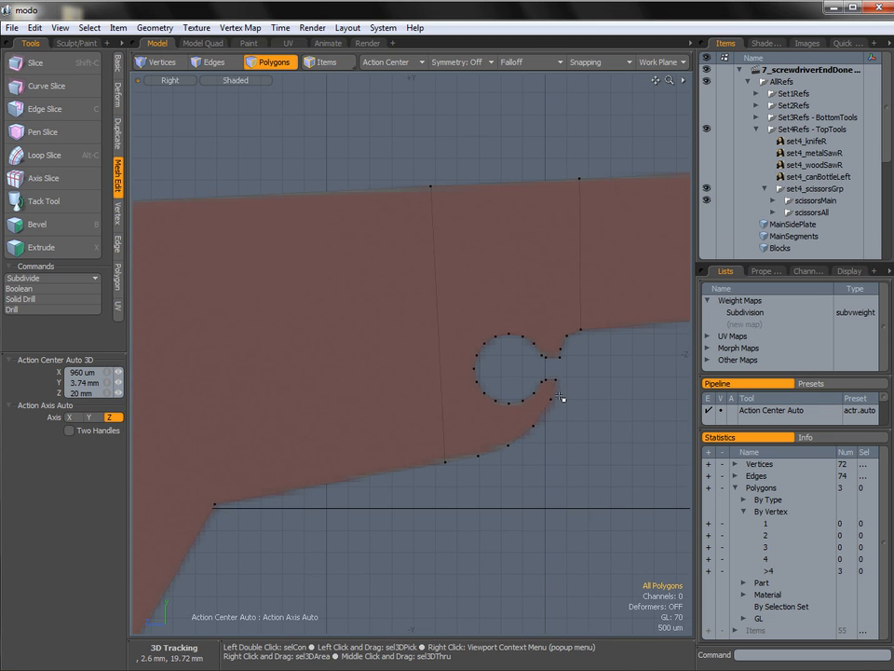
ctrl+alt+drag(576, 409, 475, 392)
alt+shift+drag(535, 387, 532, 335)
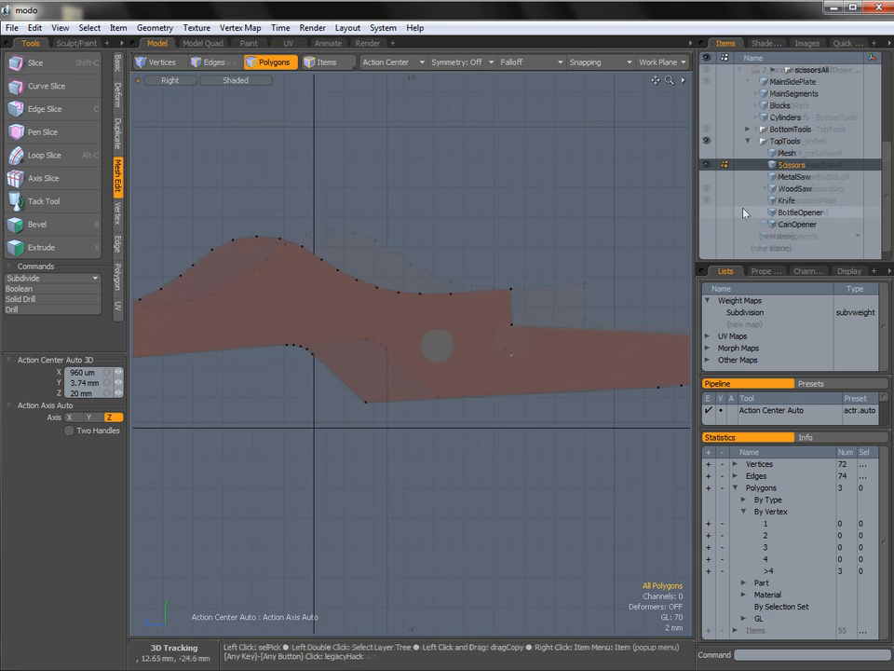
Unhide the cutter Mesh item and delete all of its notch cutter polygons.
click(707, 154)
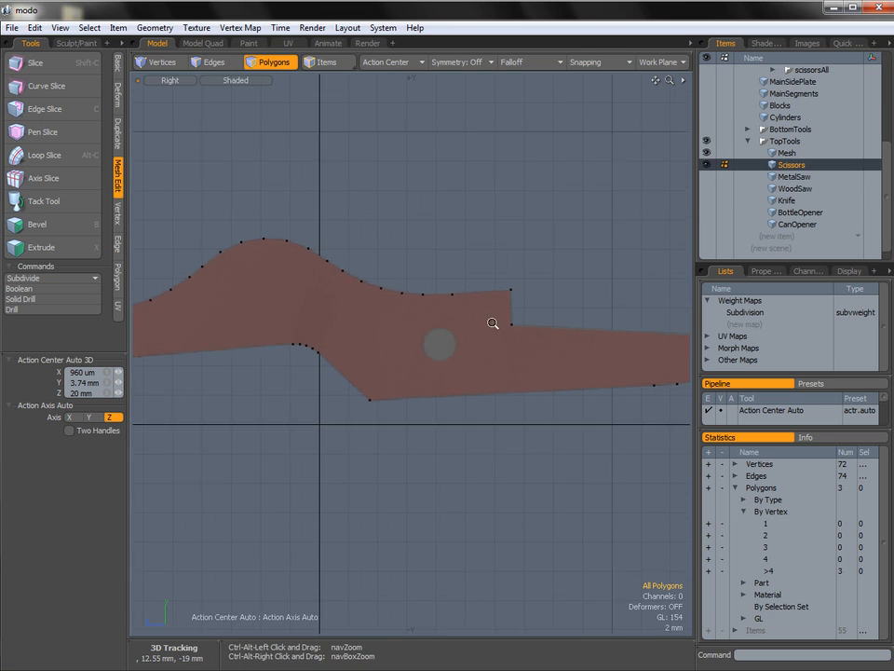
alt+shift+drag(491, 323, 309, 347)
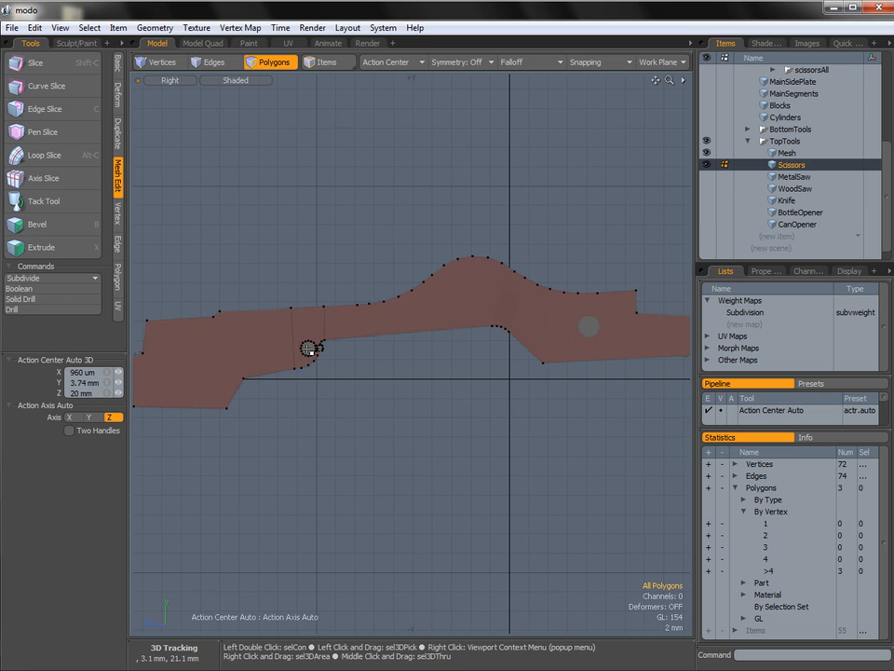
scroll(310, 347, up, 4)
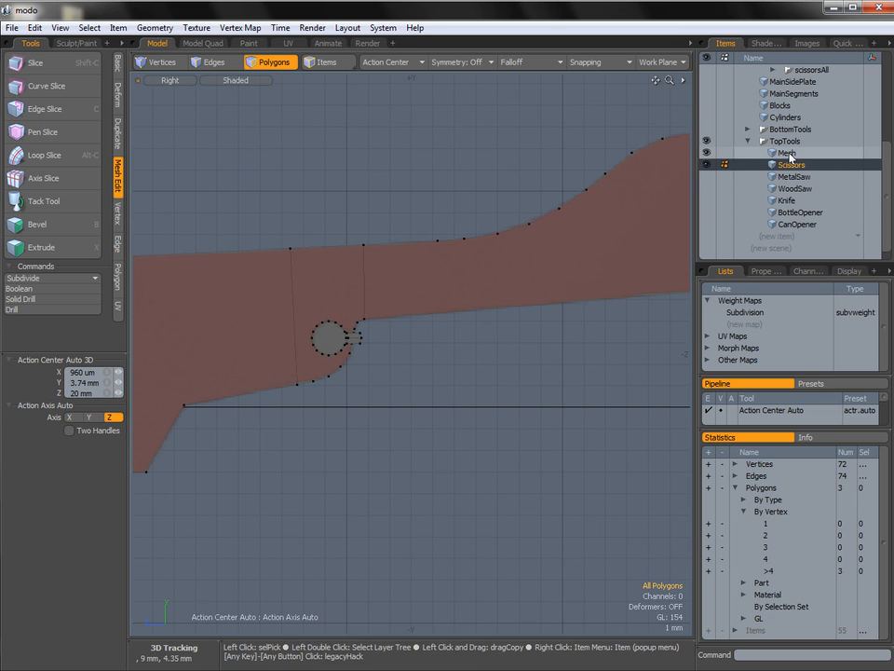
click(788, 154)
mouse_move(457, 380)
right_down()
mouse_move(186, 298)
mouse_move(354, 309)
right_up()
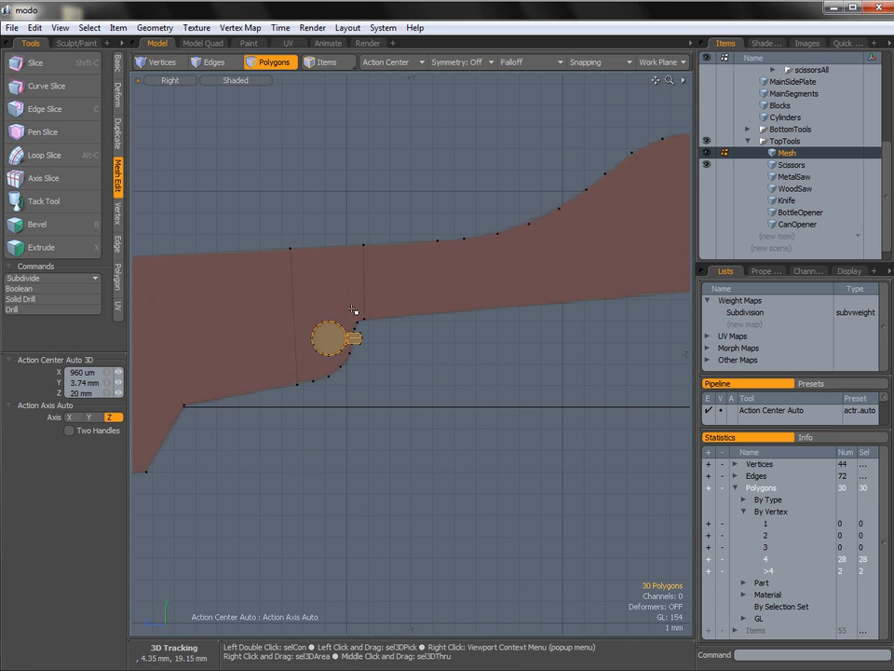
key(Delete)
Create a flat 20-sided cylinder disc along X over the reference pivot hole, radius 1.15 mm, at Y 5.5 mm and Z -8.2 mm.
alt+shift+drag(618, 279, 273, 347)
alt+shift+drag(571, 315, 409, 278)
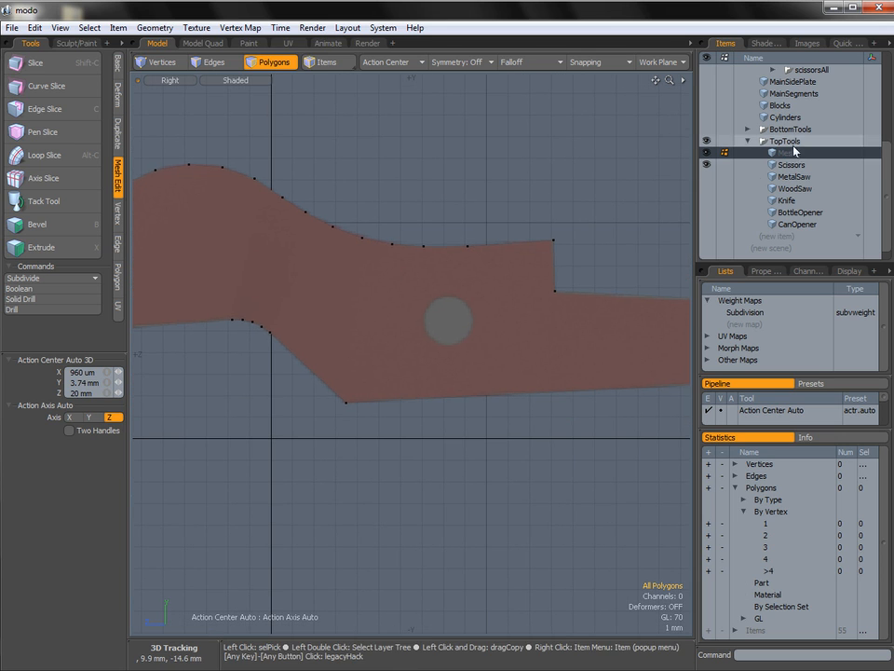
click(115, 67)
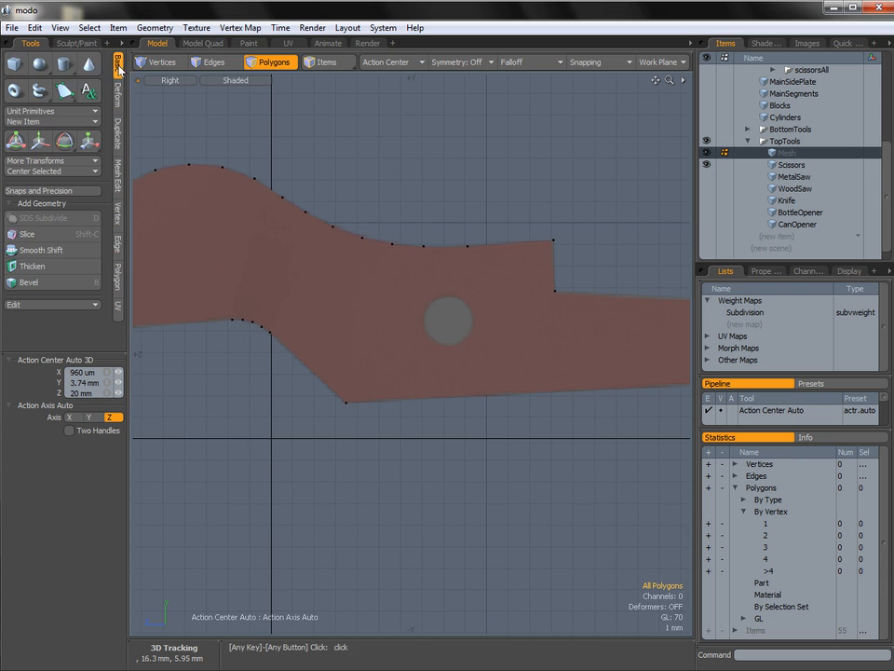
click(64, 63)
ctrl+alt+drag(455, 262, 475, 370)
click(433, 330)
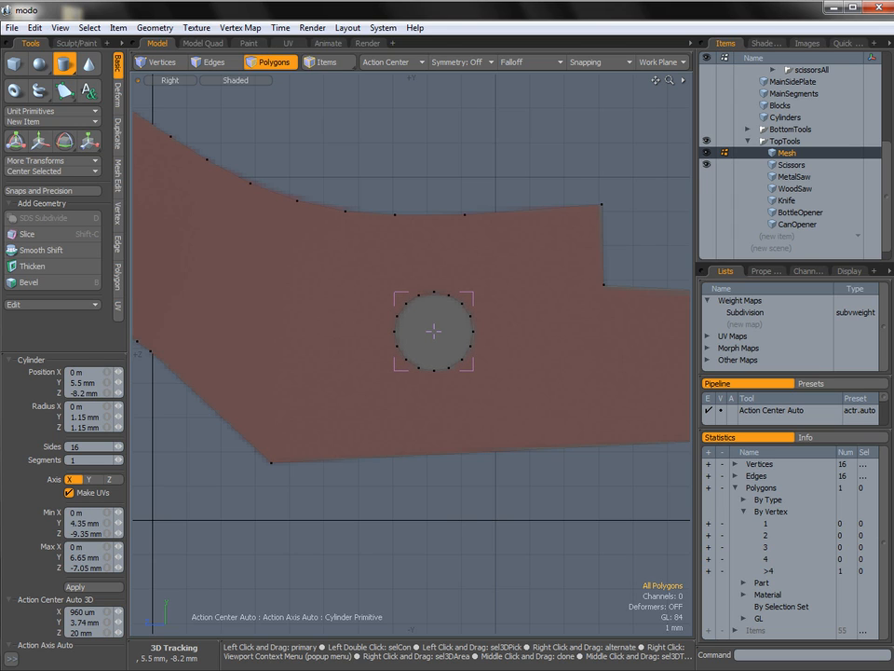
click(82, 448)
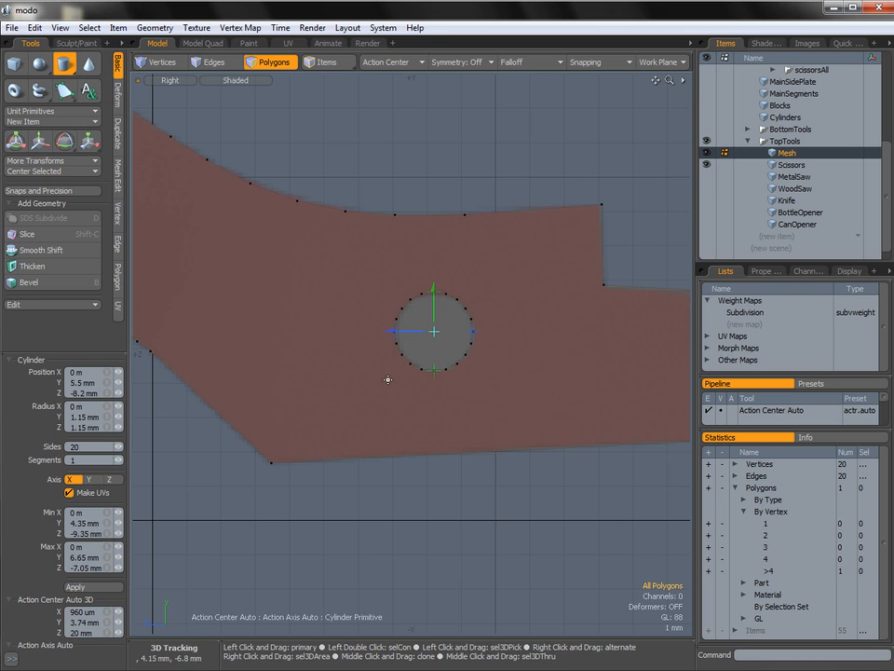
key(space)
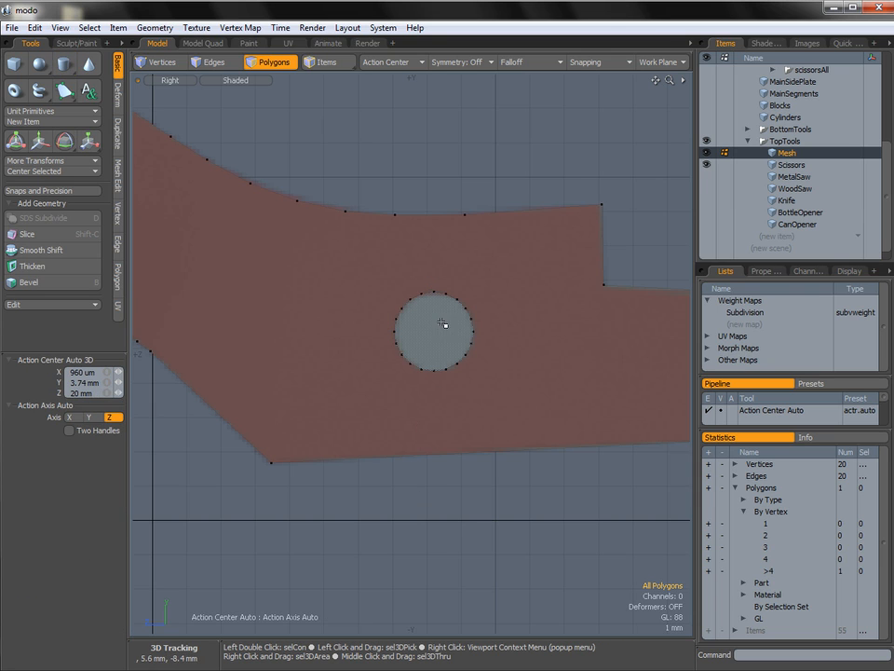
Move the disc polygon away from its plane and extrude it along X into a solid cutter passing through Scissors.
click(443, 324)
key(ctrl+space)
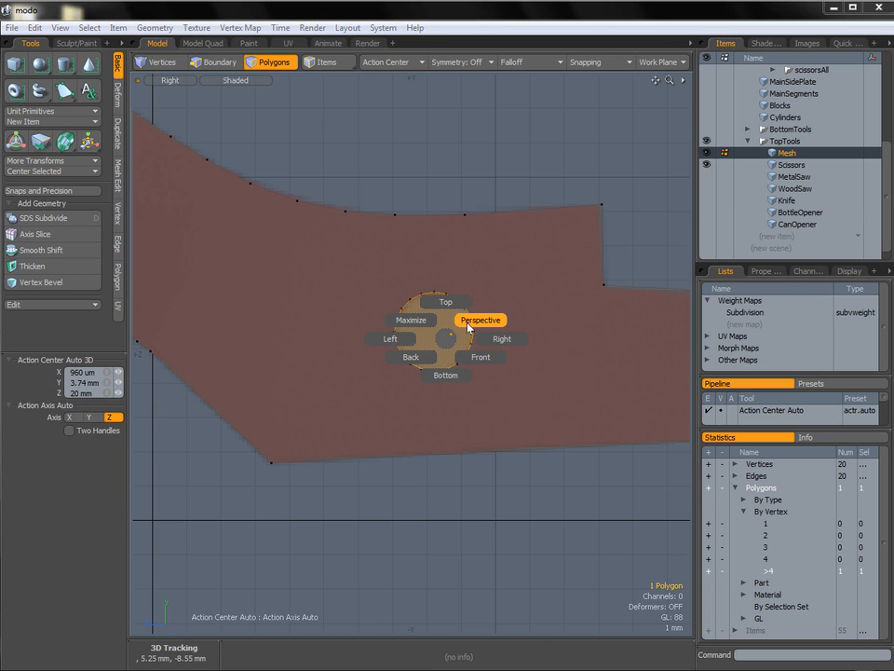
click(479, 321)
alt+drag(486, 319, 426, 347)
key(w)
key(shift+x)
click(377, 362)
key(space)
Apply a Solid Drill to Scissors for the pivot hole, using the Stencil operation, Default material and Background cutting mesh.
click(792, 165)
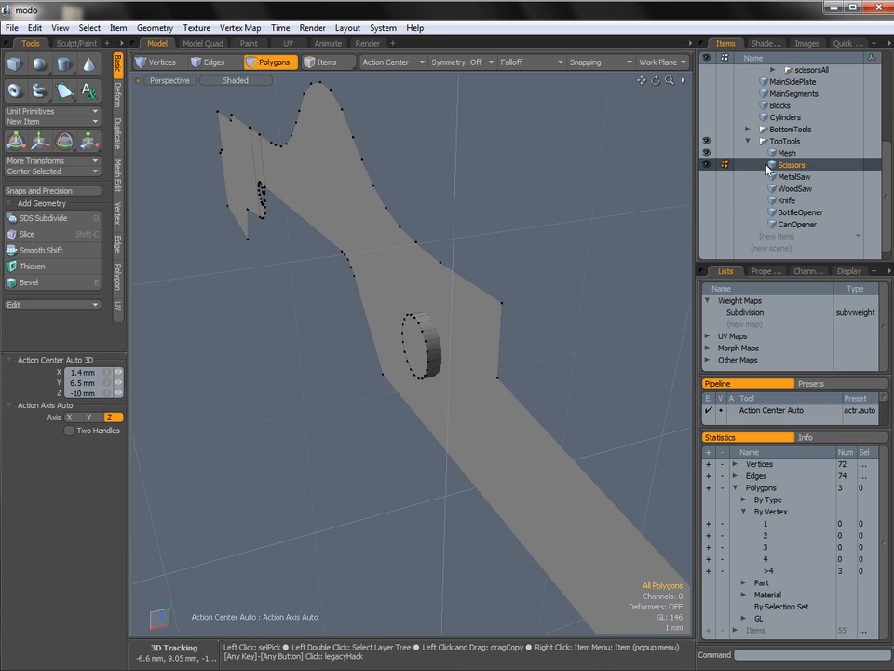
click(118, 173)
click(38, 300)
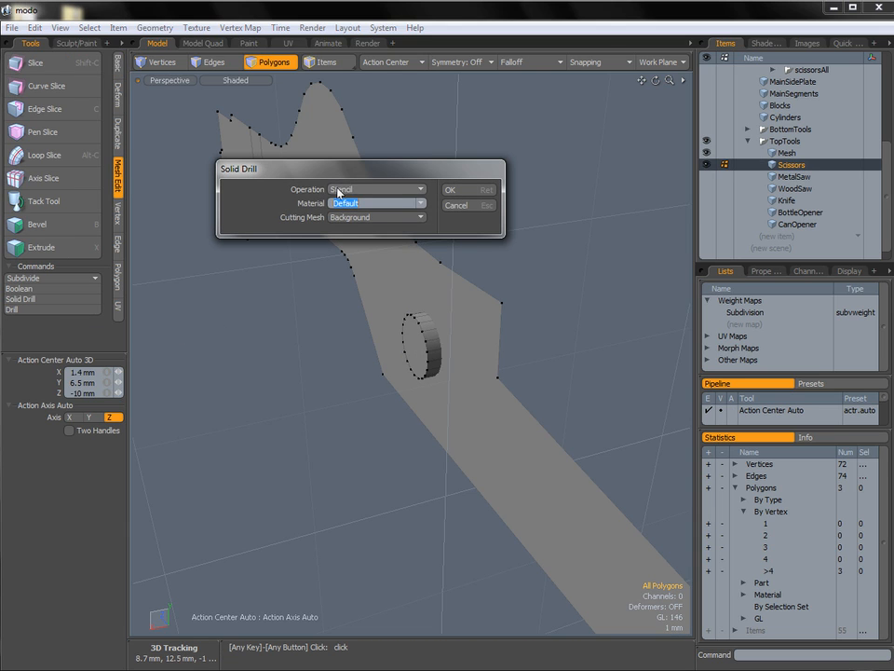
drag(351, 169, 485, 157)
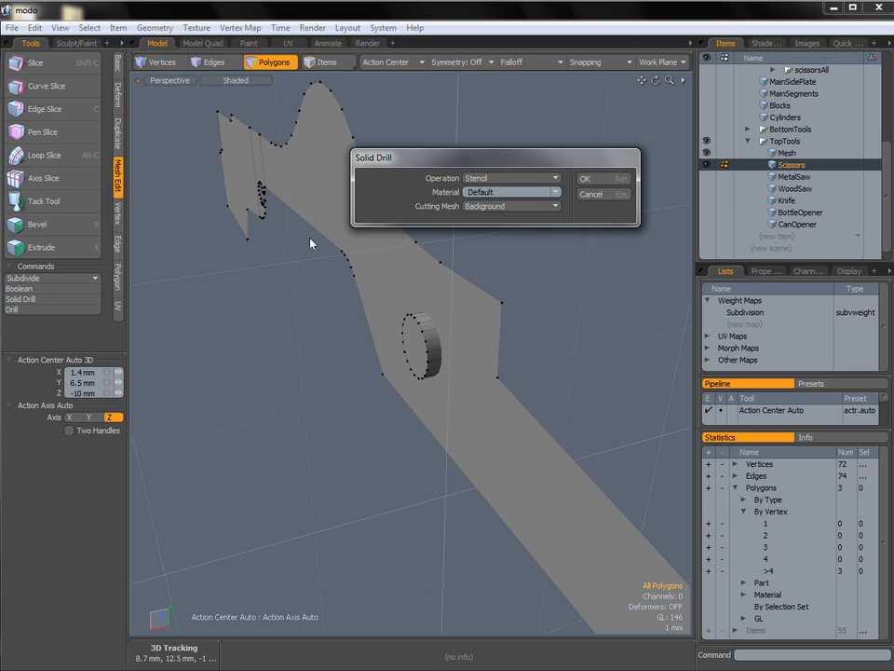
click(608, 179)
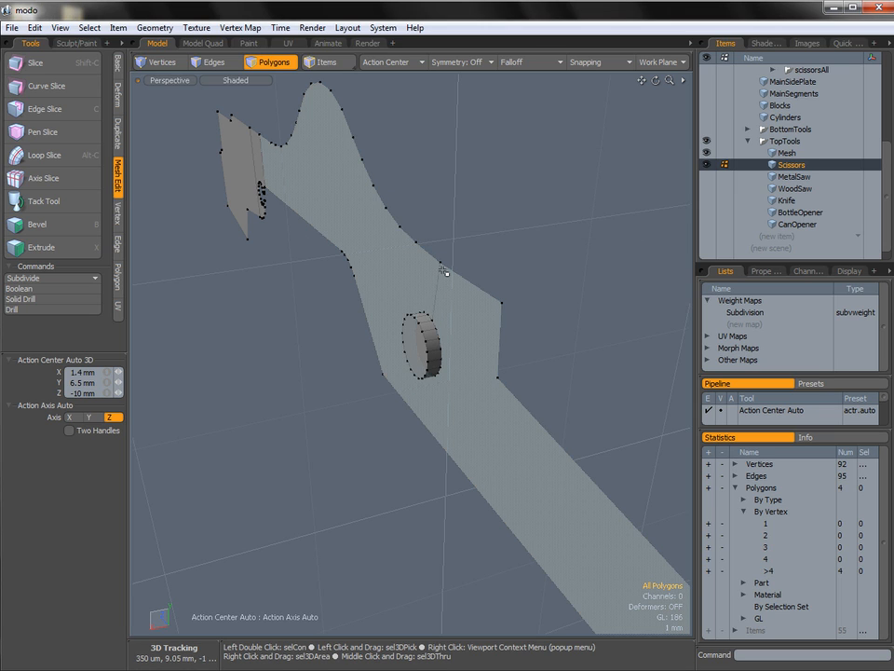
Hide the cutter mesh and delete the circular polygon stencilled into Scissors to open the pivot hole.
alt+drag(436, 317, 458, 320)
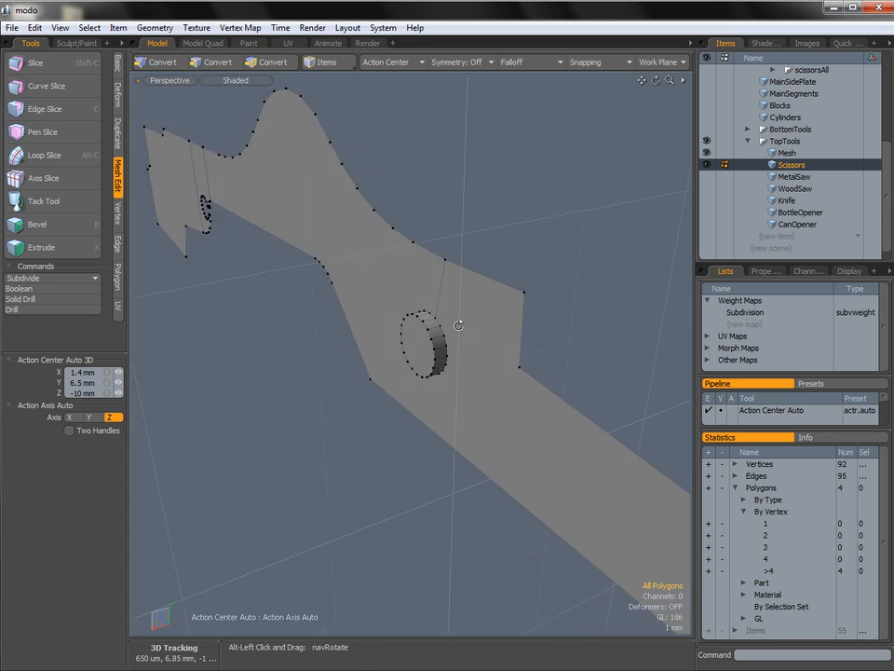
click(706, 152)
scroll(462, 337, up, 3)
key(1)
key(3)
key(2)
double_click(455, 311)
alt+drag(455, 311, 451, 321)
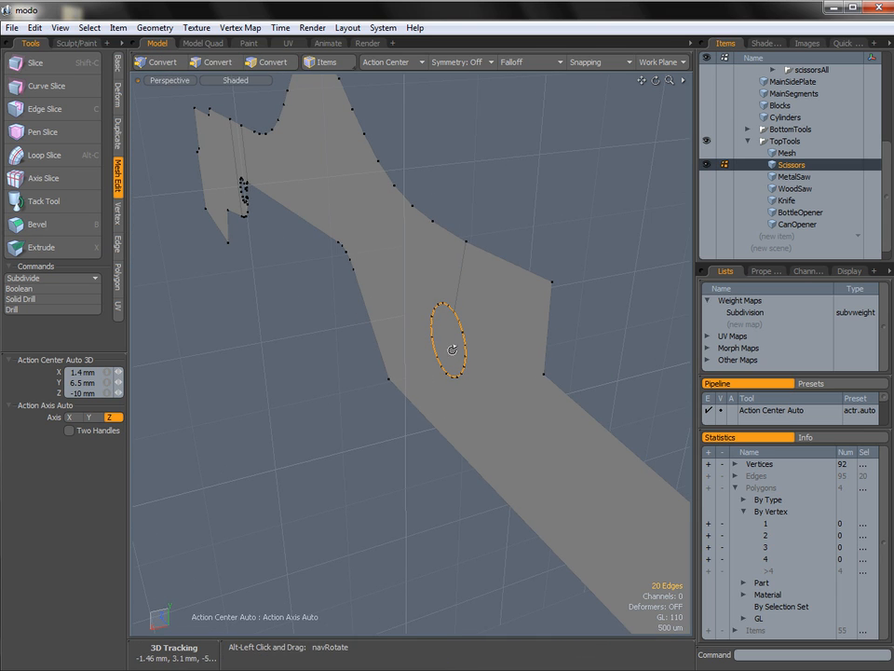
alt+drag(457, 362, 462, 318)
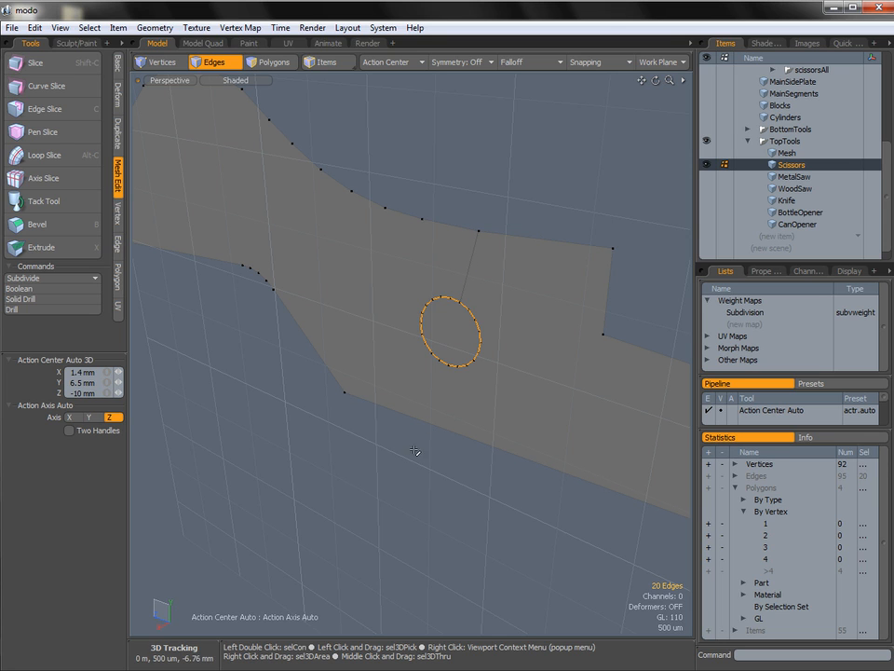
alt+drag(419, 427, 489, 316)
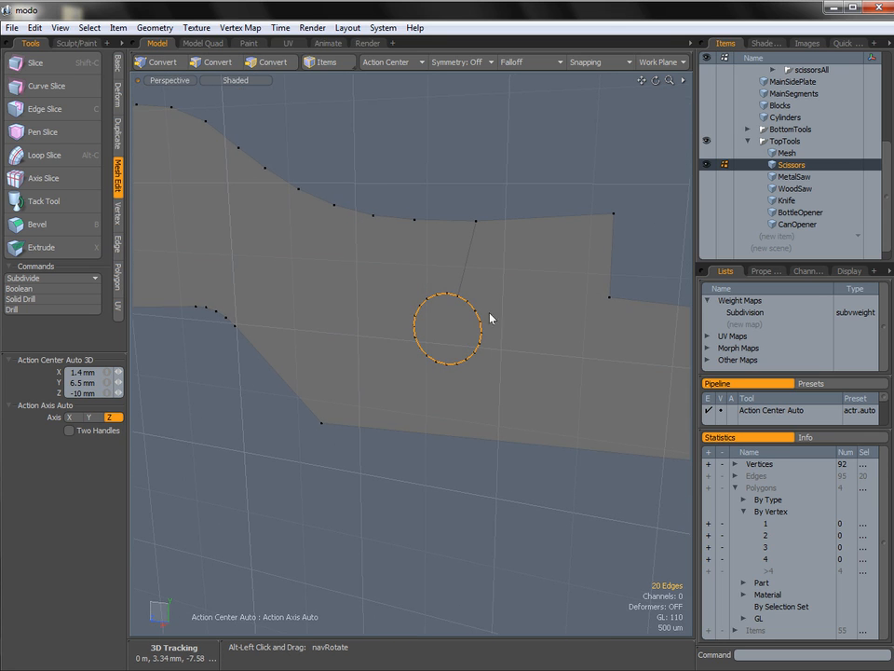
key(3)
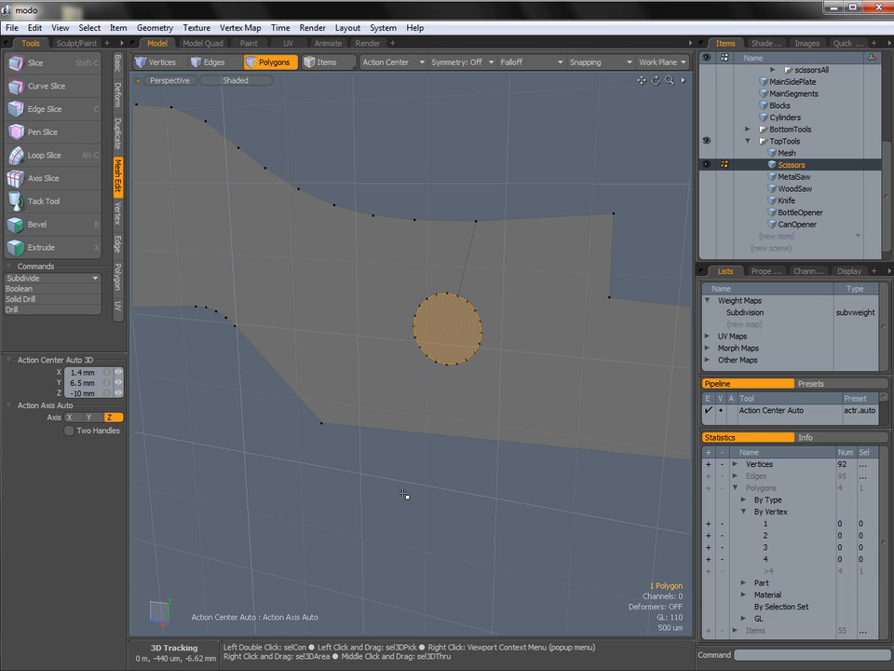
key(Delete)
Move all the Scissors polygons about -3.15 mm in X in the Top view, onto the edge of the reference silhouette.
ctrl+alt+drag(513, 322, 491, 341)
key(ctrl+space)
click(482, 327)
mouse_move(492, 341)
alt+shift+mouse_down()
mouse_move(508, 327)
mouse_move(482, 325)
alt+shift+mouse_up()
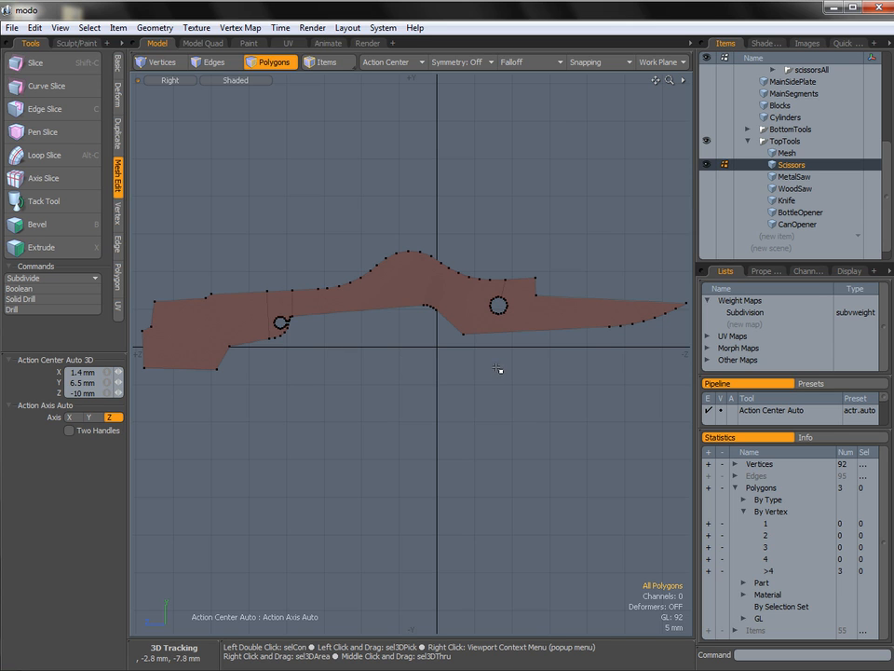
key(ctrl+space)
click(479, 284)
ctrl+alt+drag(499, 306, 421, 357)
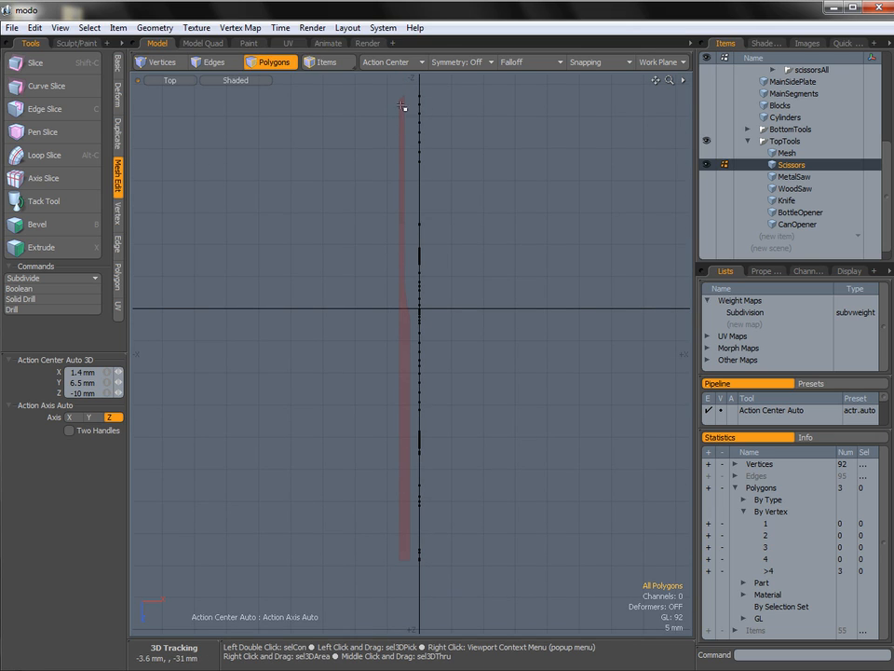
mouse_move(438, 471)
right_down()
mouse_move(304, 375)
mouse_move(471, 279)
mouse_move(479, 442)
right_up()
key(w)
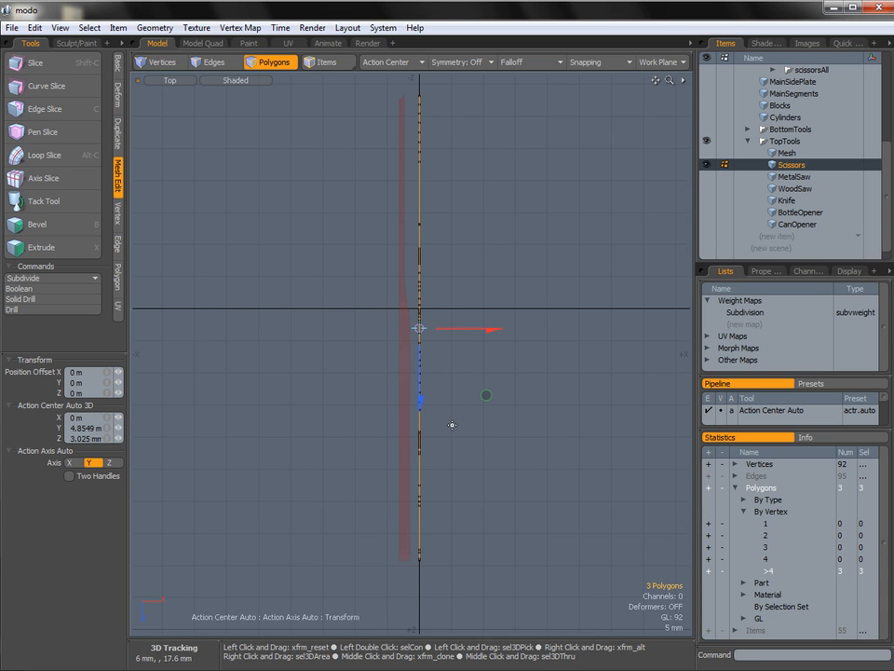
drag(491, 332, 479, 330)
drag(474, 395, 466, 395)
ctrl+alt+drag(420, 309, 357, 362)
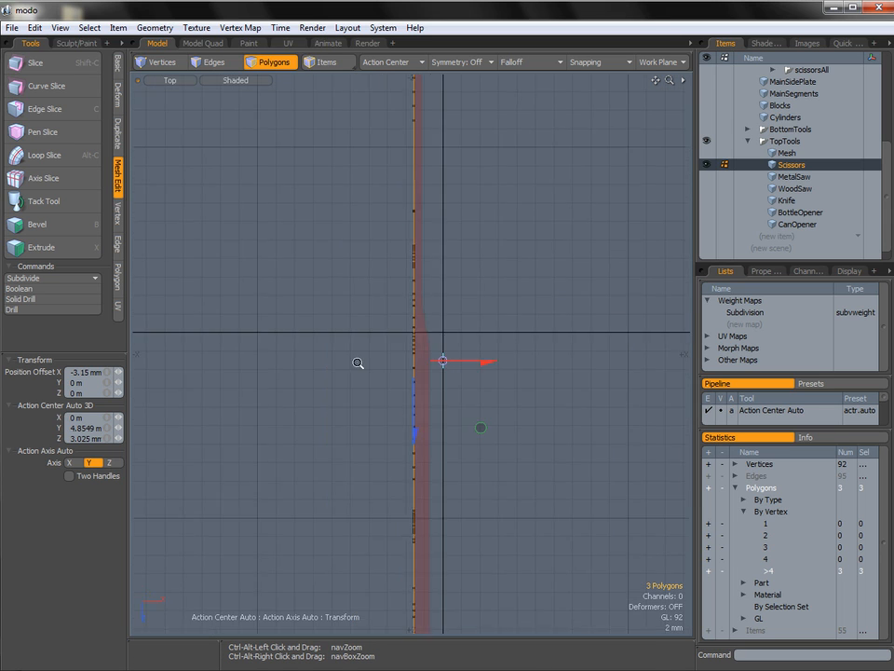
Extrude the Scissors polygons 900 um in X to match the blade thickness of the reference, and clear the selection.
key(shift+x)
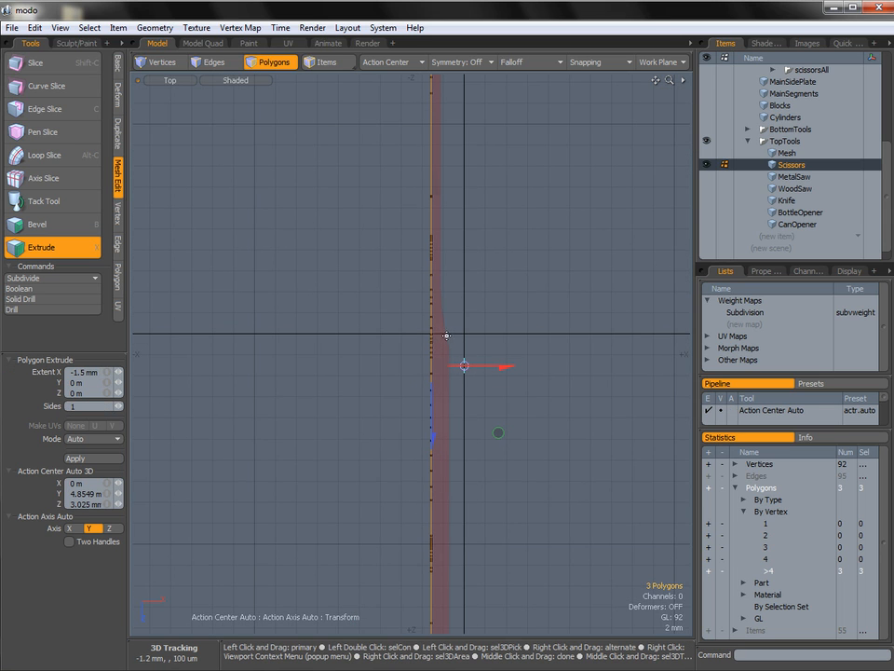
drag(465, 370, 474, 370)
alt+drag(446, 192, 558, 344)
alt+shift+drag(505, 295, 421, 261)
ctrl+alt+drag(466, 291, 550, 309)
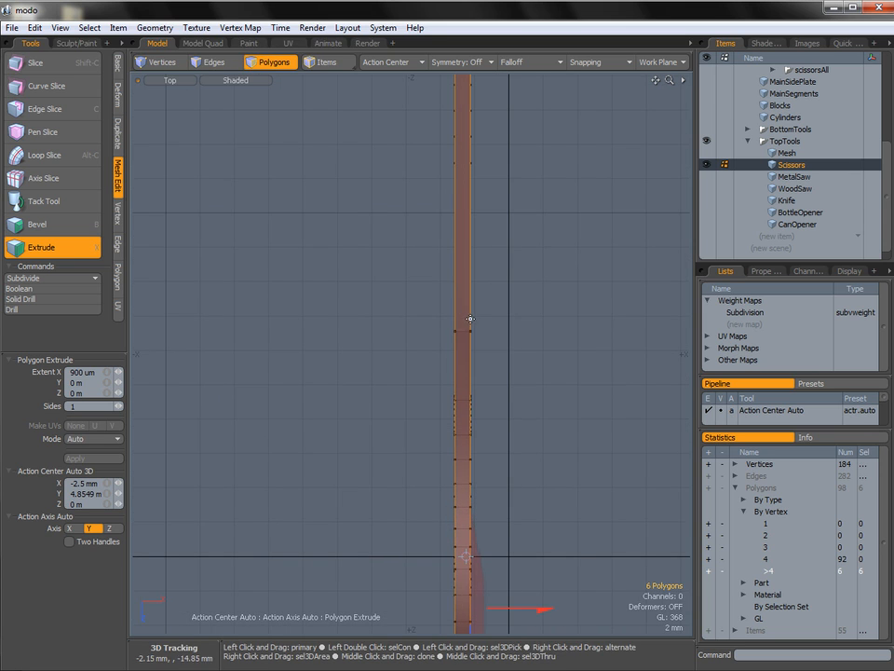
ctrl+alt+drag(502, 398, 456, 410)
alt+shift+drag(491, 468, 455, 327)
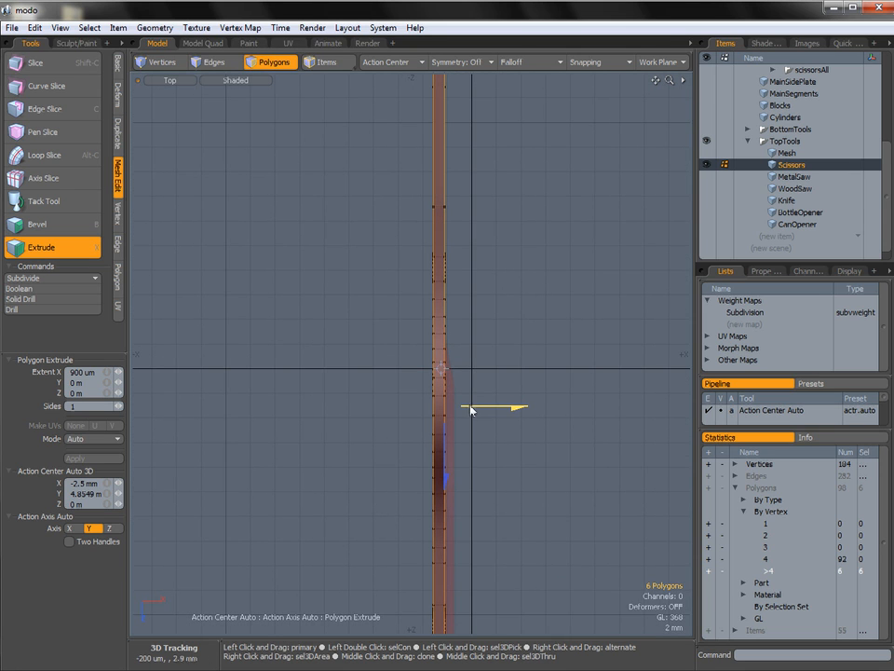
key(ctrl+space)
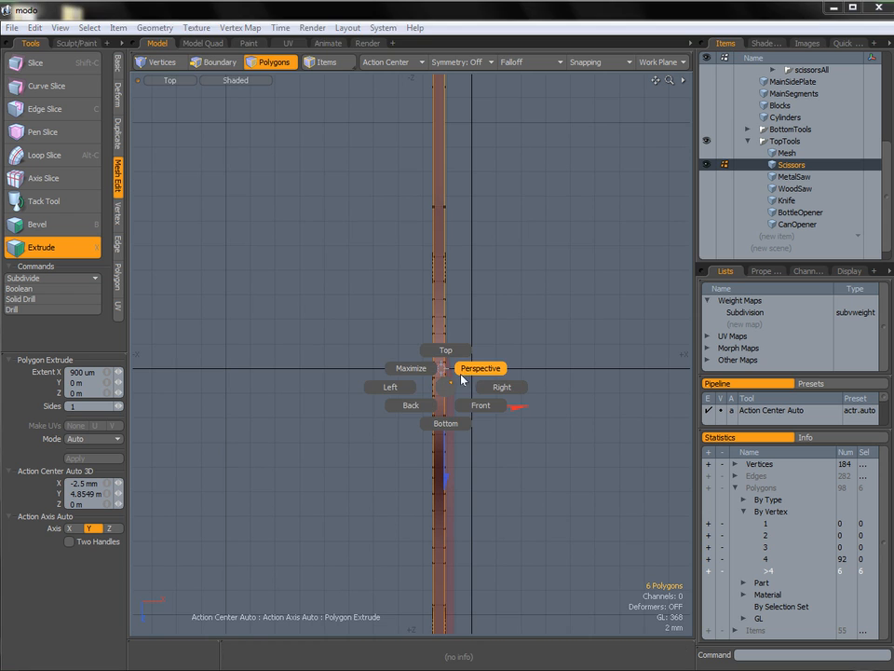
click(473, 372)
key(space)
click(473, 401)
alt+drag(334, 358, 451, 359)
Select the four Scissors vertices in the Top view near where the reference silhouette starts to thicken.
key(ctrl+space)
click(448, 321)
alt+shift+drag(489, 321, 424, 313)
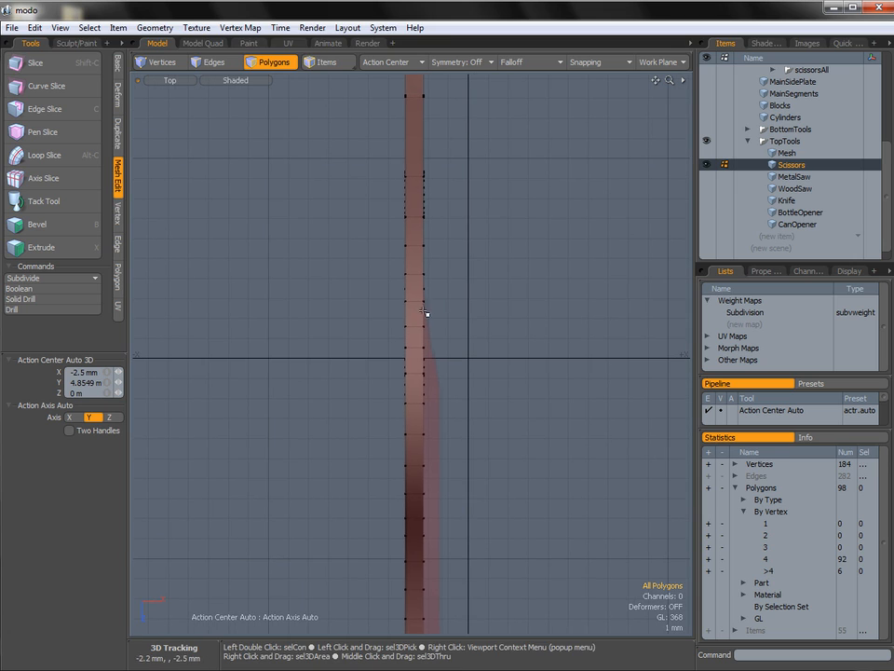
key(2)
key(1)
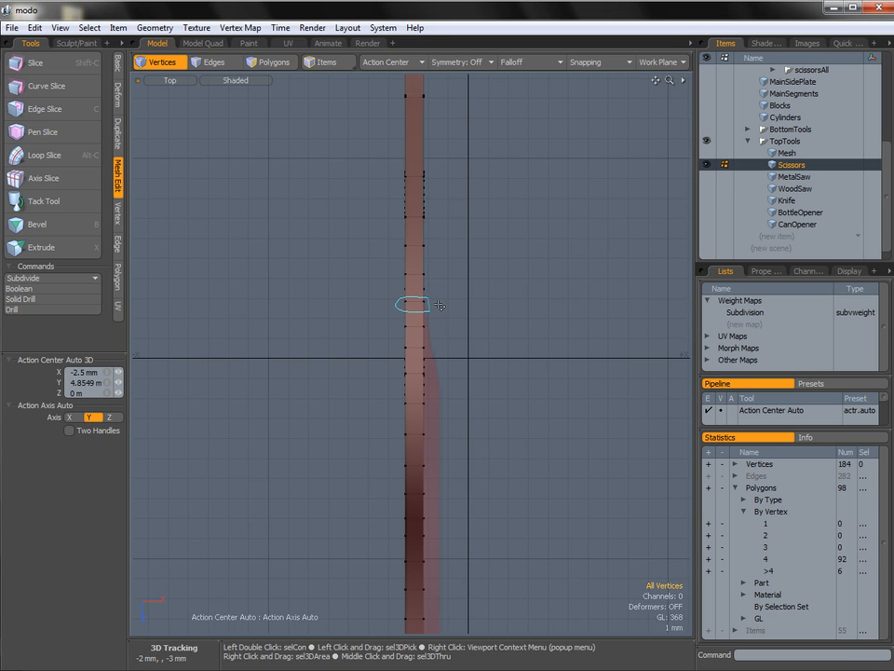
right_drag(439, 305, 438, 309)
alt+shift+drag(437, 335, 448, 302)
shift+right_drag(408, 357, 410, 354)
Examine in the Perspective and Right views where the selected vertices lie on the upper and lower edges of Scissors.
key(ctrl+space)
click(471, 334)
alt+drag(471, 333, 491, 240)
alt+shift+drag(475, 313, 472, 363)
alt+drag(472, 363, 473, 294)
alt+drag(511, 252, 363, 282)
alt+drag(427, 298, 482, 254)
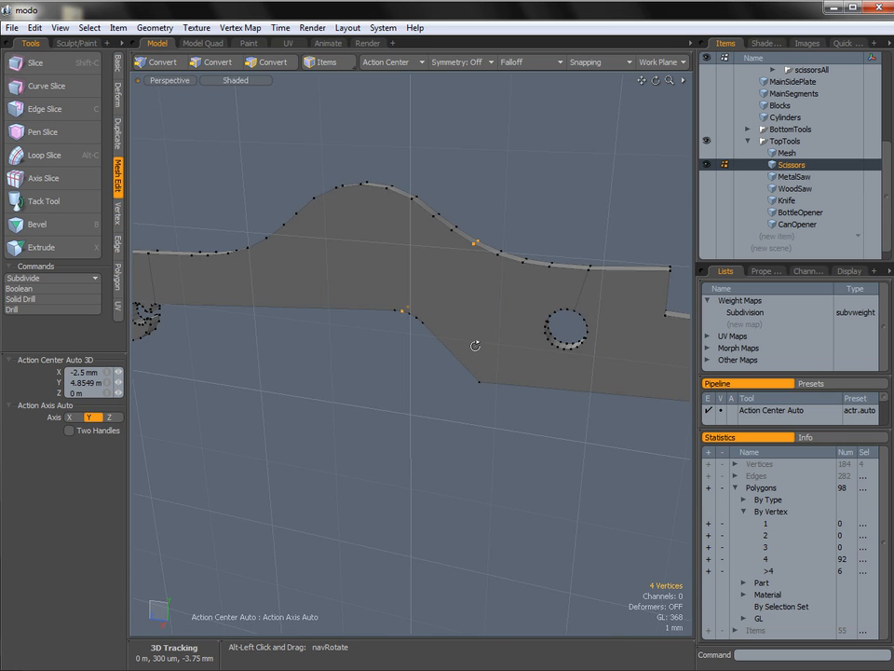
alt+drag(476, 345, 458, 260)
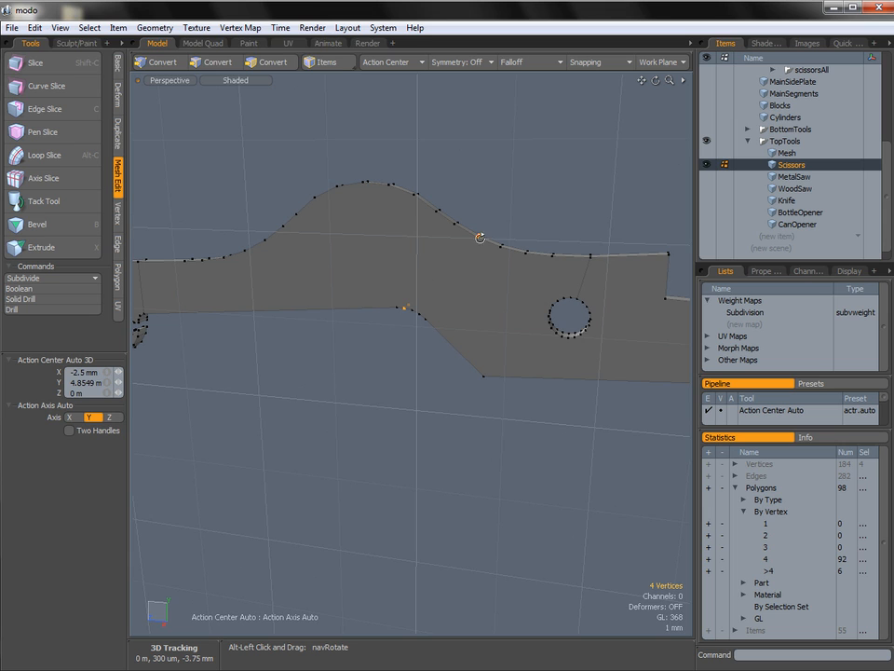
key(ctrl+space)
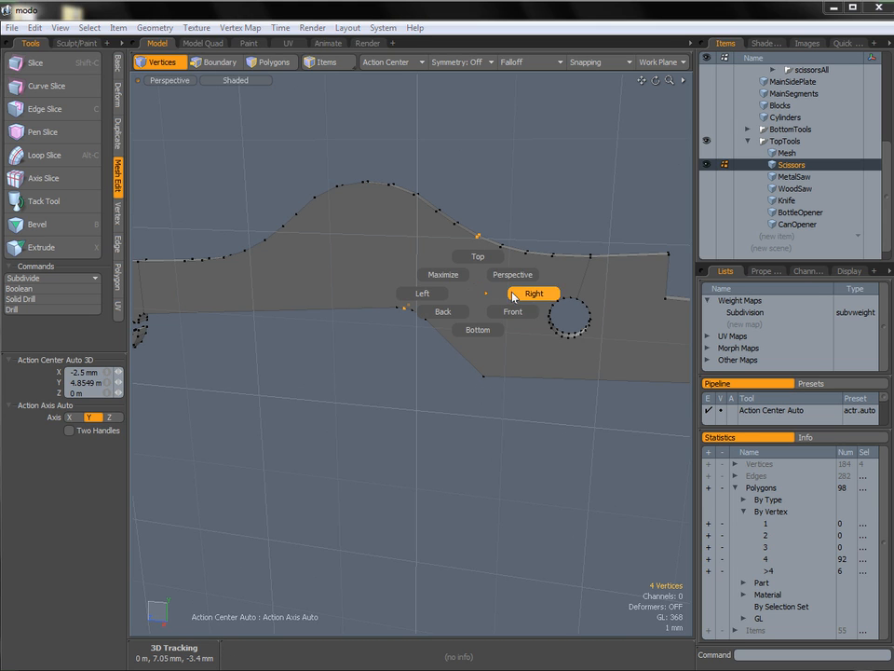
click(523, 293)
alt+shift+drag(483, 250, 465, 253)
ctrl+alt+drag(465, 253, 522, 254)
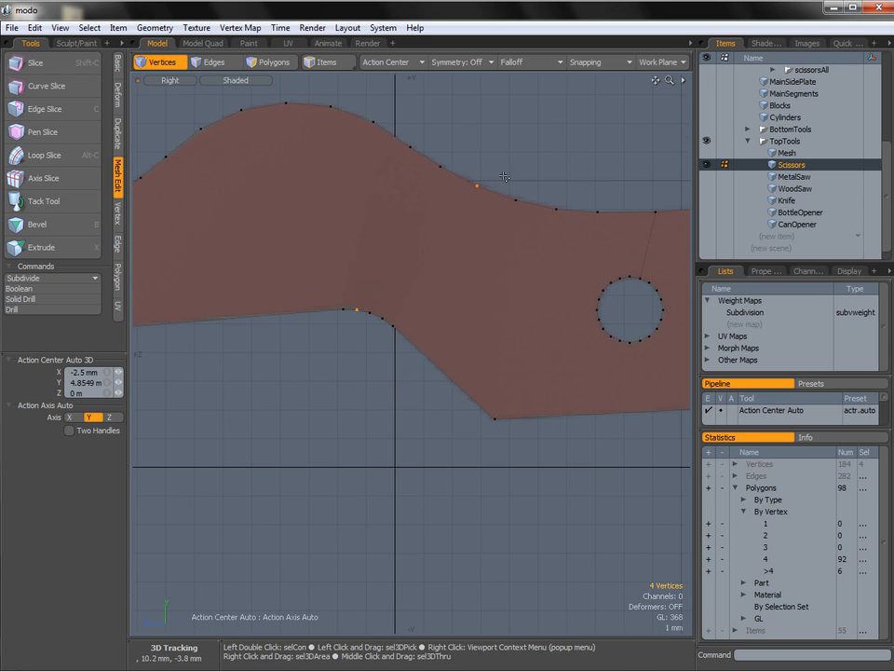
Slice Scissors vertically in the Right view at Z -2.85 mm, from Y 10 mm to Y 1.55 mm.
mouse_move(485, 223)
alt+shift+mouse_down()
mouse_move(479, 243)
mouse_move(496, 229)
alt+shift+mouse_up()
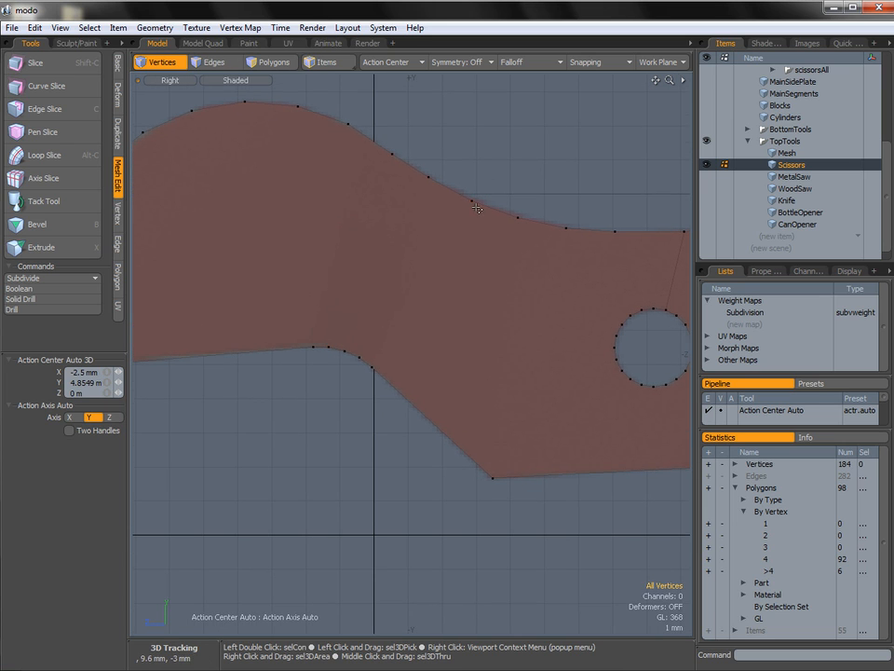
key(2)
key(shift+c)
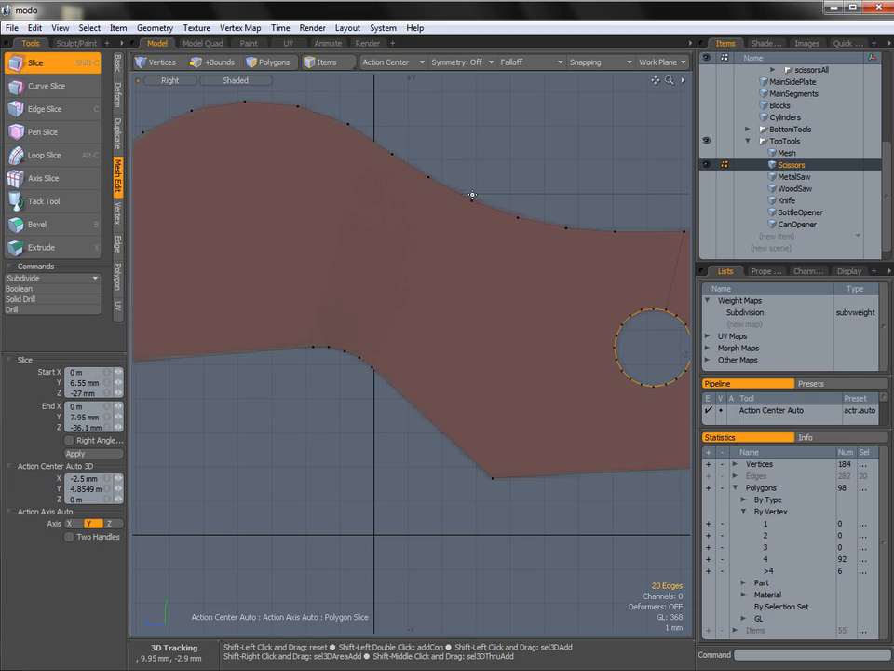
click(471, 193)
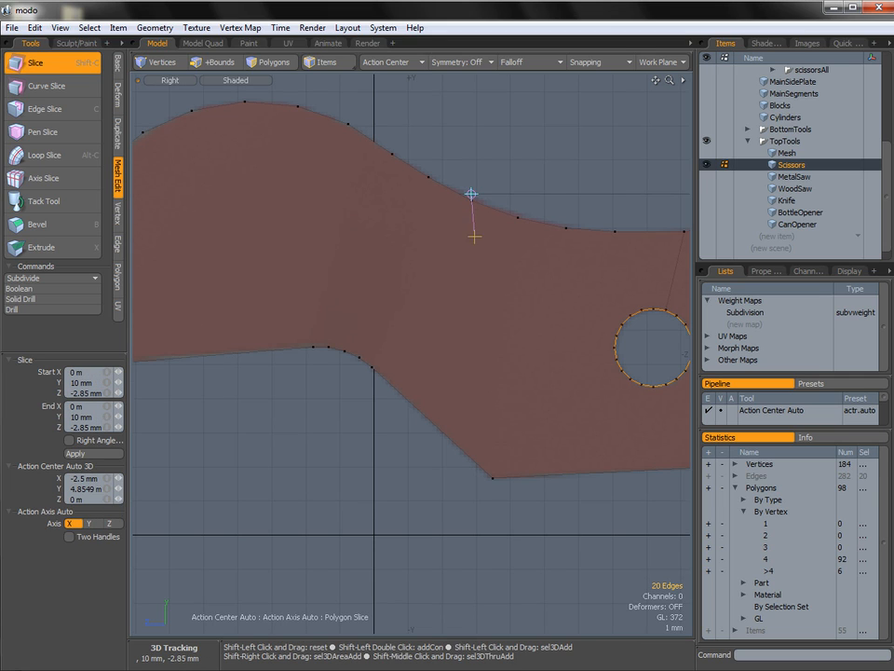
drag(472, 375, 472, 483)
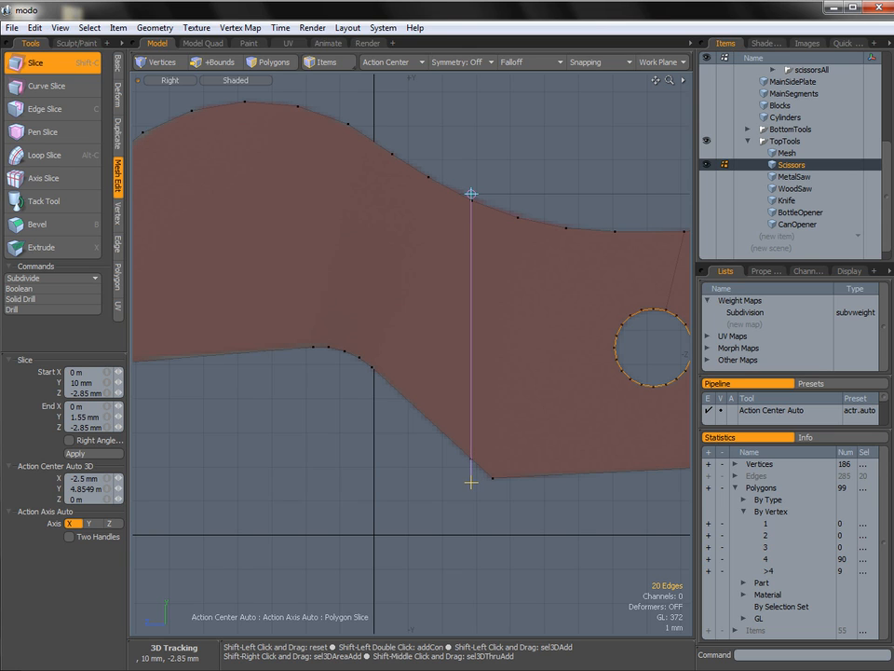
key(space)
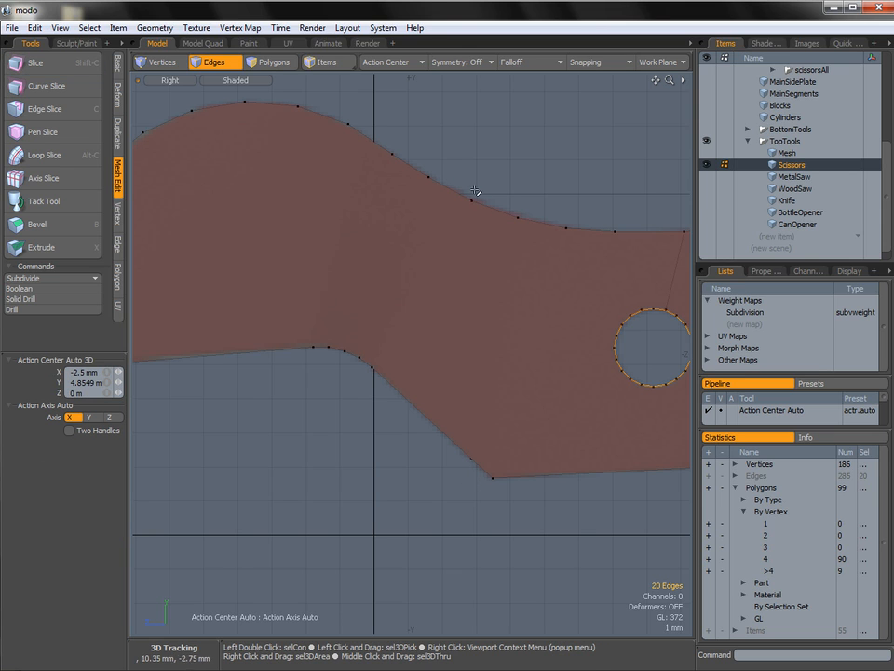
Clear the pivot hole's edge selection in the Top view and return to vertex selection mode.
key(ctrl+space)
click(504, 196)
alt+drag(575, 312, 512, 363)
key(ctrl+space)
click(527, 326)
alt+shift+drag(520, 269, 474, 306)
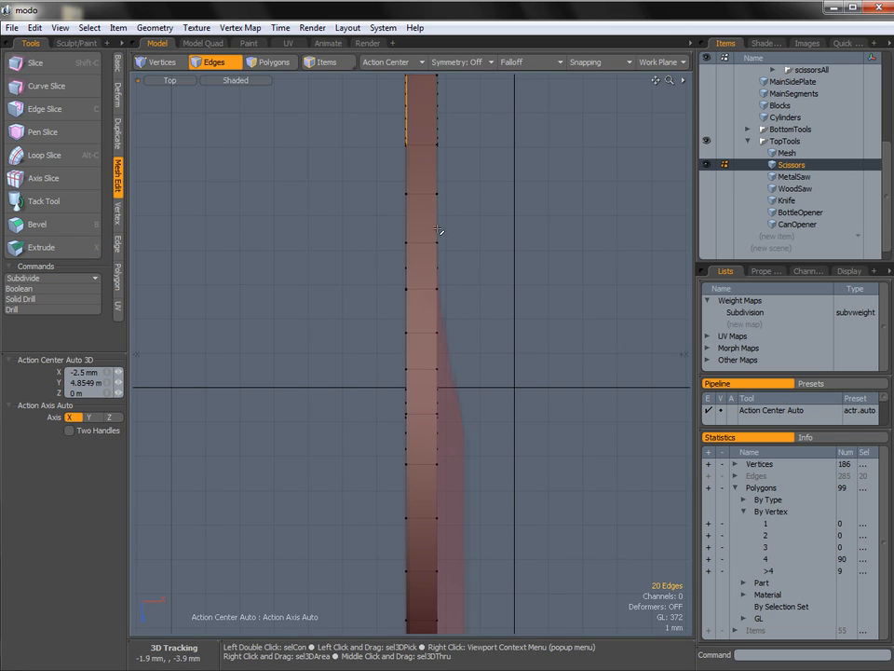
click(361, 185)
key(1)
Slice straight across Scissors in the Top view at Z -3.45 mm with the right-angle option on, where the silhouette starts to thicken.
mouse_move(460, 269)
right_down()
mouse_move(401, 270)
mouse_move(438, 308)
mouse_move(467, 310)
right_up()
right_drag(386, 286, 471, 267)
mouse_move(464, 423)
shift+right_down()
mouse_move(385, 442)
mouse_move(470, 438)
shift+right_up()
alt+shift+drag(465, 371, 467, 388)
click(422, 301)
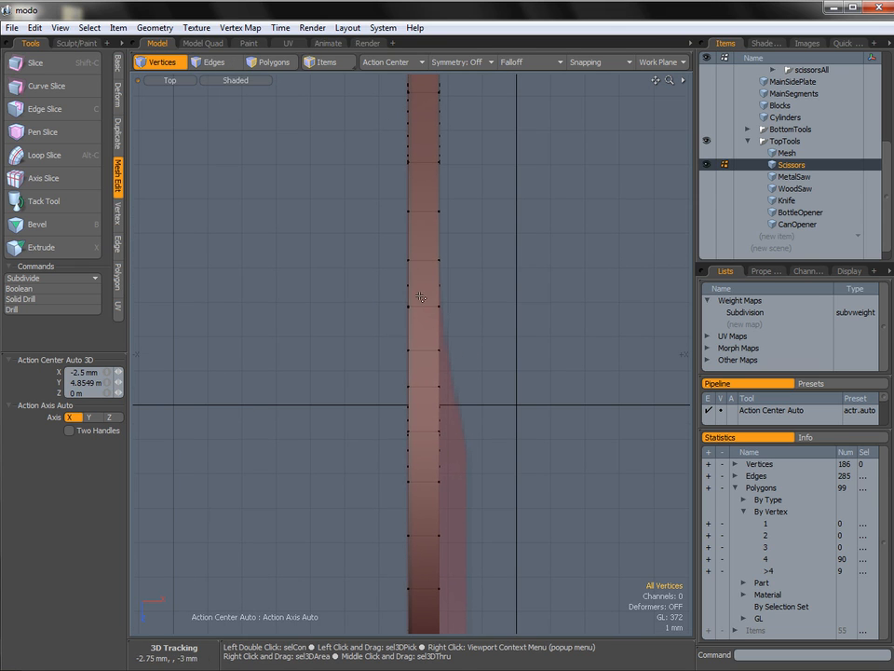
key(shift+c)
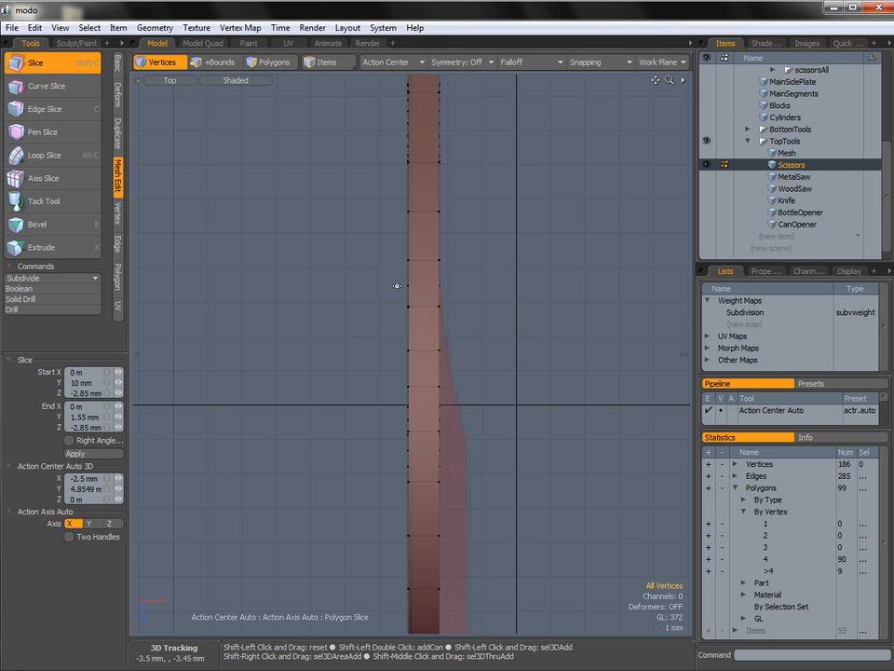
drag(397, 286, 482, 294)
click(80, 438)
click(482, 294)
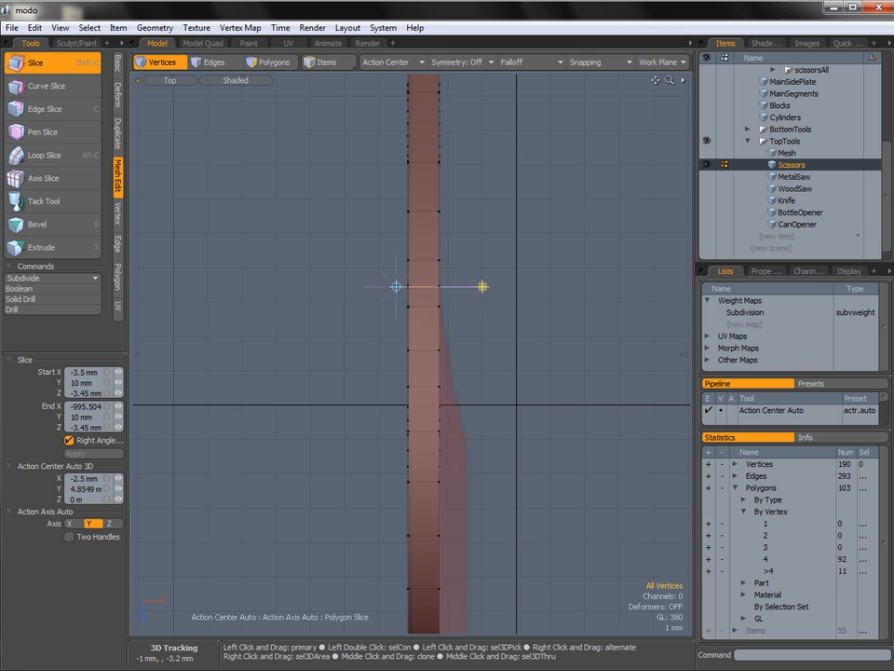
Slice across Scissors at Z 1.25 mm in the Top view, where the silhouette's taper ends, and close the Slice tool.
alt+shift+drag(442, 391, 440, 302)
click(397, 358)
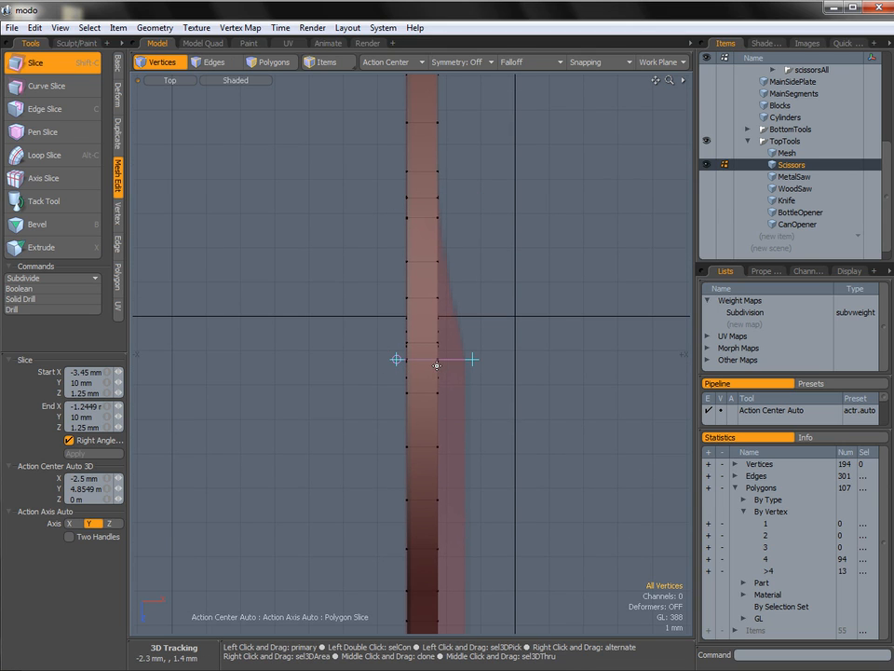
key(ctrl+space)
click(465, 347)
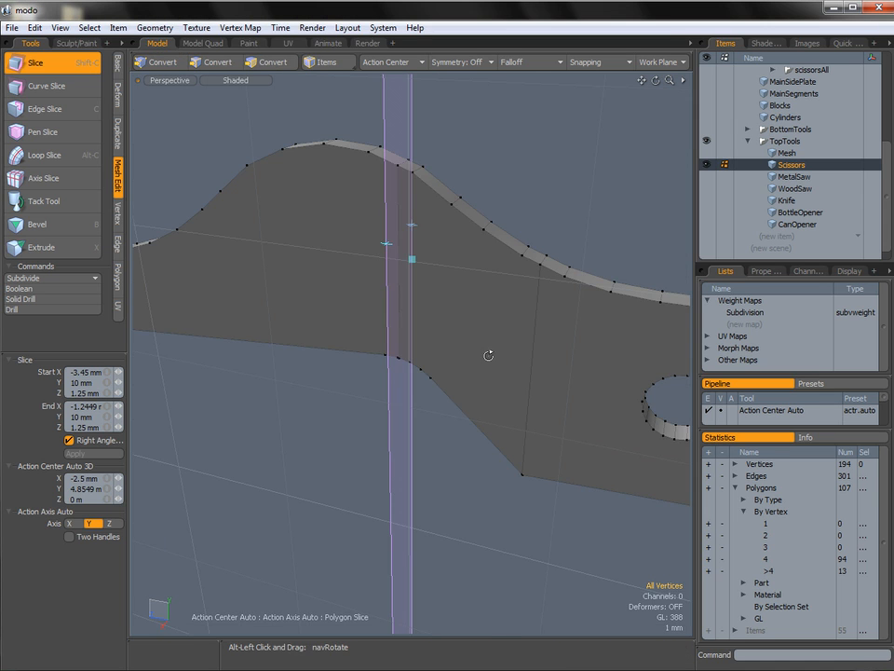
alt+drag(489, 355, 521, 290)
key(q)
alt+drag(549, 194, 416, 180)
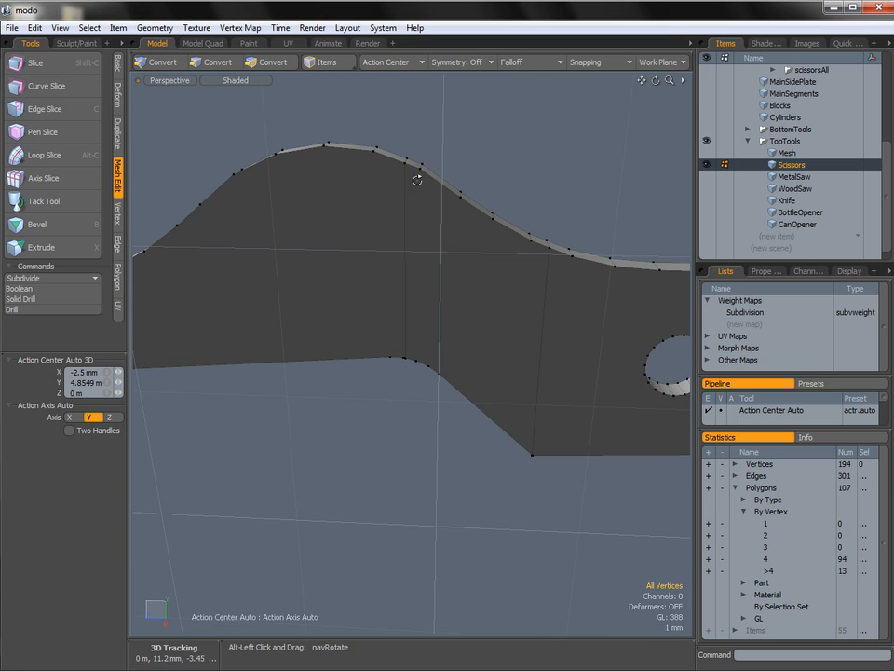
mouse_move(547, 385)
alt+mouse_down()
mouse_move(527, 307)
mouse_move(536, 371)
alt+mouse_up()
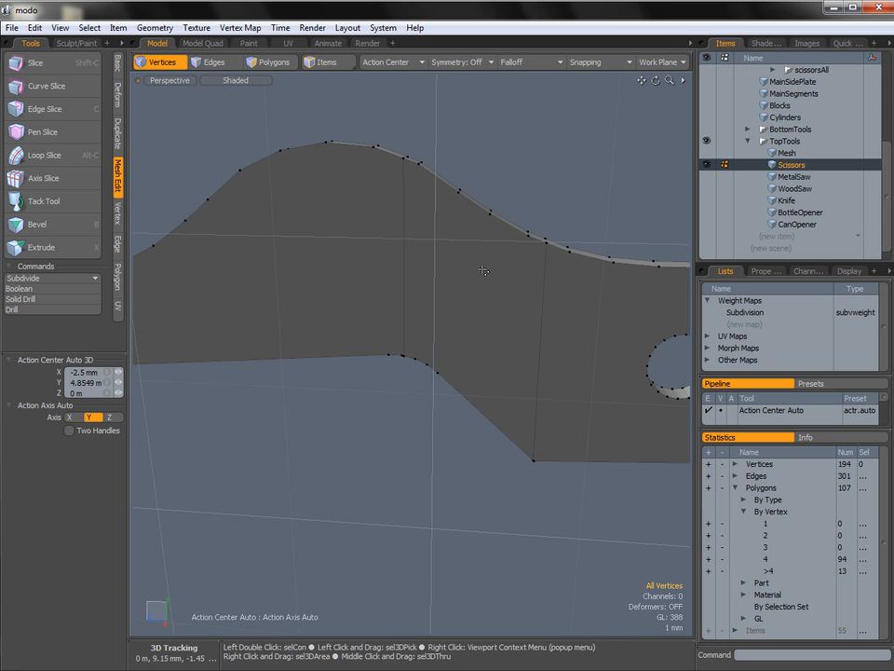
Select the side polygon between the two slices in the Perspective view and convert the selection to vertices.
alt+drag(482, 271, 460, 287)
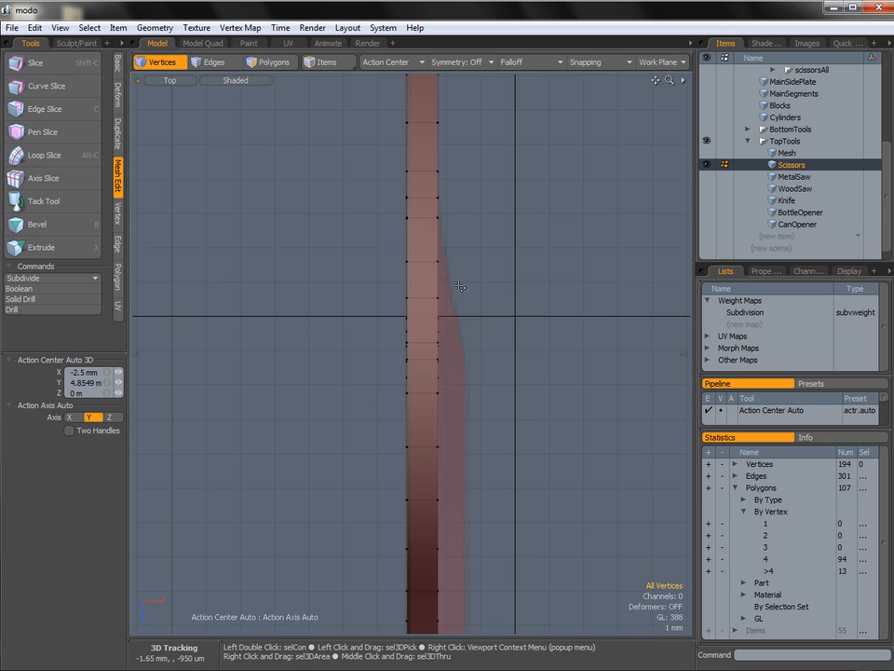
ctrl+alt+drag(497, 380, 436, 346)
alt+shift+drag(436, 346, 446, 134)
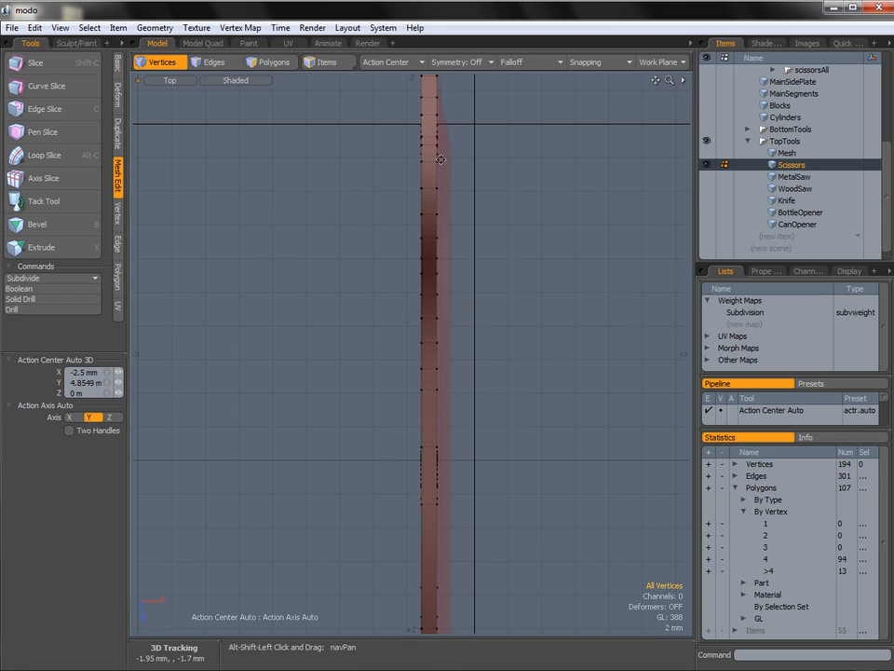
alt+shift+drag(468, 177, 452, 214)
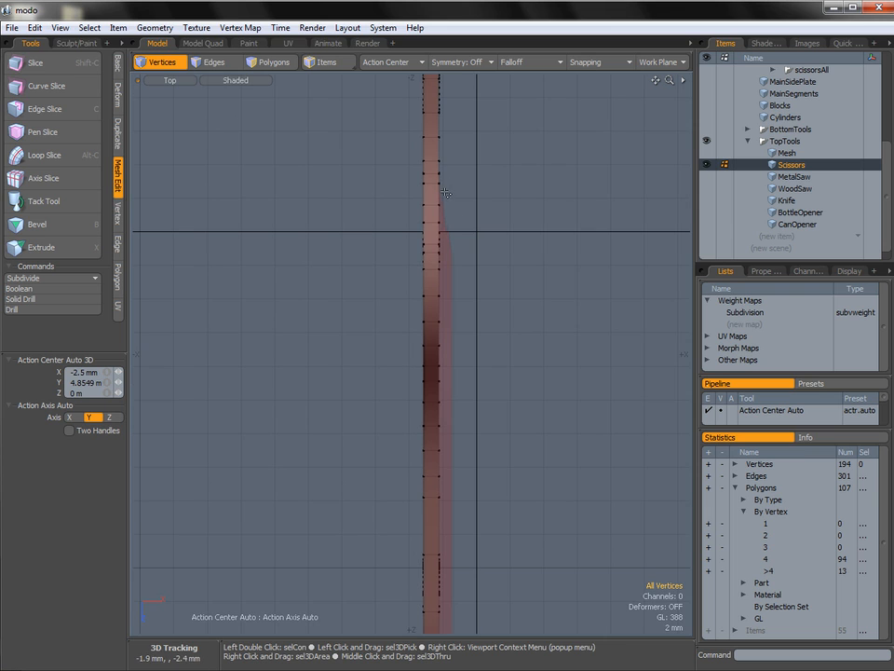
key(ctrl+space)
click(475, 182)
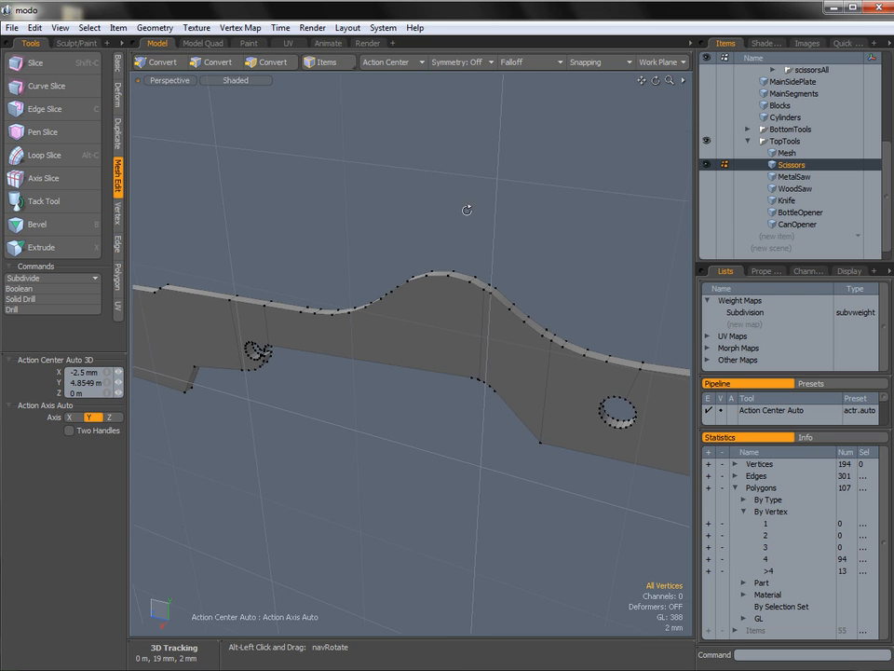
key(3)
click(539, 369)
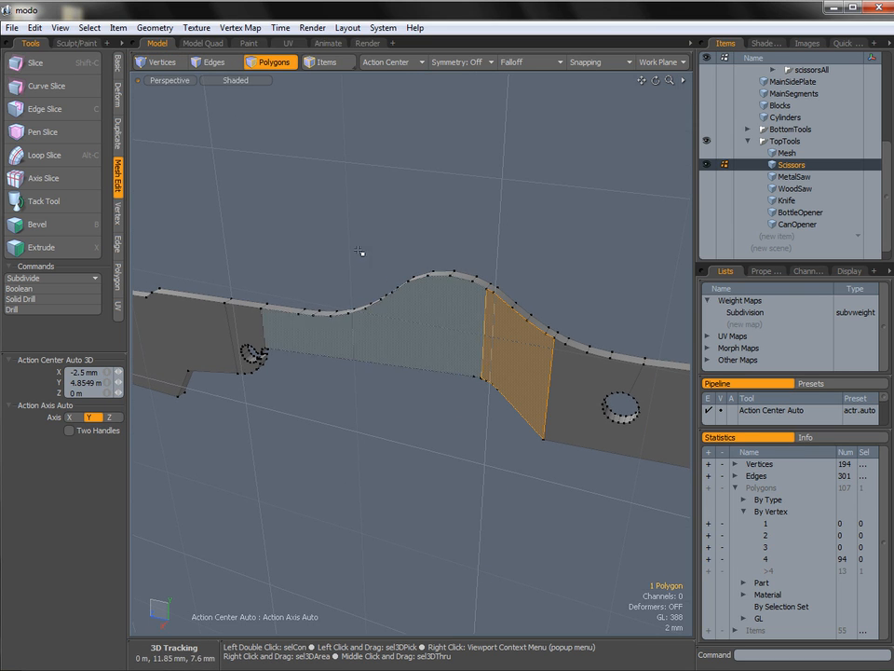
key(alt)
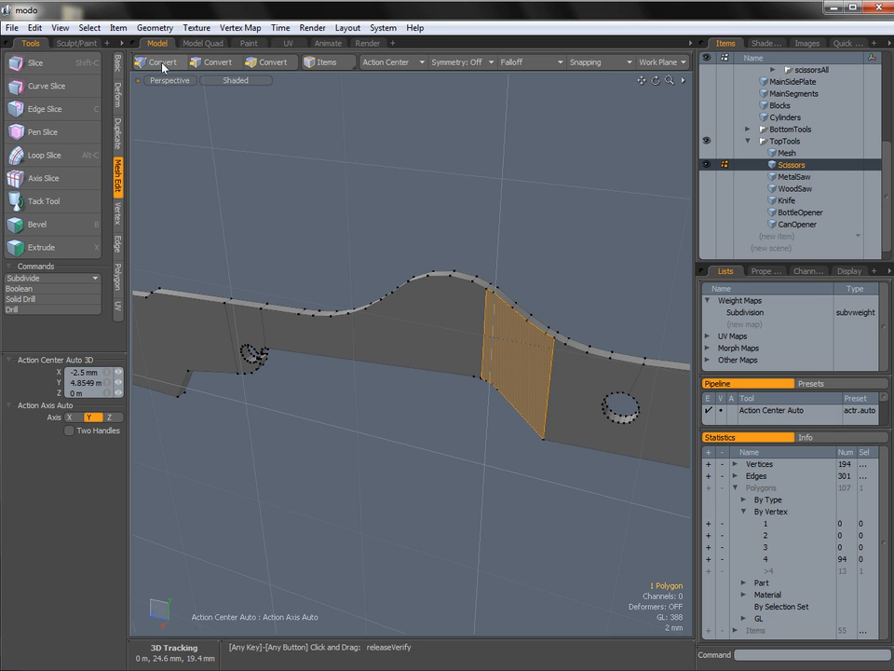
alt+click(164, 62)
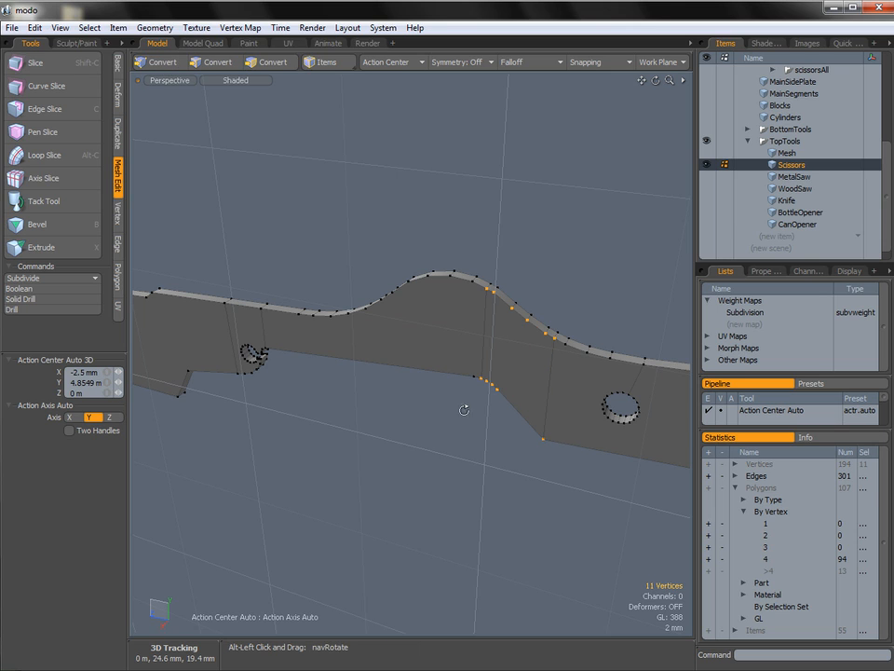
Add the remaining outer-side vertices beyond the taper to the selection in the Top view, for 61 selected vertices.
key(ctrl+space)
click(528, 336)
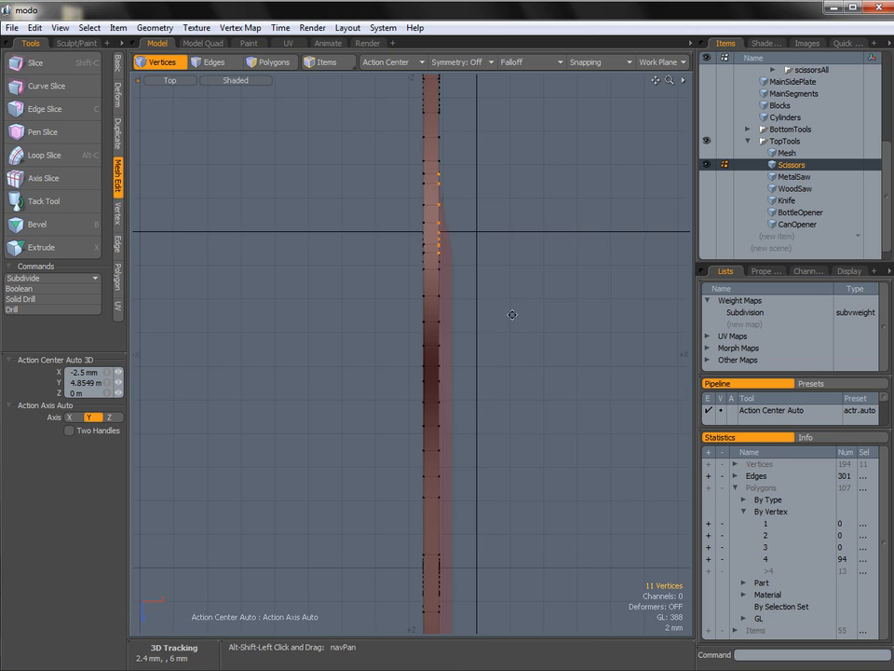
mouse_move(463, 172)
shift+right_down()
mouse_move(476, 489)
mouse_move(440, 535)
mouse_move(429, 591)
shift+right_up()
alt+shift+drag(446, 463, 455, 174)
mouse_move(457, 289)
shift+right_down()
mouse_move(455, 539)
mouse_move(441, 548)
shift+right_up()
alt+shift+drag(473, 299, 465, 494)
alt+shift+drag(460, 218, 451, 471)
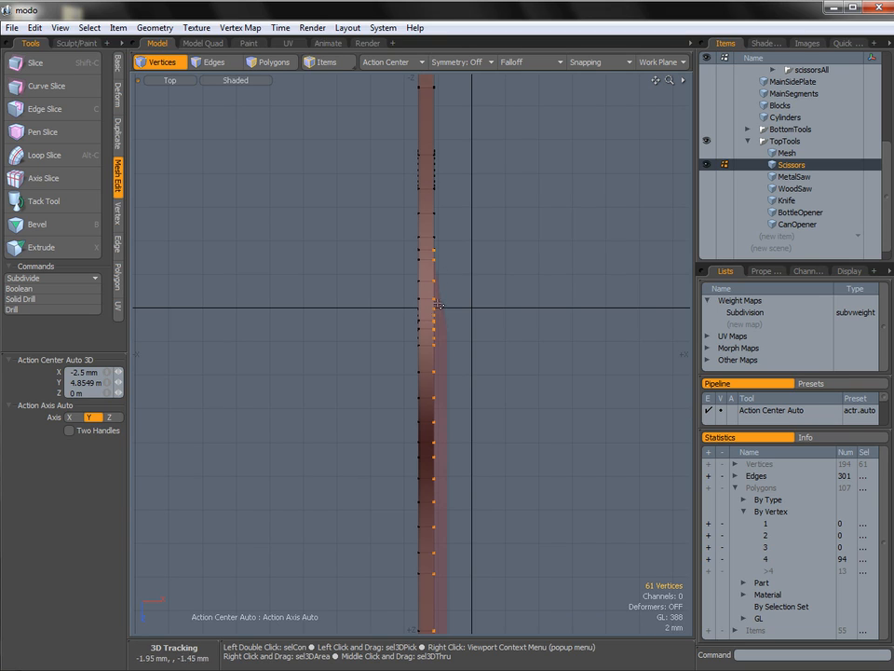
Apply a Linear falloff along the taper in the Top view, with start Z 800 um and end Z -3.4 mm.
click(525, 61)
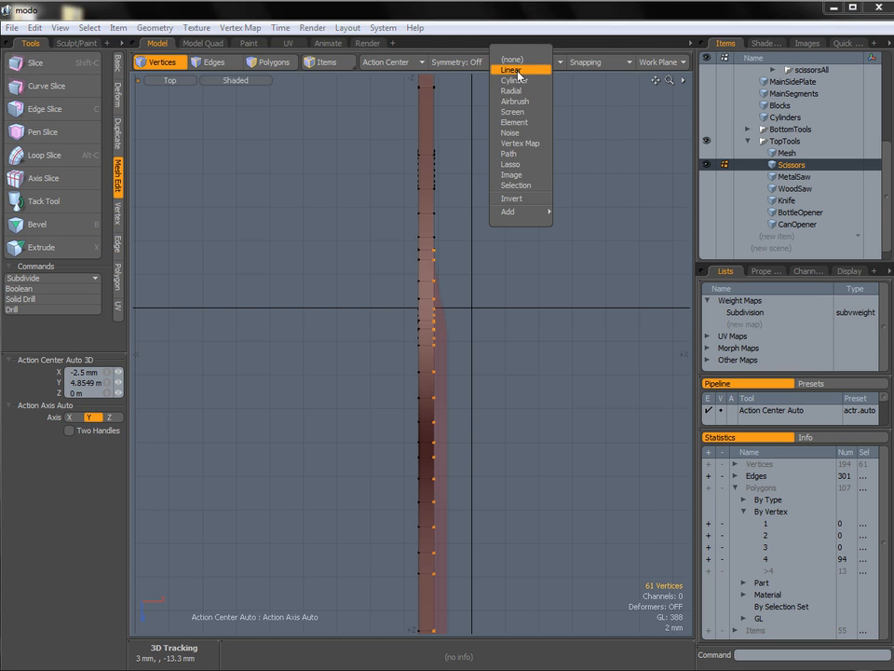
click(514, 71)
mouse_move(453, 259)
ctrl+alt+mouse_down()
mouse_move(486, 273)
mouse_move(474, 296)
ctrl+alt+mouse_up()
alt+shift+drag(467, 276, 479, 367)
click(480, 235)
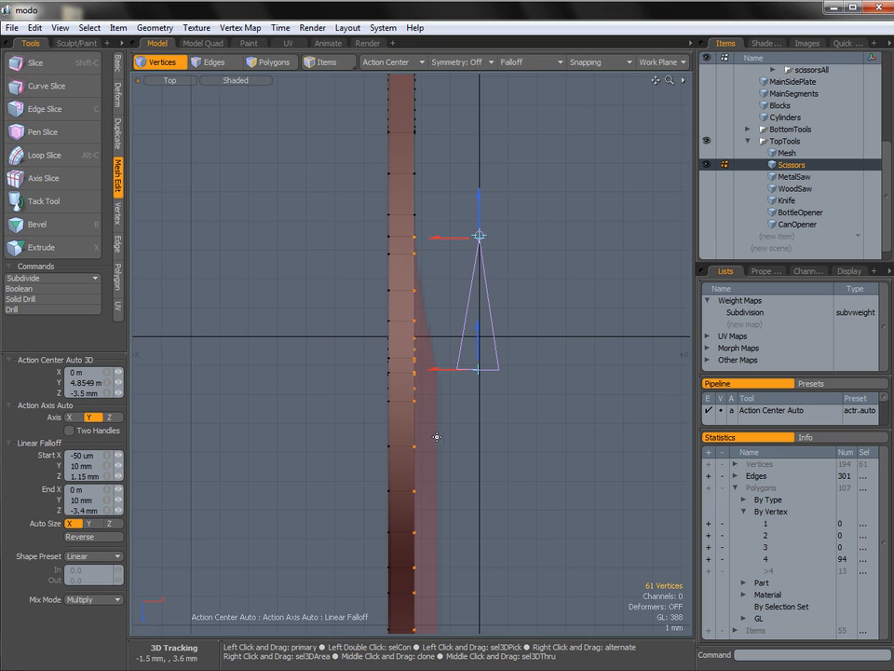
drag(479, 354, 479, 346)
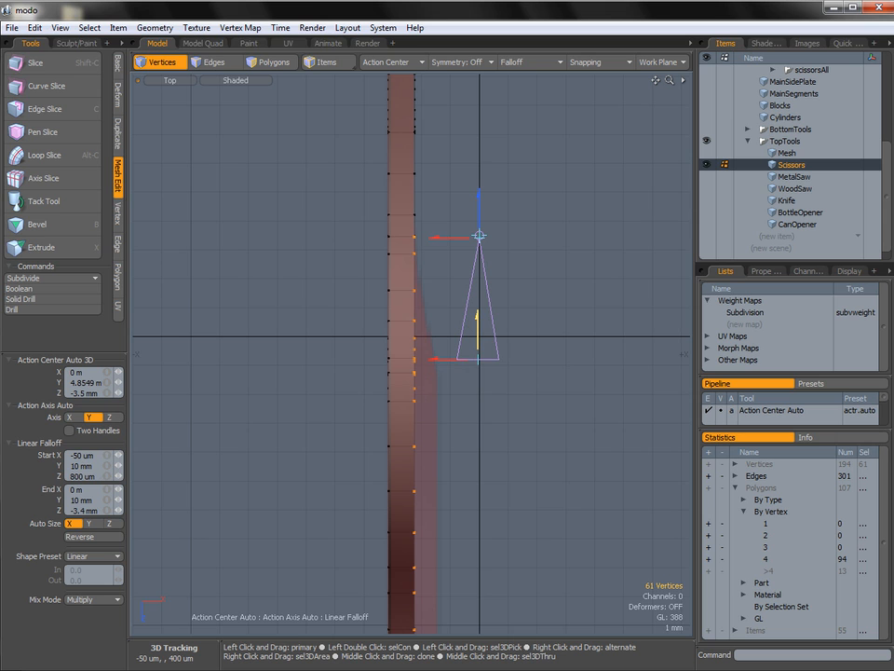
Align the linear falloff's ends with the slices in the Right view, setting start Z 1.24 mm and end Z -3.44 mm.
key(ctrl+space)
click(506, 320)
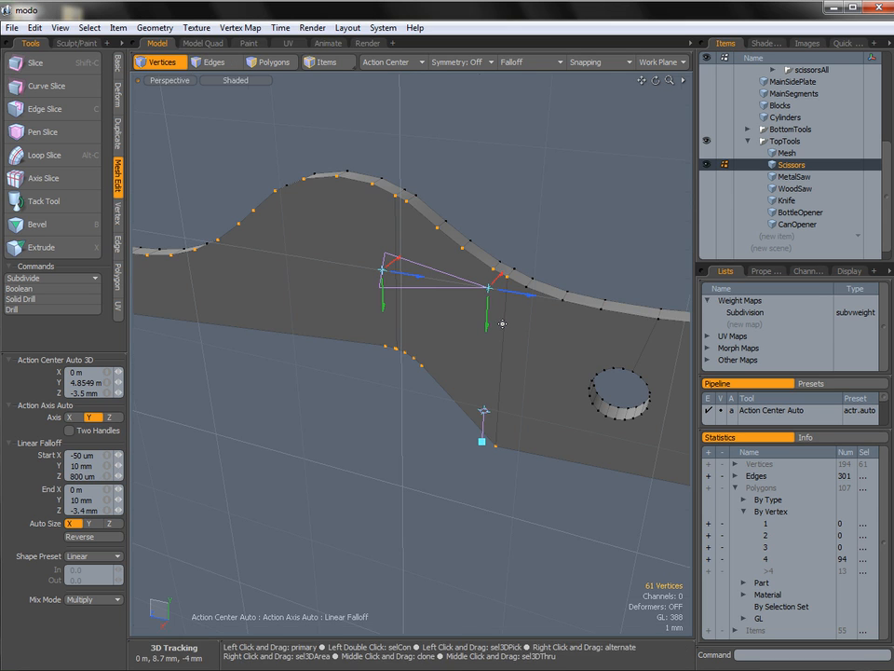
alt+drag(512, 323, 481, 292)
key(ctrl+space)
click(535, 290)
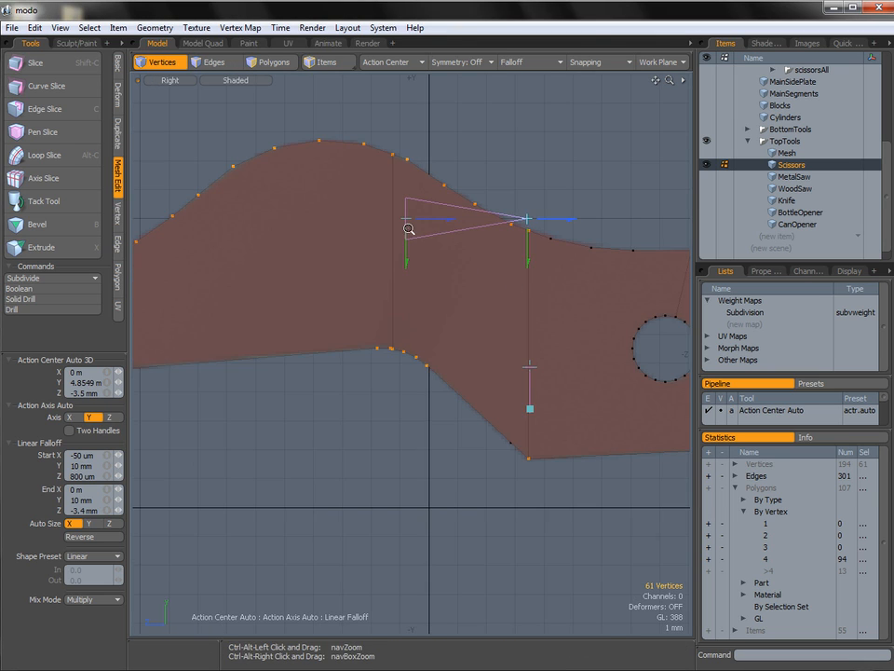
drag(448, 224, 434, 222)
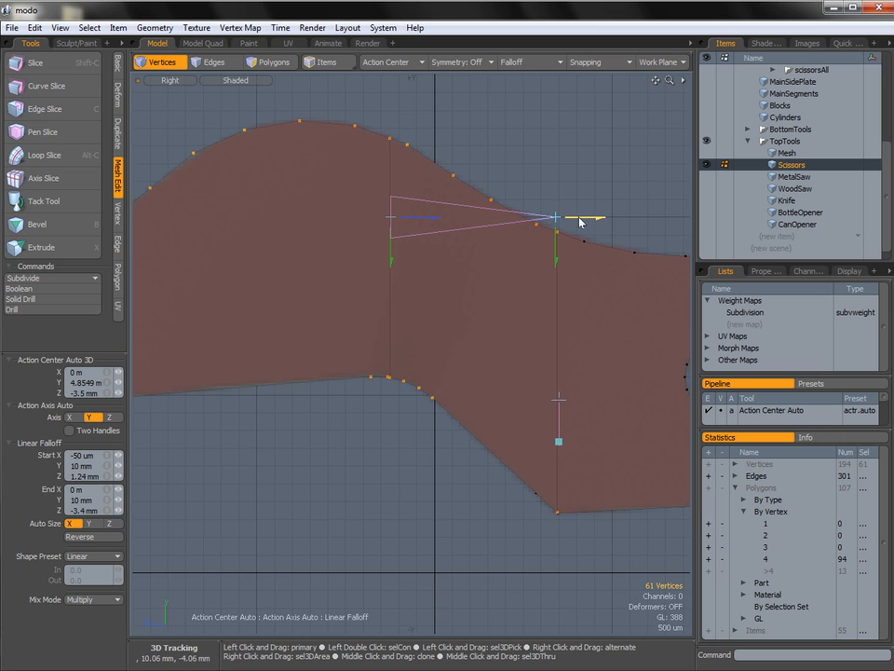
Move the selected vertices 750 um in X in the Top view, with the linear falloff shaping the taper toward the silhouette.
key(ctrl+space)
click(537, 261)
ctrl+alt+drag(539, 263, 495, 297)
alt+shift+drag(507, 298, 498, 265)
key(w)
alt+shift+drag(501, 347, 496, 362)
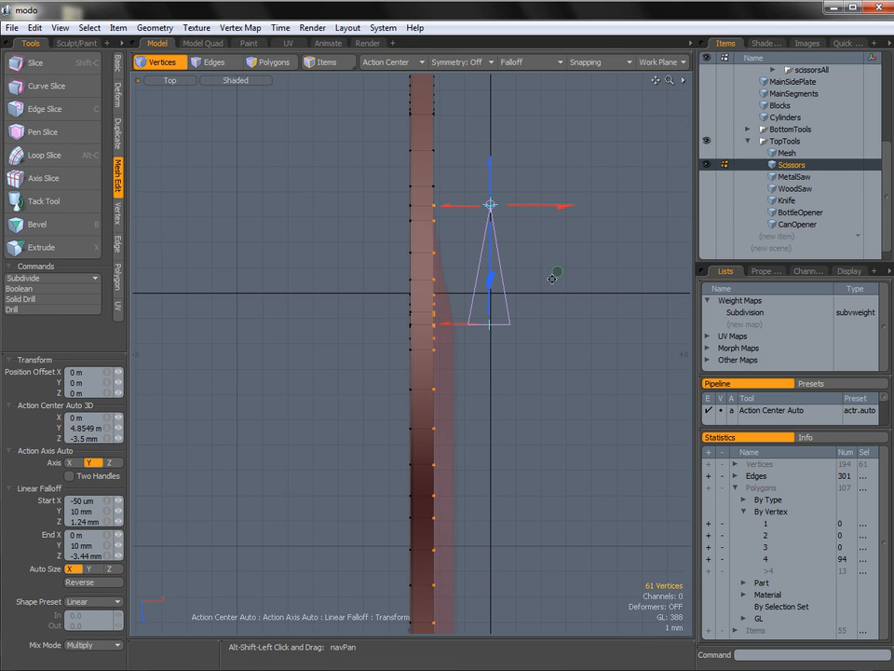
drag(563, 207, 588, 205)
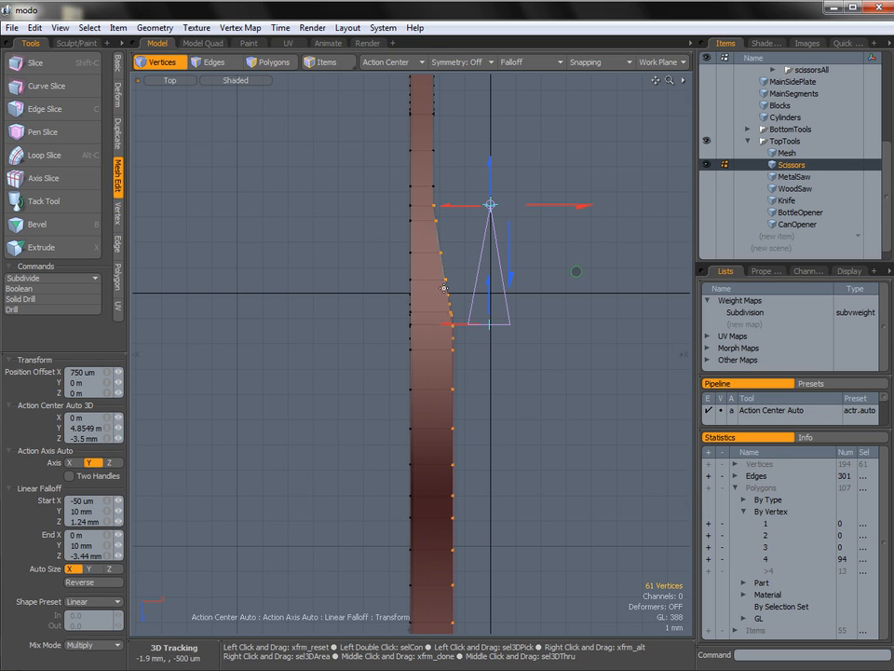
Increase the falloff-controlled X offset of the selected vertices to 800 um, drop the transform, and set the falloff to none.
alt+shift+drag(463, 336, 459, 150)
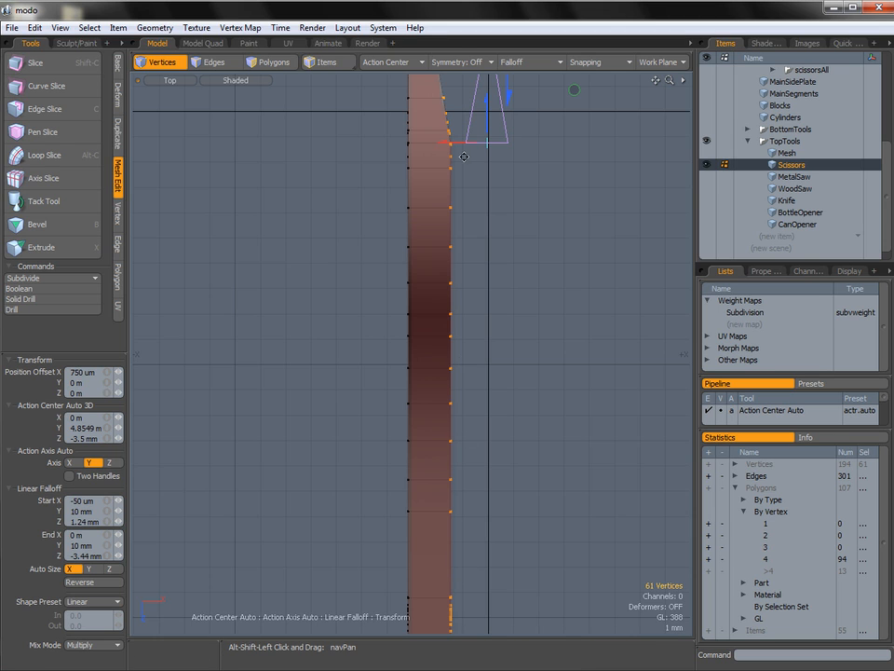
alt+shift+drag(463, 157, 457, 194)
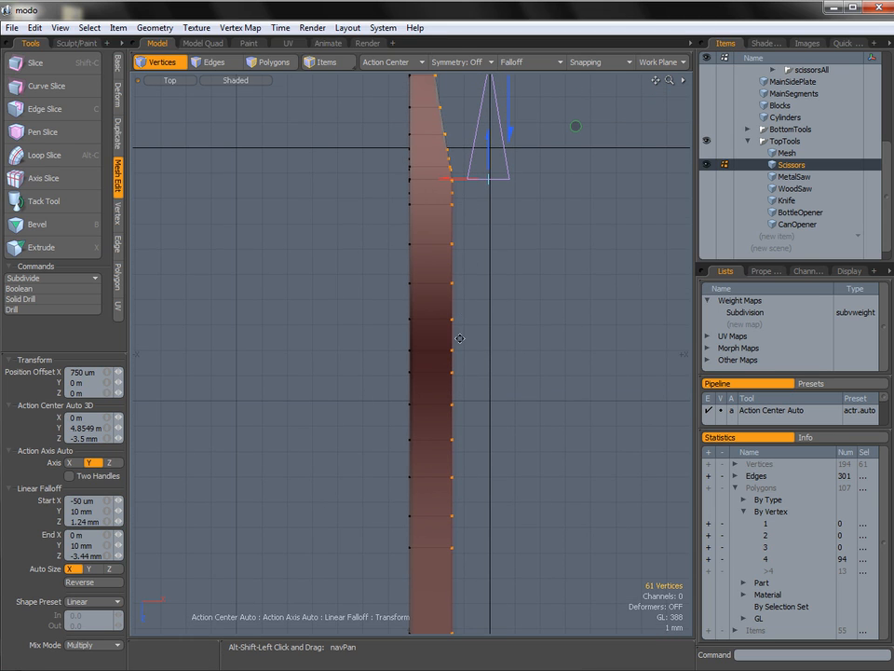
alt+shift+drag(477, 244, 469, 360)
drag(565, 174, 565, 175)
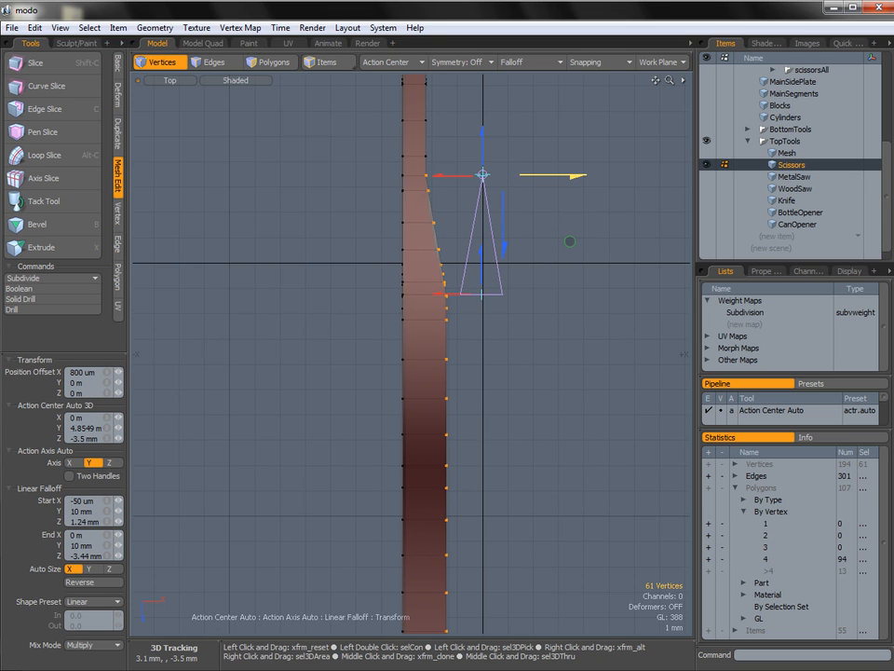
key(q)
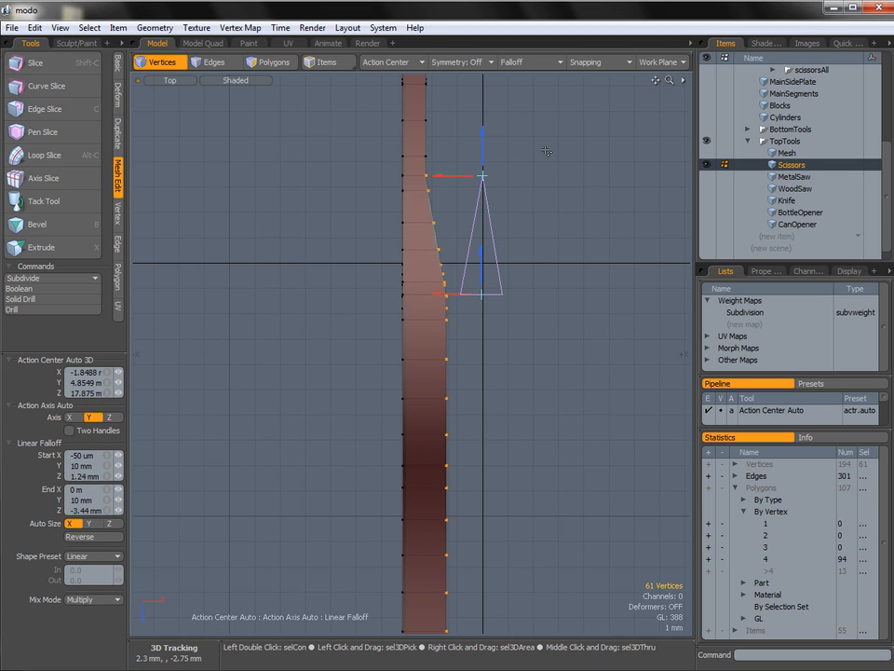
click(513, 63)
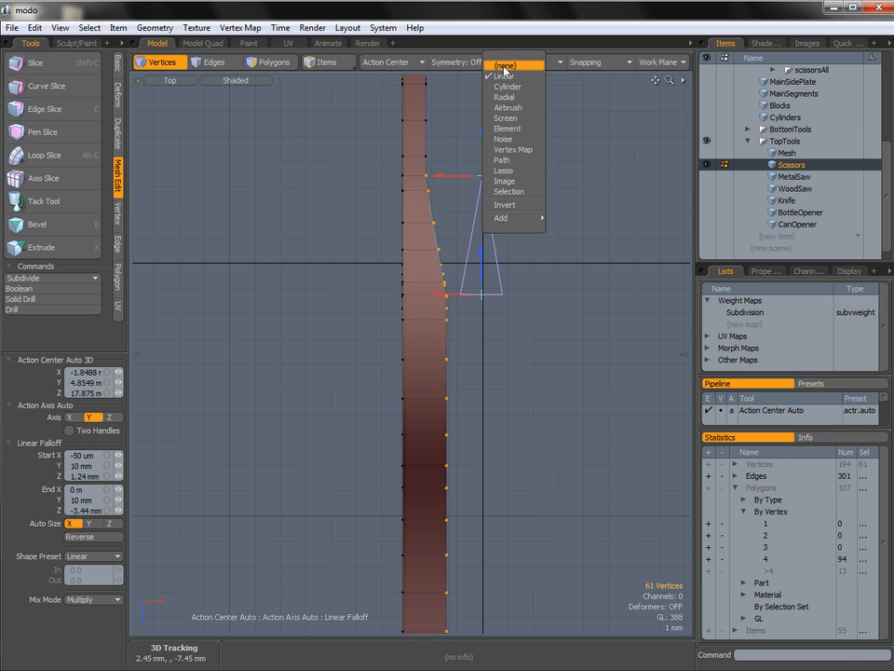
click(505, 65)
Switch to the Perspective view and save the scene as a new file in the Swiss Army Knife folder, with a name starting 8_scissorsSt.
key(ctrl+space)
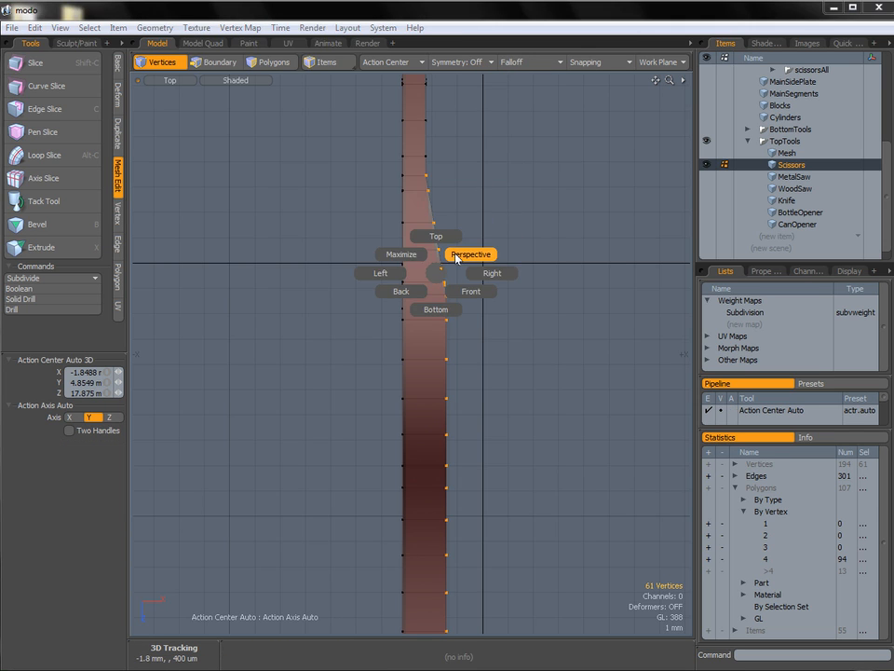
click(456, 257)
alt+drag(457, 253, 559, 345)
scroll(548, 367, down, 3)
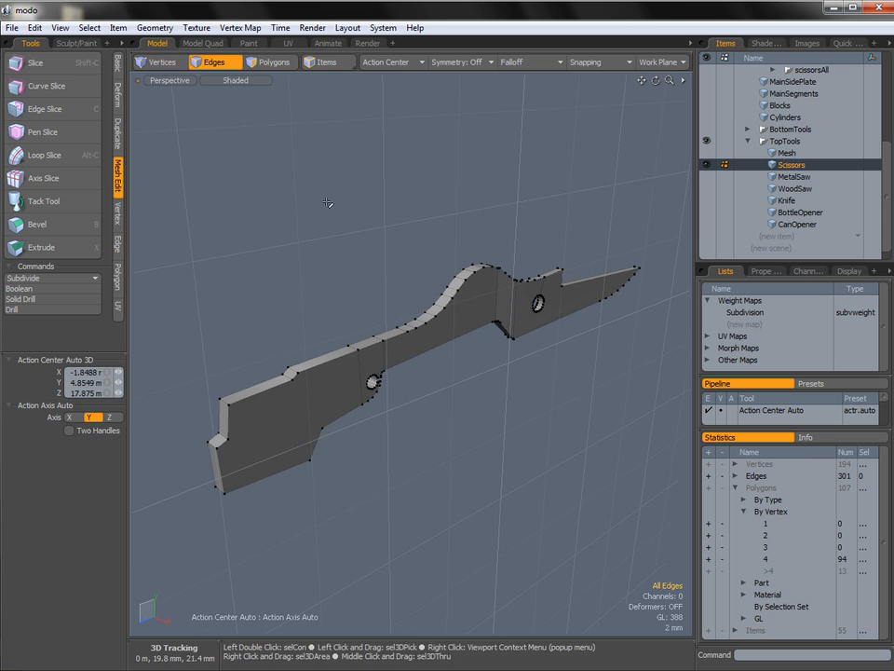
click(21, 27)
click(41, 307)
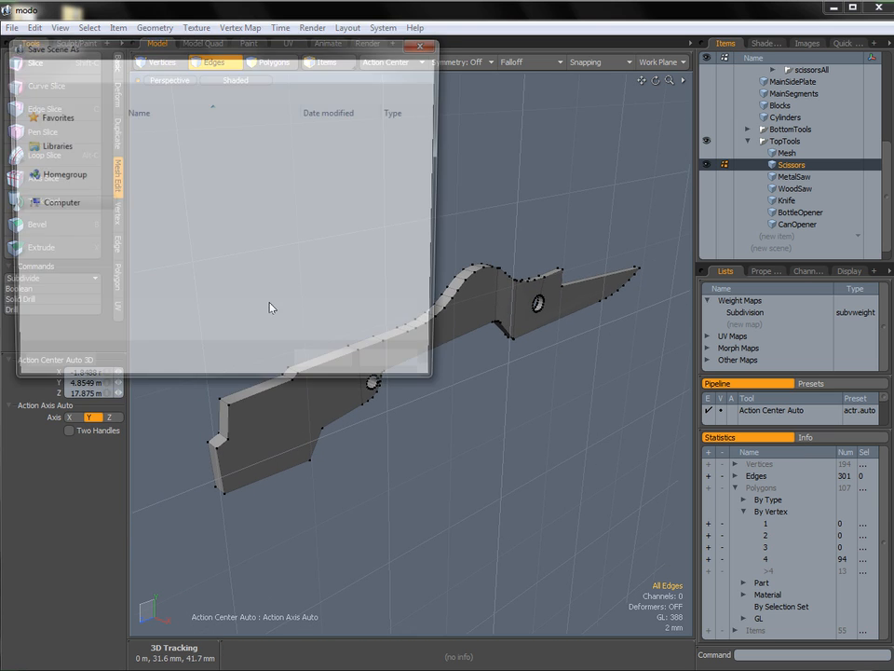
text(8_scissorsStart)
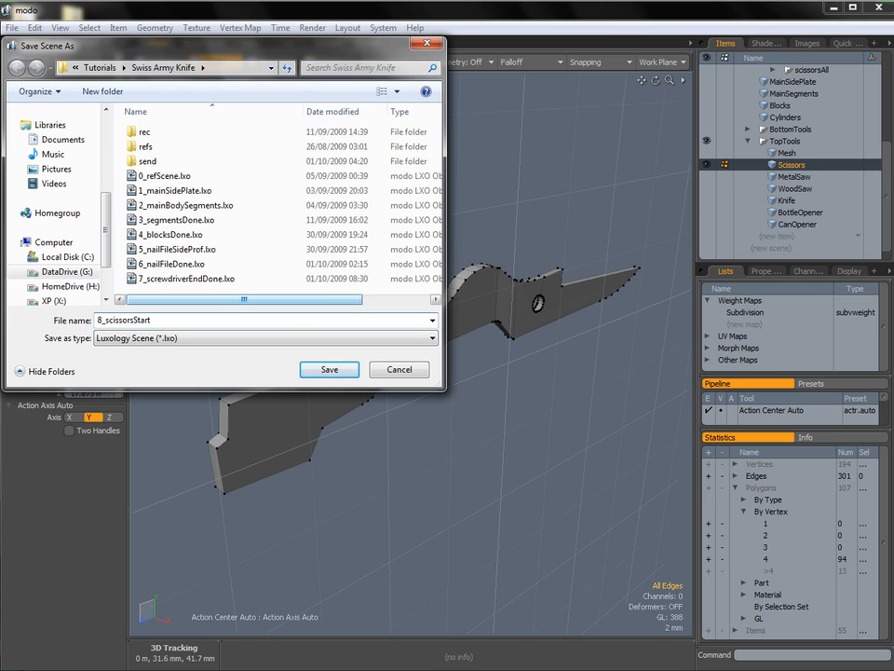
key(Return)
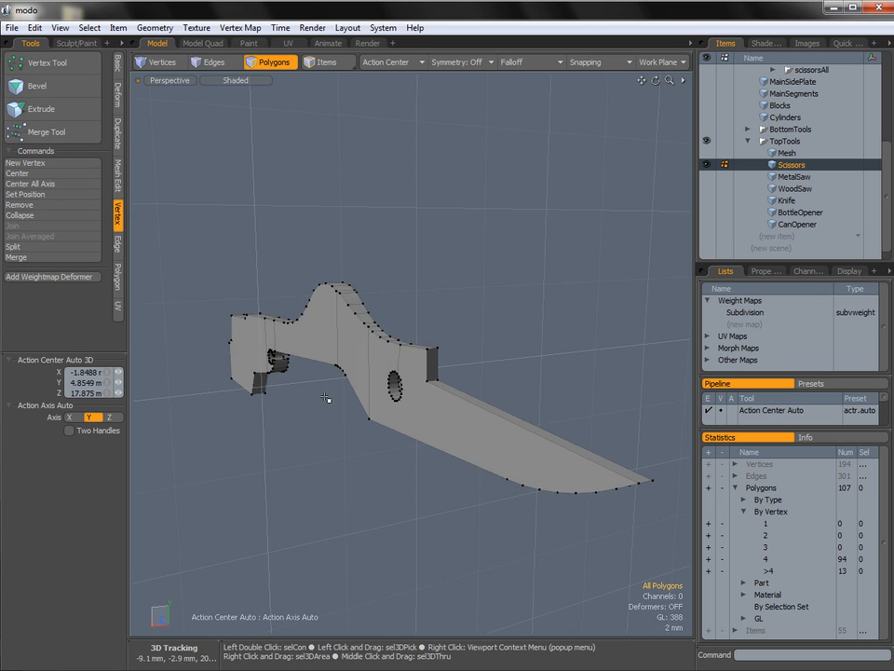
Select the long upper edge on one side of the blade and move it down in Y to slope the blade's top face.
alt+drag(494, 436, 489, 345)
key(2)
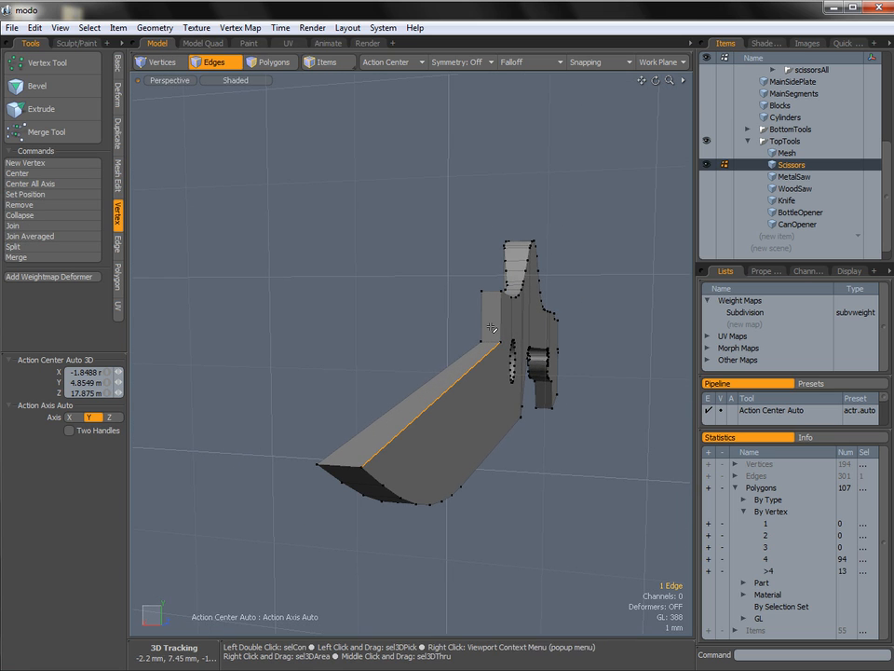
key(w)
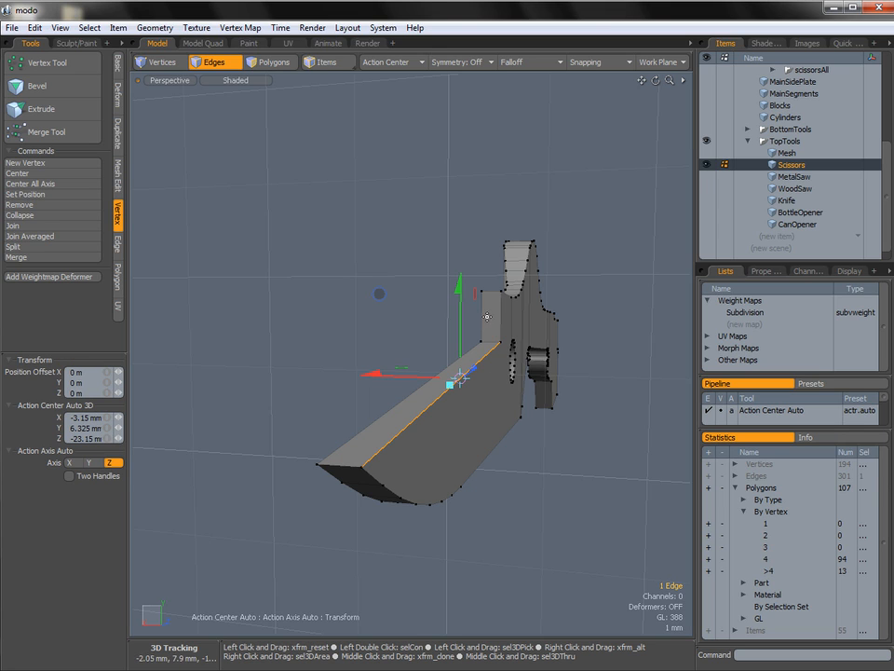
drag(464, 289, 464, 309)
alt+drag(320, 381, 410, 366)
key(space)
Move the lowered edge's vertex at the blade tip along Z, close to the neighbouring vertex of the curved outline.
key(1)
click(214, 388)
key(w)
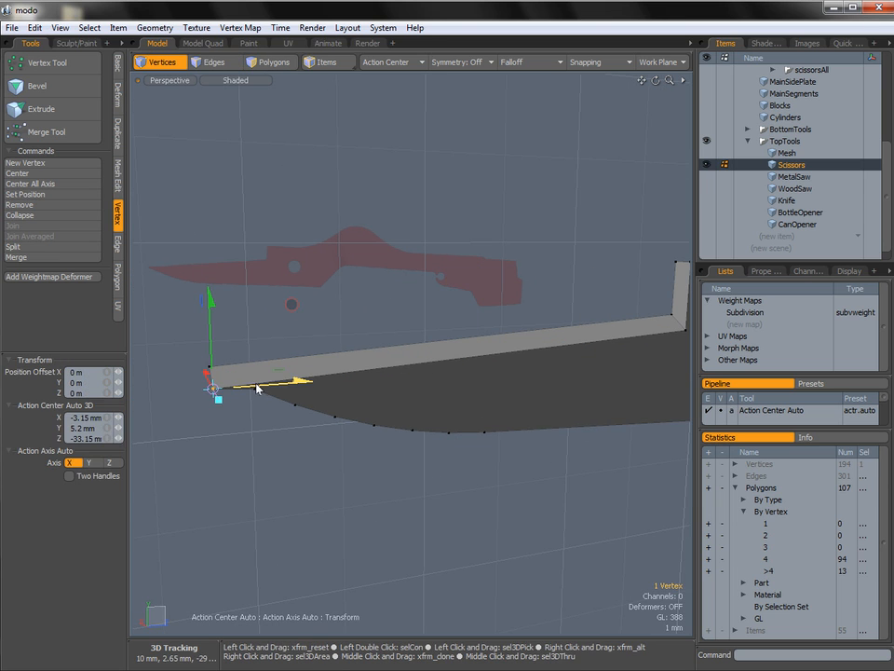
drag(246, 390, 342, 391)
mouse_move(291, 376)
alt+mouse_down()
mouse_move(334, 369)
mouse_move(238, 376)
mouse_move(300, 377)
alt+mouse_up()
key(space)
Join the two close vertices at the blade tip into one.
click(235, 367)
shift+click(220, 354)
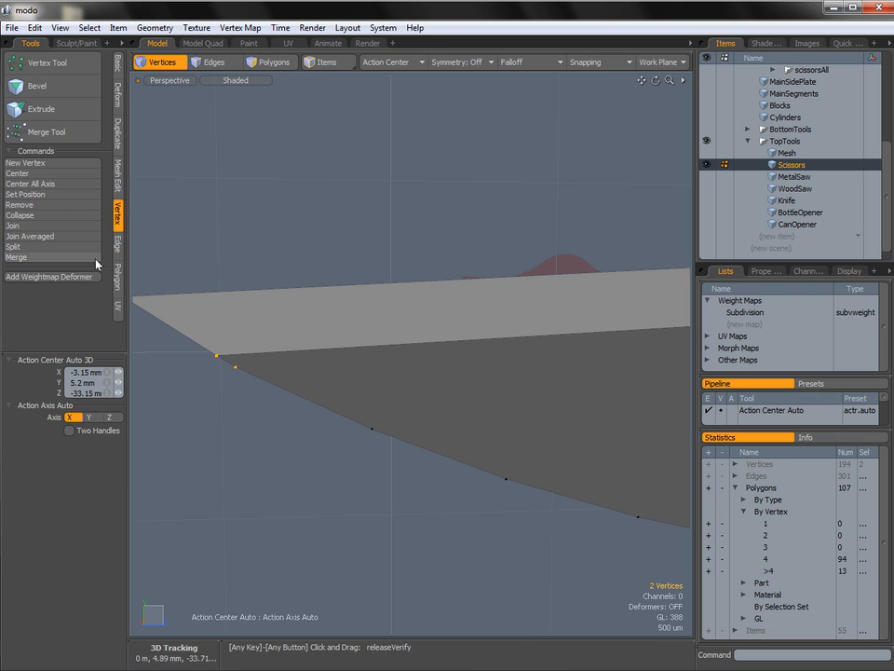
click(42, 226)
click(599, 185)
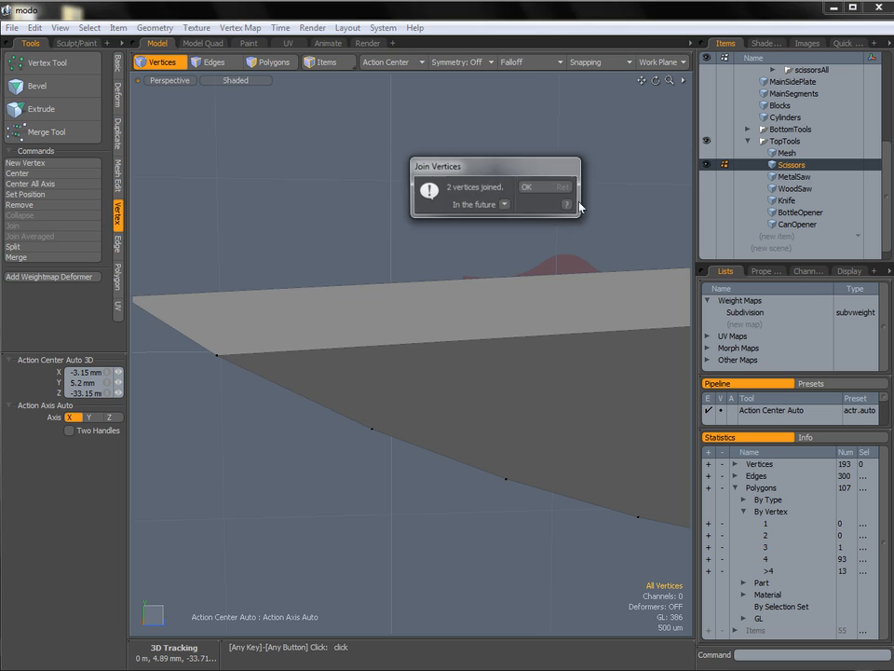
Examine the geometry of the blade, pivot hole, arched section and tail end of the scissors piece from several angles.
alt+drag(519, 200, 376, 308)
key(3)
click(442, 268)
alt+drag(470, 343, 465, 382)
click(459, 481)
alt+drag(533, 384, 418, 418)
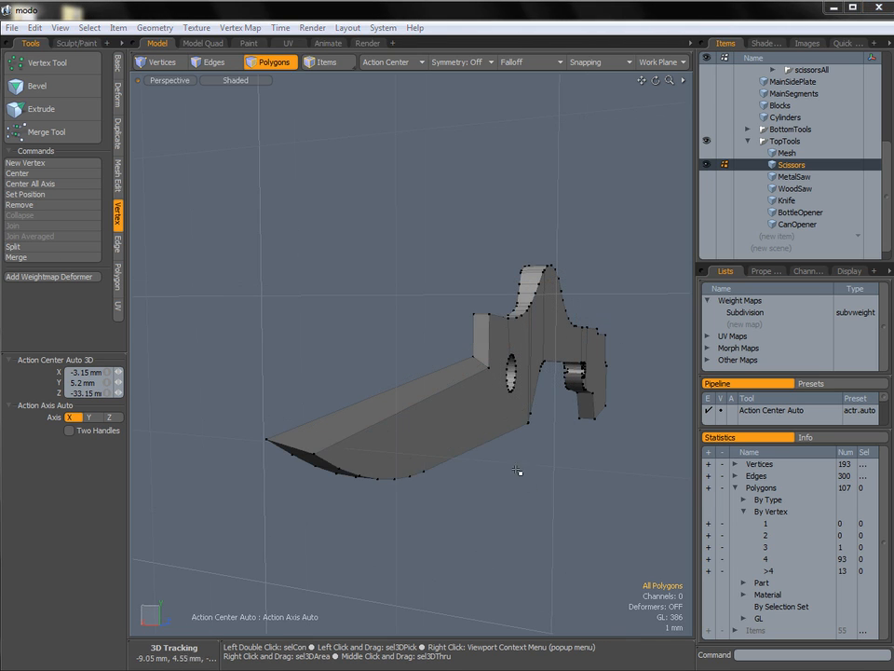
alt+drag(447, 404, 267, 433)
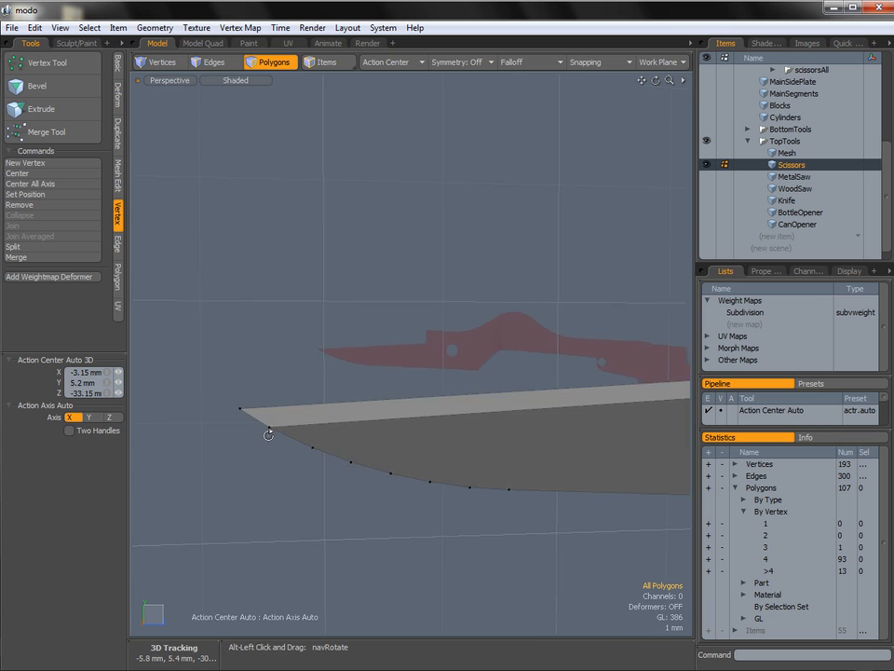
alt+shift+drag(439, 435, 162, 475)
ctrl+alt+drag(465, 434, 340, 456)
alt+shift+drag(550, 408, 343, 377)
alt+shift+drag(555, 379, 382, 352)
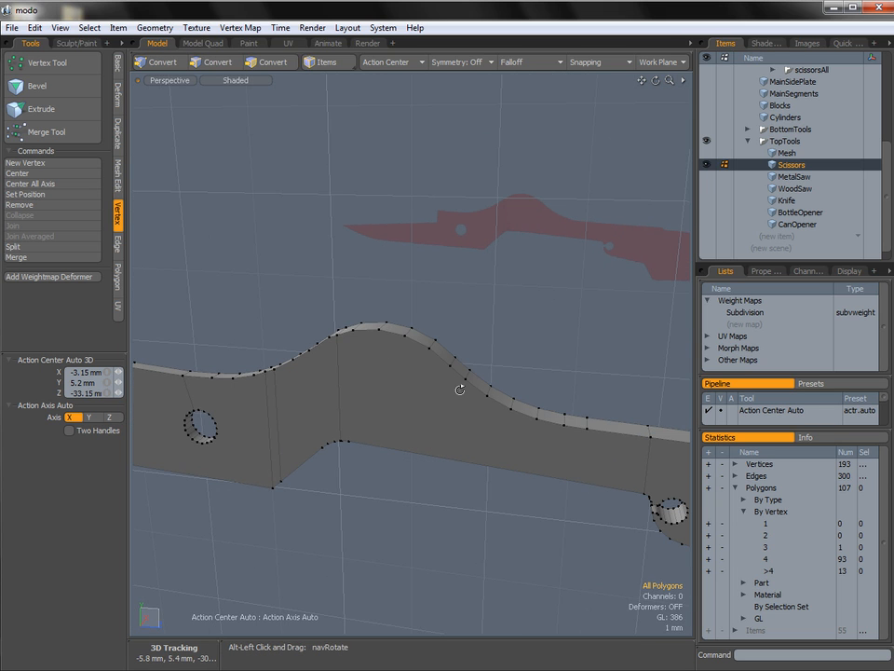
alt+shift+drag(626, 448, 480, 391)
ctrl+alt+drag(528, 444, 633, 427)
ctrl+alt+drag(520, 420, 476, 358)
alt+drag(545, 392, 502, 489)
ctrl+alt+drag(545, 474, 433, 455)
alt+shift+drag(652, 443, 359, 359)
alt+drag(461, 409, 396, 451)
key(2)
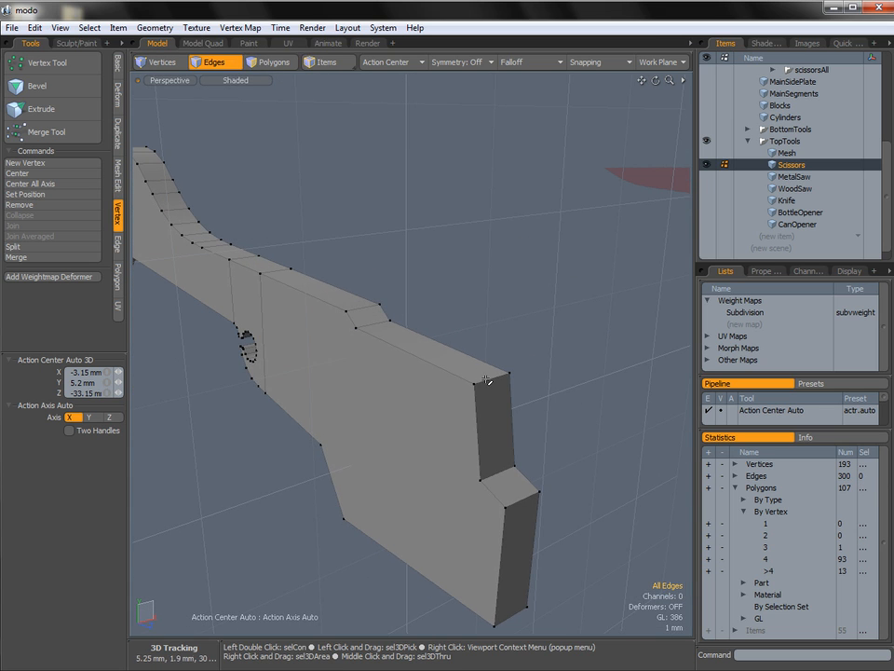
ctrl+alt+drag(529, 491, 457, 488)
alt+drag(457, 488, 479, 463)
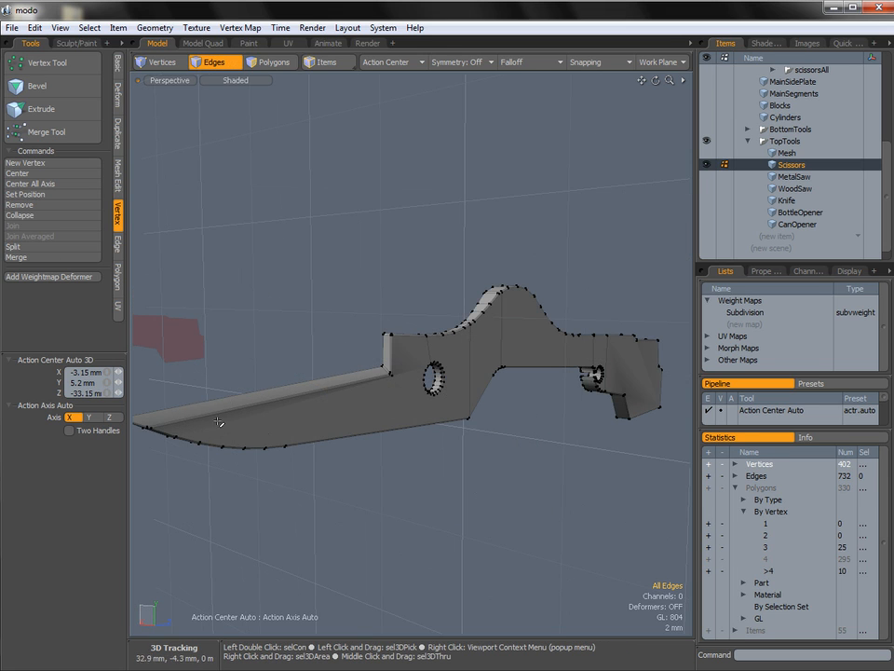
Edge-slice both side faces from the notch corner behind the blade down to the lower edge, at 49% and 51%.
alt+drag(399, 401, 186, 407)
alt+drag(489, 393, 420, 407)
alt+drag(420, 407, 652, 438)
alt+drag(391, 400, 479, 327)
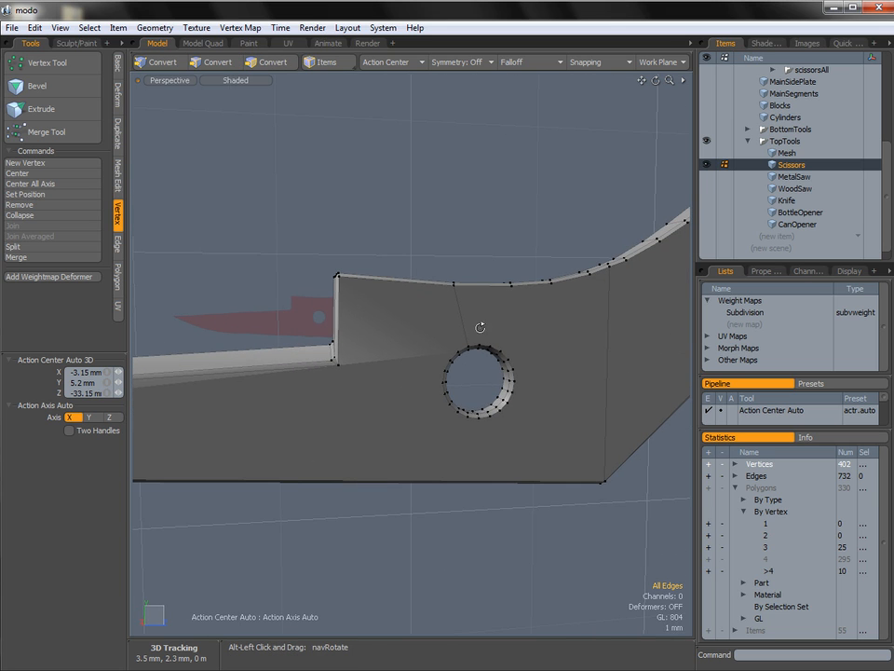
alt+drag(408, 401, 459, 384)
ctrl+alt+drag(459, 383, 524, 372)
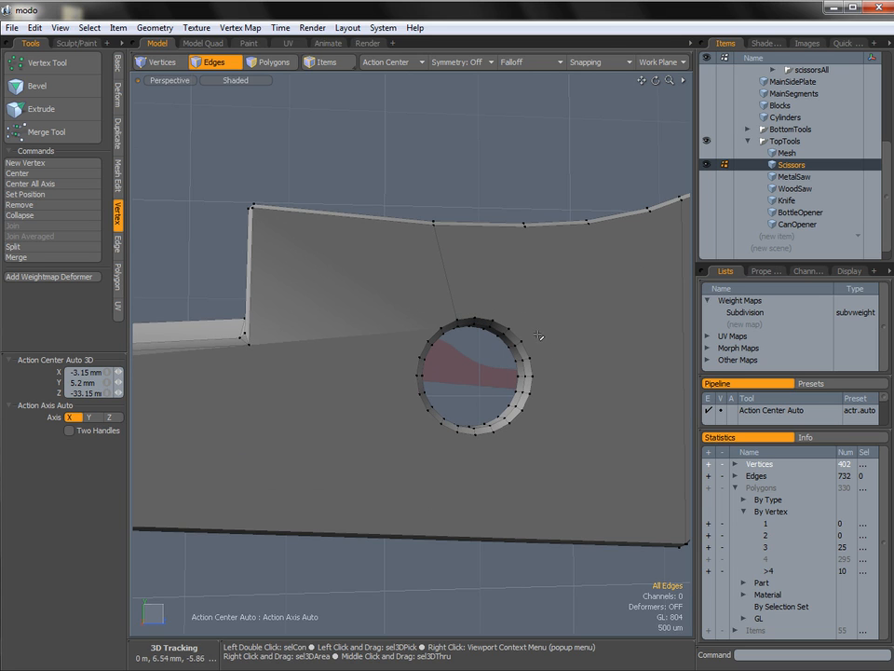
ctrl+alt+drag(485, 395, 359, 416)
key(c)
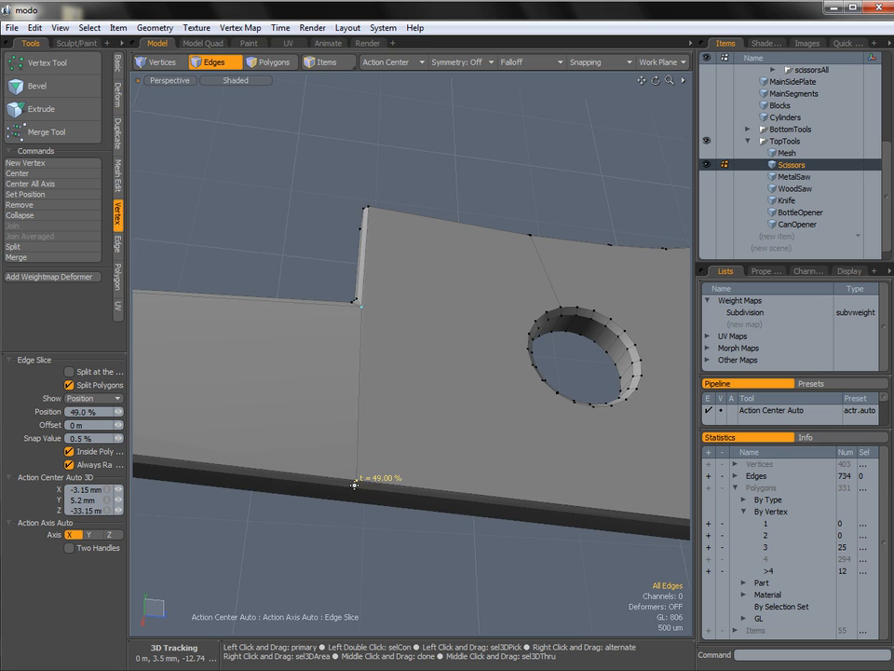
alt+drag(354, 499, 494, 354)
alt+drag(444, 337, 533, 525)
click(489, 502)
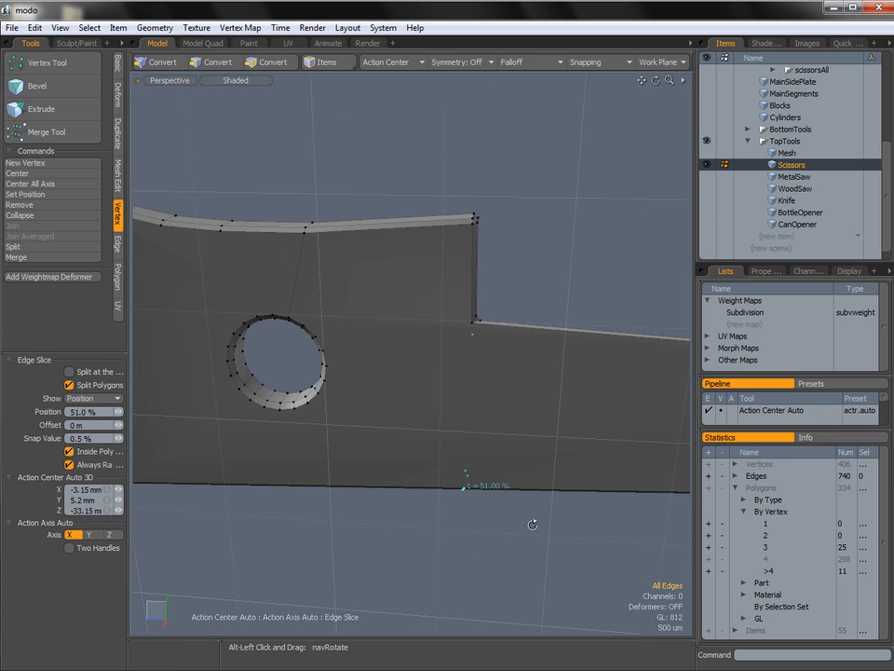
key(space)
Delete the two side polygons surrounding the pivot hole.
alt+shift+drag(434, 366, 578, 363)
ctrl+alt+drag(578, 363, 326, 369)
key(space)
click(383, 365)
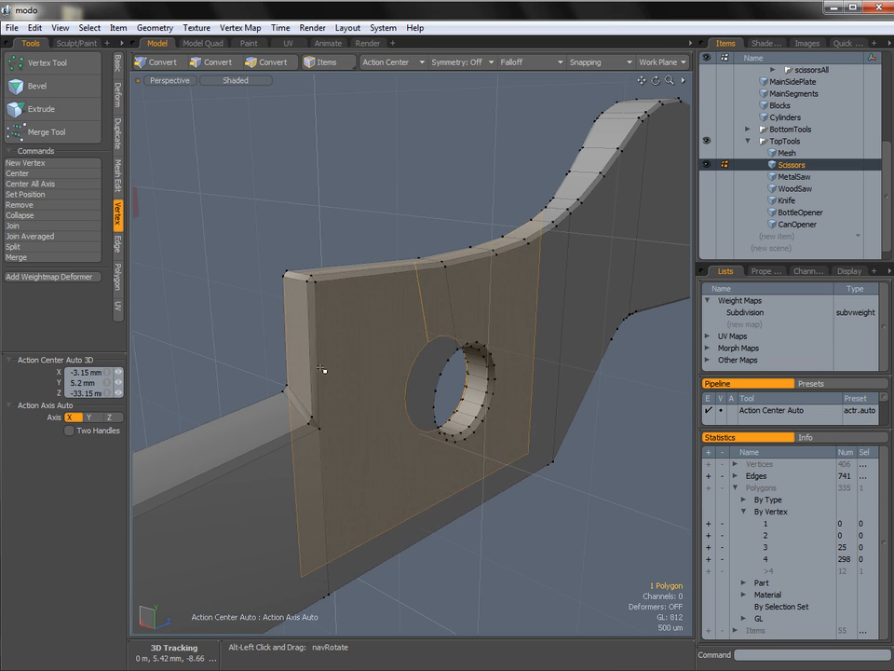
shift+click(424, 477)
key(Delete)
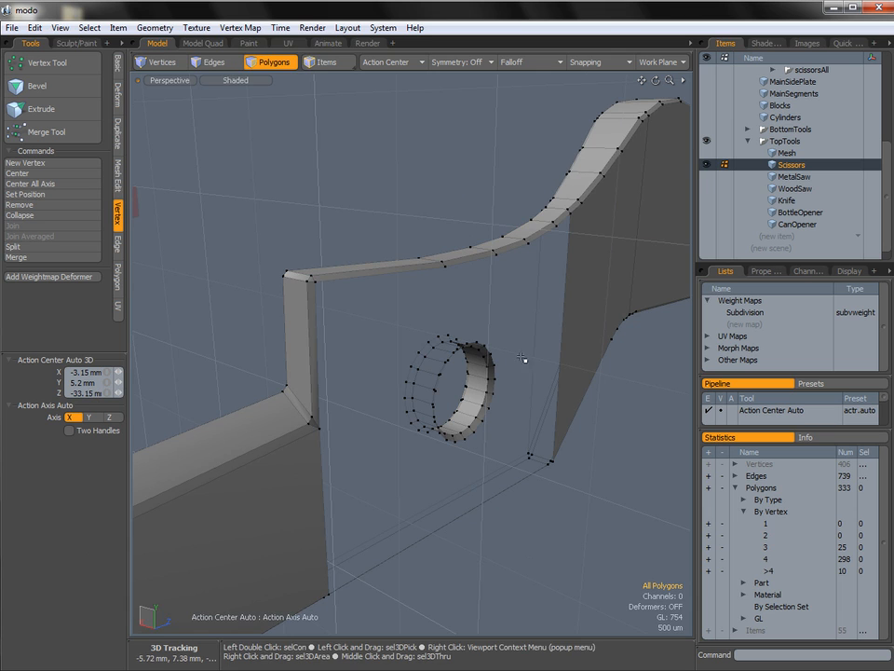
Select the rim edge loops on both sides of the pivot hole.
alt+drag(522, 358, 429, 396)
double_click(417, 439)
alt+drag(359, 440, 387, 402)
shift+double_click(421, 372)
alt+drag(387, 402, 458, 410)
Extend the selected hole rims with Edge Extend and scale the new edges to 115.5% in Y and Z.
key(z)
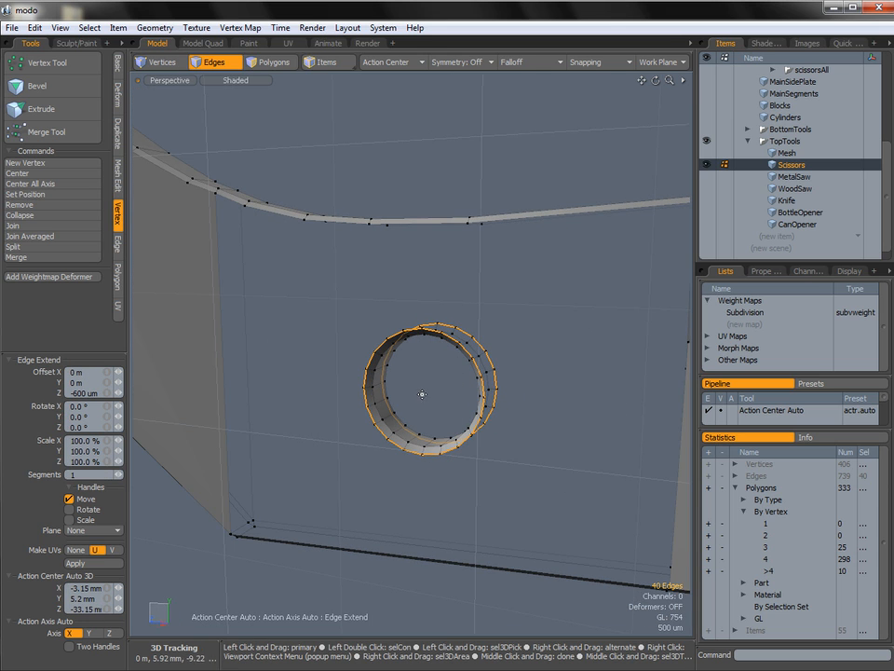
key(r)
alt+drag(476, 348, 442, 331)
ctrl+alt+drag(355, 351, 369, 349)
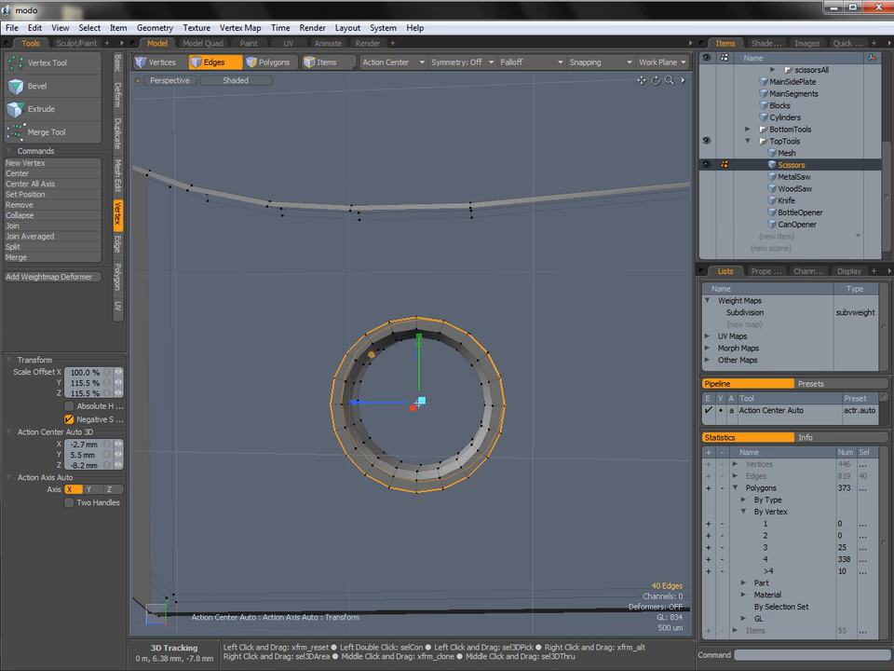
key(space)
click(469, 296)
Bridge the pivot hole's top rim edge to the nearest upper outline edge on the first side of the piece.
ctrl+alt+drag(470, 295, 424, 316)
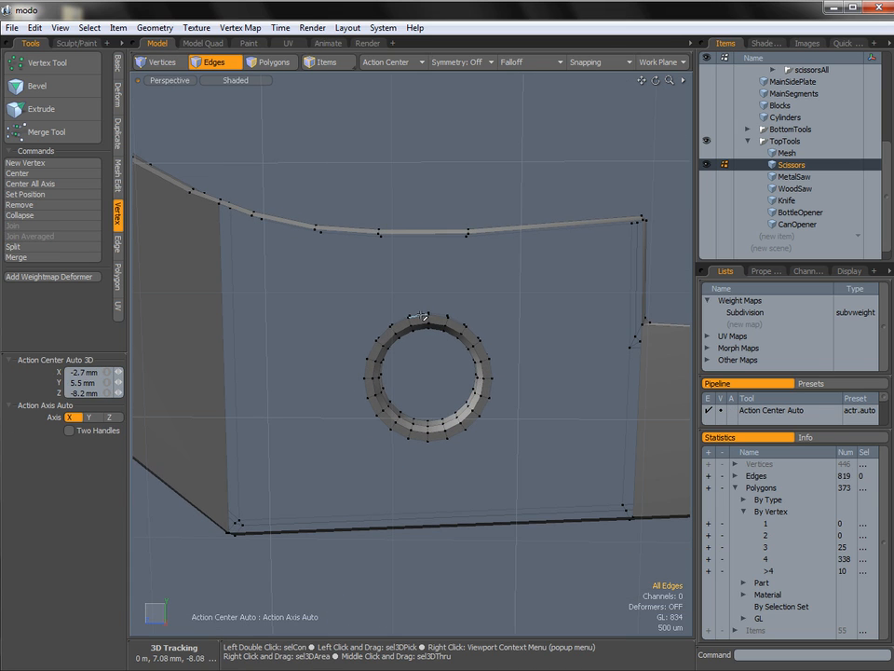
alt+drag(423, 238, 422, 290)
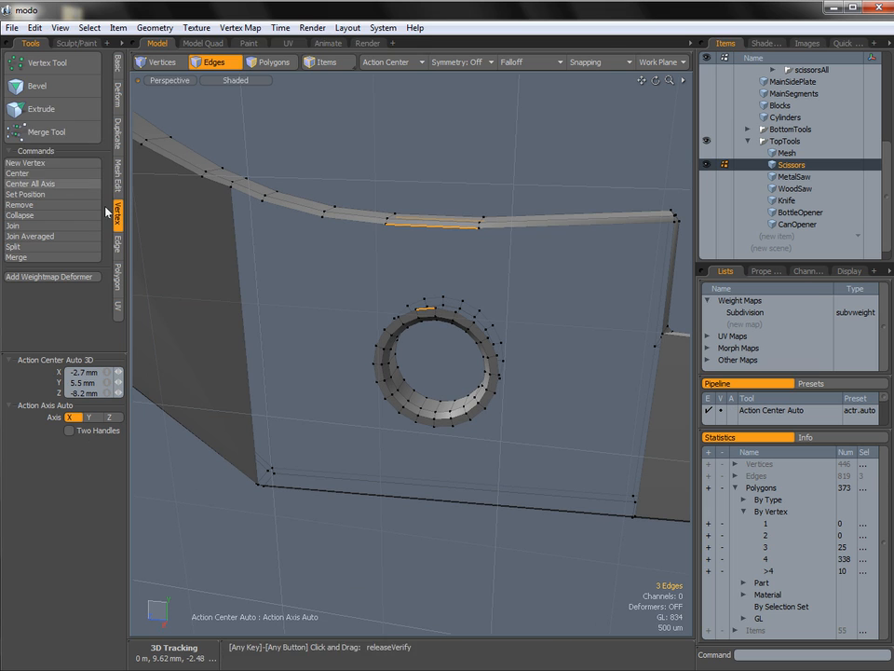
click(118, 243)
click(53, 135)
click(536, 306)
key(space)
click(539, 308)
Bridge the matching top rim edge to the upper outline edge on the opposite side of the piece.
alt+drag(539, 307, 426, 325)
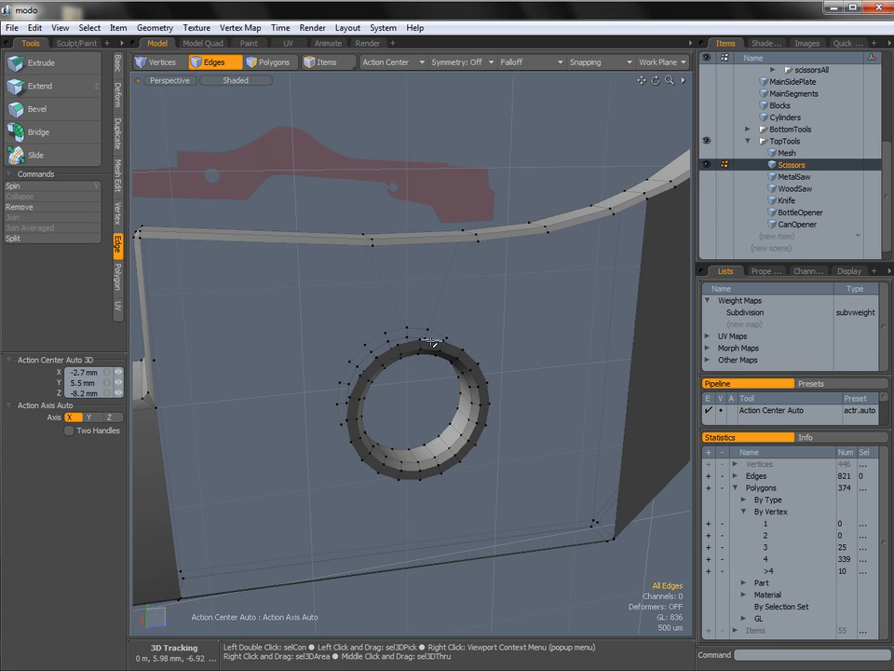
click(430, 341)
click(54, 132)
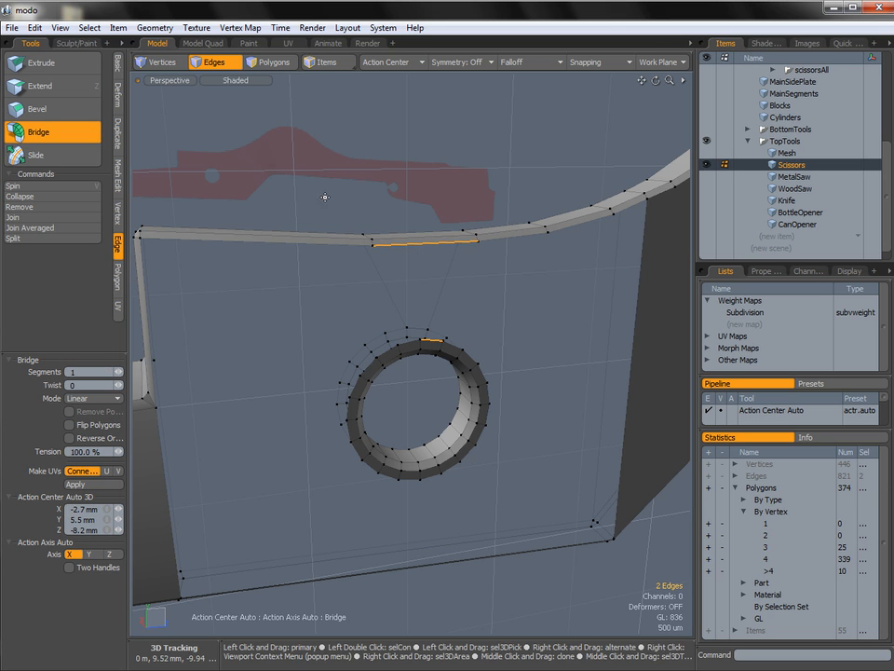
click(407, 277)
key(space)
Select the open border loops around the pivot hole on both sides and fill them with polygons.
double_click(403, 301)
alt+drag(339, 313, 482, 267)
shift+double_click(472, 264)
key(p)
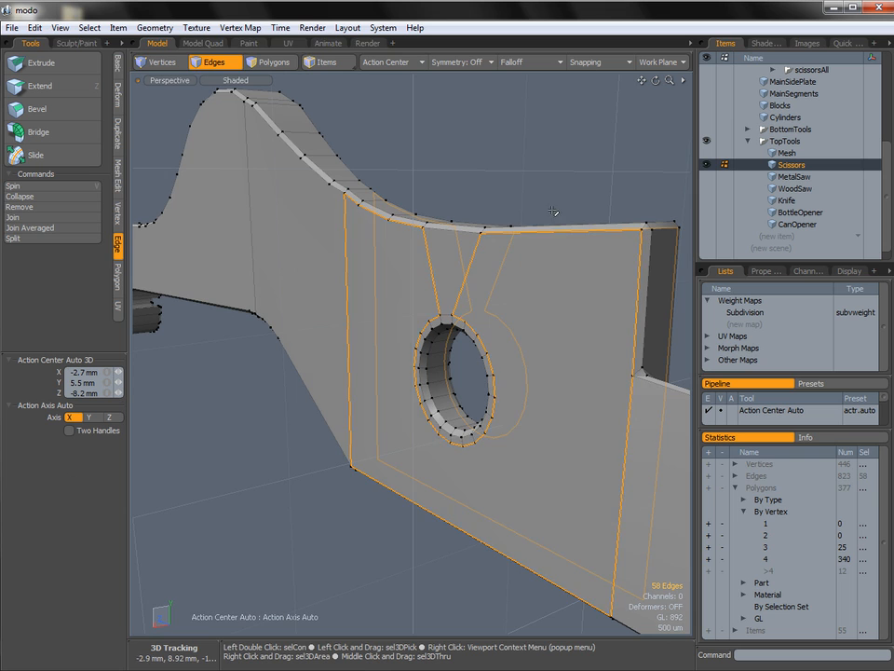
click(574, 175)
alt+drag(574, 175, 267, 282)
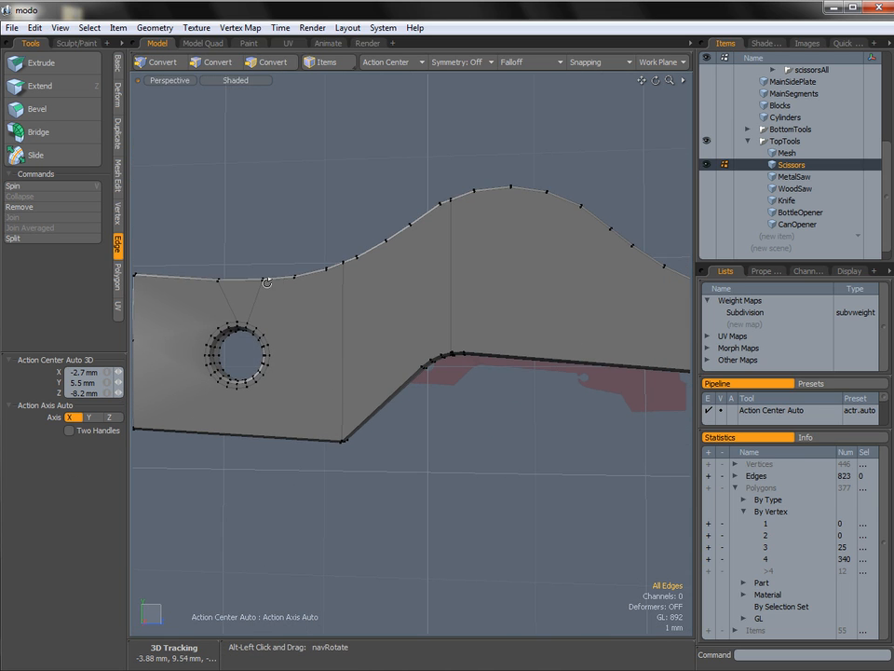
alt+shift+drag(495, 339, 298, 341)
alt+shift+drag(575, 346, 320, 307)
mouse_move(634, 384)
alt+shift+mouse_down()
mouse_move(502, 350)
mouse_move(535, 353)
mouse_move(501, 353)
mouse_move(415, 408)
mouse_move(537, 414)
mouse_move(505, 409)
alt+shift+mouse_up()
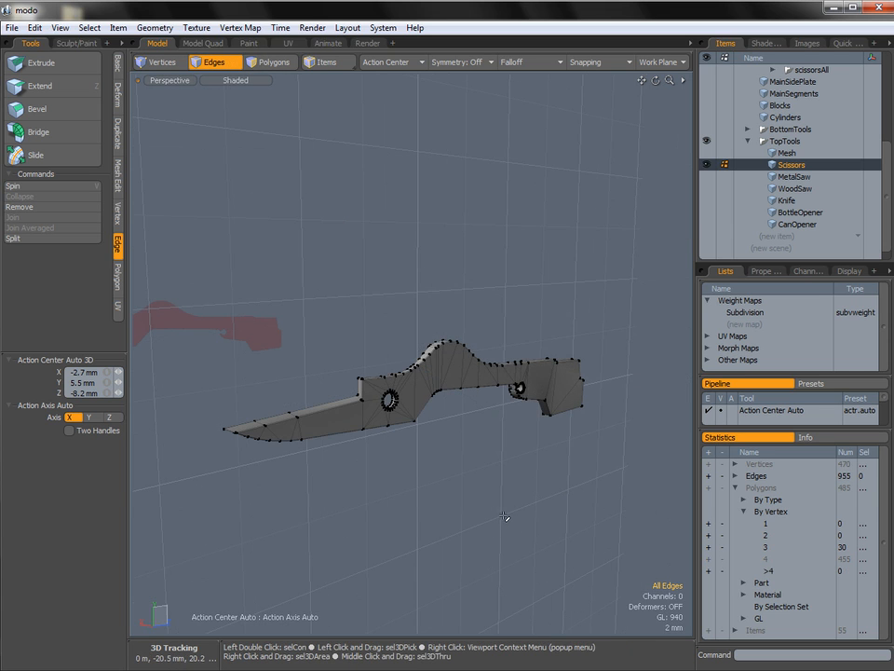
Select the flat side polygons along the first side of the scissors piece, from the blade to the handle end.
mouse_move(468, 429)
alt+mouse_down()
mouse_move(504, 414)
mouse_move(421, 420)
mouse_move(464, 414)
alt+mouse_up()
ctrl+alt+drag(305, 435, 401, 440)
key(3)
drag(249, 425, 383, 425)
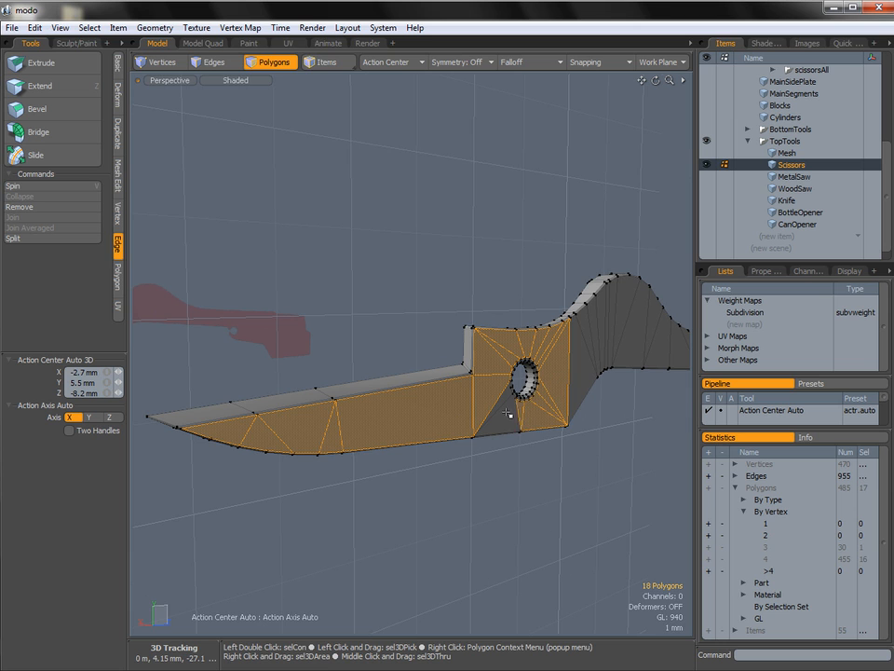
mouse_move(499, 397)
alt+mouse_down()
mouse_move(473, 397)
mouse_move(389, 437)
mouse_move(606, 401)
alt+mouse_up()
mouse_move(420, 396)
alt+mouse_down()
mouse_move(398, 405)
mouse_move(622, 426)
mouse_move(567, 426)
alt+mouse_up()
alt+shift+drag(537, 398, 383, 299)
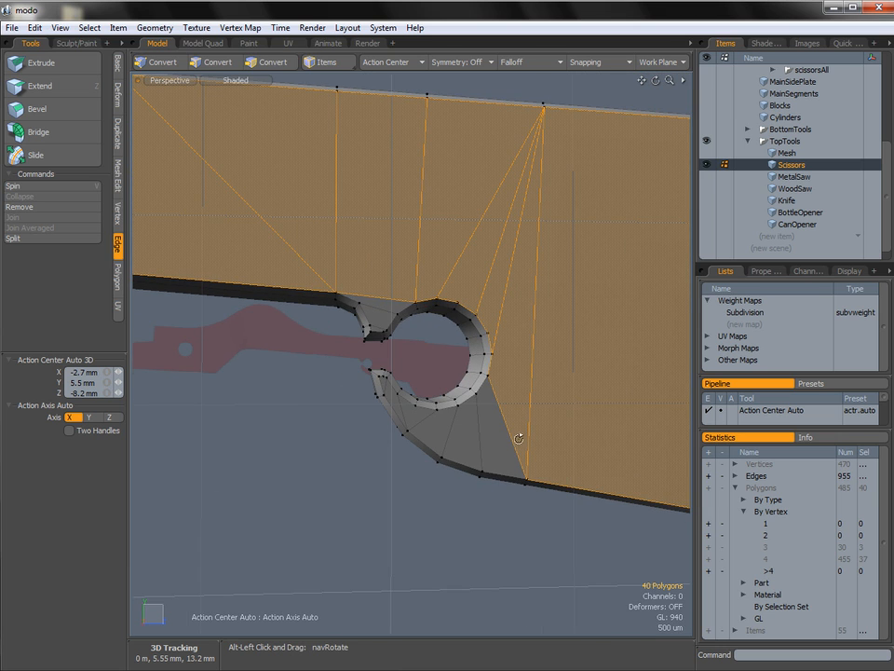
alt+shift+drag(524, 426, 354, 442)
ctrl+alt+drag(468, 437, 403, 442)
alt+drag(433, 450, 331, 409)
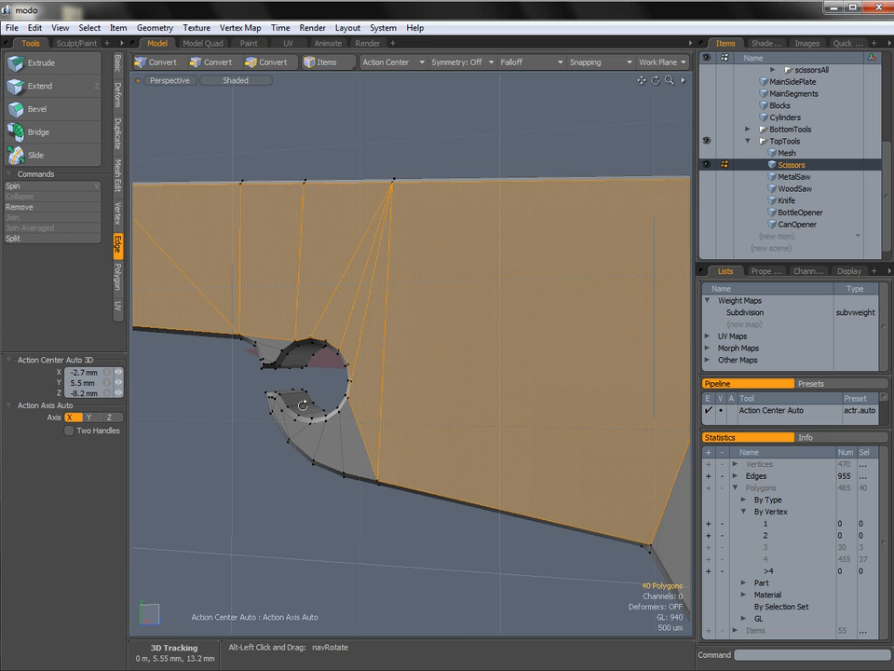
ctrl+alt+drag(518, 444, 474, 446)
alt+shift+drag(663, 416, 419, 383)
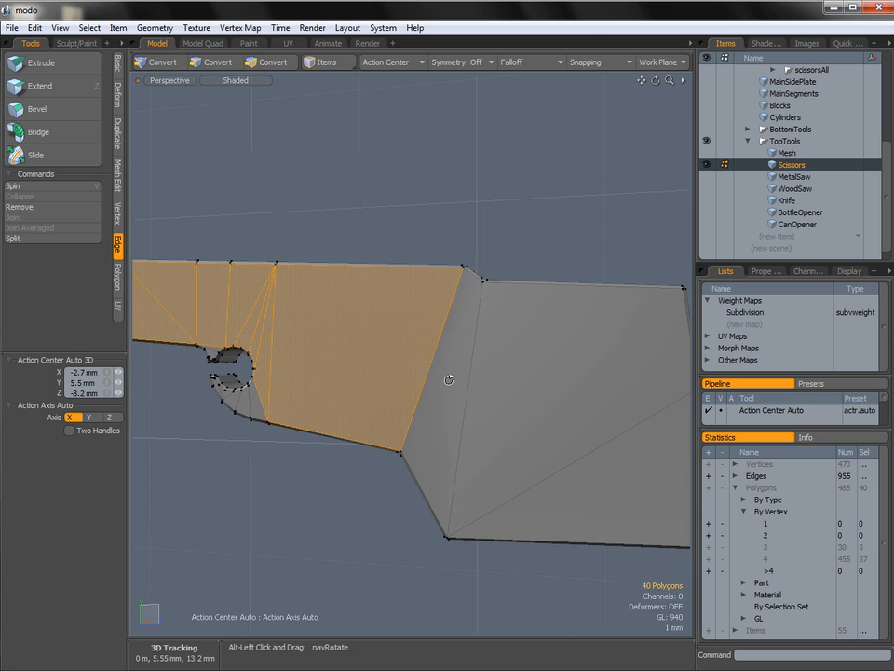
shift+click(451, 380)
shift+click(494, 406)
alt+shift+drag(495, 407, 383, 404)
shift+click(533, 446)
Add the flat side polygons on the opposite side of the piece to the selection, from the handle end to the blade tip.
mouse_move(601, 424)
alt+mouse_down()
mouse_move(282, 439)
mouse_move(306, 465)
mouse_move(501, 372)
alt+mouse_up()
mouse_move(571, 341)
alt+mouse_down()
mouse_move(515, 372)
mouse_move(362, 368)
alt+mouse_up()
ctrl+alt+drag(540, 384, 622, 389)
mouse_move(497, 401)
shift+mouse_down()
mouse_move(587, 293)
mouse_move(659, 294)
shift+mouse_up()
alt+shift+drag(610, 323, 264, 408)
mouse_move(522, 365)
ctrl+alt+mouse_down()
mouse_move(463, 357)
mouse_move(681, 317)
ctrl+alt+mouse_up()
alt+shift+drag(681, 319, 317, 425)
mouse_move(317, 425)
shift+mouse_down()
mouse_move(479, 385)
mouse_move(634, 430)
shift+mouse_up()
alt+shift+drag(634, 430, 359, 261)
mouse_move(359, 261)
shift+mouse_down()
mouse_move(472, 300)
mouse_move(604, 377)
mouse_move(669, 357)
shift+mouse_up()
mouse_move(669, 357)
alt+shift+mouse_down()
mouse_move(481, 363)
mouse_move(598, 436)
mouse_move(596, 271)
mouse_move(398, 312)
alt+shift+mouse_up()
shift+click(433, 283)
alt+shift+drag(575, 383, 391, 385)
shift+click(350, 404)
ctrl+alt+drag(562, 407, 336, 404)
shift+click(510, 424)
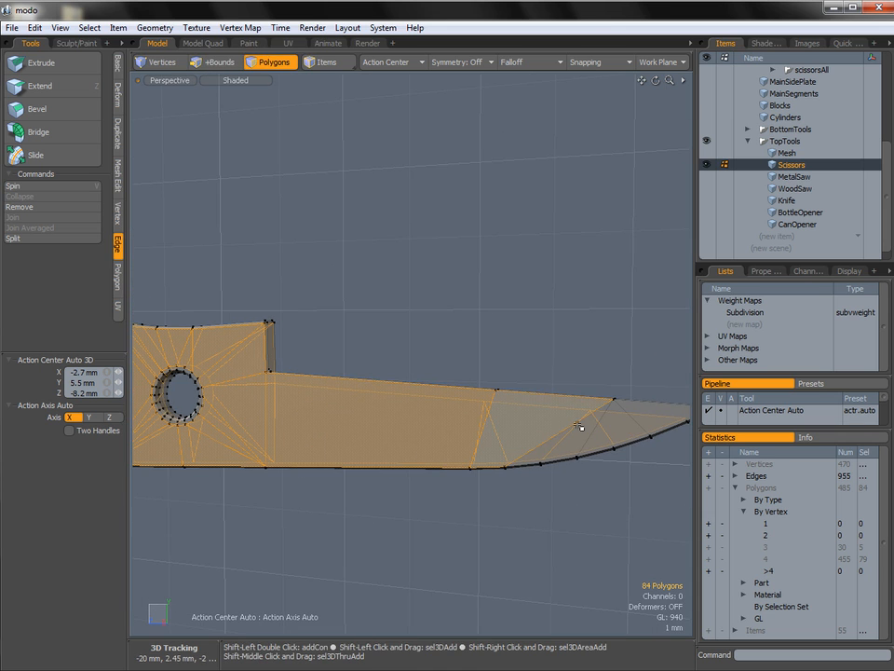
mouse_move(565, 438)
shift+mouse_down()
mouse_move(595, 423)
mouse_move(363, 410)
mouse_move(409, 405)
mouse_move(617, 330)
shift+mouse_up()
Bevel the selected side polygons as a group with an inset of about 104 um and no shift, and clear the selection.
key(b)
click(450, 387)
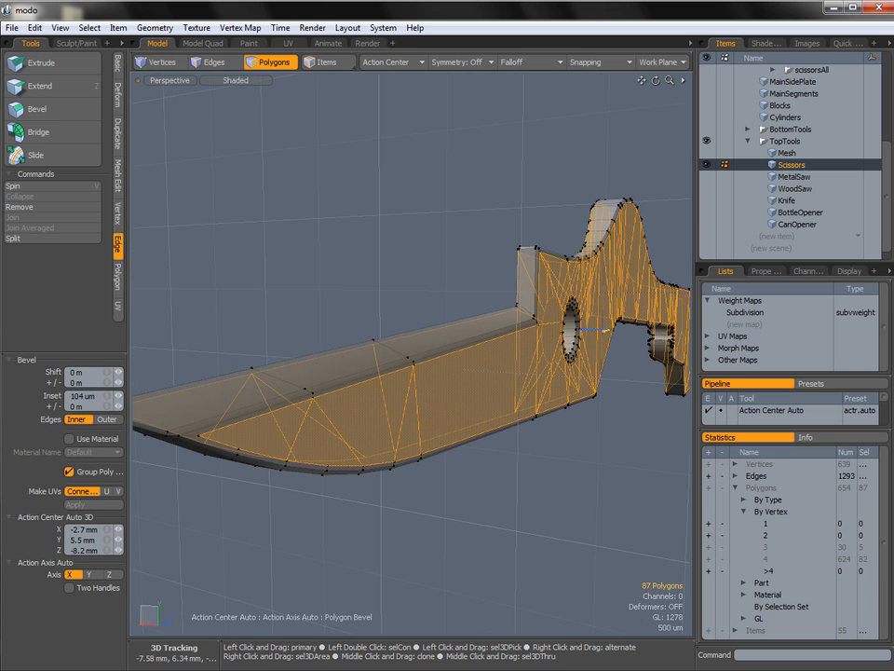
key(space)
click(575, 463)
Examine the new inset border along the outline, handle end and hook notch of the piece.
mouse_move(567, 414)
alt+mouse_down()
mouse_move(561, 395)
mouse_move(351, 415)
mouse_move(516, 398)
mouse_move(322, 401)
mouse_move(471, 414)
alt+mouse_up()
mouse_move(470, 415)
alt+mouse_down()
mouse_move(446, 443)
mouse_move(555, 421)
mouse_move(335, 419)
alt+mouse_up()
alt+shift+drag(592, 417, 355, 397)
alt+shift+drag(522, 385, 323, 362)
mouse_move(490, 402)
alt+shift+mouse_down()
mouse_move(410, 378)
mouse_move(500, 381)
mouse_move(501, 401)
mouse_move(429, 406)
alt+shift+mouse_up()
mouse_move(584, 416)
alt+shift+mouse_down()
mouse_move(415, 398)
mouse_move(431, 363)
mouse_move(420, 349)
mouse_move(441, 390)
alt+shift+mouse_up()
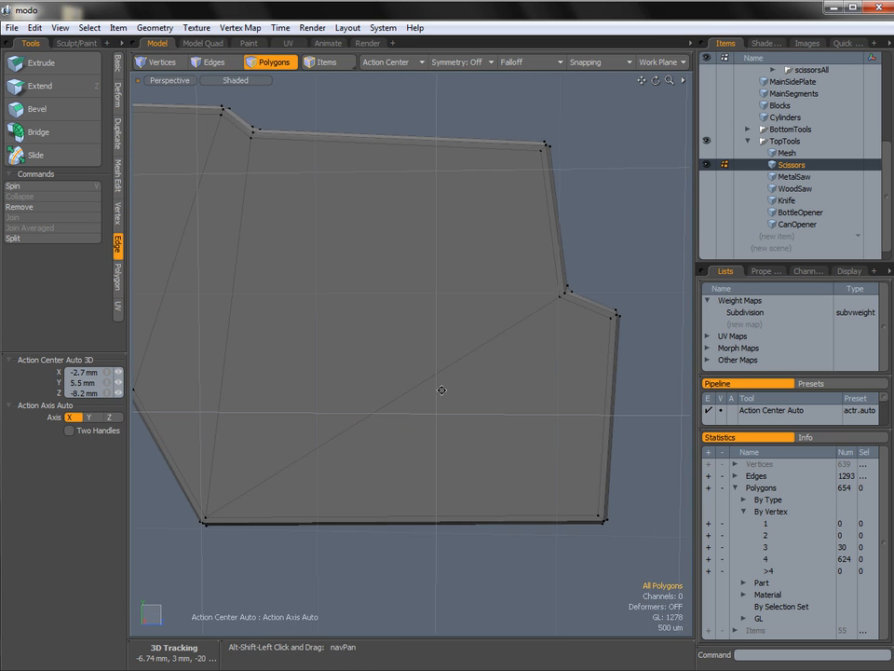
mouse_move(596, 403)
alt+mouse_down()
mouse_move(413, 410)
mouse_move(308, 387)
alt+mouse_up()
alt+drag(489, 407, 415, 401)
alt+shift+drag(583, 389, 285, 410)
ctrl+alt+drag(559, 401, 503, 403)
alt+shift+drag(608, 395, 336, 426)
alt+shift+drag(577, 403, 554, 409)
mouse_move(434, 365)
ctrl+alt+mouse_down()
mouse_move(480, 361)
mouse_move(422, 349)
mouse_move(449, 353)
ctrl+alt+mouse_up()
alt+drag(449, 353, 475, 368)
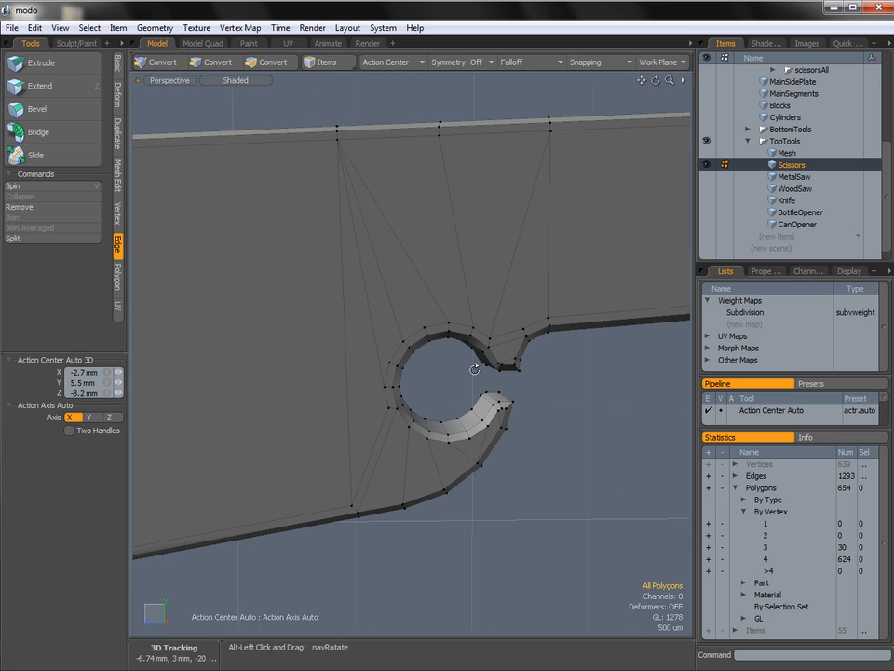
Select the inset edges running around the hook notch on one side of the piece and remove them.
alt+drag(385, 497, 369, 487)
key(2)
click(385, 415)
shift+click(390, 352)
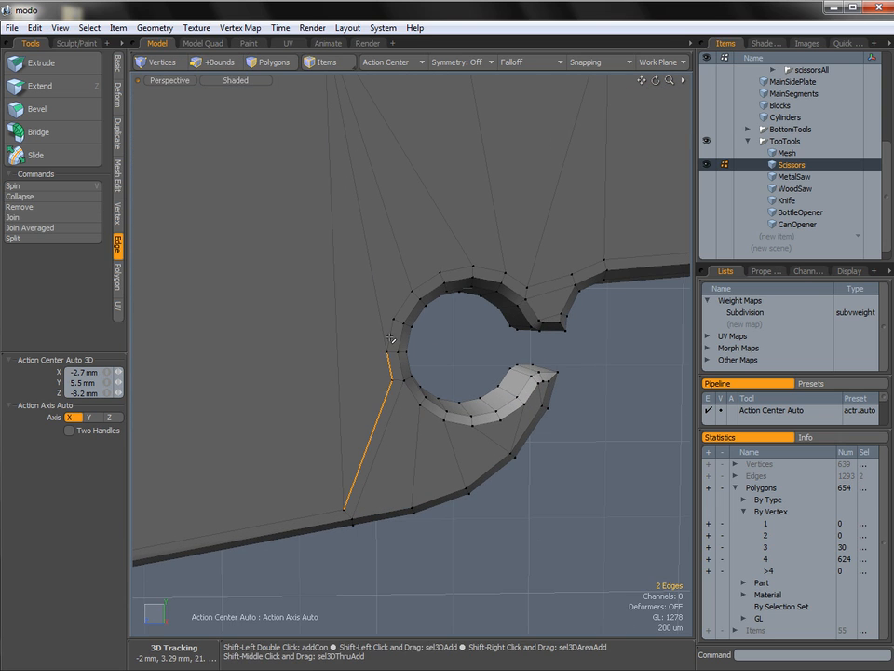
shift+click(385, 368)
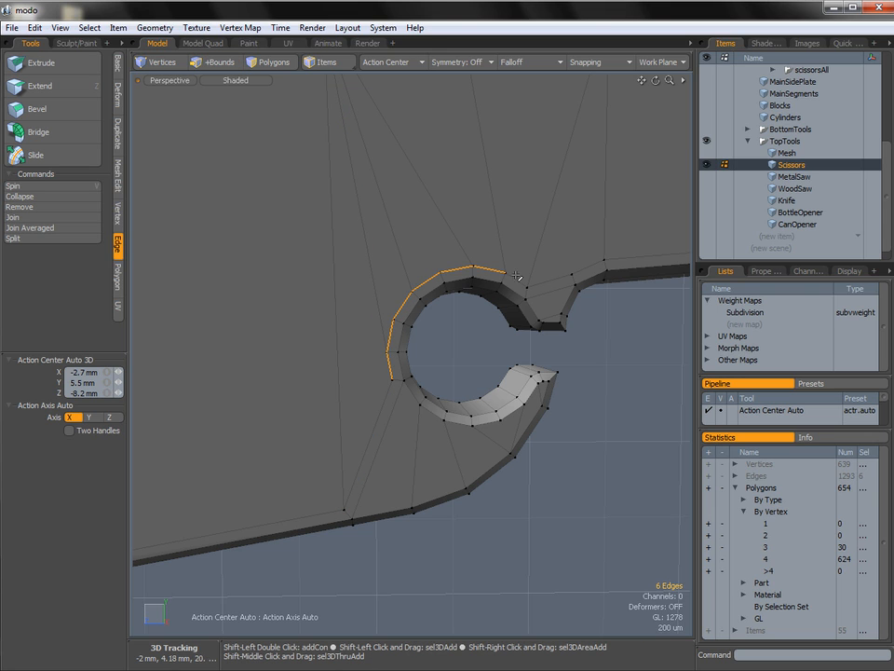
click(595, 307)
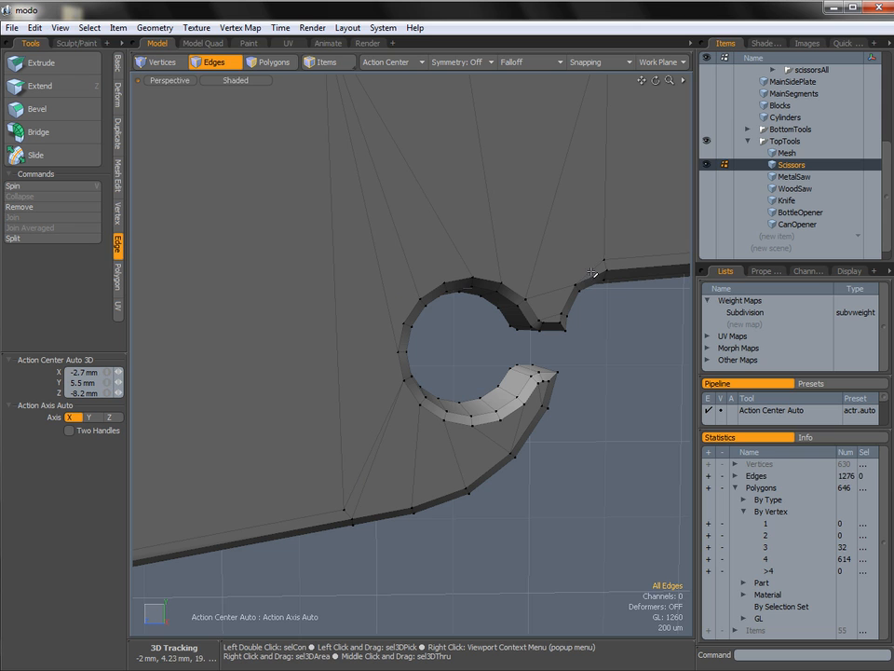
Remove the stray edge beside the notch's neck and use Edge Slice to connect the notch rim to the upper inset corner.
alt+drag(612, 263, 547, 306)
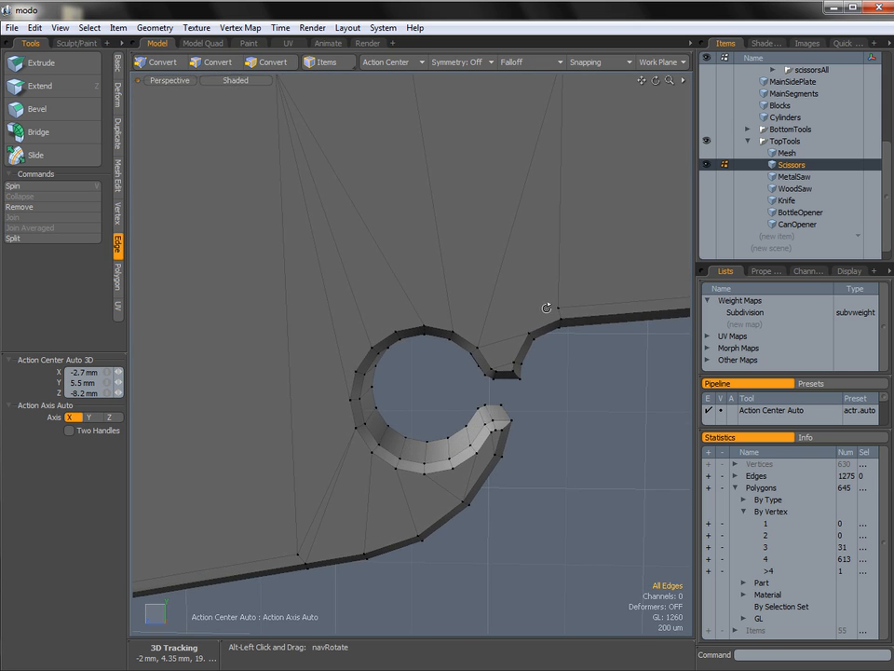
key(alt+c)
key(space)
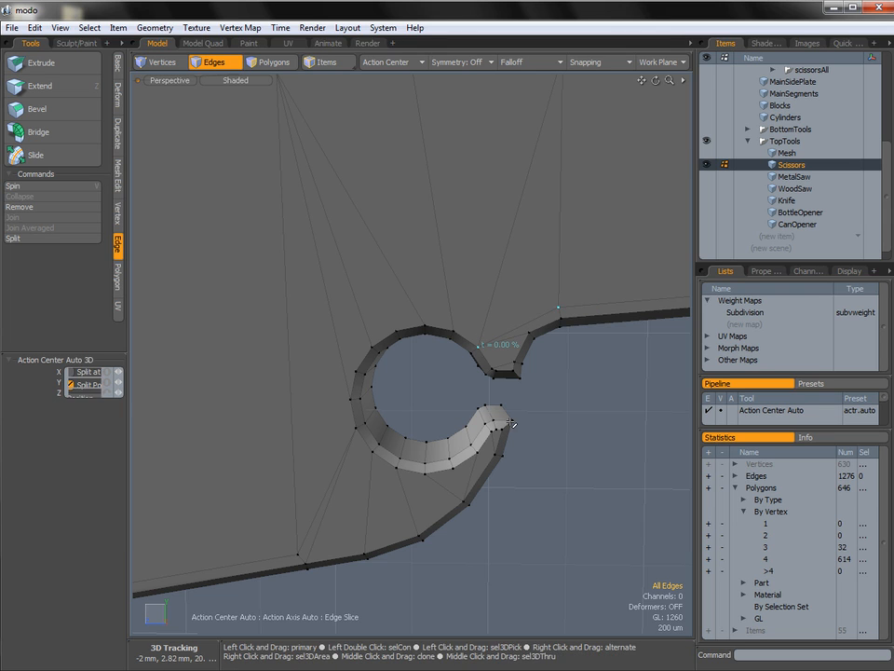
Remove the surplus edges below the hook notch and slice a new edge from the lower inset corner to the rim.
alt+shift+drag(378, 470, 483, 394)
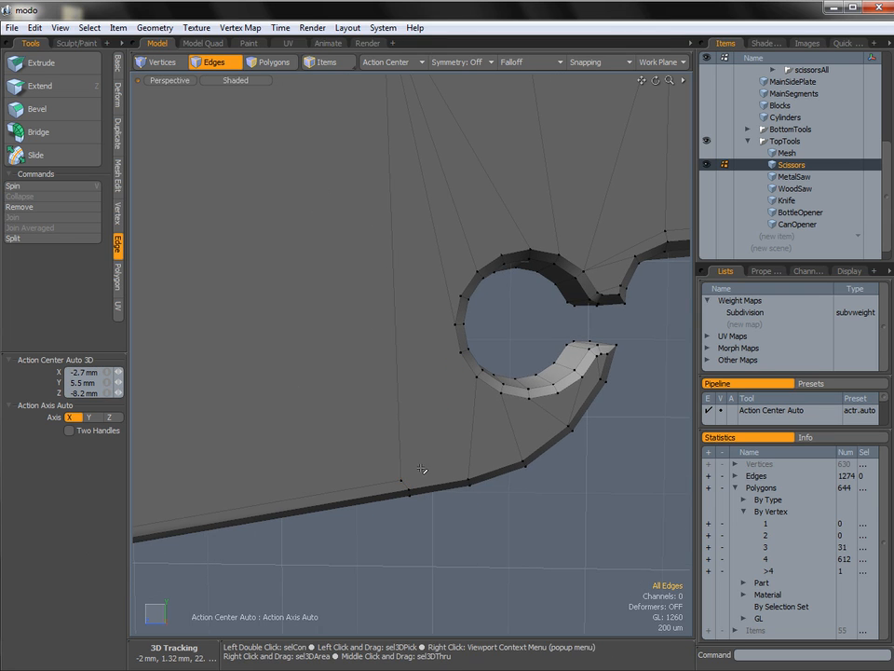
key(alt+c)
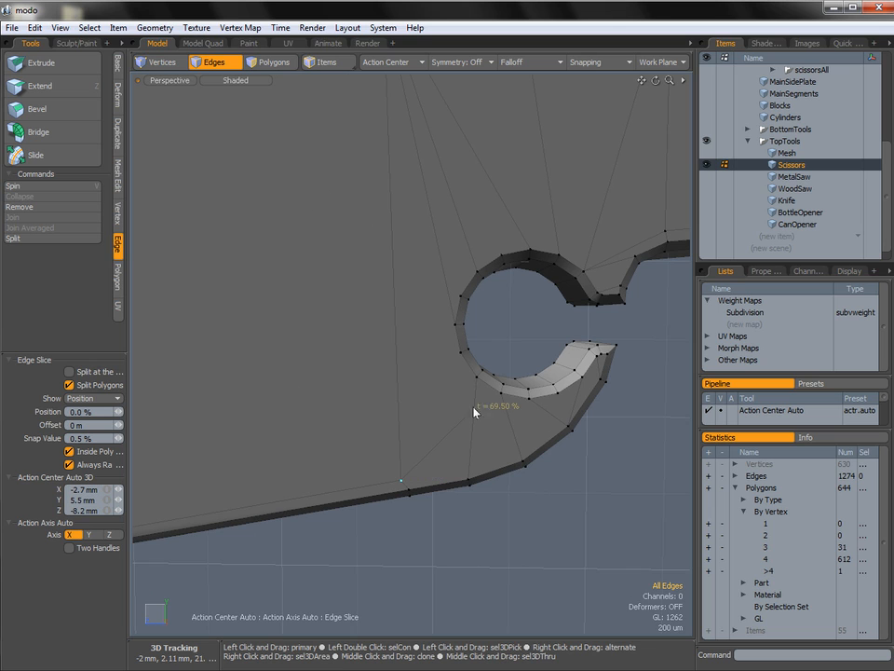
ctrl+alt+drag(490, 351, 468, 342)
key(2)
key(q)
Select the inset edges around the hook notch on the opposite side of the piece and remove them.
ctrl+alt+drag(526, 437, 299, 415)
ctrl+alt+drag(298, 414, 344, 419)
alt+shift+drag(279, 347, 319, 368)
ctrl+alt+drag(319, 368, 345, 363)
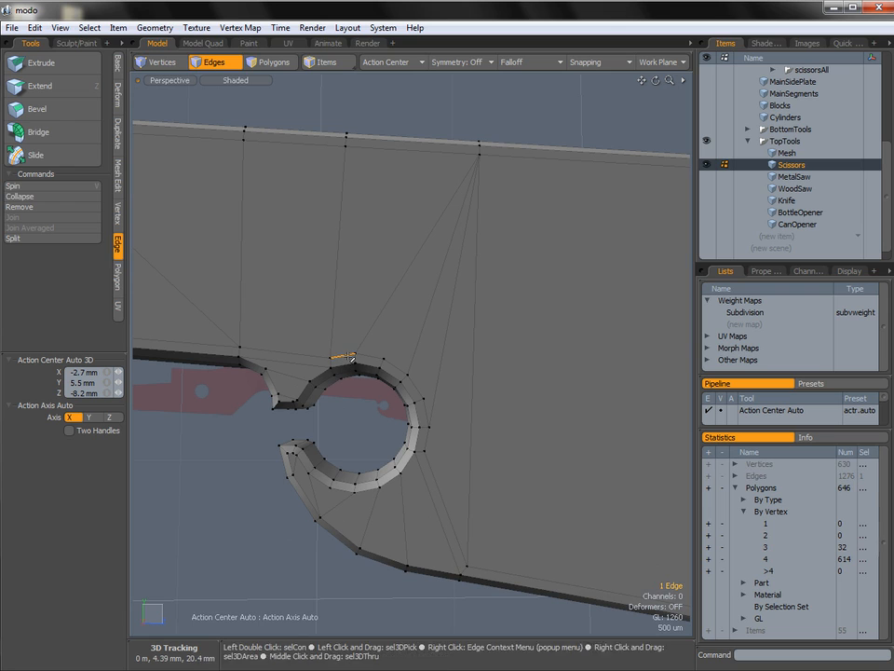
shift+click(369, 356)
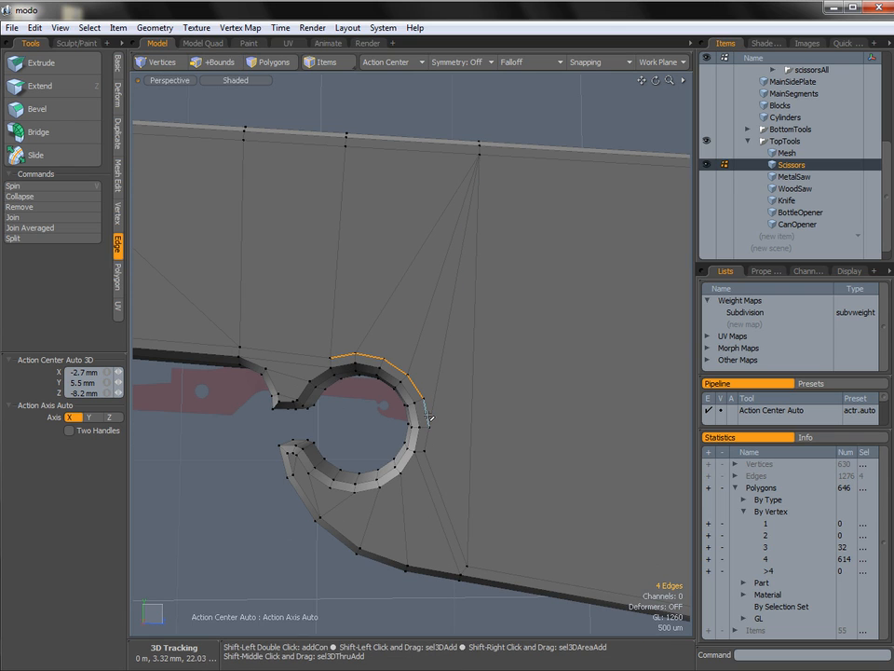
shift+click(428, 441)
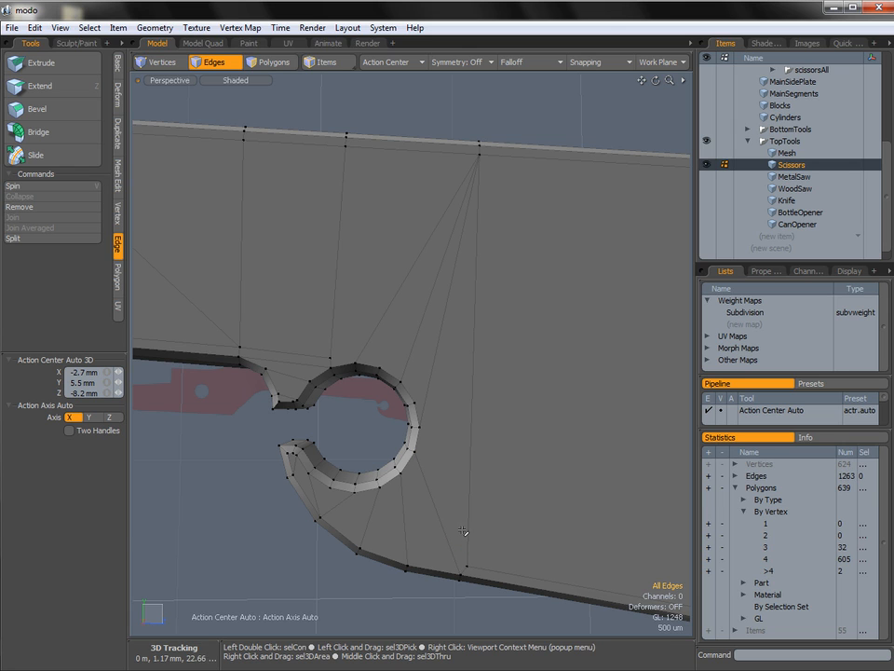
Connect the lower inset corner to the notch rim with Edge Slice, and remove the leftover inset edges above the neck.
key(alt+c)
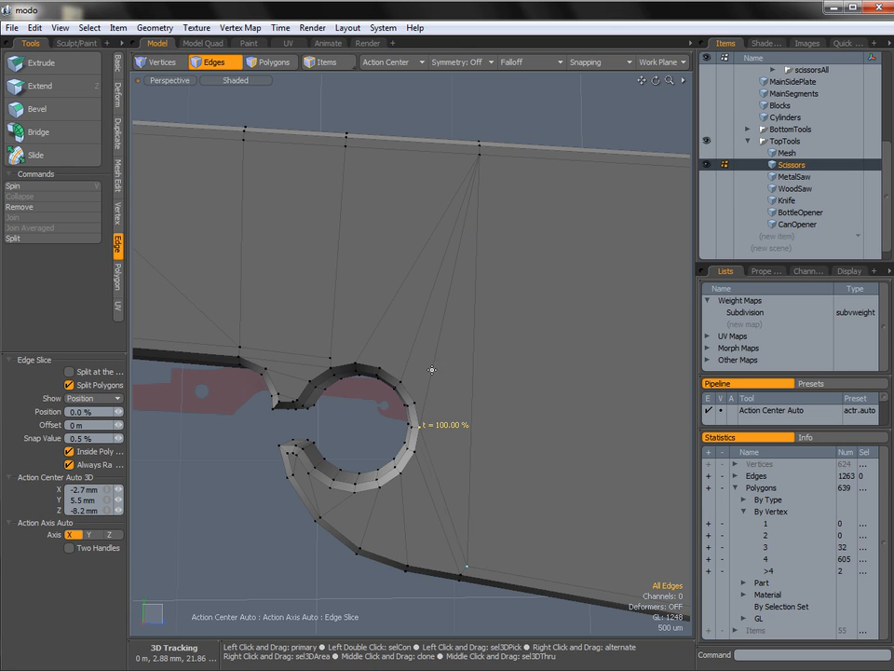
key(space)
ctrl+alt+drag(372, 349, 345, 354)
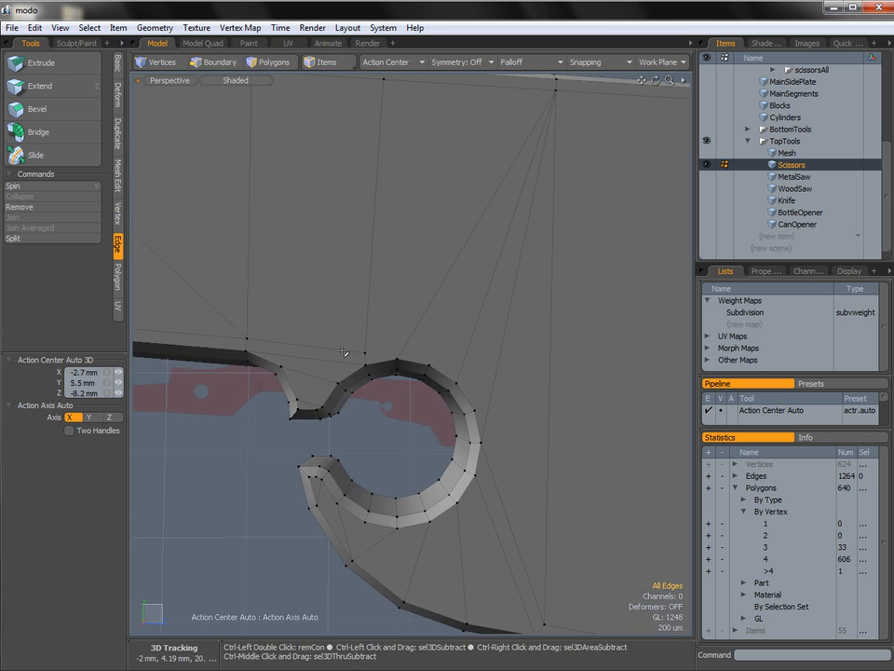
click(344, 351)
key(BackSpace)
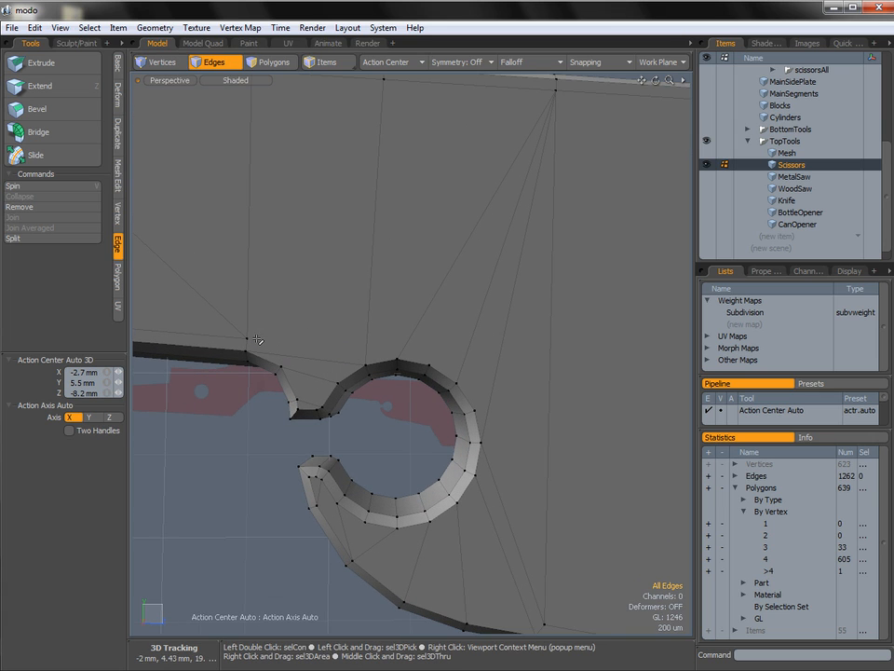
click(308, 359)
key(BackSpace)
Use Edge Slice to connect the inset corner and the neck's outline vertex to the upper notch rim.
key(alt+c)
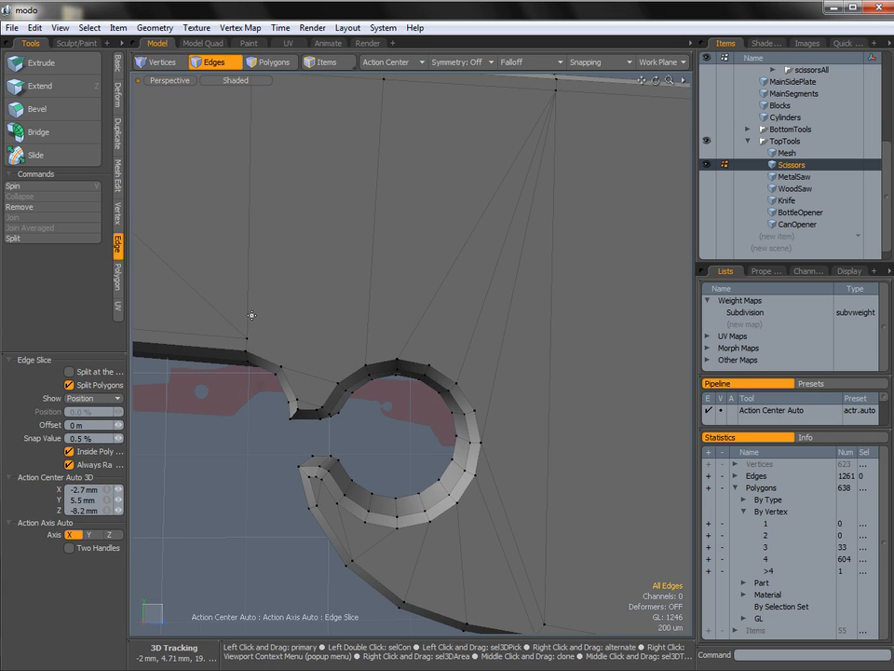
click(337, 382)
key(ctrl+z)
key(ctrl+z)
drag(249, 323, 247, 338)
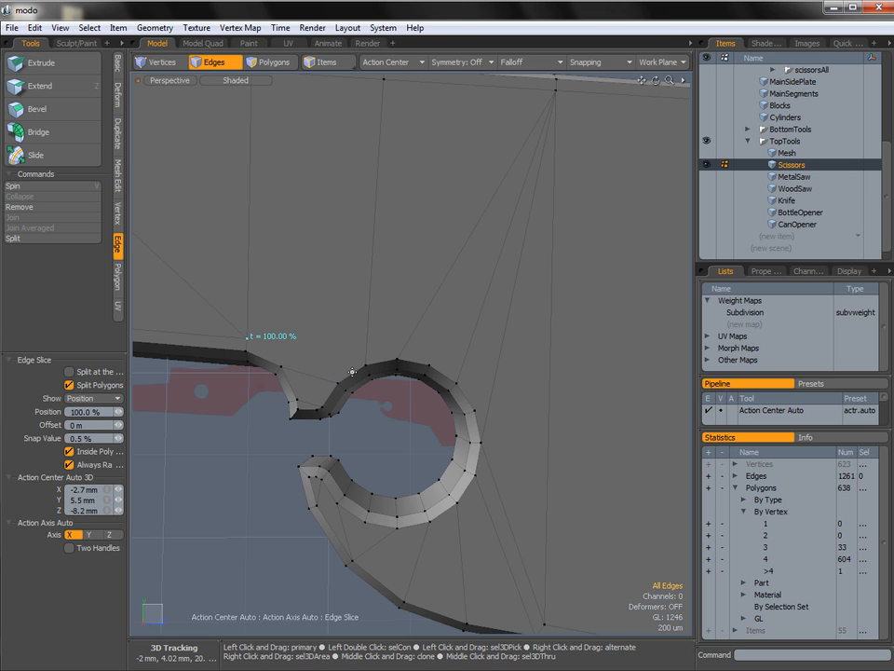
click(338, 381)
drag(339, 382, 319, 384)
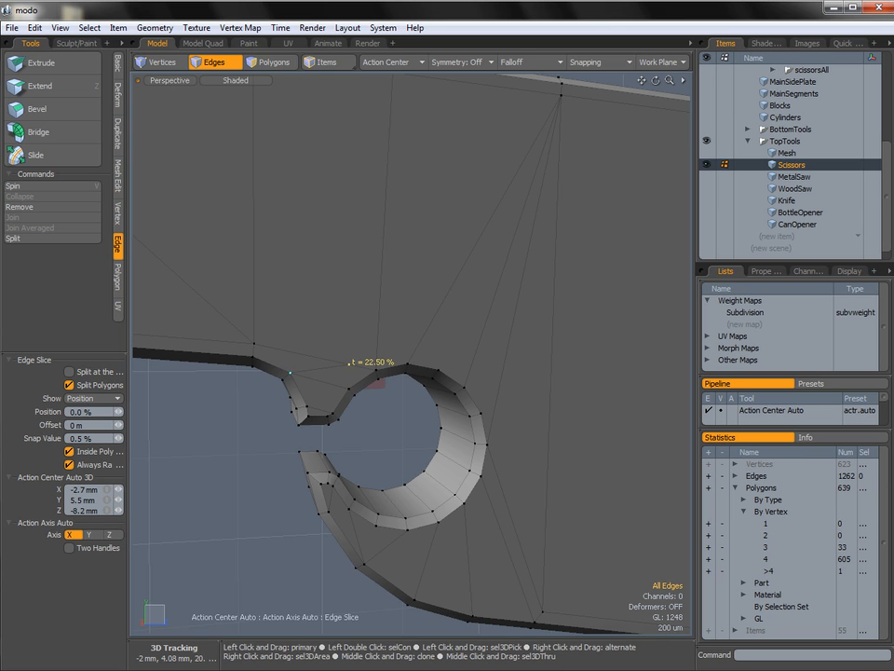
click(376, 370)
key(q)
Show the scissorsAll reference group and switch the viewport to the Right view.
ctrl+alt+drag(456, 419, 377, 410)
mouse_move(377, 410)
alt+mouse_down()
mouse_move(424, 362)
mouse_move(463, 415)
mouse_move(432, 463)
mouse_move(393, 471)
mouse_move(309, 445)
mouse_move(372, 410)
alt+mouse_up()
alt+drag(448, 367, 559, 419)
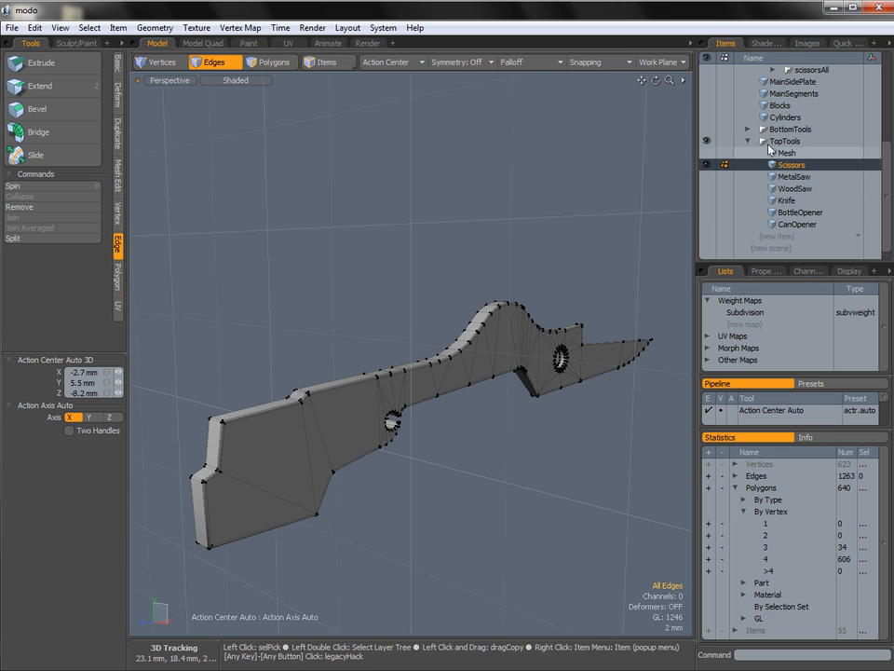
scroll(731, 119, up, 3)
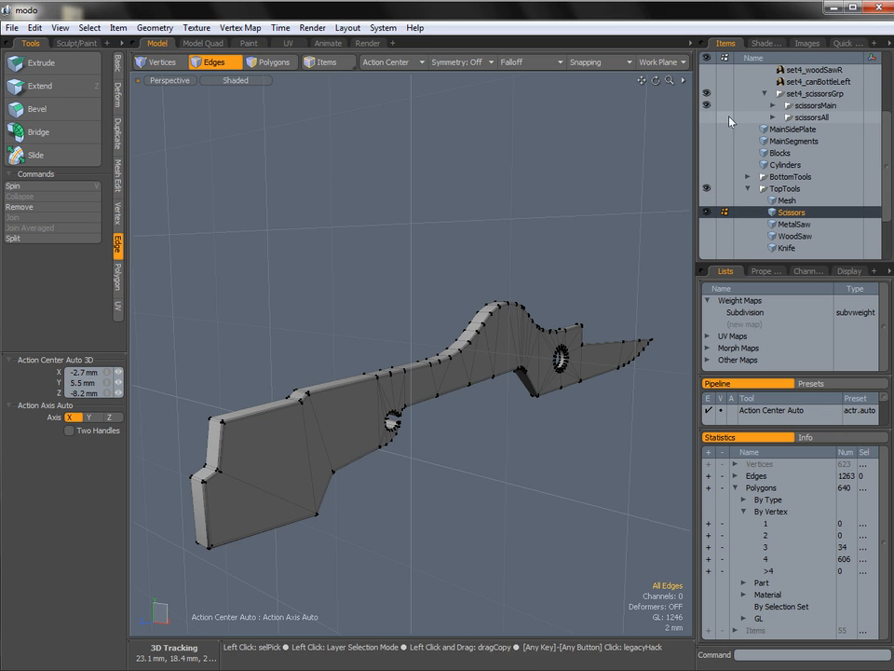
key(ctrl+space)
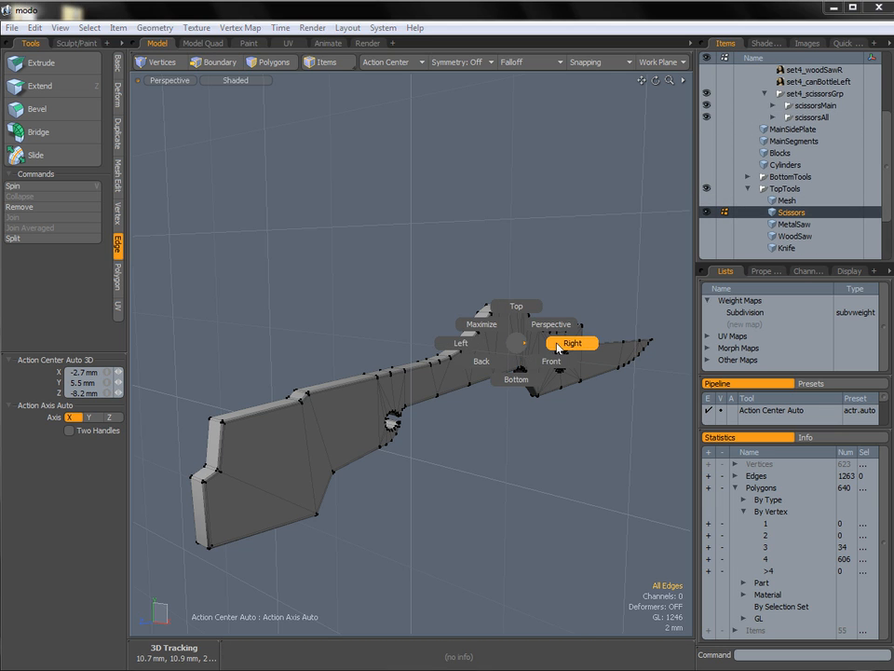
click(559, 346)
ctrl+alt+drag(561, 346, 505, 365)
alt+shift+drag(586, 438, 504, 438)
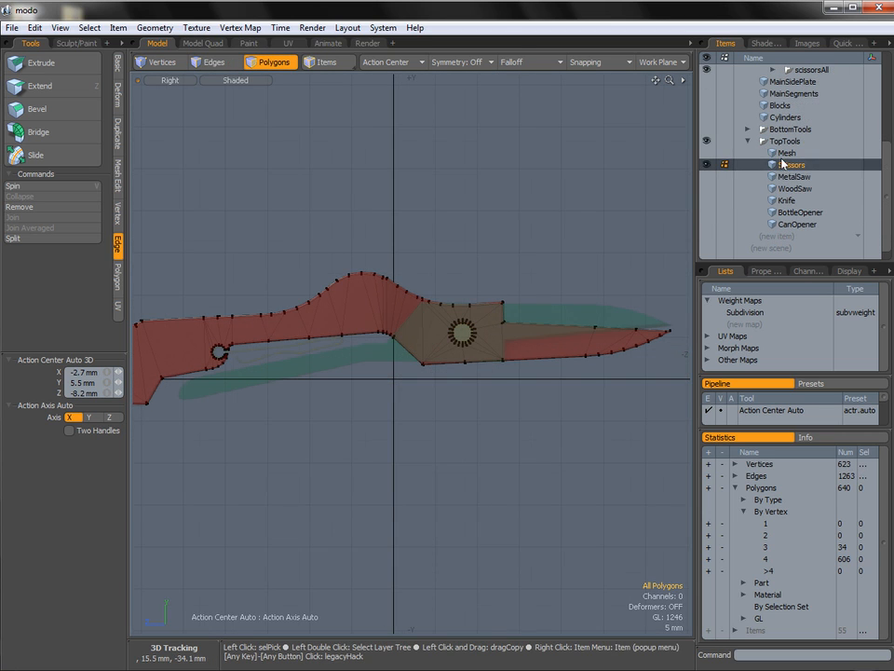
Delete the leftover Mesh item from the TopTools group and add a new mesh item.
click(775, 154)
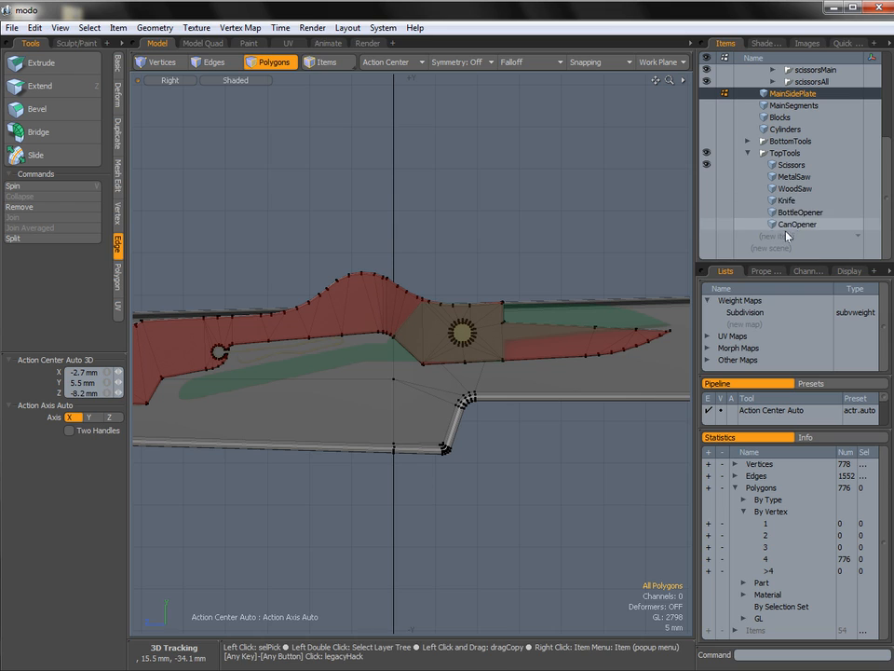
click(784, 234)
click(783, 236)
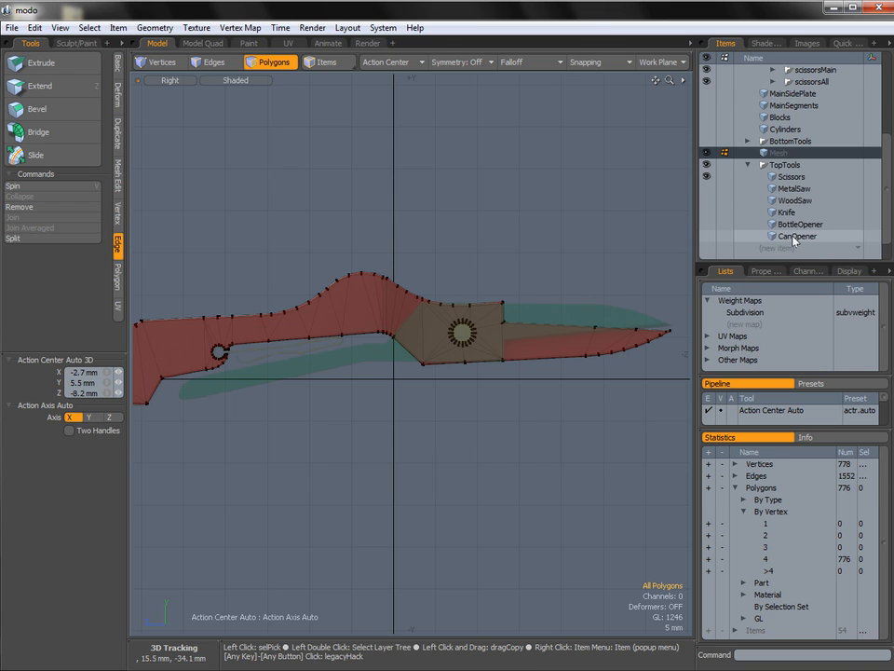
Rename the new mesh item Scissors2 and move it into the TopTools group.
double_click(788, 156)
text(Scissors2)
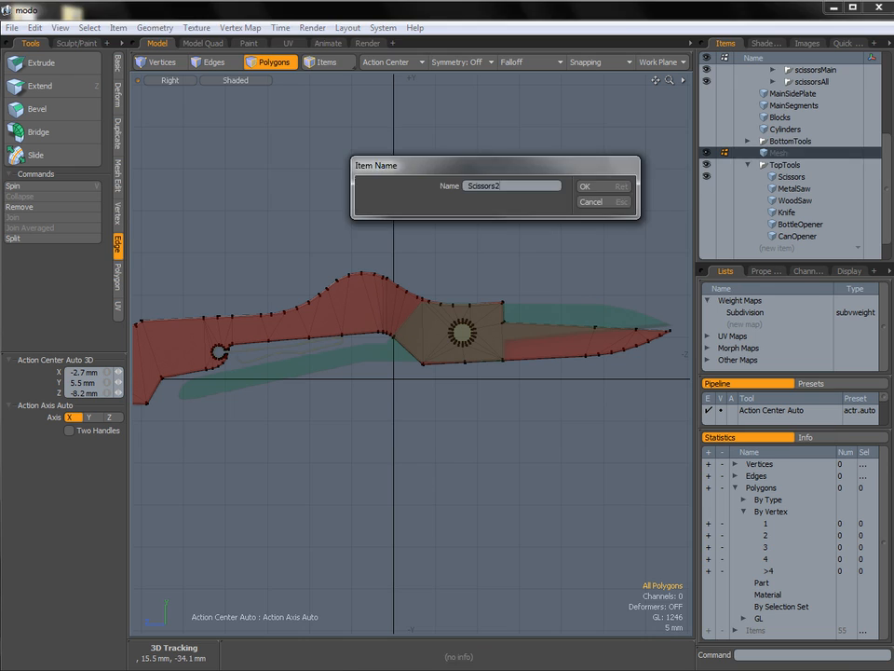
key(Return)
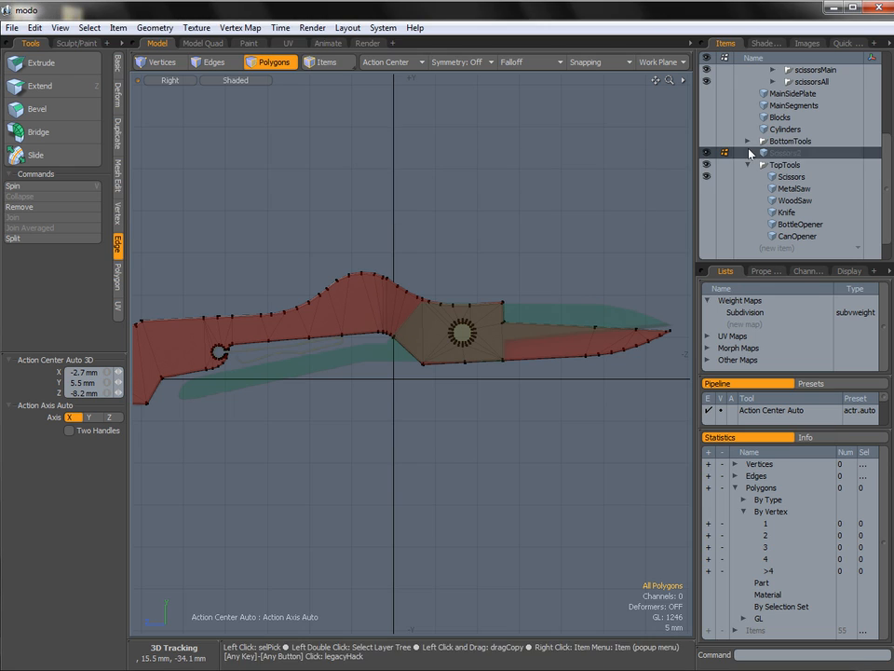
drag(791, 170, 763, 172)
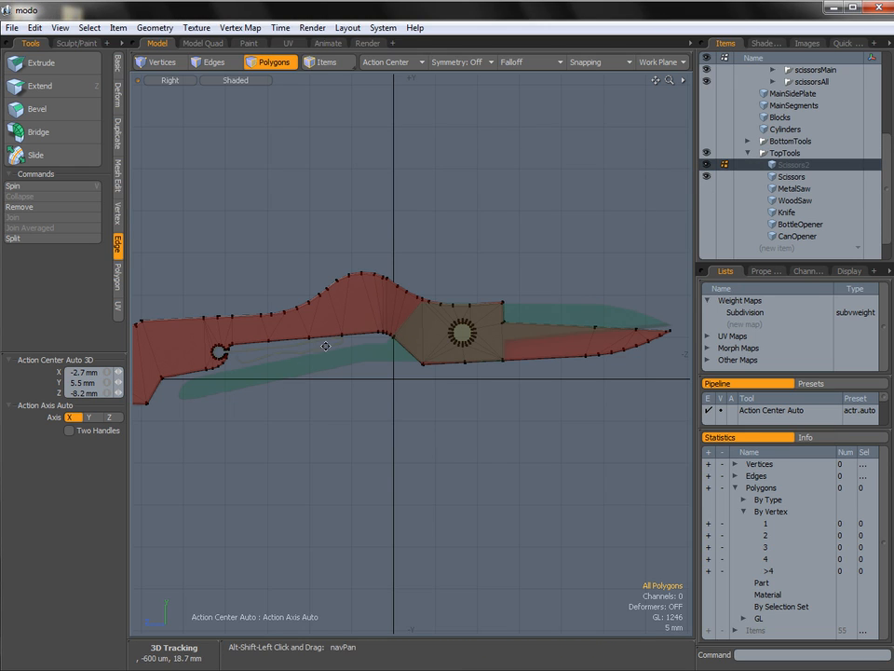
Hide the Scissors mesh and frame the scissors reference images.
alt+shift+drag(327, 345, 342, 324)
click(707, 177)
alt+shift+drag(431, 310, 420, 293)
alt+shift+drag(298, 338, 305, 339)
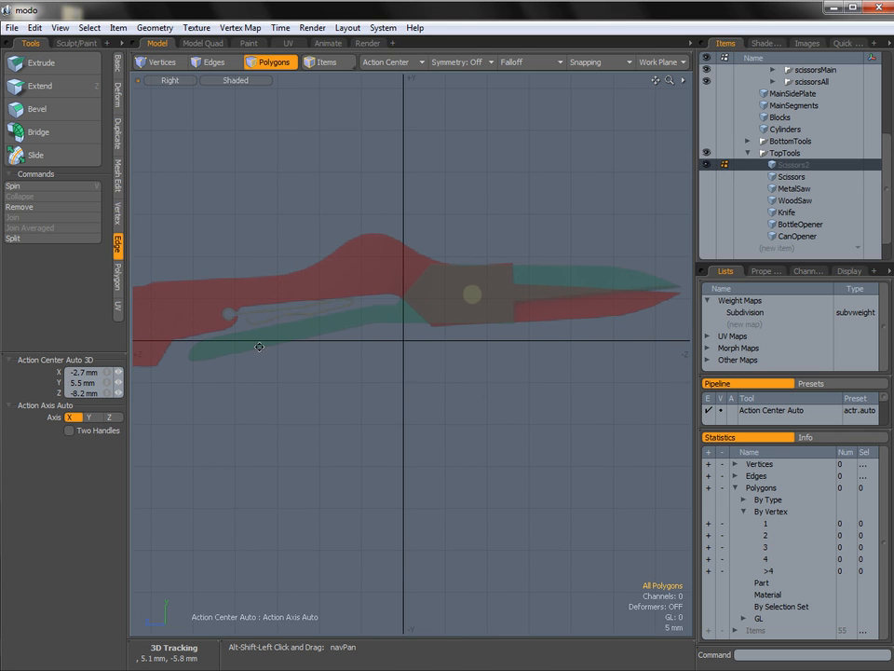
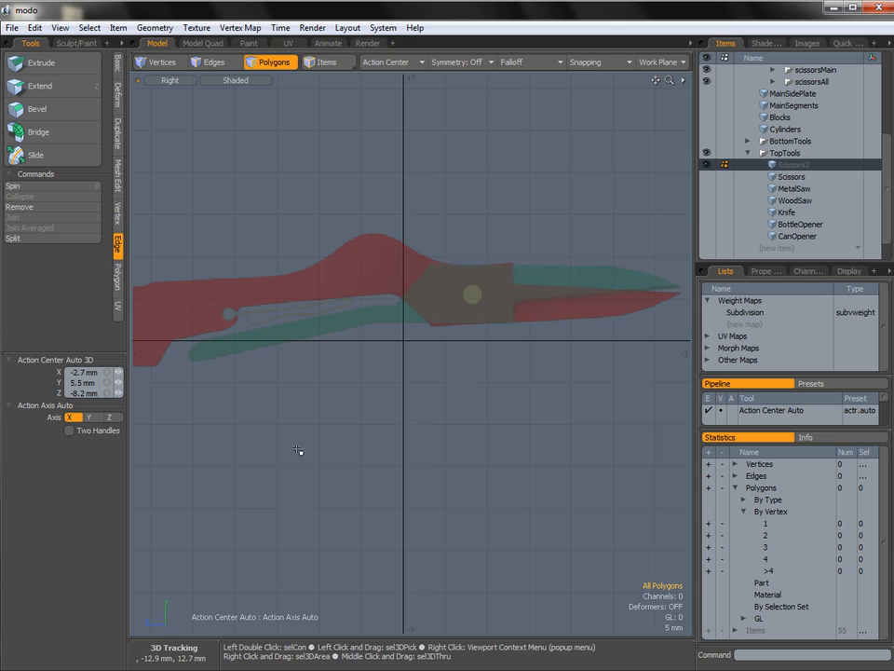
Start a Pen polygon tracing the green scissors part's handle, from its rounded end along the upper edge to the bend.
click(117, 64)
click(65, 90)
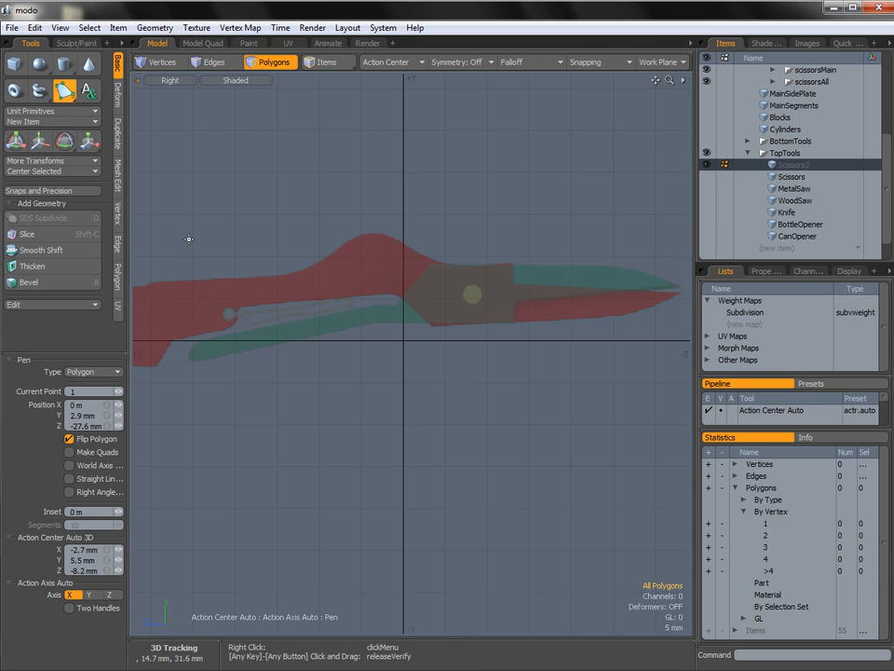
click(186, 361)
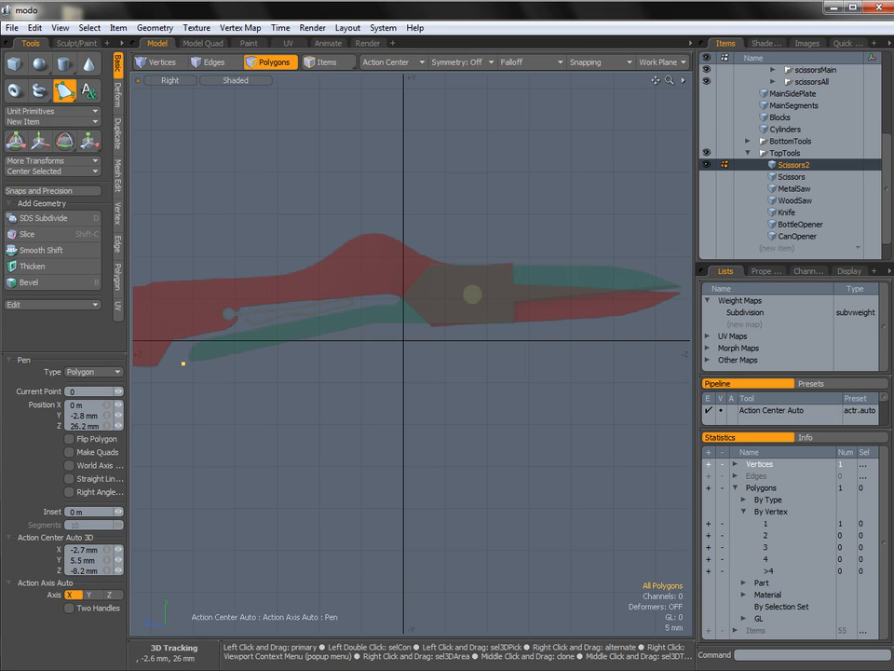
click(200, 340)
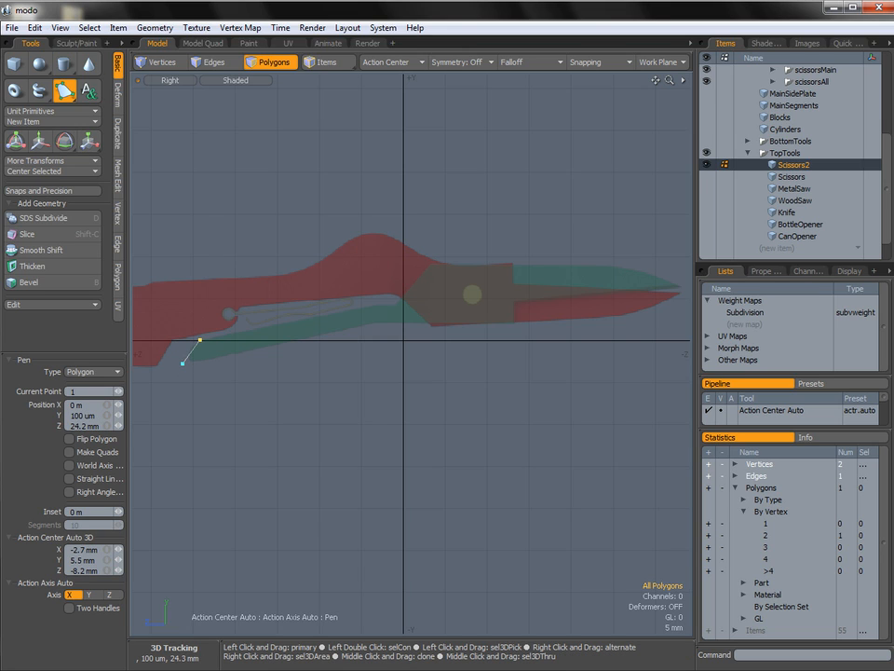
drag(200, 340, 198, 340)
click(370, 303)
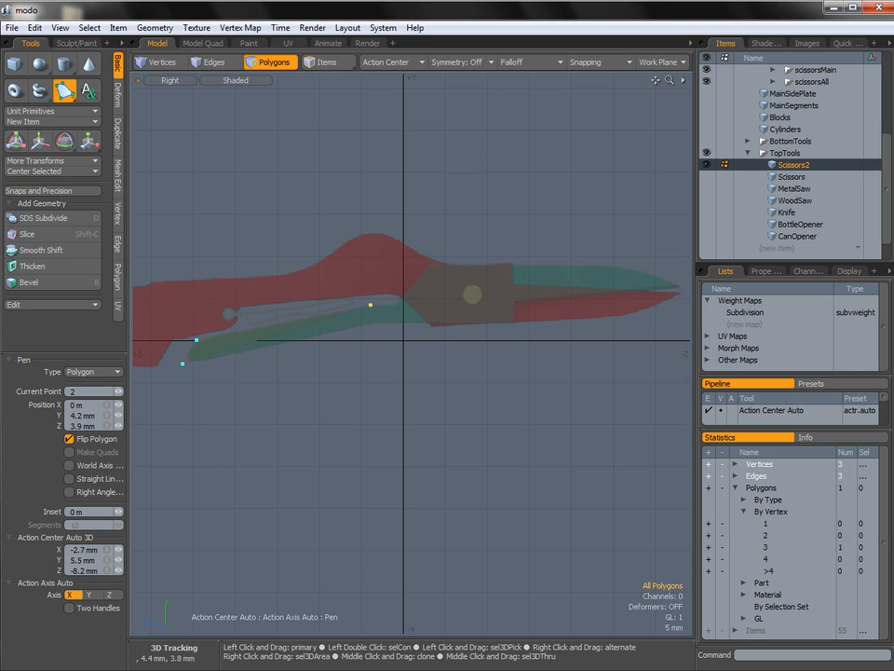
Continue the polygon outline along the top of the pivot plate and blade to the tip, fitting the points to the reference.
click(428, 266)
click(611, 266)
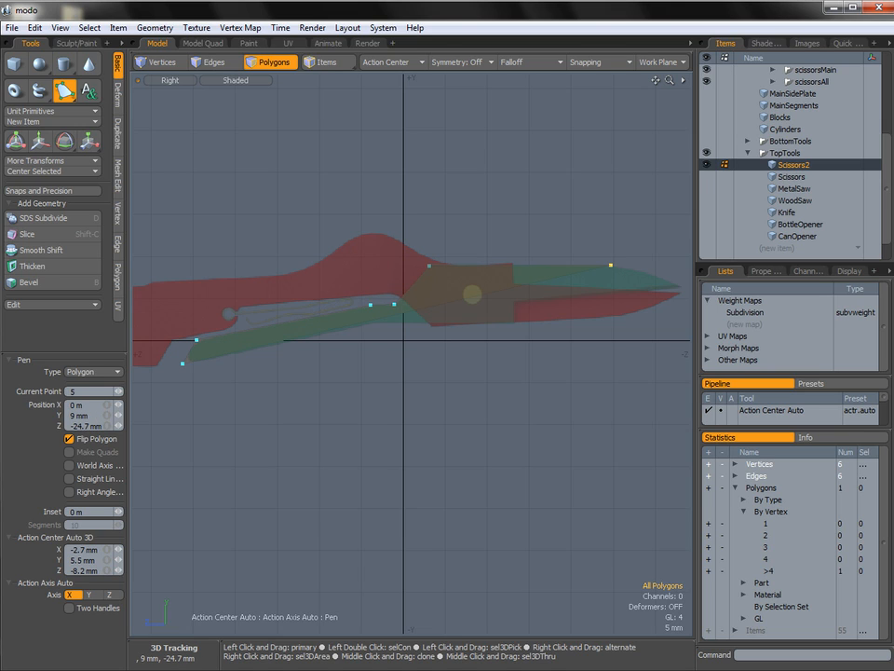
drag(611, 265, 614, 266)
click(681, 286)
alt+shift+drag(620, 267, 562, 280)
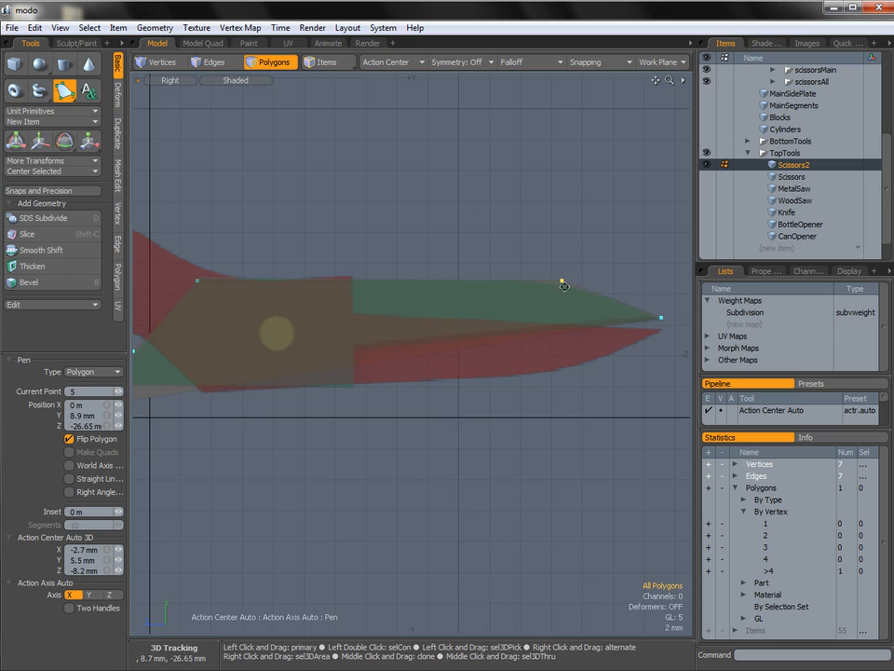
alt+shift+drag(647, 313, 634, 297)
click(649, 302)
Complete the outline with points at the notch behind the blade, the plate's lower corner and the handle's lower bend.
alt+shift+drag(429, 335, 463, 329)
click(376, 327)
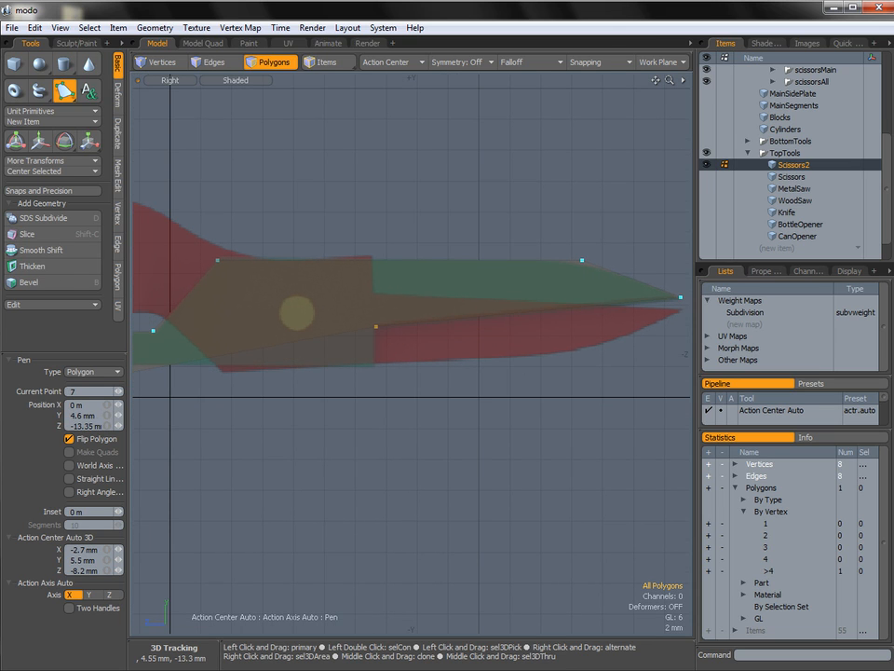
click(375, 364)
alt+shift+drag(393, 366, 606, 356)
click(331, 355)
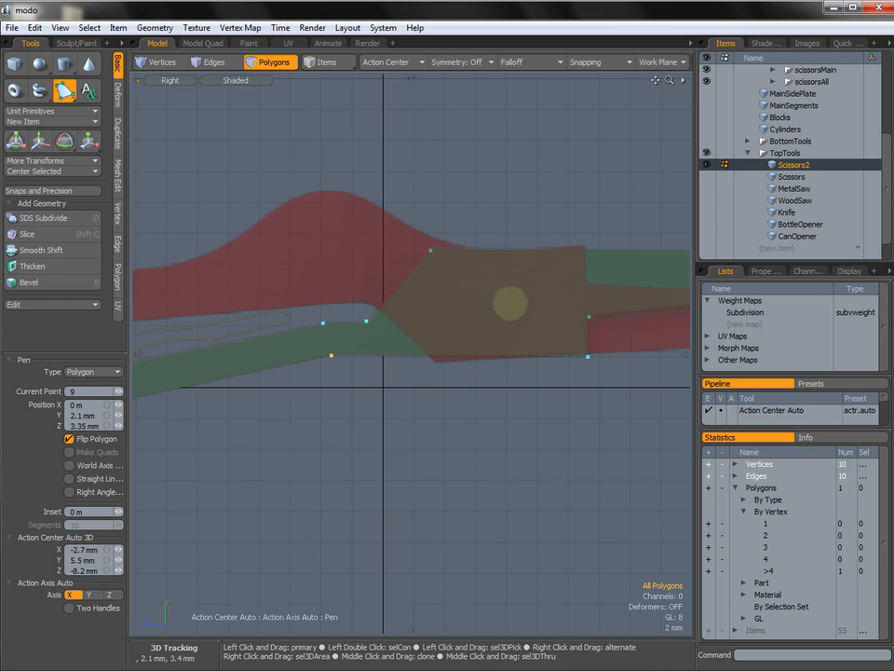
key(space)
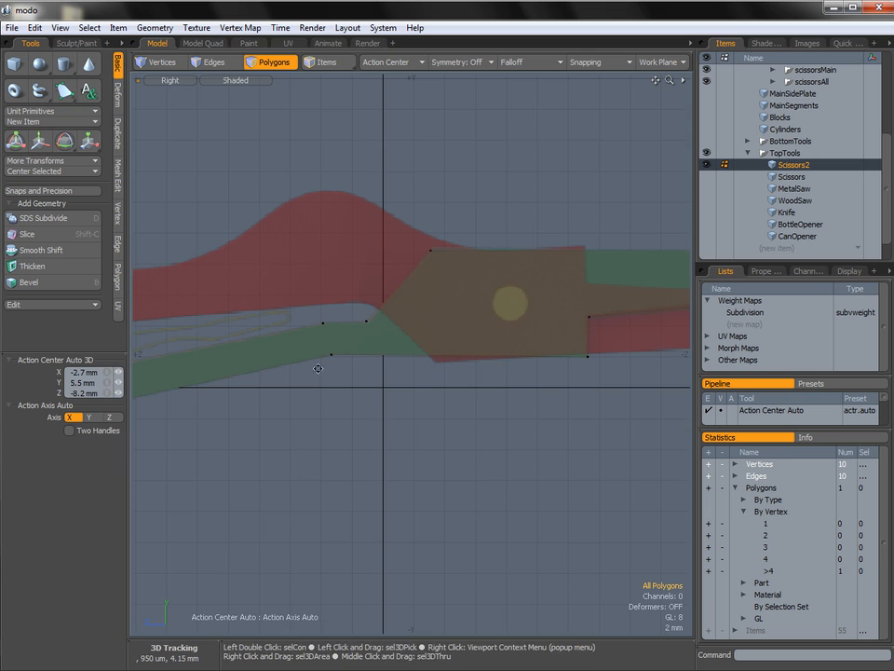
Nudge the upper vertex at the handle's end to line up with the reference silhouette.
alt+shift+drag(319, 367, 330, 383)
ctrl+alt+drag(427, 378, 351, 379)
scroll(349, 379, up, 4)
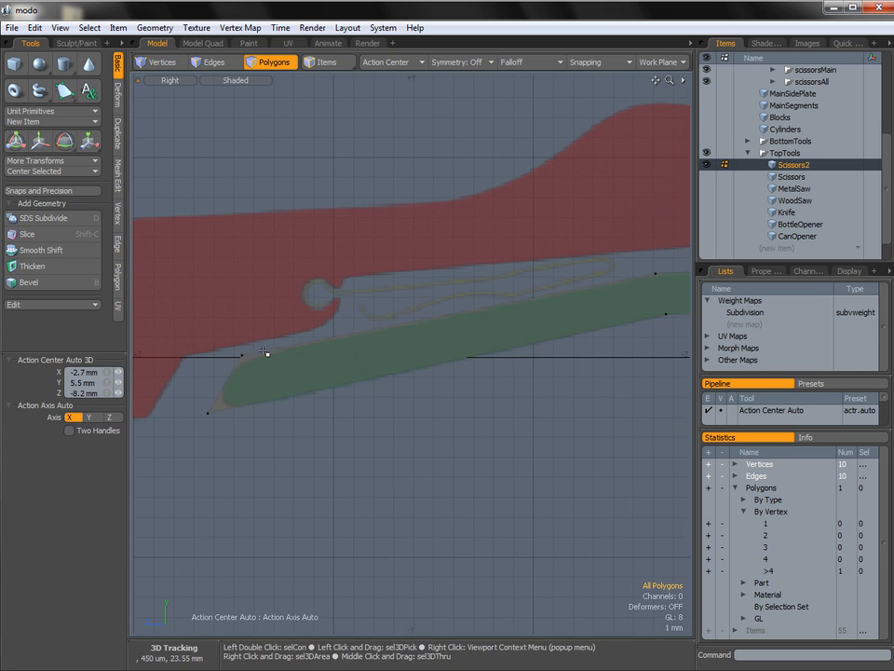
key(1)
click(241, 356)
key(w)
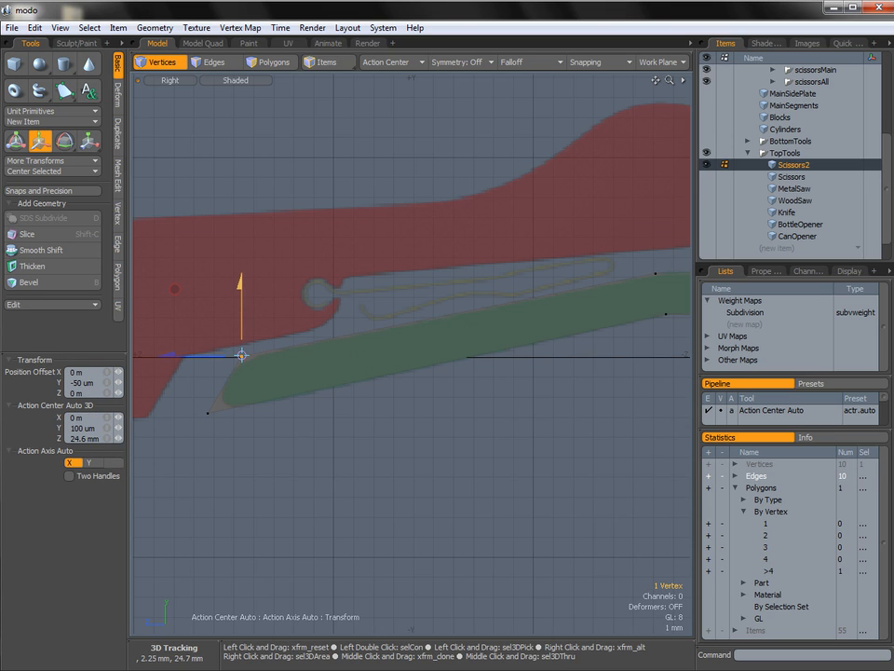
key(space)
Round the lower vertex at the handle's end with a Vertex Bevel of 1.57 mm inset and round level 2.
click(208, 412)
alt+shift+drag(301, 389, 280, 393)
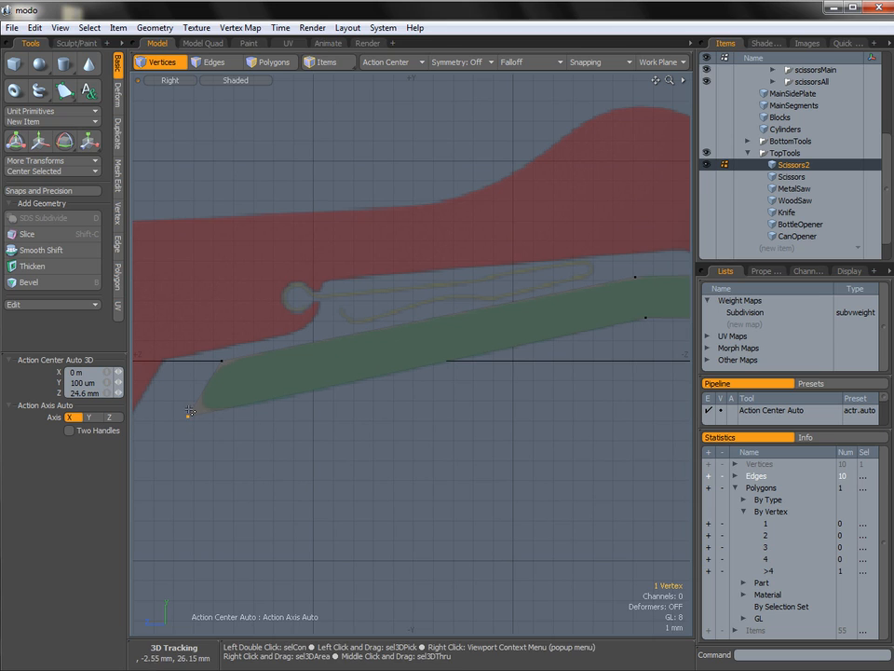
key(b)
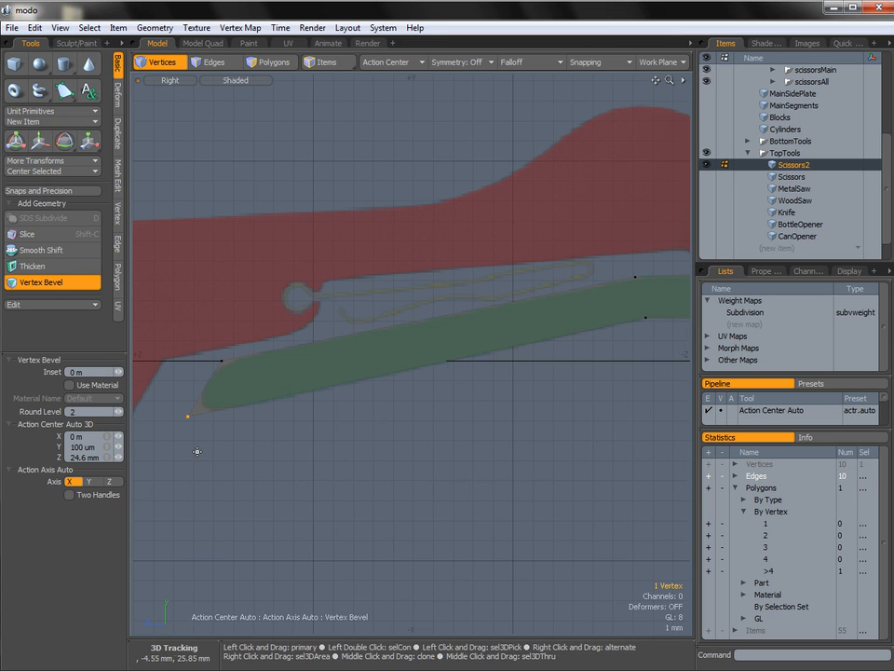
drag(194, 410, 197, 410)
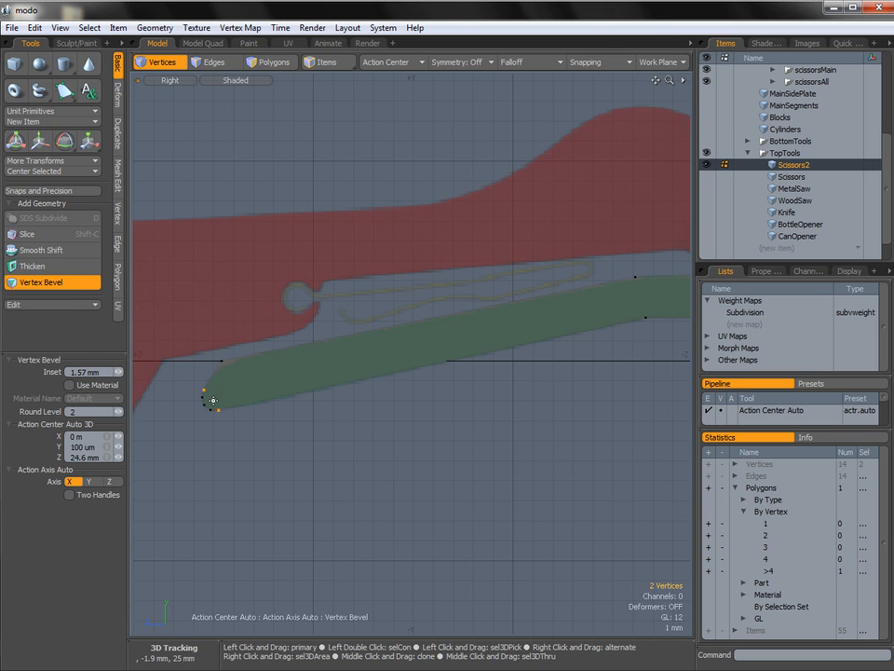
key(Escape)
Bevel the upper vertex at the handle's end to round it along the reference.
click(222, 360)
key(b)
drag(220, 445, 244, 446)
key(space)
click(302, 471)
Bevel the vertex at the bend on the handle's upper edge with round level 2 to smooth it.
mouse_move(226, 372)
ctrl+alt+mouse_down()
mouse_move(294, 379)
mouse_move(241, 374)
ctrl+alt+mouse_up()
alt+shift+drag(397, 378, 233, 417)
alt+shift+drag(408, 372, 269, 396)
click(383, 324)
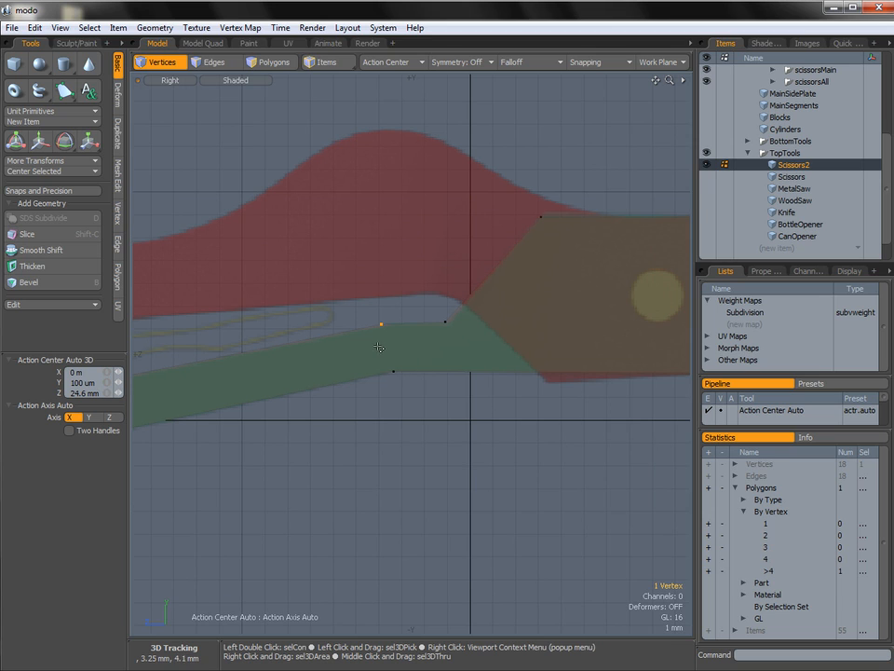
key(b)
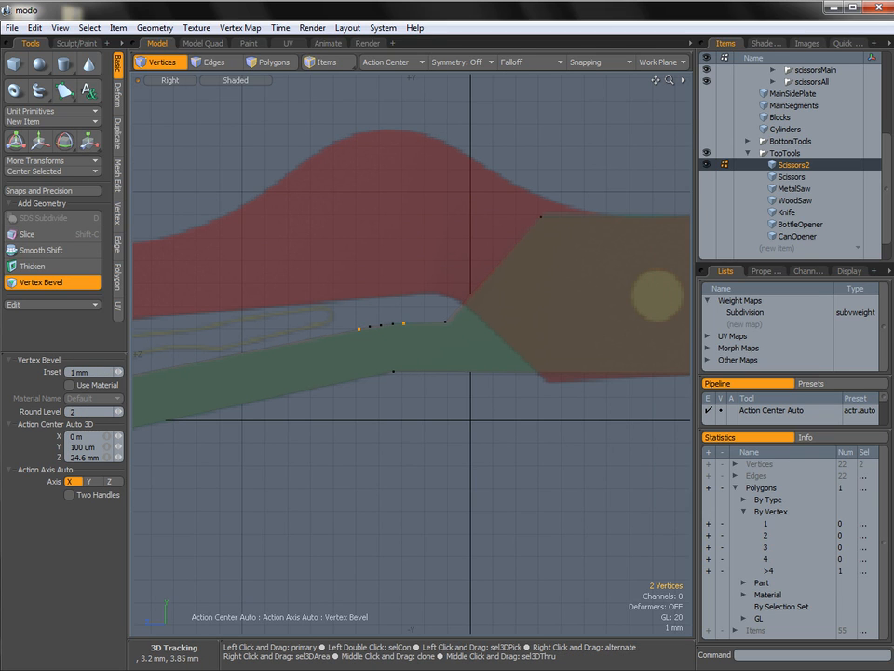
key(space)
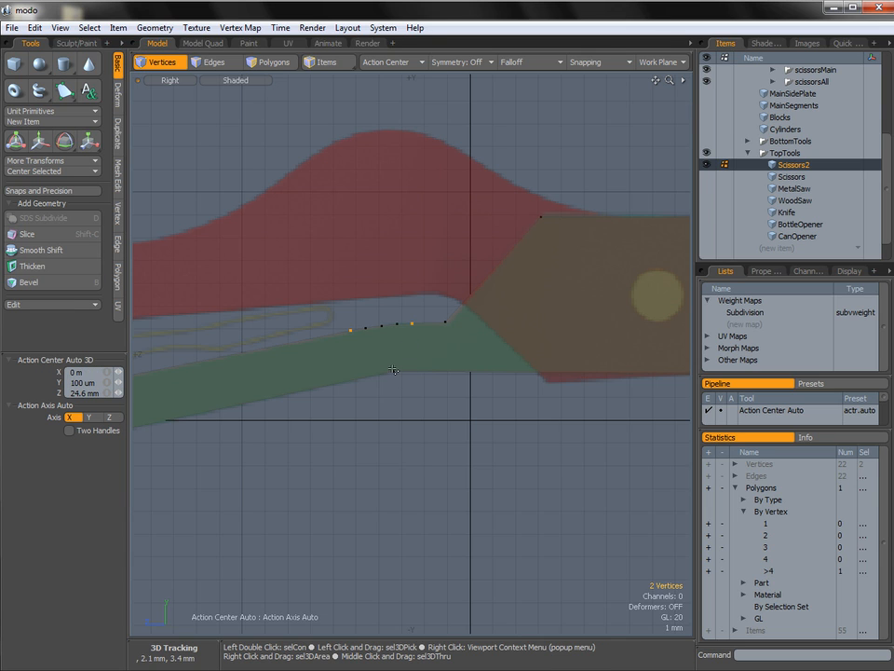
Bevel the vertex on the blade's upper edge near the tip with a 3.74 mm inset and round level 3.
alt+shift+drag(549, 374, 431, 390)
alt+shift+drag(542, 376, 322, 387)
alt+shift+drag(516, 352, 491, 352)
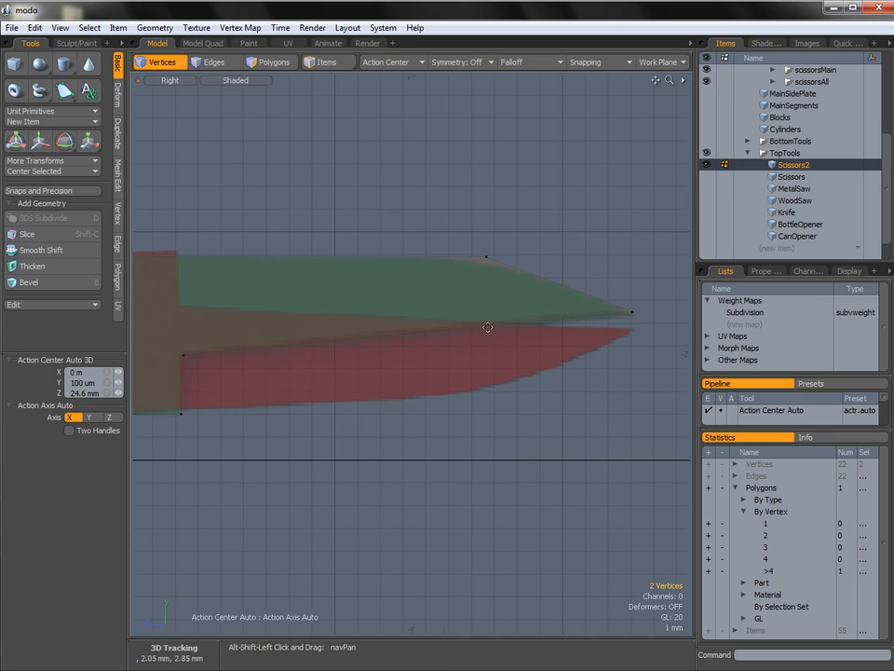
click(487, 256)
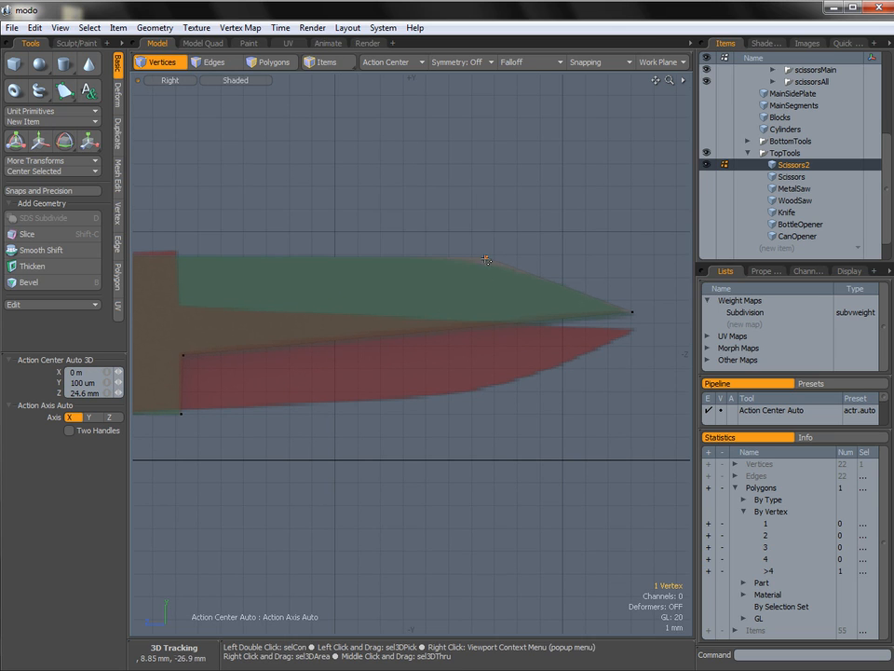
key(b)
drag(562, 289, 584, 291)
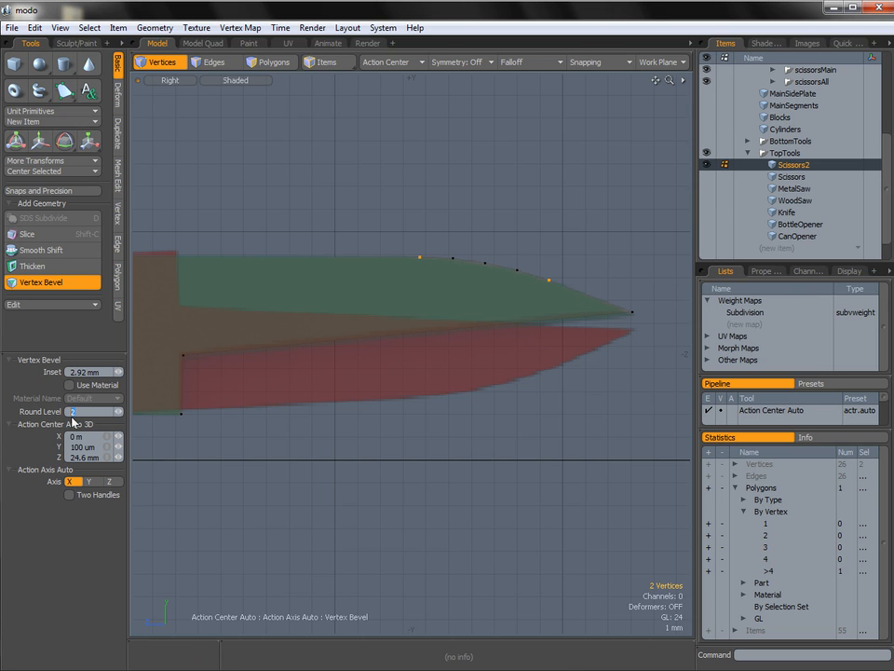
text(3)
key(Return)
drag(406, 316, 425, 316)
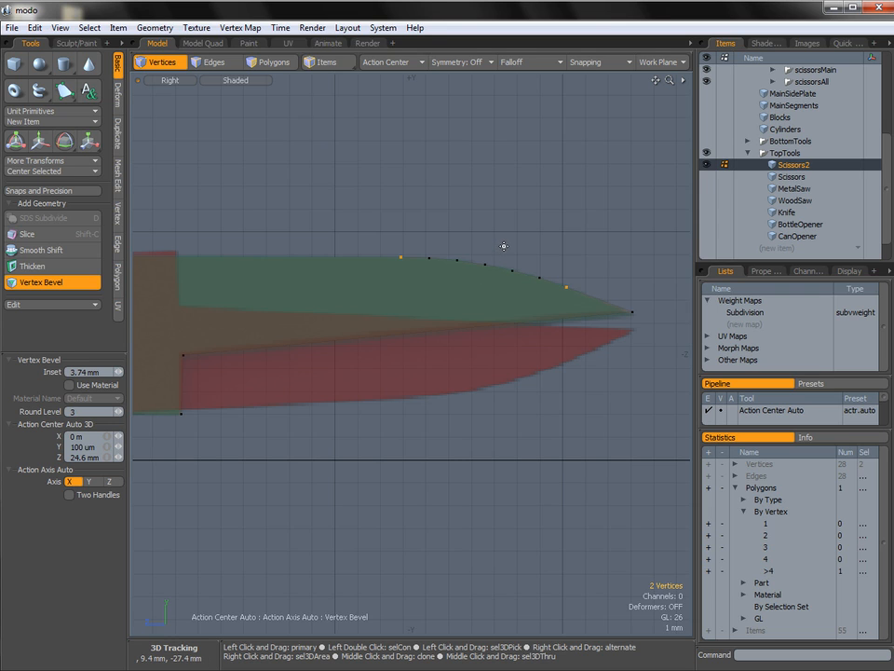
alt+shift+drag(529, 248, 558, 245)
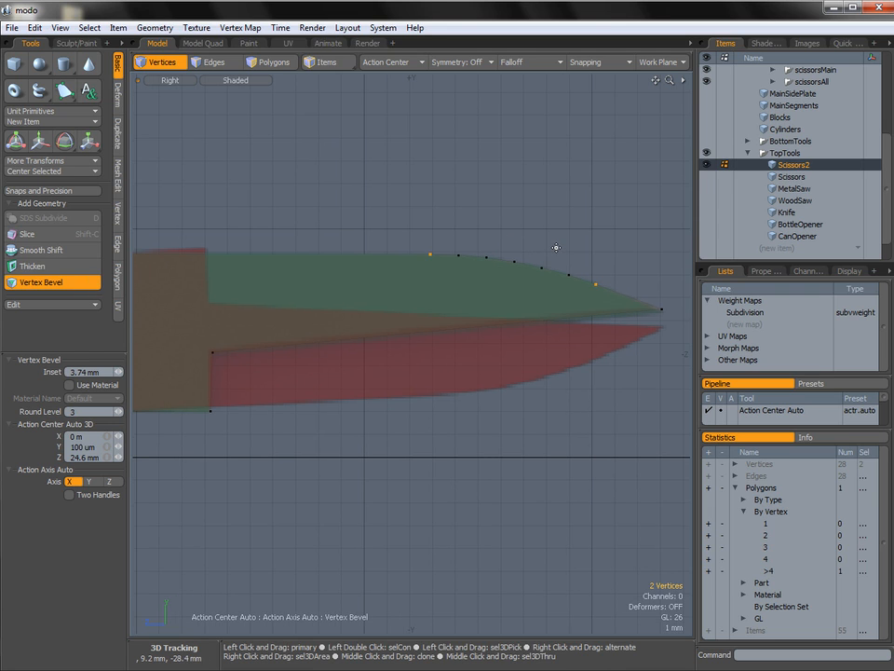
key(space)
click(506, 295)
Check the outline against the references in perspective and switch the viewport to the Top view.
key(ctrl+space)
click(529, 276)
alt+drag(527, 279, 373, 318)
alt+shift+drag(424, 337, 557, 295)
alt+drag(522, 297, 474, 253)
key(ctrl+space)
click(471, 281)
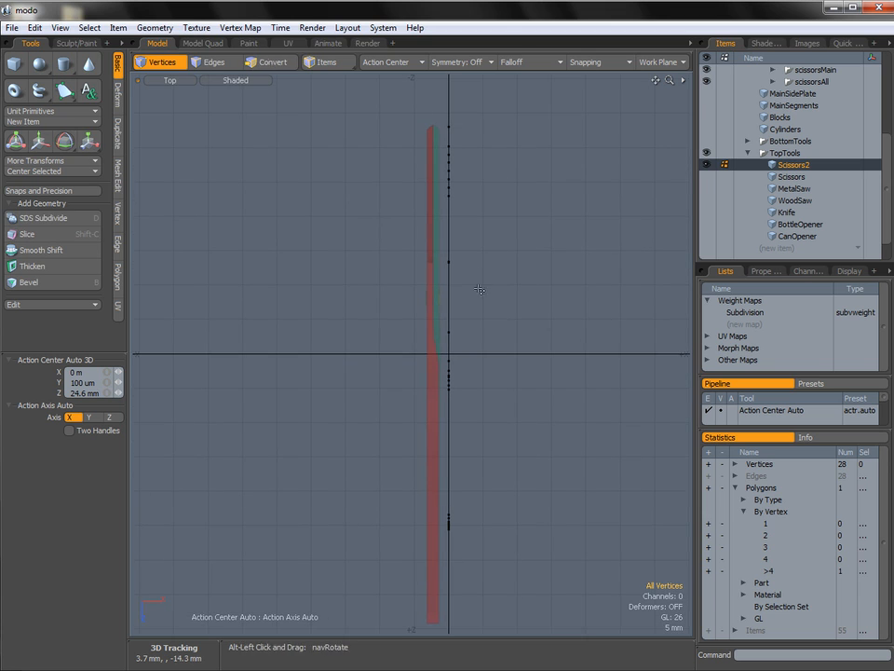
Select the outline polygon and move it -2.2 mm along X onto the green scissors part in the reference.
key(3)
mouse_move(480, 380)
right_down()
mouse_move(515, 458)
mouse_move(285, 429)
mouse_move(522, 149)
mouse_move(524, 165)
right_up()
mouse_move(447, 235)
alt+shift+mouse_down()
mouse_move(451, 290)
mouse_move(438, 305)
alt+shift+mouse_up()
ctrl+alt+drag(442, 307, 522, 317)
alt+shift+drag(494, 290, 490, 347)
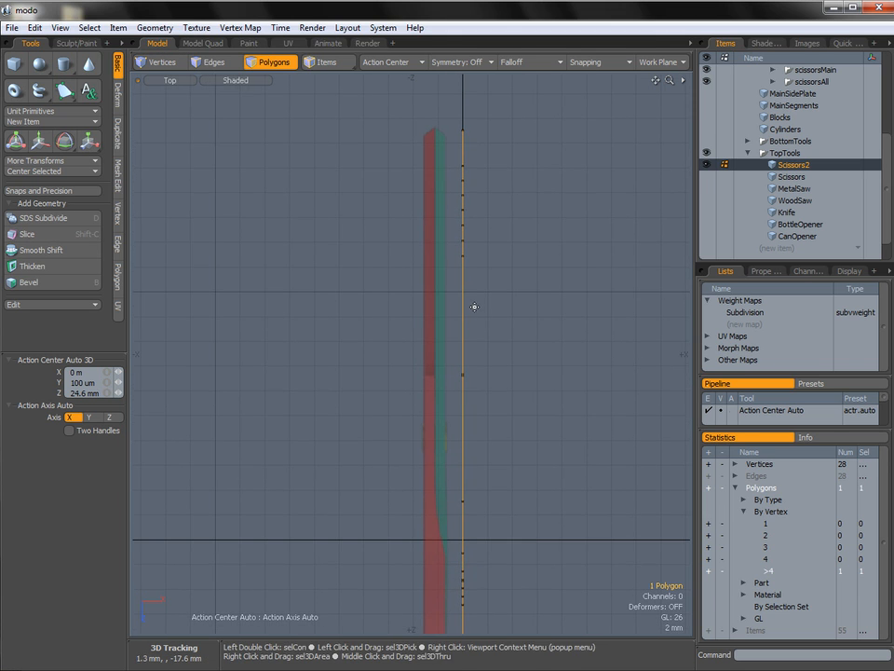
key(w)
drag(514, 495, 486, 494)
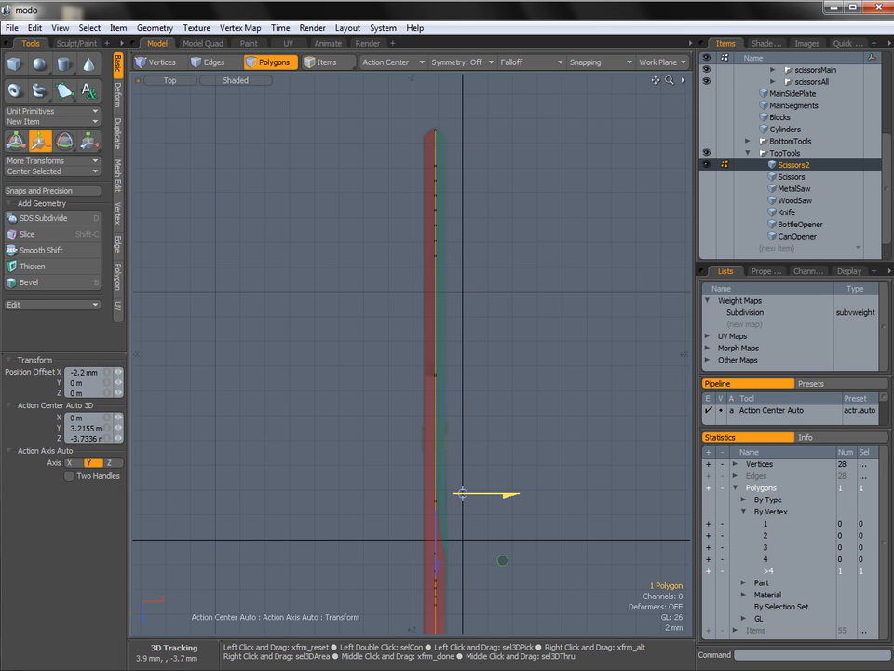
Extrude the outline polygon along X to give the second scissors piece its thickness.
key(shift+x)
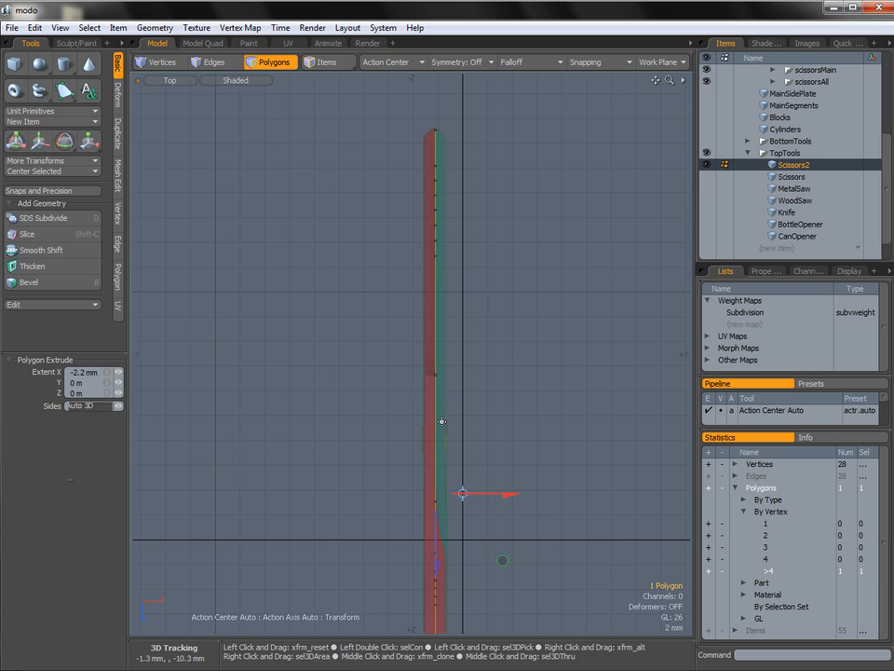
click(437, 419)
drag(460, 494, 470, 493)
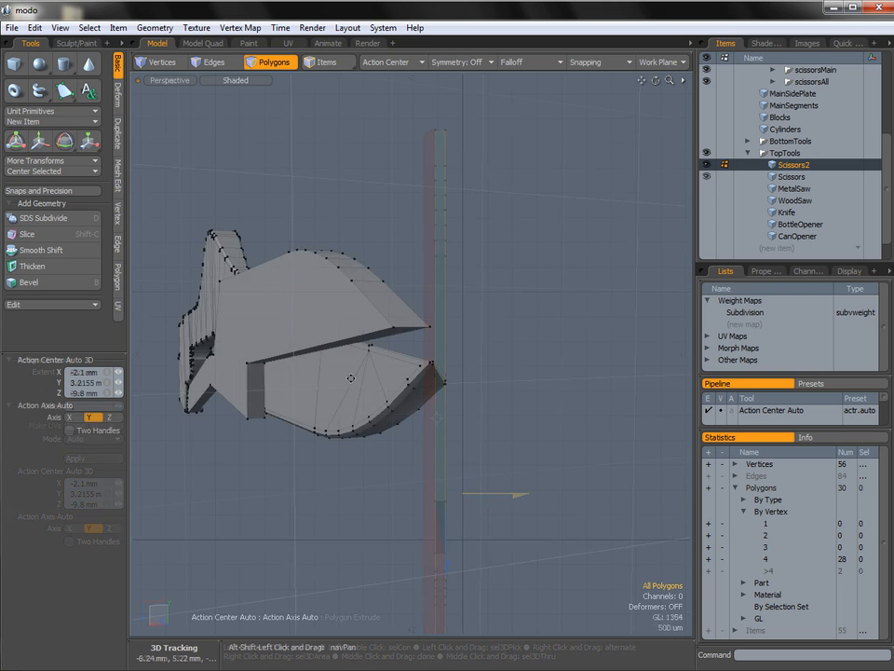
alt+drag(351, 377, 417, 365)
Select the outer cutting edge along the blade's underside and raise it 600 um to form a sloped edge.
key(2)
click(407, 355)
alt+drag(417, 364, 391, 365)
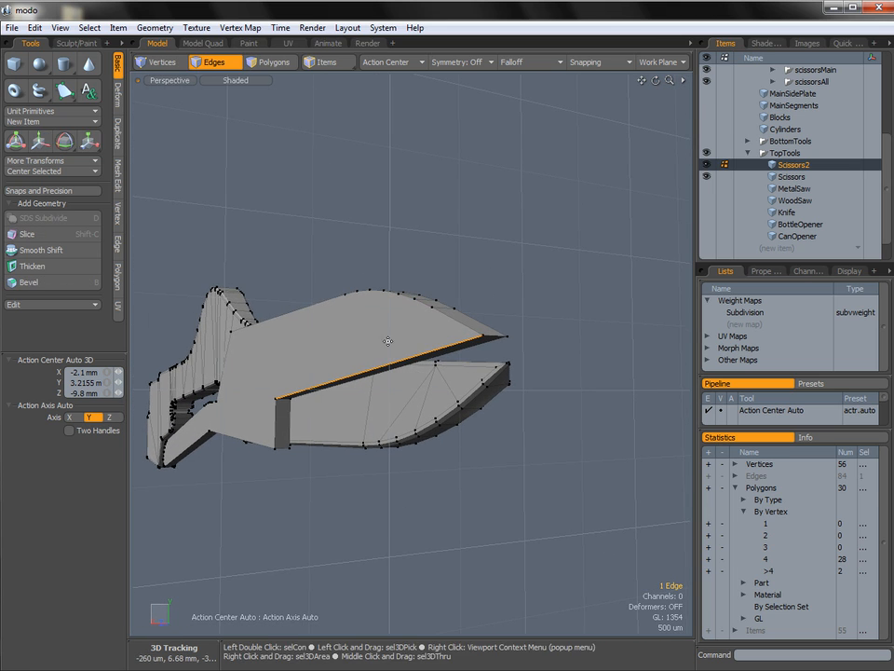
key(w)
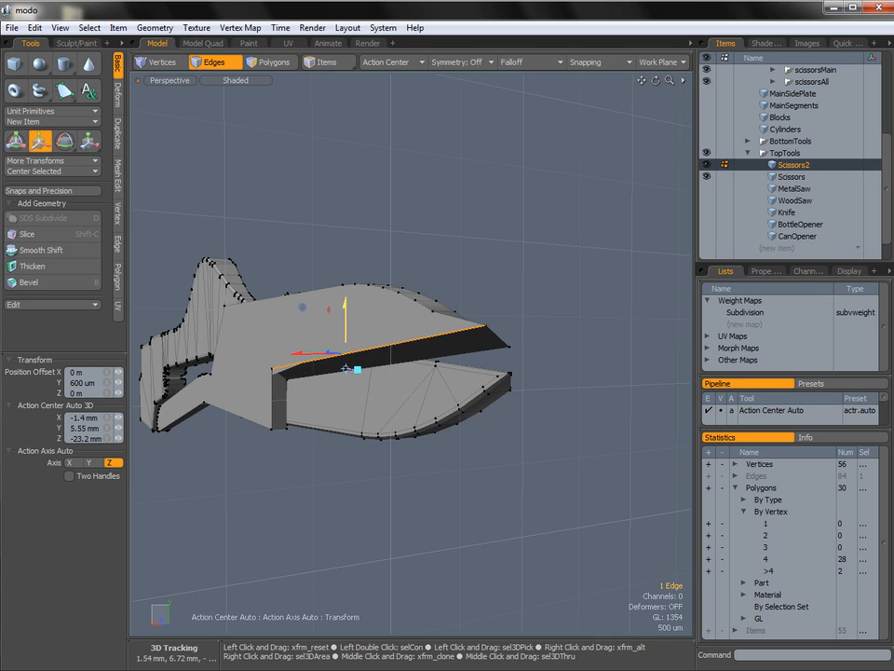
ctrl+alt+drag(349, 328, 415, 335)
alt+drag(414, 336, 447, 343)
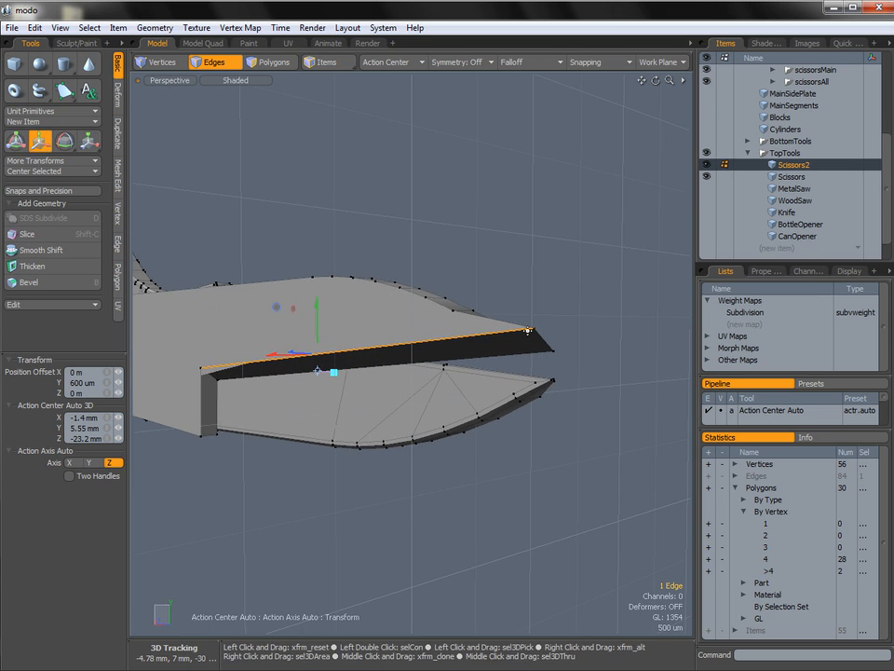
Move the raised cutting edge's tip vertex 1.56 mm along Z, back from the blade's point.
key(space)
key(1)
mouse_move(536, 345)
alt+mouse_down()
mouse_move(607, 352)
mouse_move(543, 337)
alt+mouse_up()
key(w)
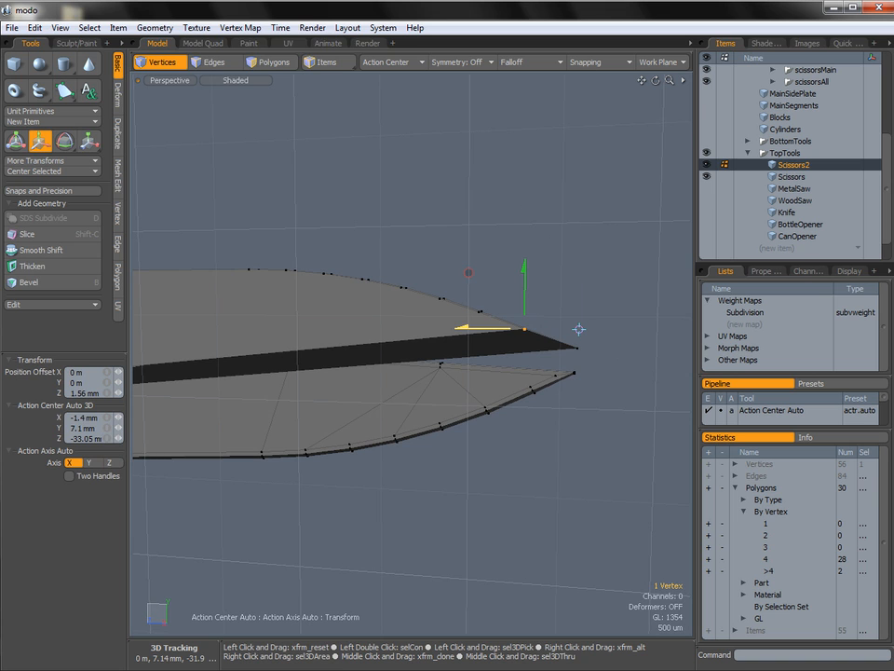
key(space)
click(578, 328)
Slice the side face from the notch behind the blade to the corner where plate and handle meet, and hide the Scissors mesh.
alt+drag(568, 352, 335, 360)
alt+drag(442, 366, 563, 364)
ctrl+alt+drag(410, 364, 363, 367)
alt+shift+drag(363, 367, 447, 400)
key(c)
alt+drag(413, 336, 292, 399)
click(187, 382)
alt+drag(383, 393, 503, 350)
key(space)
click(707, 177)
Select the loop of polygons around the piece's rim and convert the selection to its boundary edges.
alt+drag(363, 371, 352, 422)
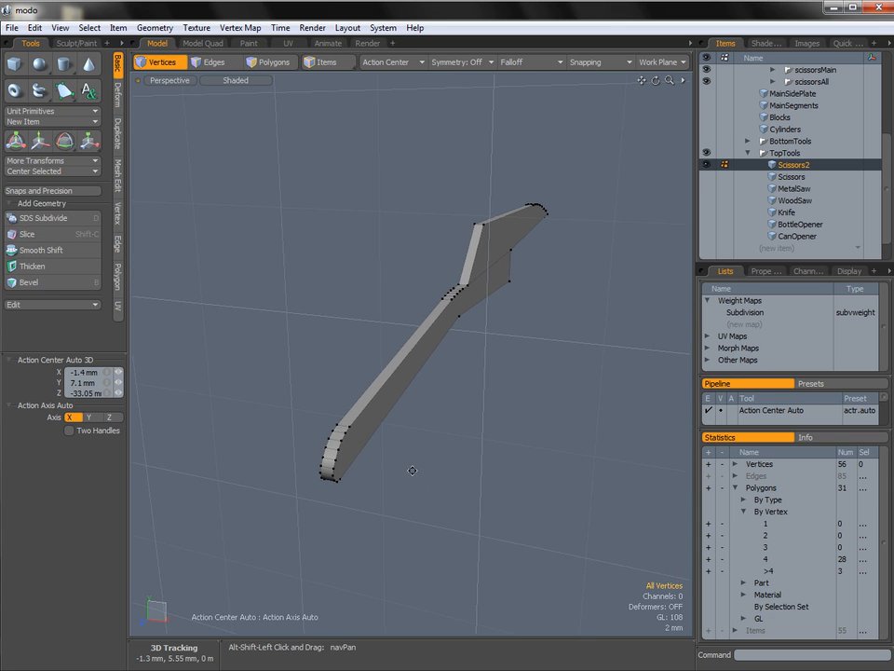
alt+drag(403, 453, 372, 430)
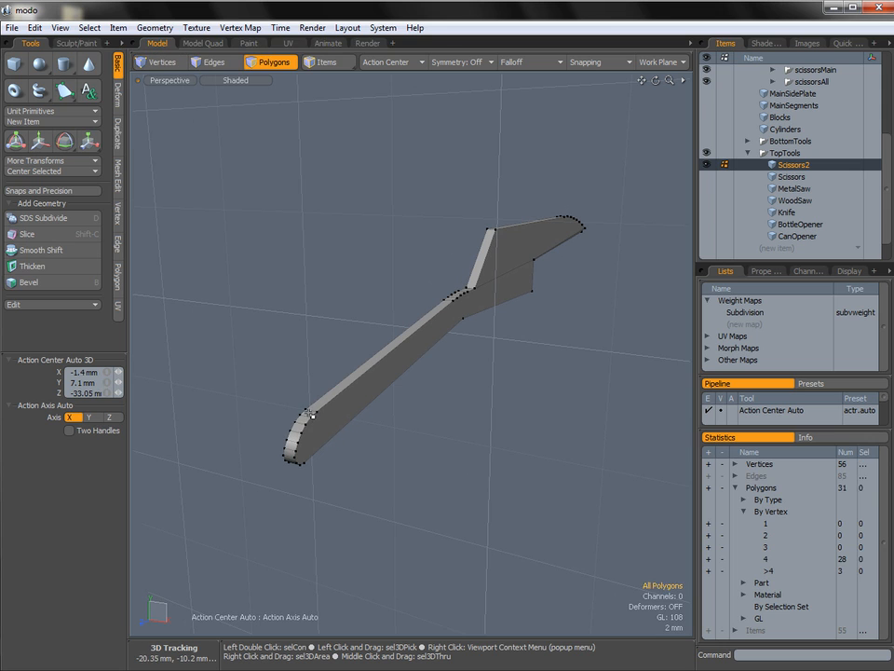
key(l)
alt+drag(295, 423, 454, 352)
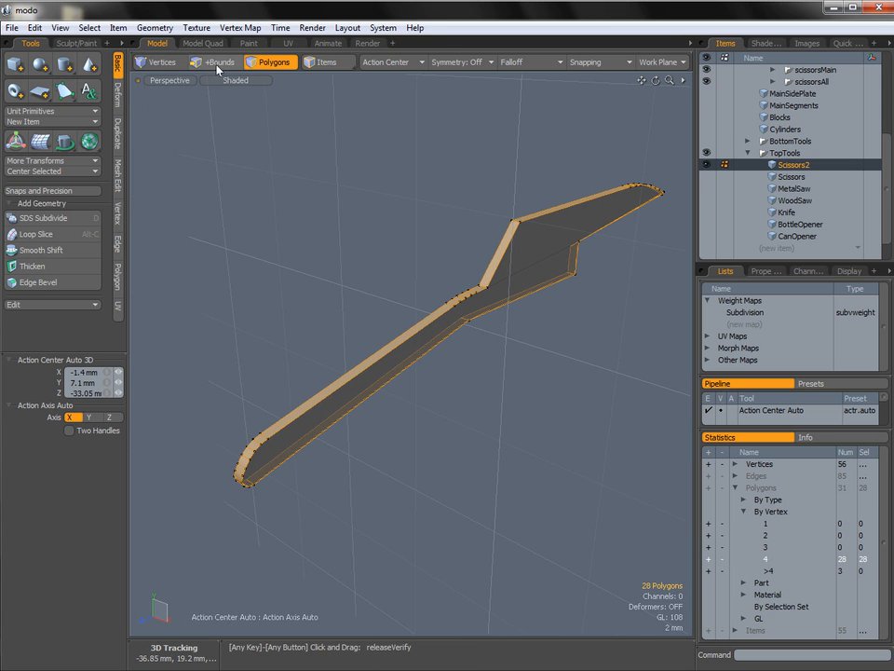
shift+click(216, 67)
Add the short edges crossing the rim at the handle, plate and notch corners to the selected border edges.
alt+shift+drag(506, 299, 557, 336)
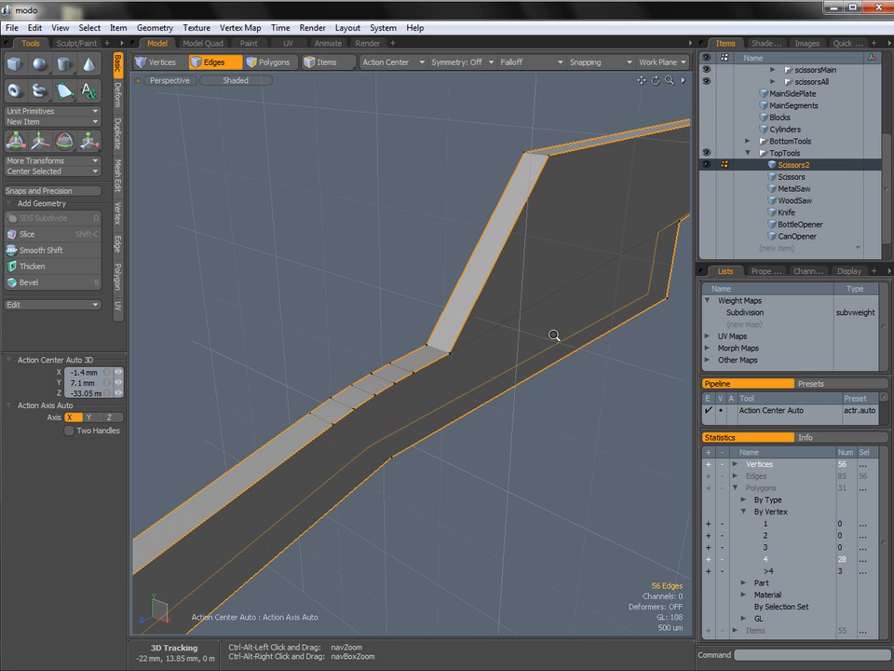
shift+click(438, 351)
alt+drag(470, 394, 353, 419)
shift+click(366, 389)
shift+click(353, 419)
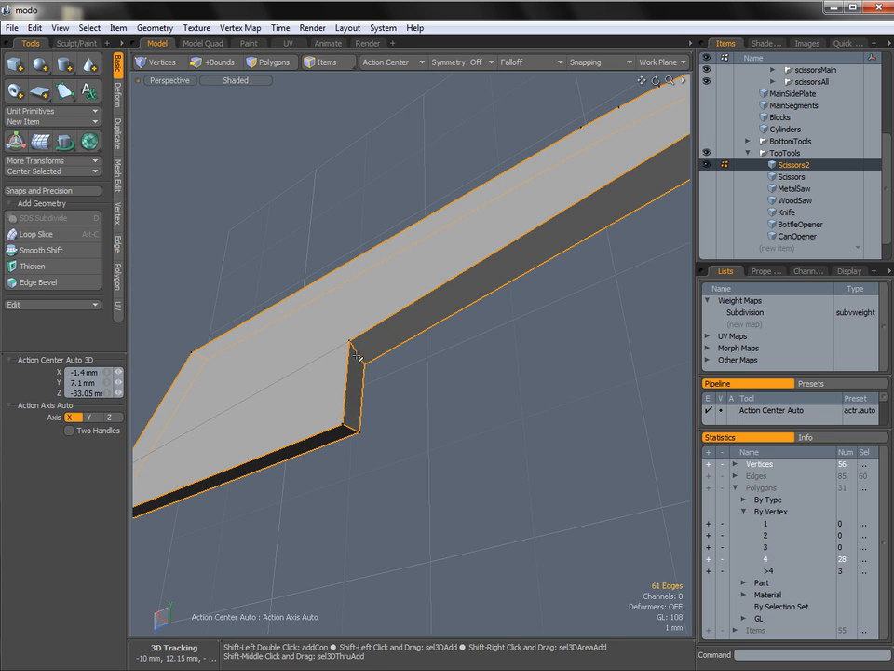
alt+shift+drag(610, 284, 365, 425)
alt+drag(514, 374, 380, 459)
shift+click(255, 503)
alt+drag(256, 502, 435, 451)
Bevel the selected edges with an inset of 100 um and clear the selection.
key(b)
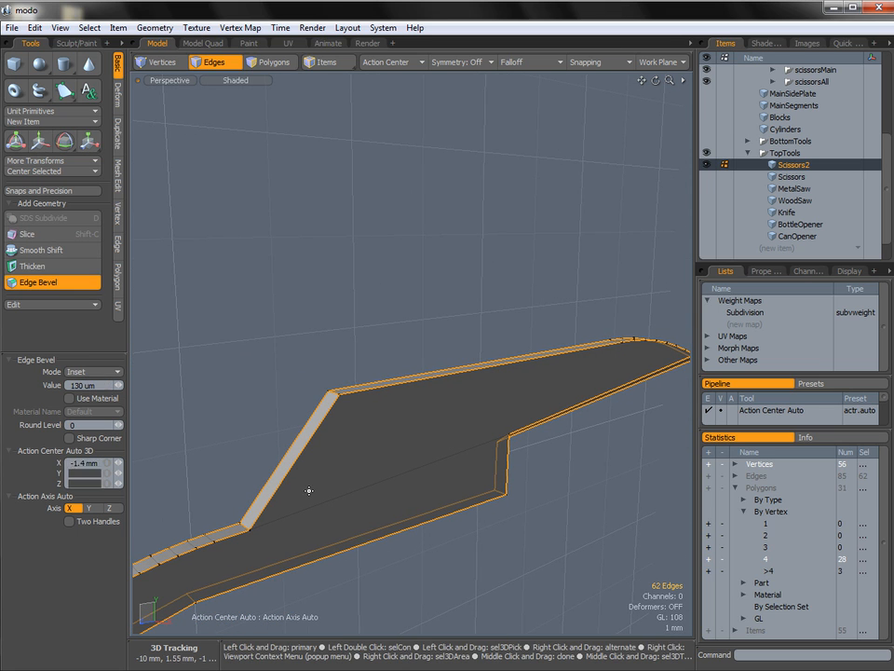
click(259, 527)
alt+drag(259, 527, 323, 544)
ctrl+alt+drag(322, 544, 366, 549)
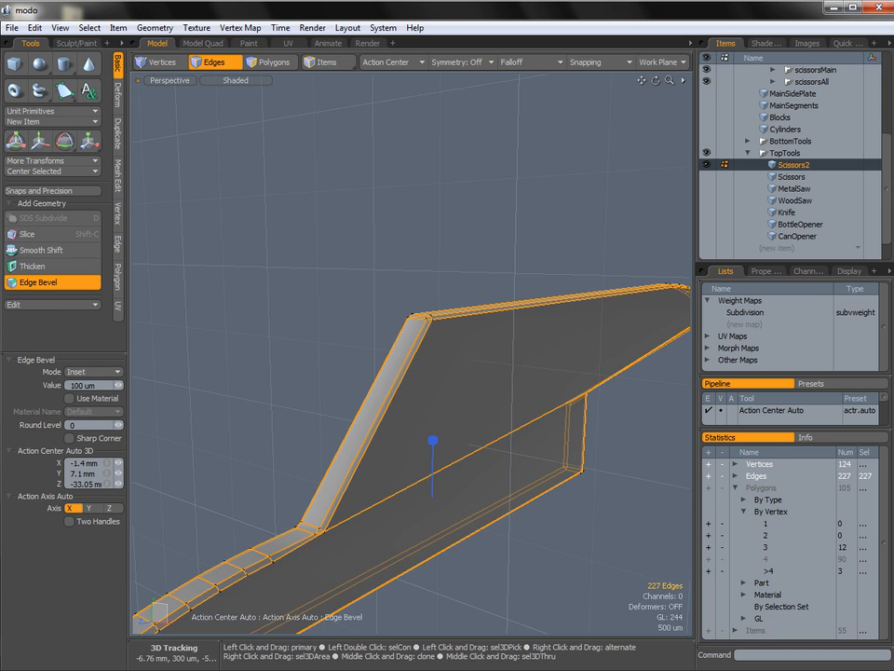
key(space)
click(419, 611)
Move the vertex at the inner corner where handle and plate meet 130 um down along Y.
alt+shift+drag(358, 529, 346, 494)
alt+drag(346, 494, 284, 440)
ctrl+alt+drag(284, 439, 428, 435)
key(1)
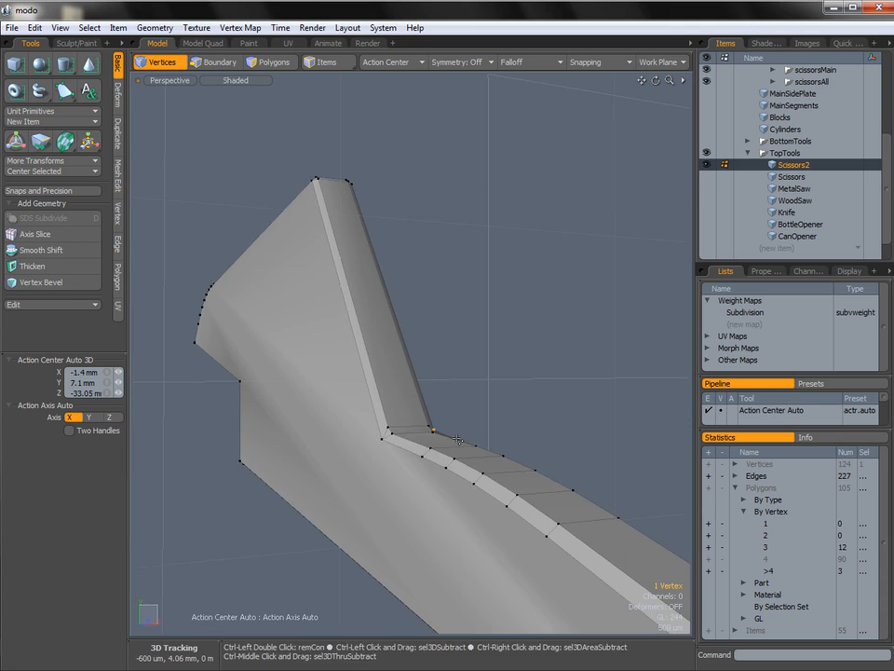
key(ctrl+space)
click(492, 435)
alt+shift+drag(348, 410, 496, 352)
ctrl+alt+drag(496, 351, 520, 359)
key(w)
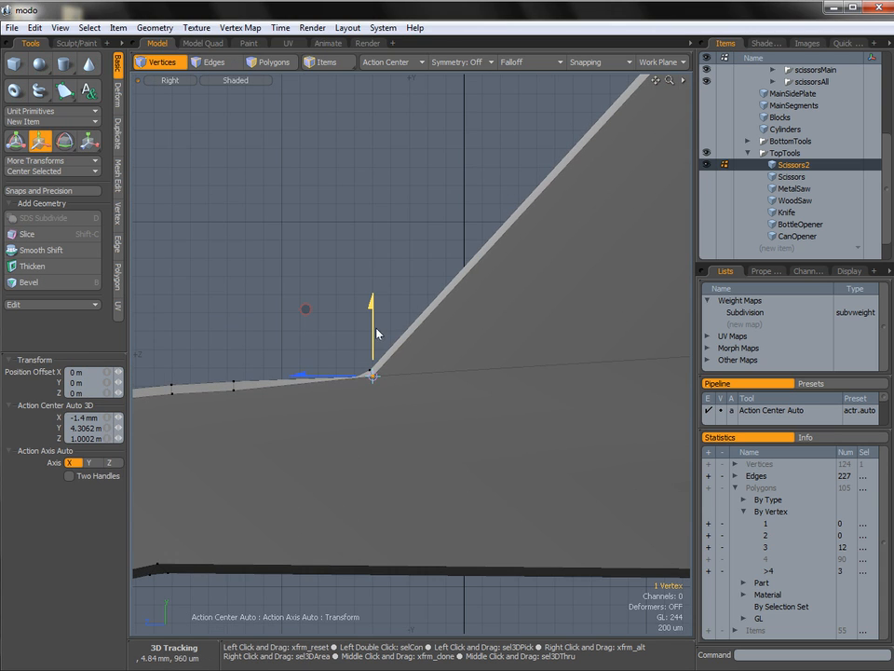
drag(305, 310, 305, 316)
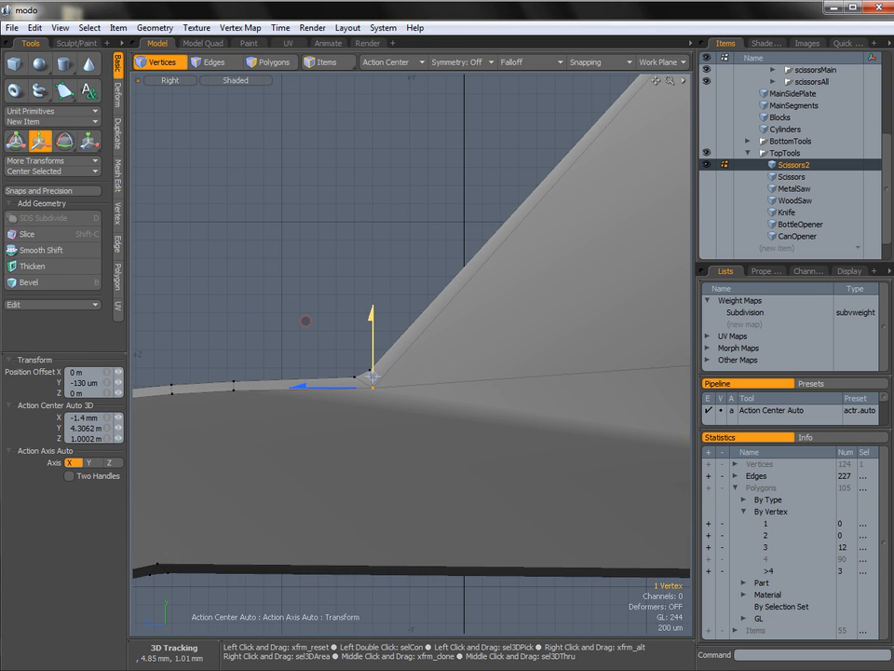
key(q)
click(385, 371)
ctrl+alt+drag(385, 371, 370, 411)
Bevel the three large polygons on the piece's side faces with an inset of 188 um and clear the selection.
key(ctrl+space)
click(442, 539)
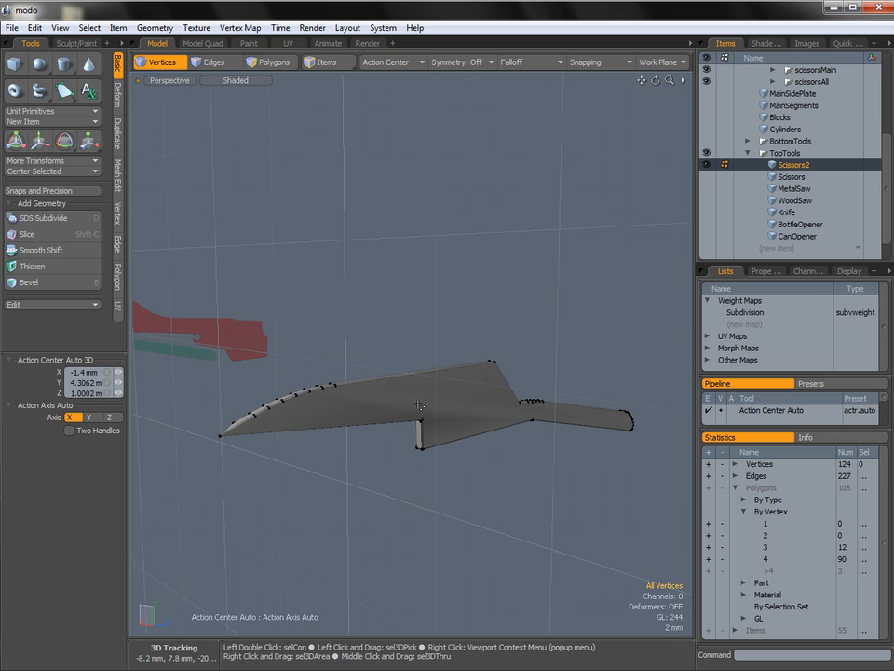
key(3)
click(456, 410)
mouse_move(451, 405)
alt+mouse_down()
mouse_move(550, 424)
mouse_move(330, 413)
mouse_move(431, 384)
mouse_move(463, 392)
alt+mouse_up()
shift+click(464, 393)
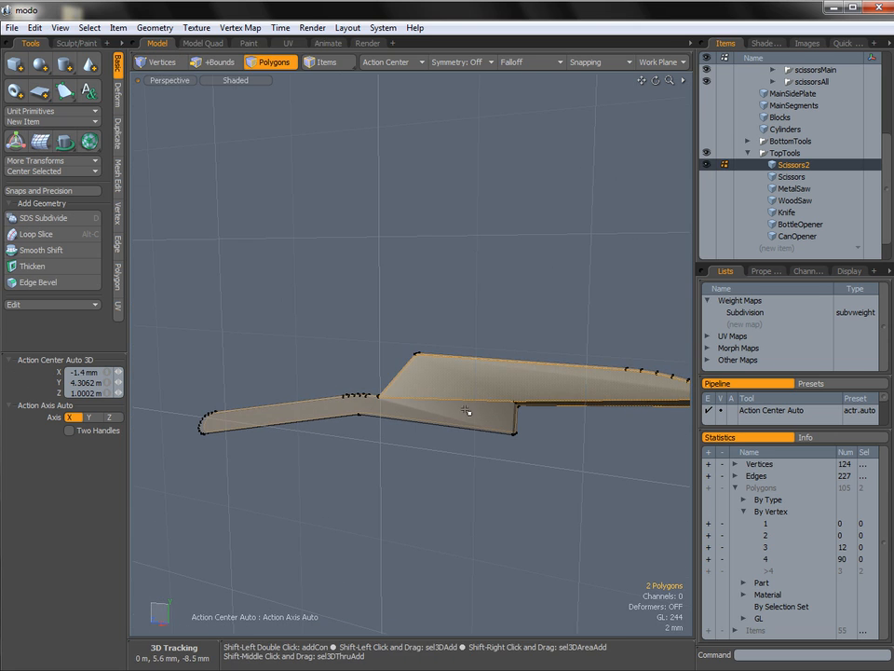
shift+click(470, 423)
alt+drag(386, 402, 429, 409)
key(shift+b)
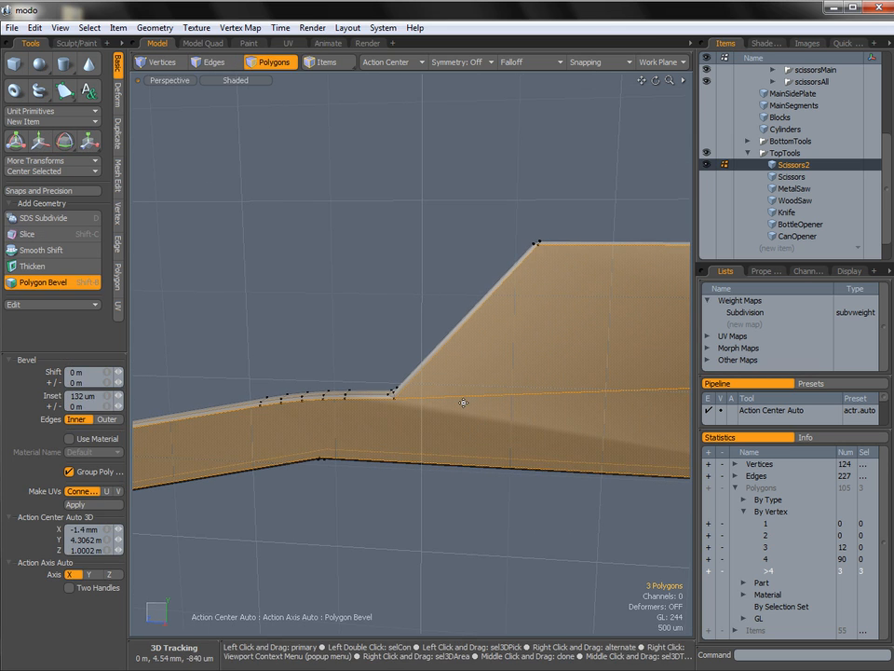
click(467, 402)
drag(611, 431, 618, 432)
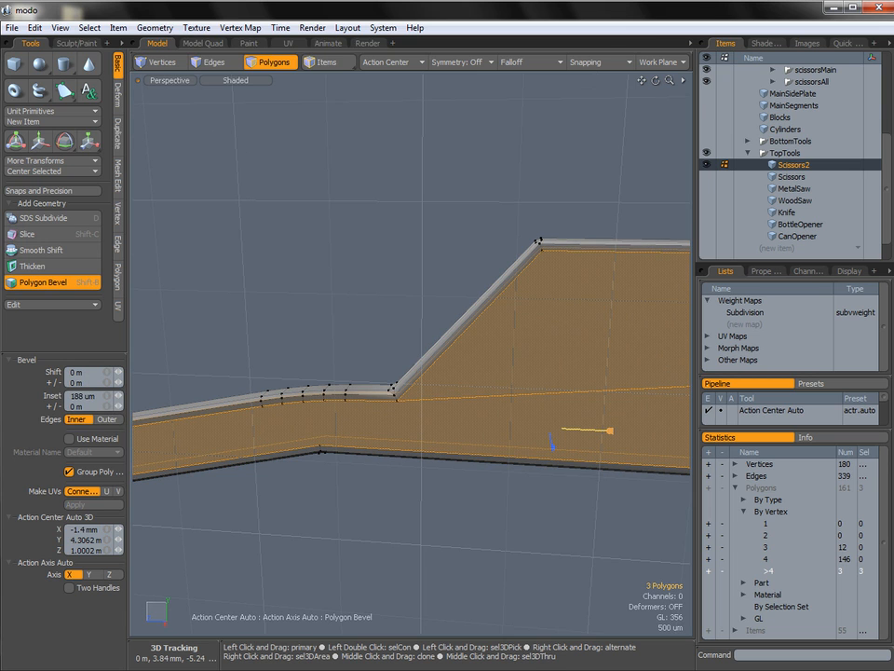
key(space)
click(494, 494)
Examine the inset border around the blade, the notch and the rounded handle end.
alt+shift+drag(270, 460, 372, 400)
mouse_move(535, 415)
alt+shift+mouse_down()
mouse_move(534, 405)
mouse_move(514, 400)
mouse_move(233, 402)
mouse_move(365, 406)
mouse_move(449, 389)
mouse_move(492, 370)
mouse_move(375, 387)
mouse_move(304, 372)
mouse_move(501, 367)
mouse_move(315, 362)
alt+shift+mouse_up()
alt+shift+drag(598, 372, 326, 360)
alt+shift+drag(523, 375, 277, 360)
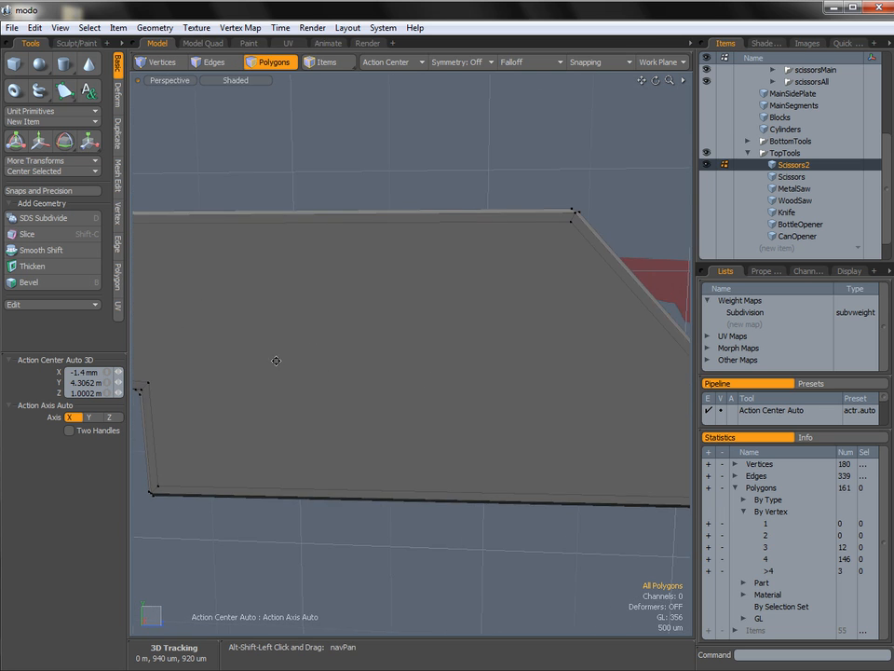
alt+shift+drag(656, 378, 381, 337)
alt+shift+drag(572, 379, 301, 335)
alt+shift+drag(479, 367, 249, 319)
alt+drag(507, 378, 450, 395)
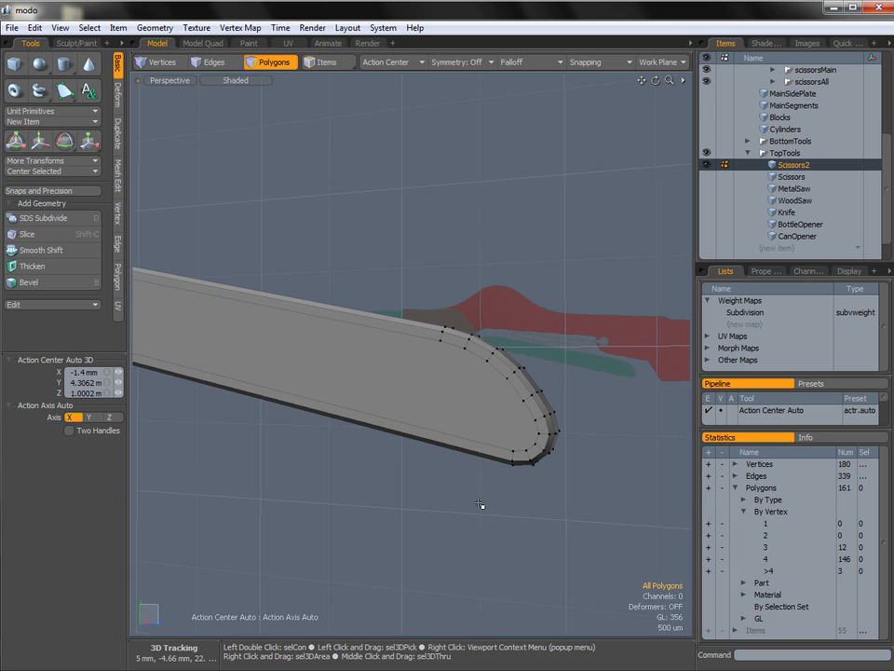
alt+drag(491, 485, 495, 439)
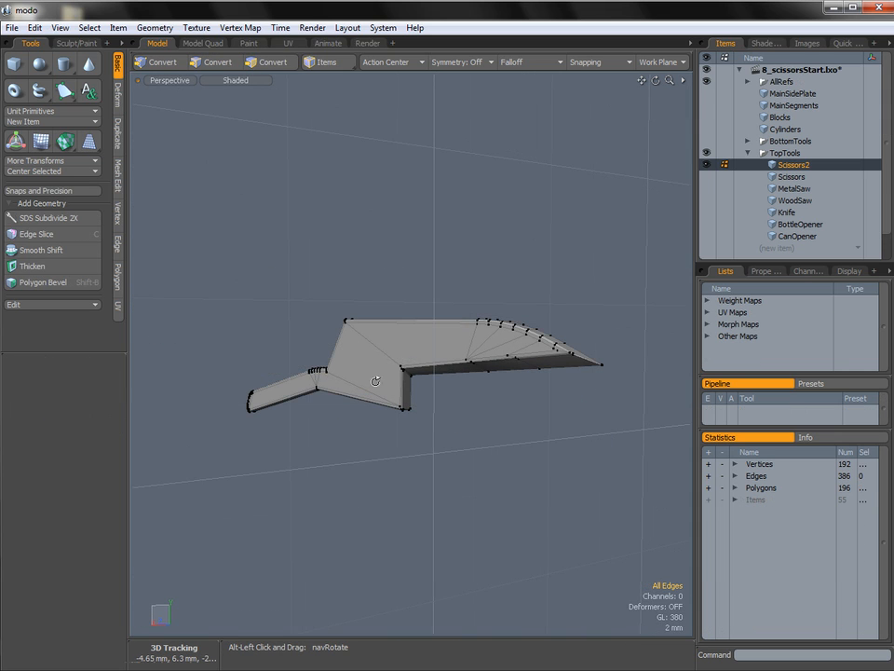
Compare the plate with the pivot hole in the side reference image, viewing it from the right.
alt+drag(437, 371, 368, 364)
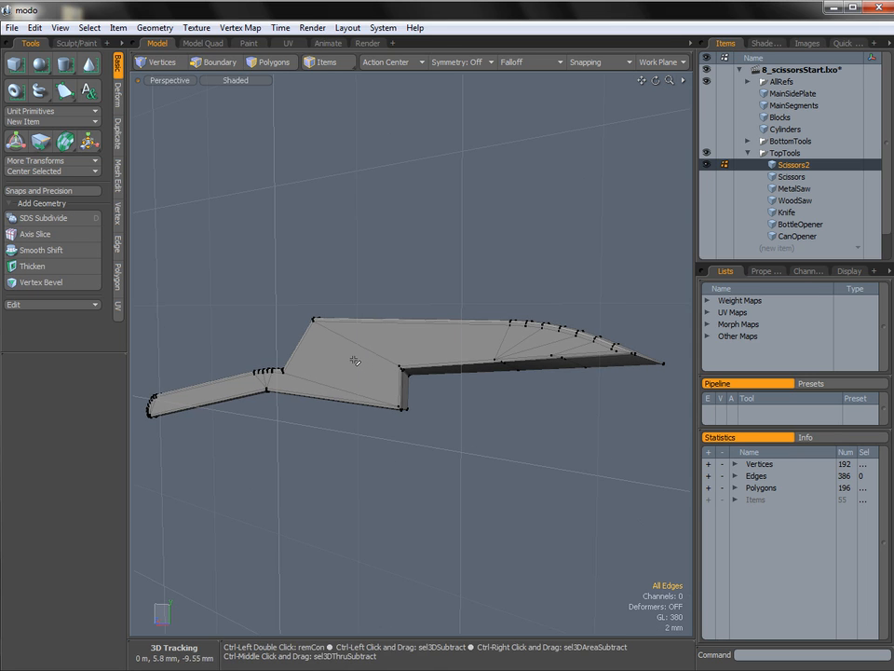
key(ctrl+space)
click(399, 359)
alt+shift+drag(386, 360, 425, 355)
ctrl+alt+drag(357, 367, 401, 364)
alt+shift+drag(354, 362, 395, 361)
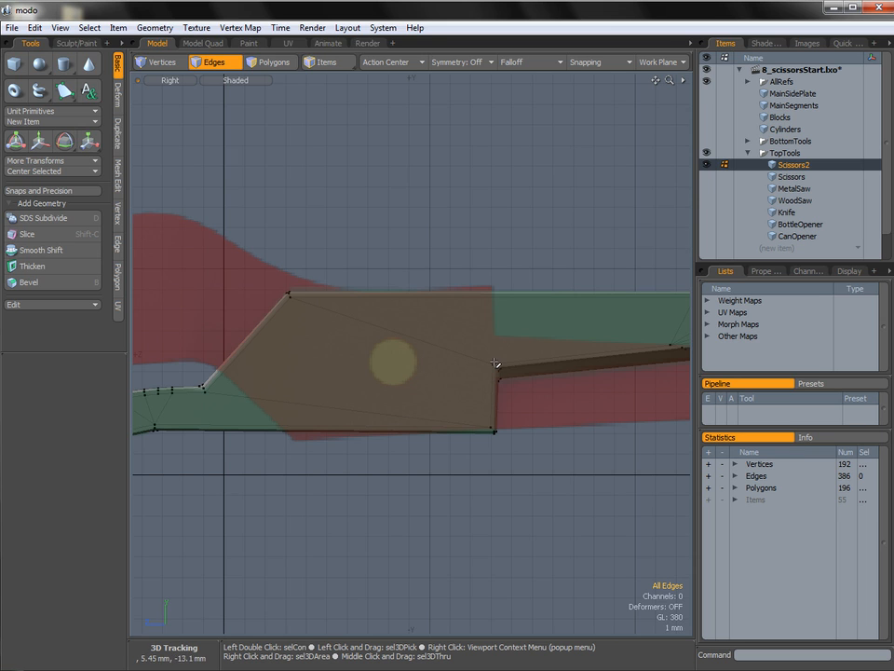
key(ctrl+space)
click(535, 323)
alt+drag(503, 330, 474, 372)
Slice edges from the notch's inner corner up across the upper rim and down the opposite face to its notch corner.
key(2)
key(c)
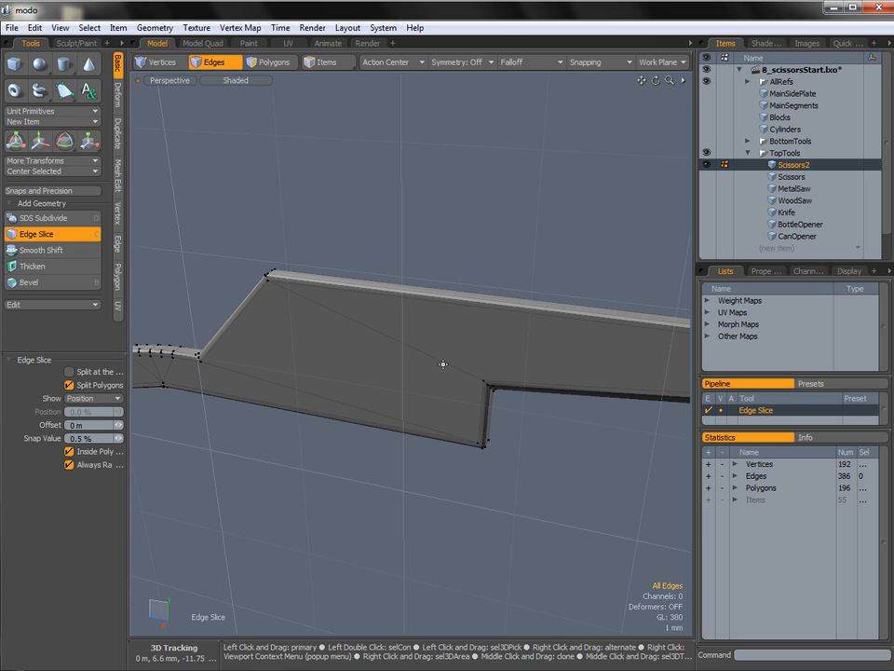
alt+drag(501, 327, 500, 308)
ctrl+alt+drag(501, 308, 359, 341)
click(493, 288)
click(357, 326)
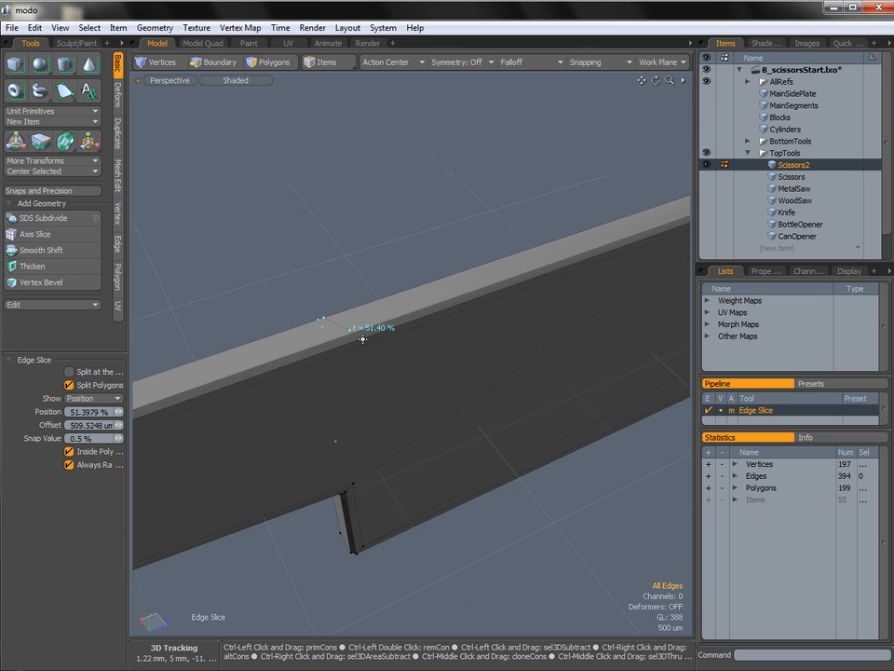
click(354, 344)
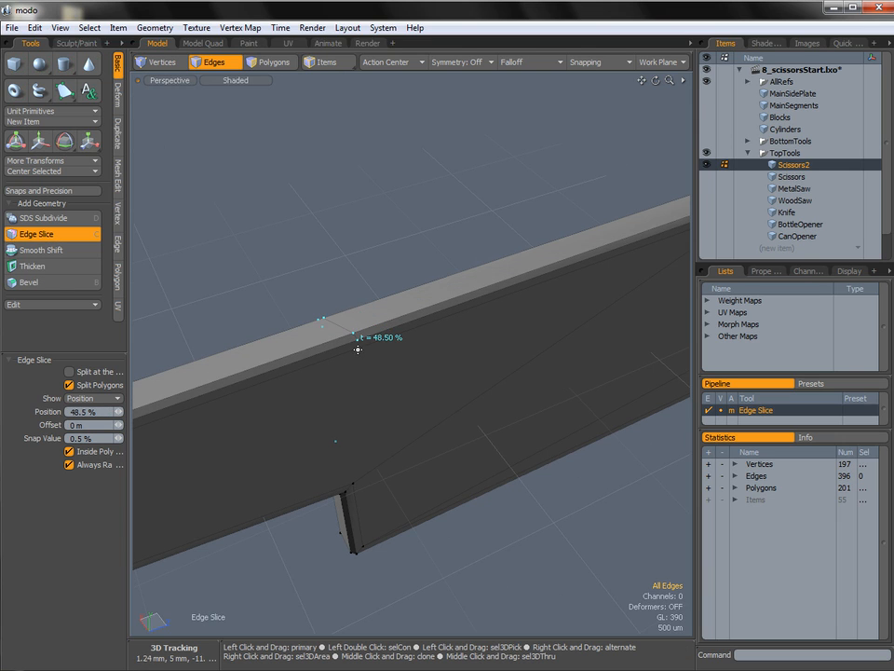
click(359, 349)
alt+drag(377, 389, 379, 231)
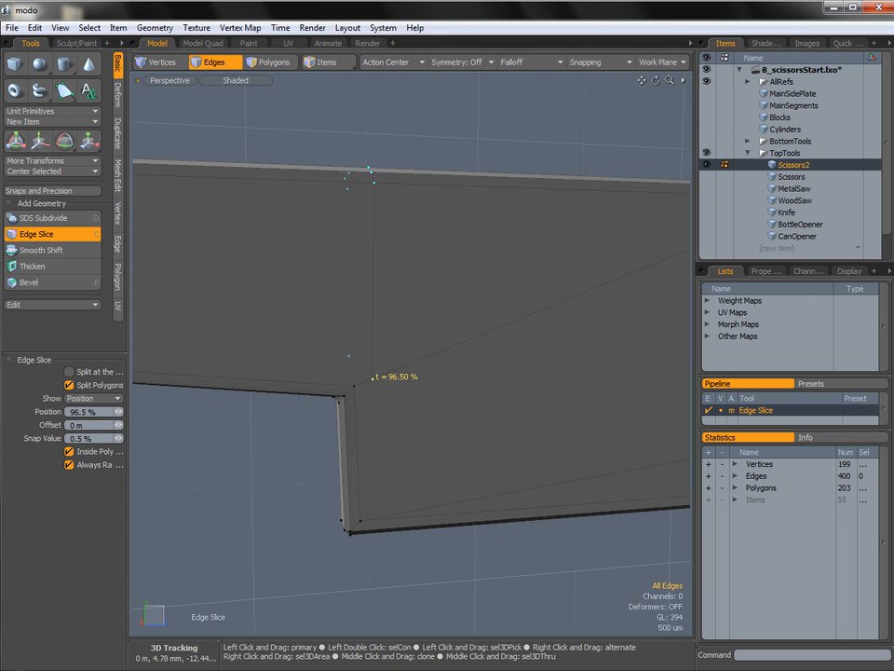
key(space)
Remove the diagonal edges between the notch corner and the plate's upper corner on both side faces.
alt+drag(435, 371, 408, 378)
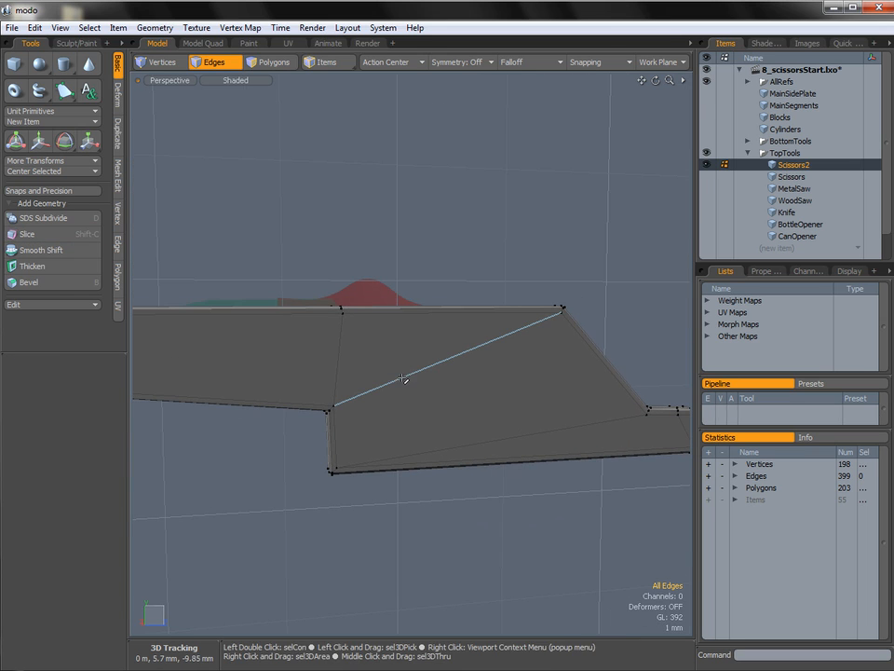
alt+drag(290, 381, 478, 367)
shift+click(399, 375)
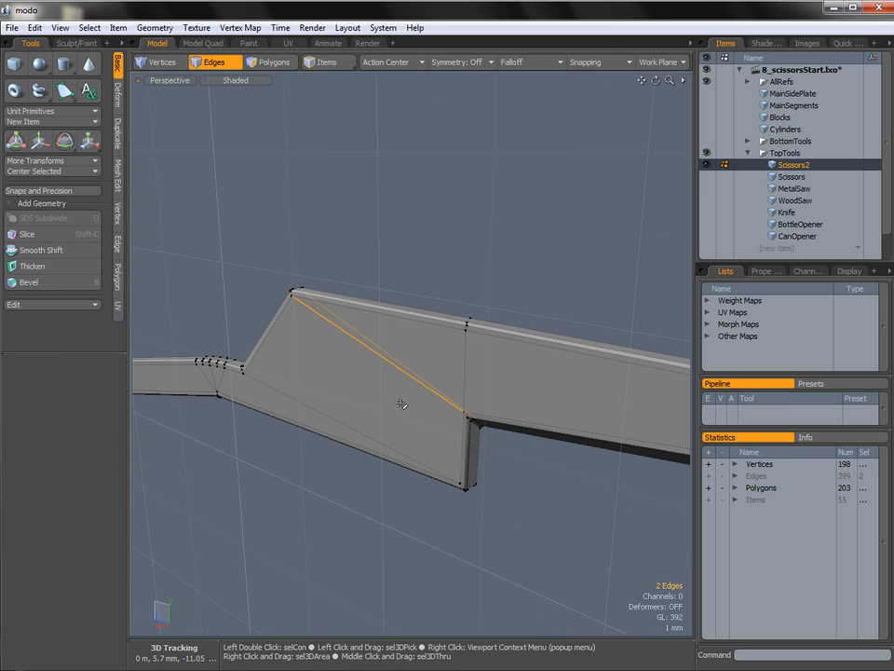
alt+drag(380, 379, 409, 372)
Select the large plate polygon on both sides of the piece.
key(3)
click(409, 372)
alt+drag(255, 379, 617, 404)
shift+click(449, 393)
alt+drag(449, 393, 407, 341)
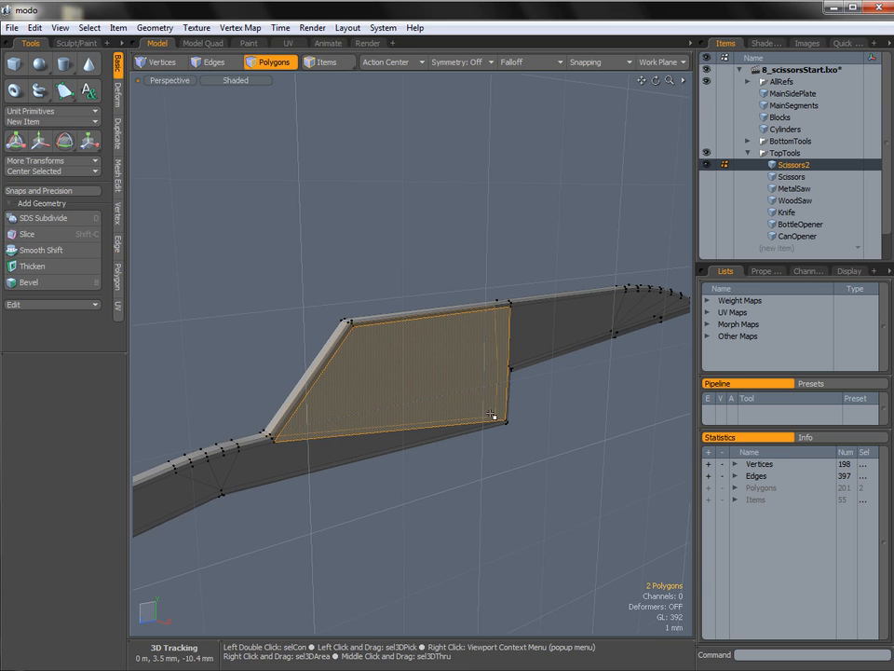
alt+drag(541, 384, 582, 375)
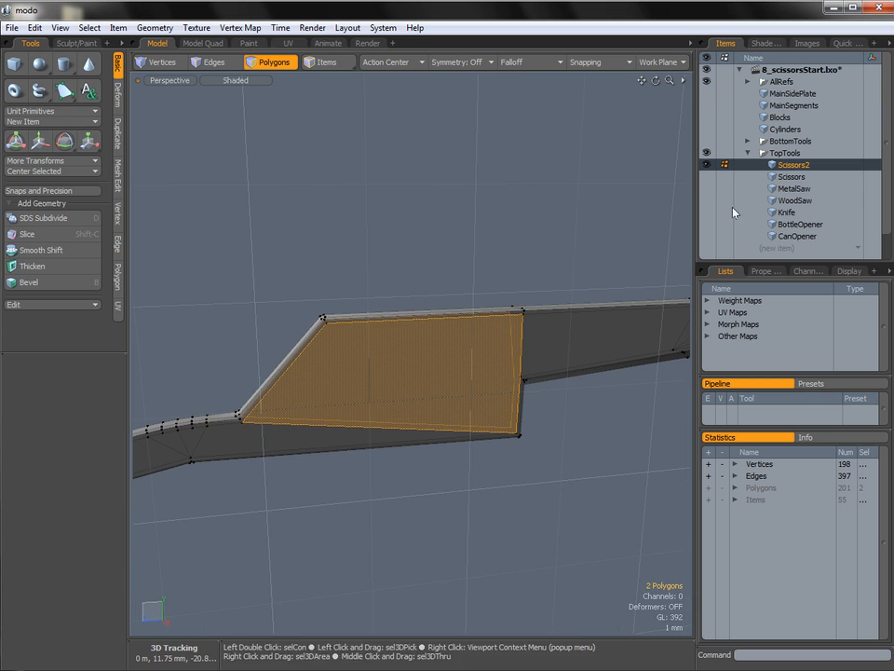
Activate the Scissors mesh, hide Scissors2, and select all the ring polygons around the pivot hole.
click(782, 179)
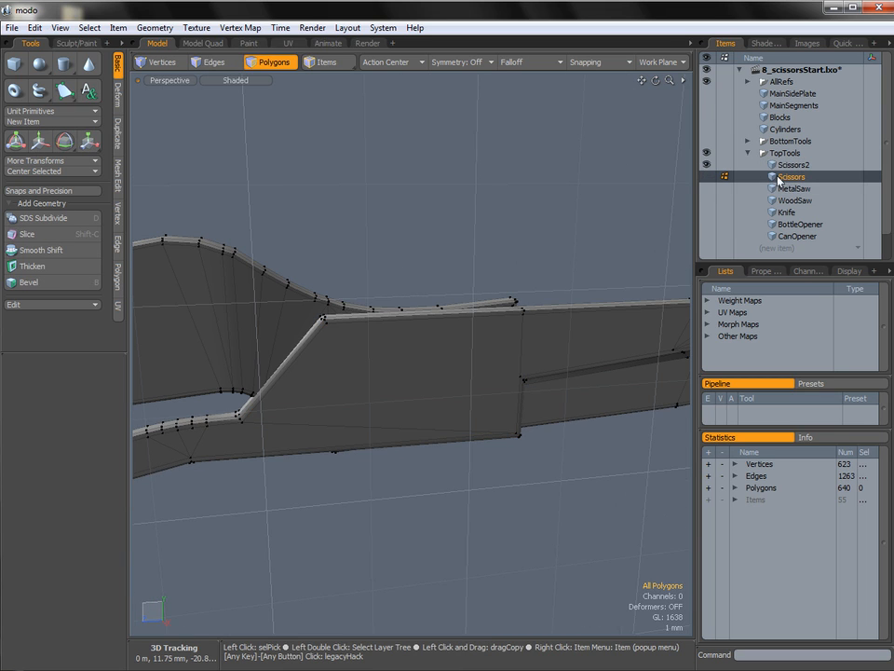
click(705, 166)
key(ctrl+space)
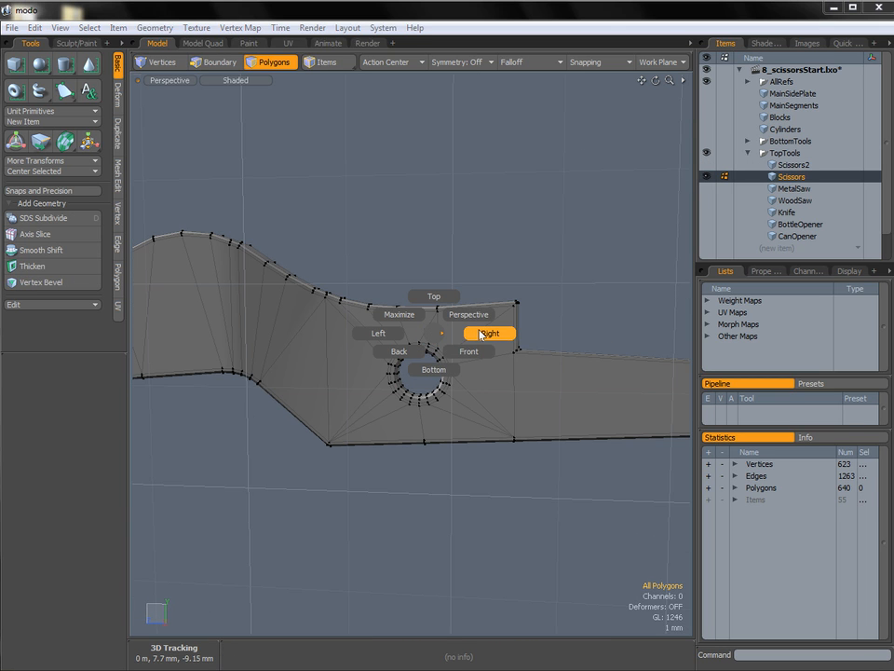
click(489, 336)
ctrl+alt+drag(485, 341, 496, 316)
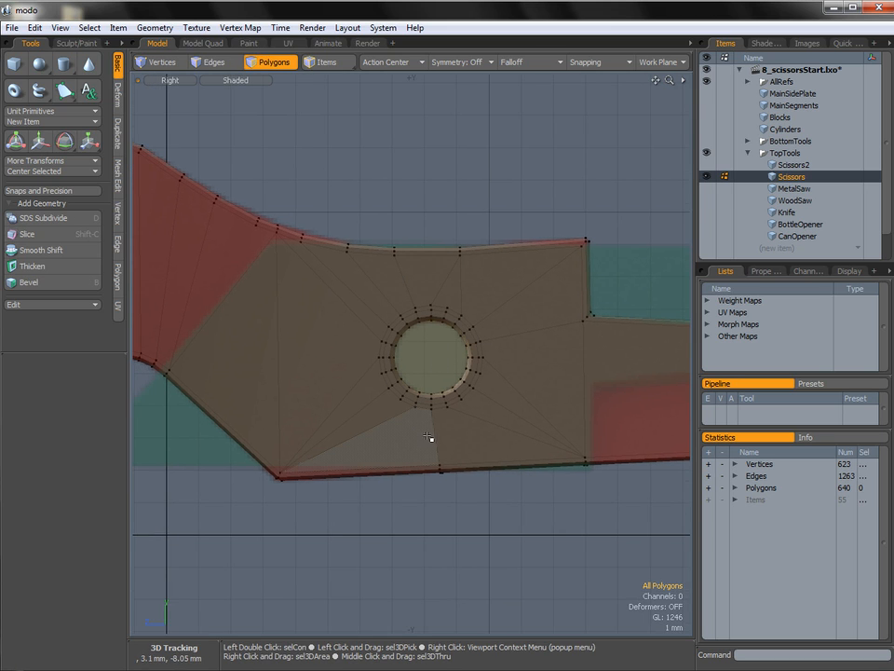
middle_drag(430, 438, 343, 420)
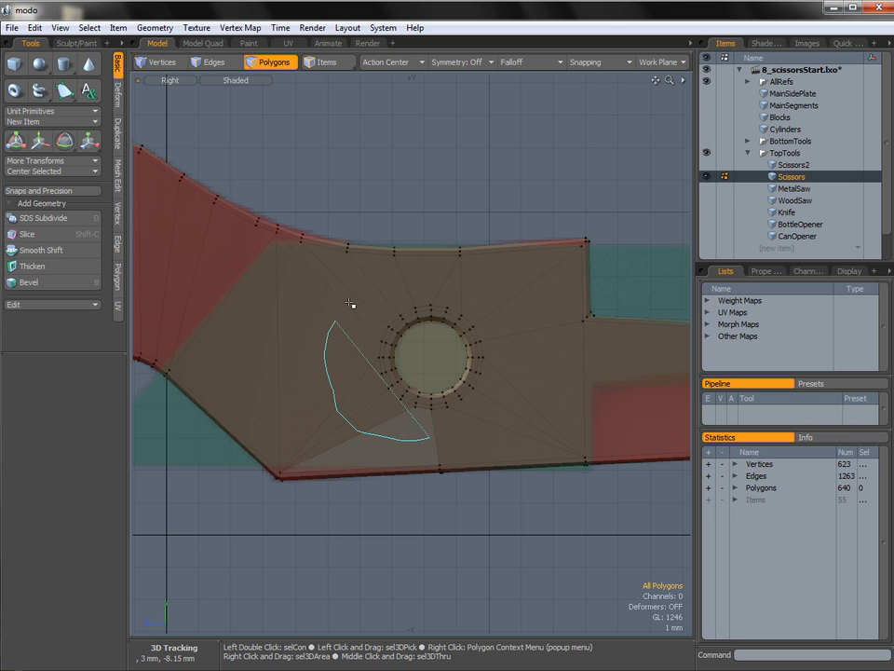
middle_drag(507, 409, 493, 418)
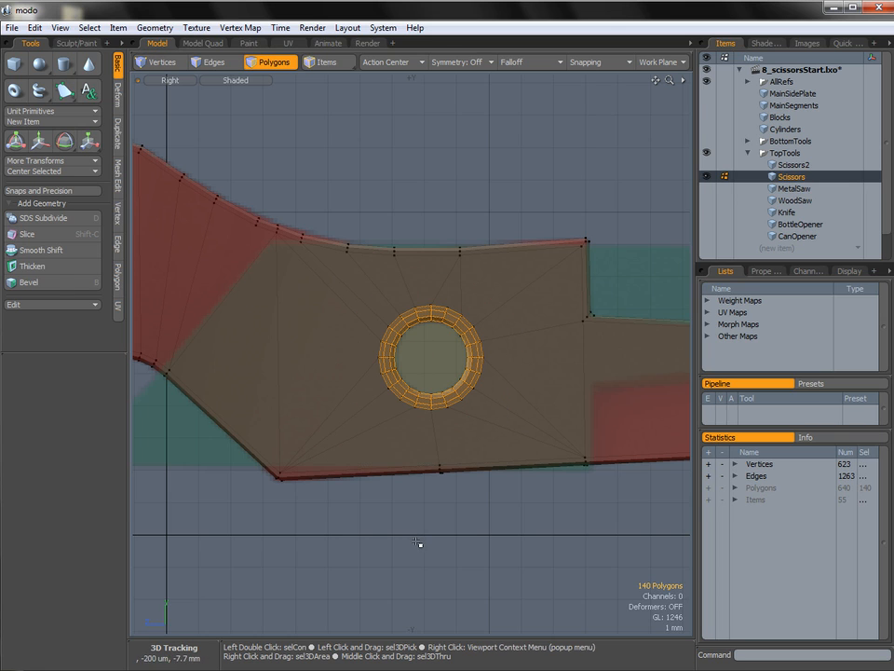
Copy the pivot hole's ring polygons into Scissors2 and hide the Scissors mesh.
click(788, 166)
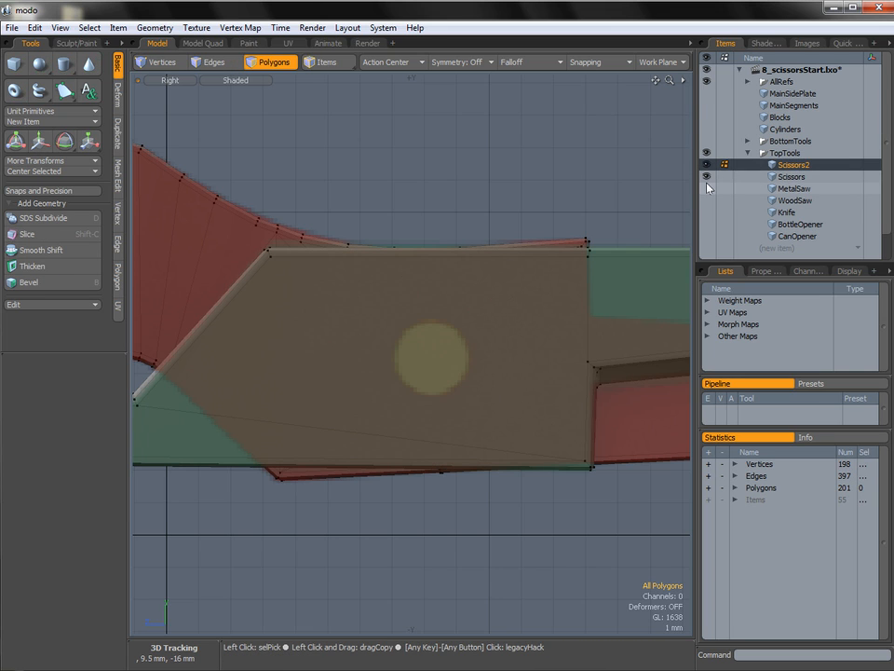
click(707, 177)
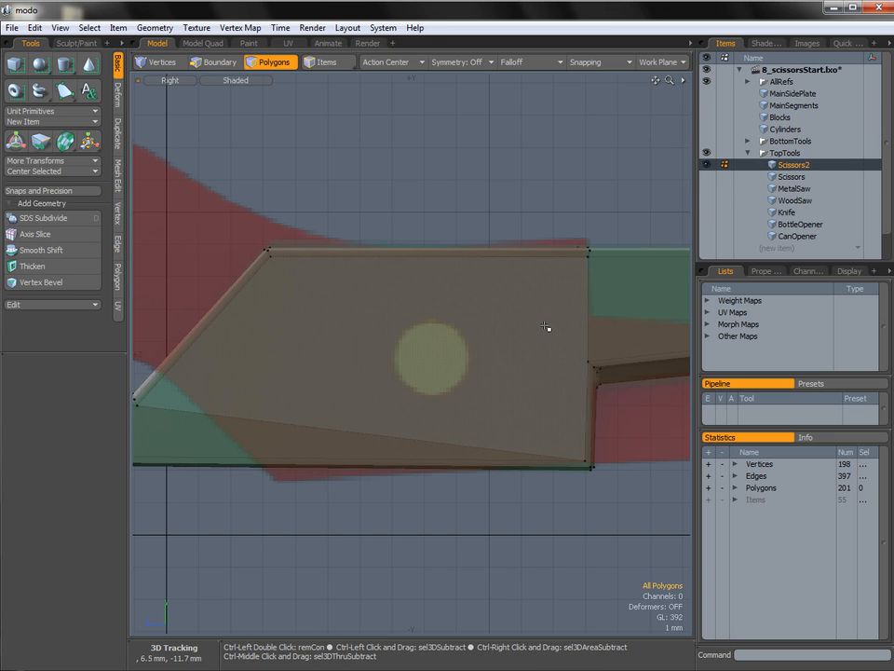
key(ctrl+space)
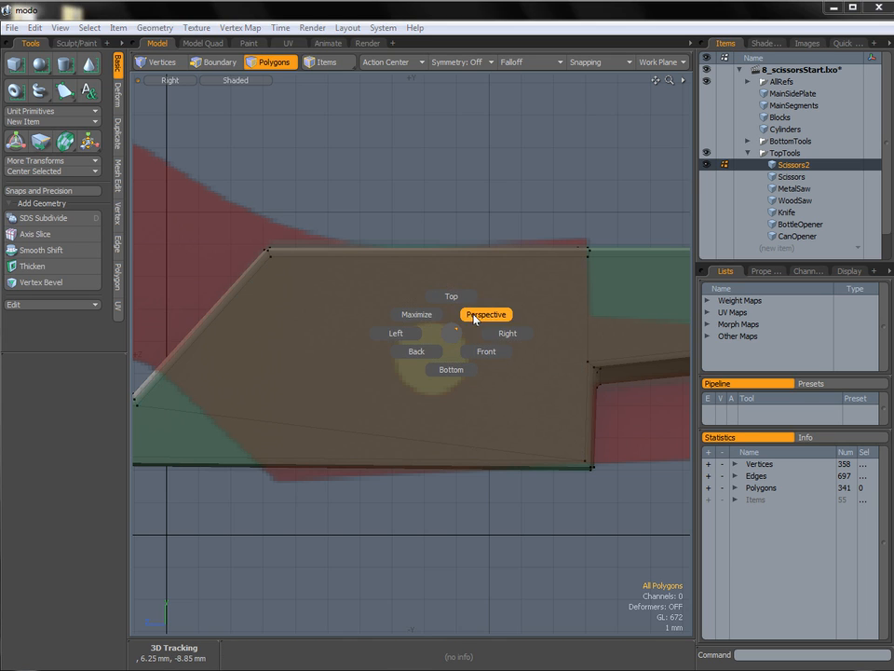
click(486, 313)
alt+drag(503, 300, 406, 359)
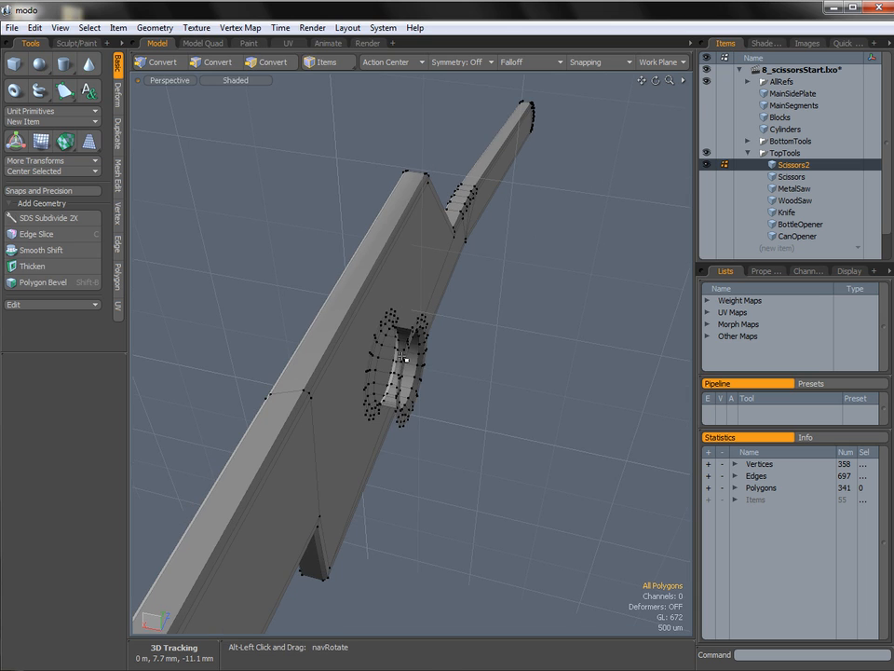
Select the pasted pivot hole ring and move it 960 um along X into the plate.
double_click(420, 359)
key(ctrl+space)
click(428, 328)
ctrl+alt+drag(463, 364, 449, 345)
alt+shift+drag(448, 345, 403, 348)
key(w)
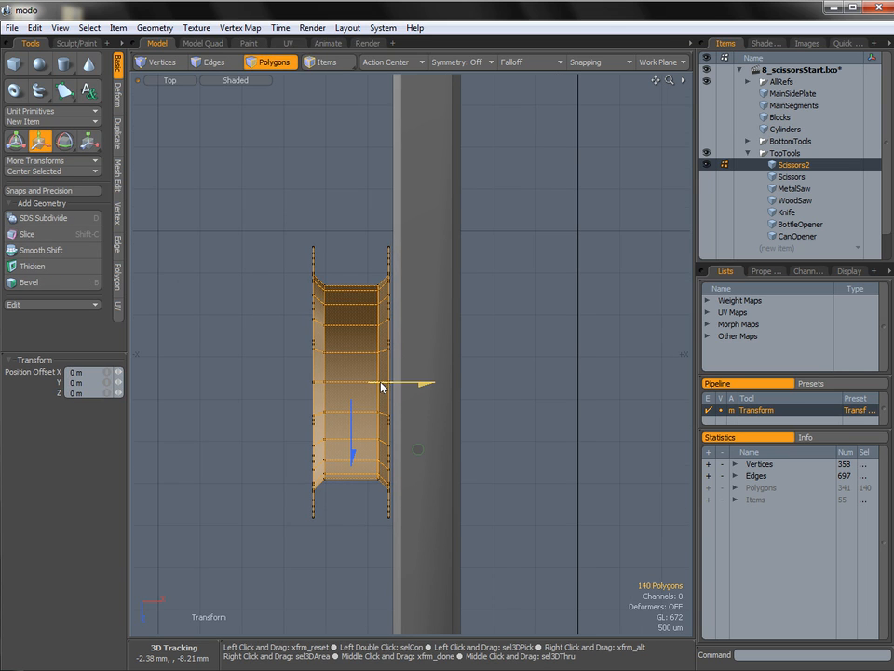
drag(381, 385, 459, 385)
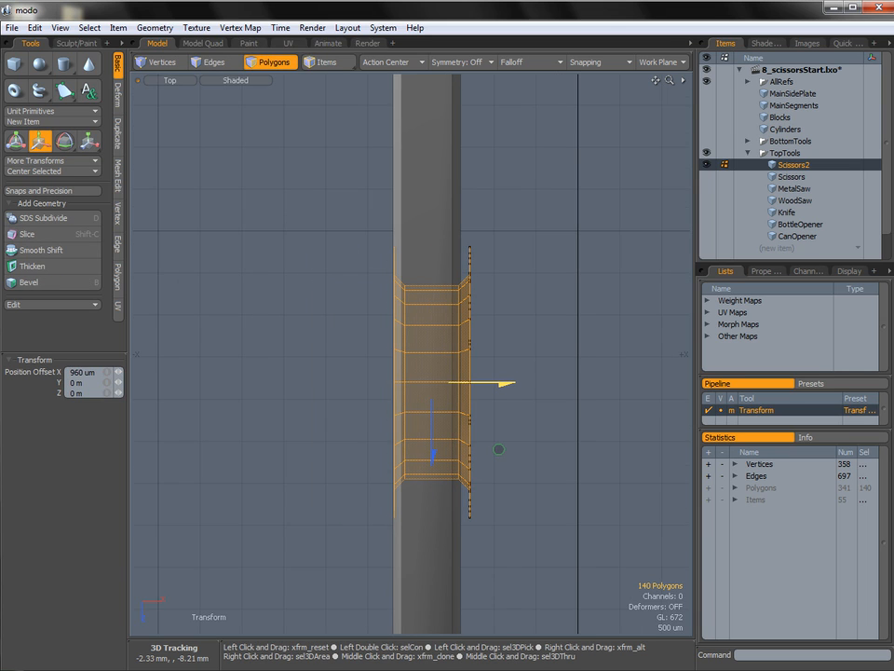
Select the vertices on the protruding side of the pivot hole ring and move them -107 um along X to the plate's surface.
mouse_move(428, 391)
ctrl+alt+mouse_down()
mouse_move(536, 396)
mouse_move(474, 394)
mouse_move(519, 408)
mouse_move(469, 401)
ctrl+alt+mouse_up()
alt+drag(509, 355, 475, 311)
key(space)
key(space)
mouse_move(468, 287)
right_down()
mouse_move(511, 168)
mouse_move(558, 507)
mouse_move(469, 270)
right_up()
key(w)
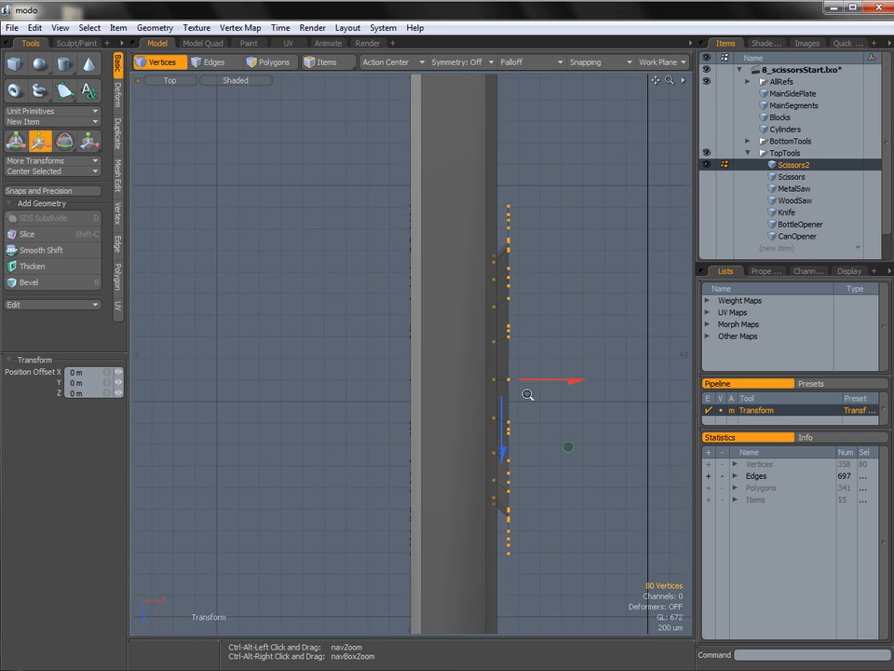
drag(544, 381, 516, 381)
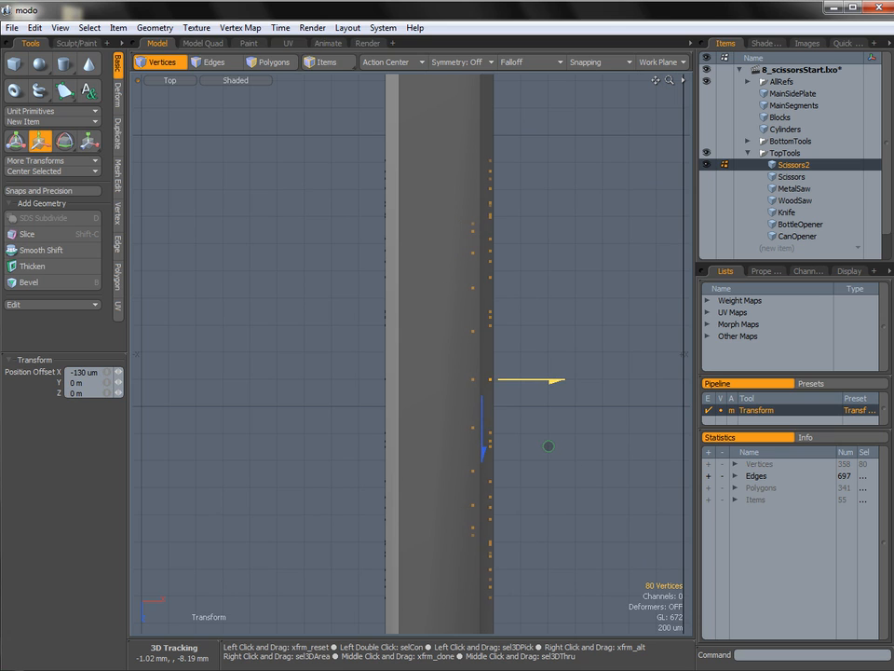
ctrl+alt+drag(512, 362, 476, 386)
key(ctrl+space)
click(533, 370)
ctrl+alt+drag(535, 377, 477, 358)
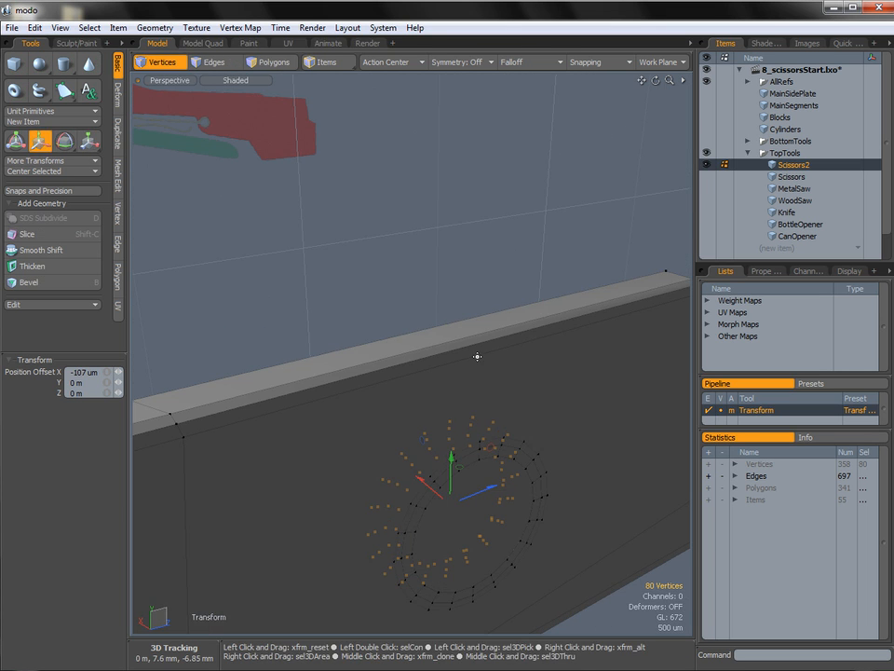
Select the large plate polygons on both sides of the piece and delete them.
key(q)
key(3)
ctrl+alt+drag(550, 387, 503, 395)
click(502, 396)
alt+drag(350, 412, 463, 389)
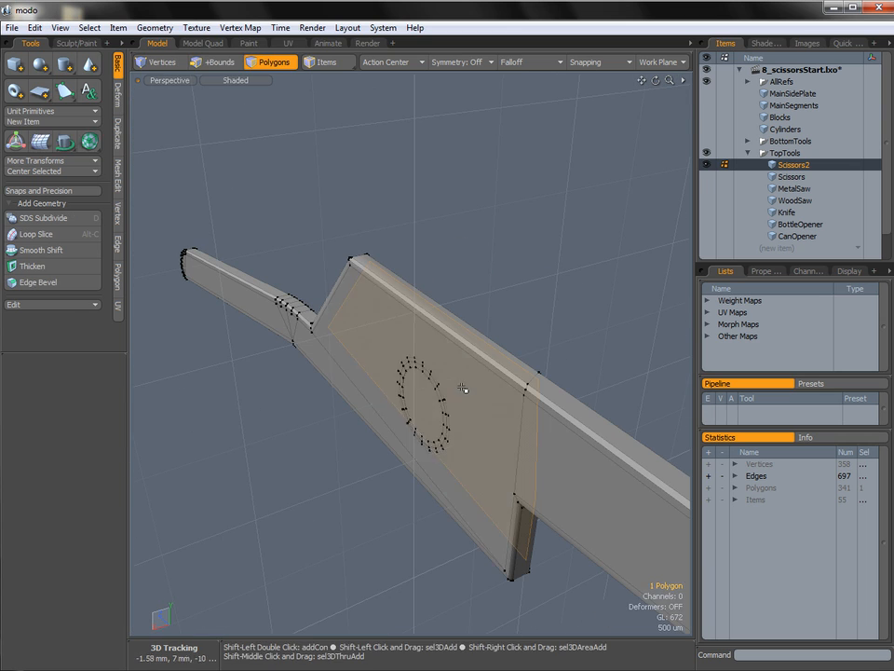
shift+click(501, 440)
key(Delete)
alt+drag(498, 442, 430, 278)
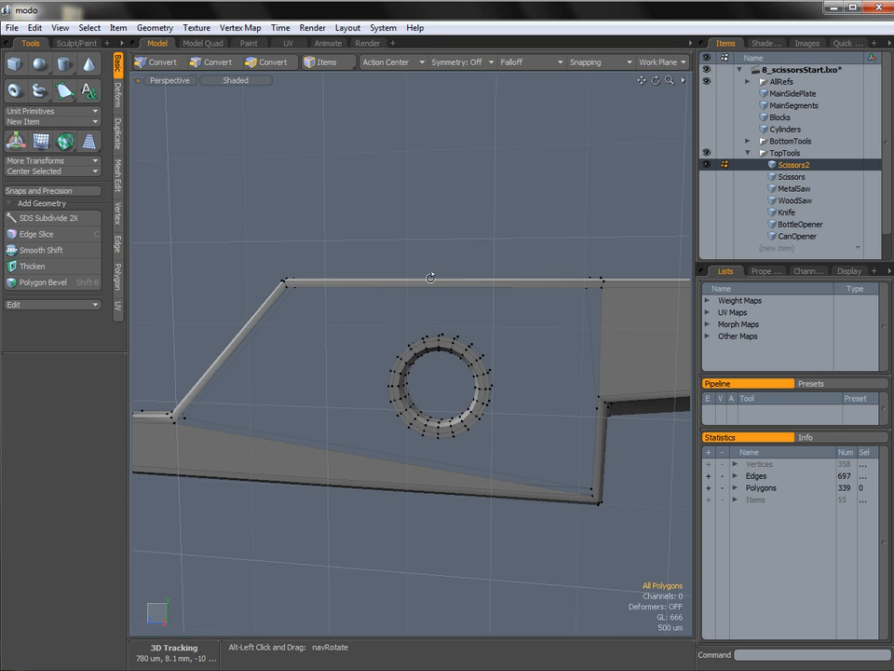
Bridge one outer edge of the hole ring to the plate's border edge above the notch.
alt+drag(416, 336, 477, 392)
ctrl+alt+drag(477, 392, 550, 393)
key(2)
click(461, 390)
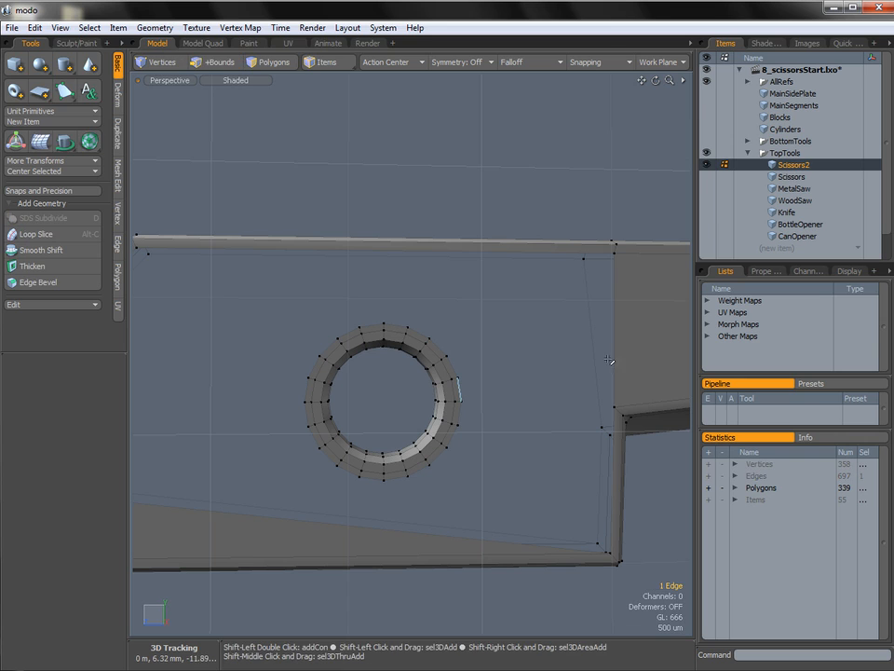
shift+click(615, 355)
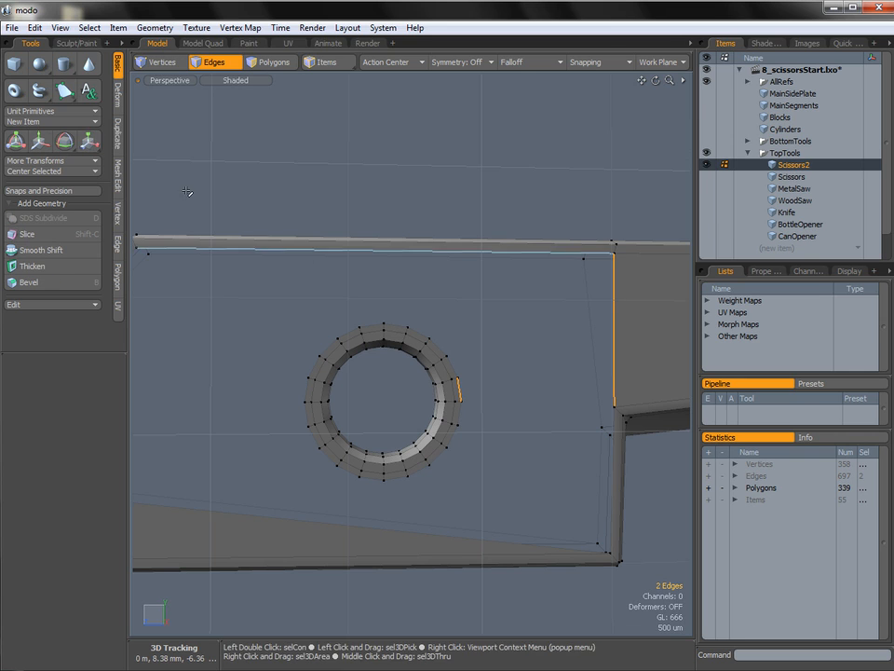
click(114, 239)
click(66, 131)
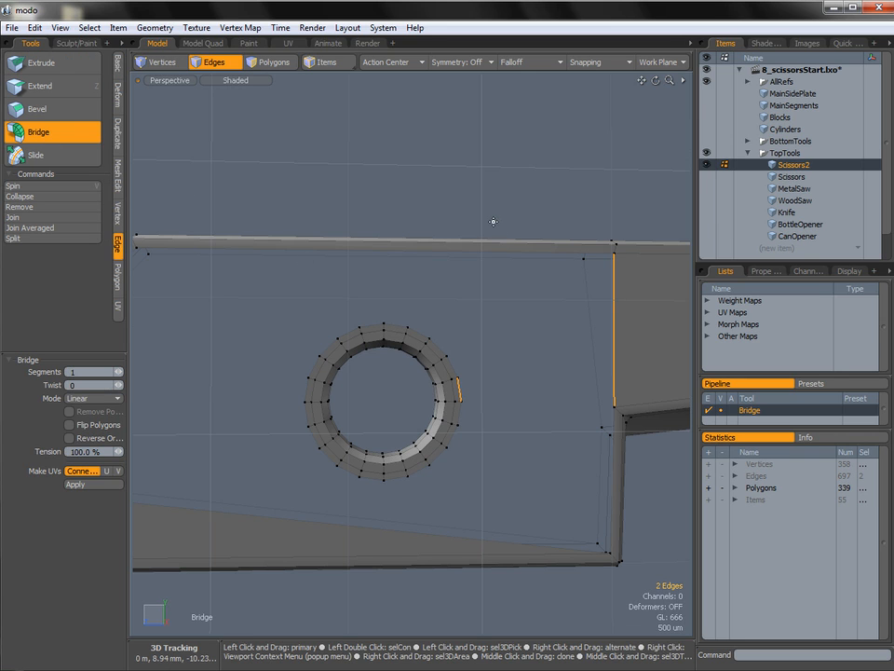
key(space)
Select the remaining open border loop around the hole and fill it with a polygon.
click(515, 335)
key(l)
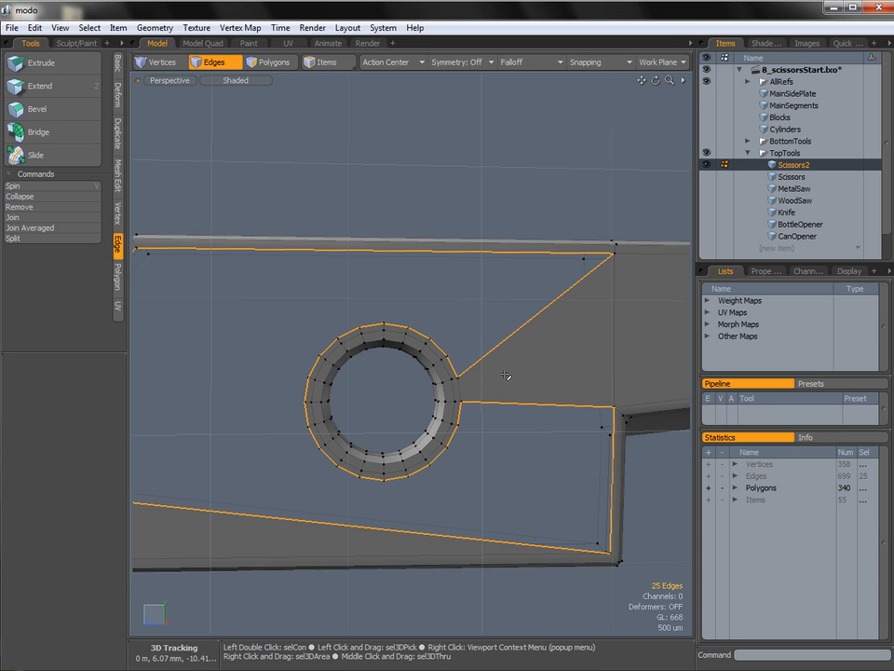
key(p)
click(530, 192)
Cut edges with Edge Slice from the hole rim's vertices to the nearby plate corner.
ctrl+alt+drag(503, 322, 536, 331)
key(c)
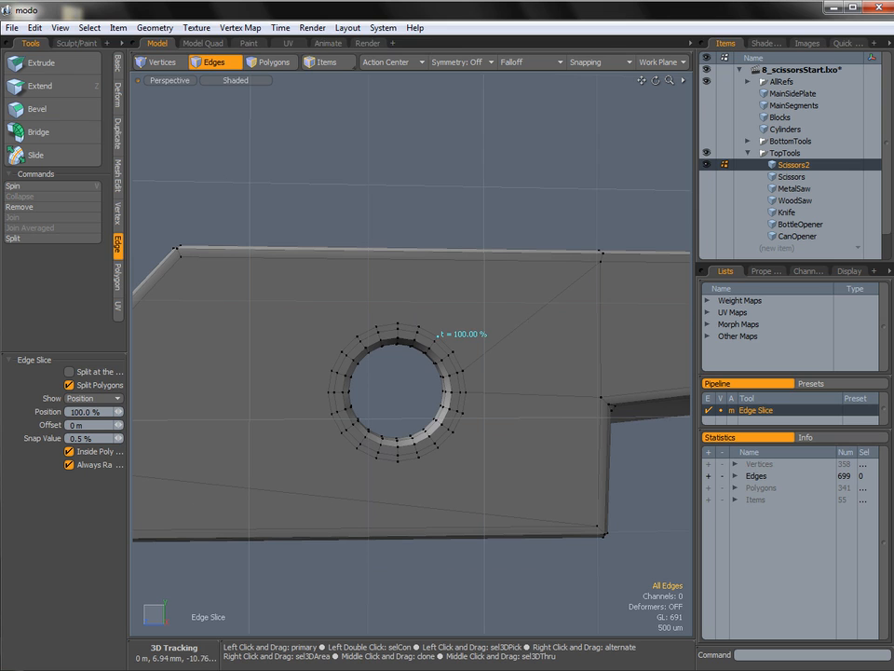
key(shift)
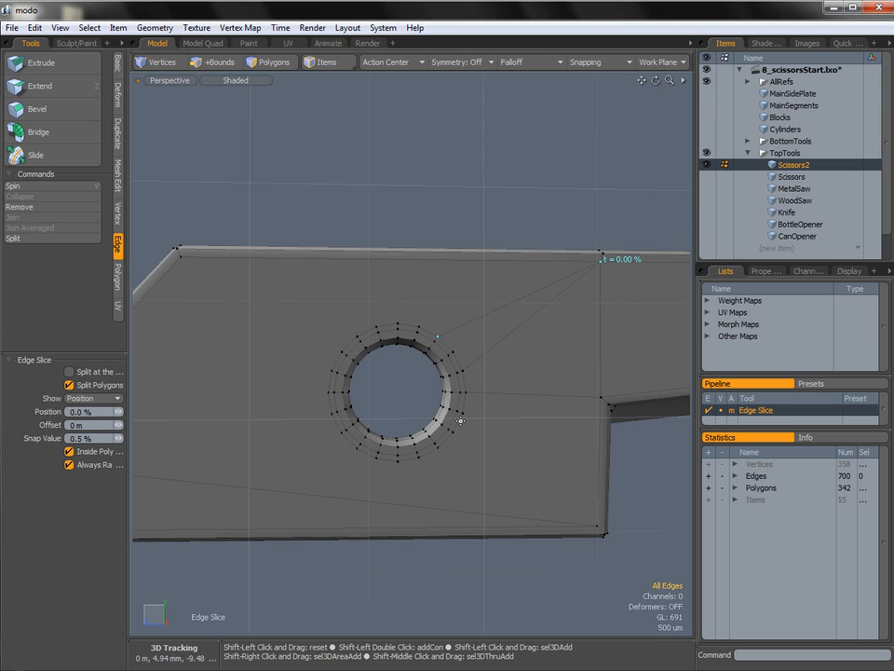
key(space)
On the opposite side, bridge the hole rim to the plate's border edge above the notch and fill the remaining gap with a polygon.
alt+drag(593, 381, 393, 373)
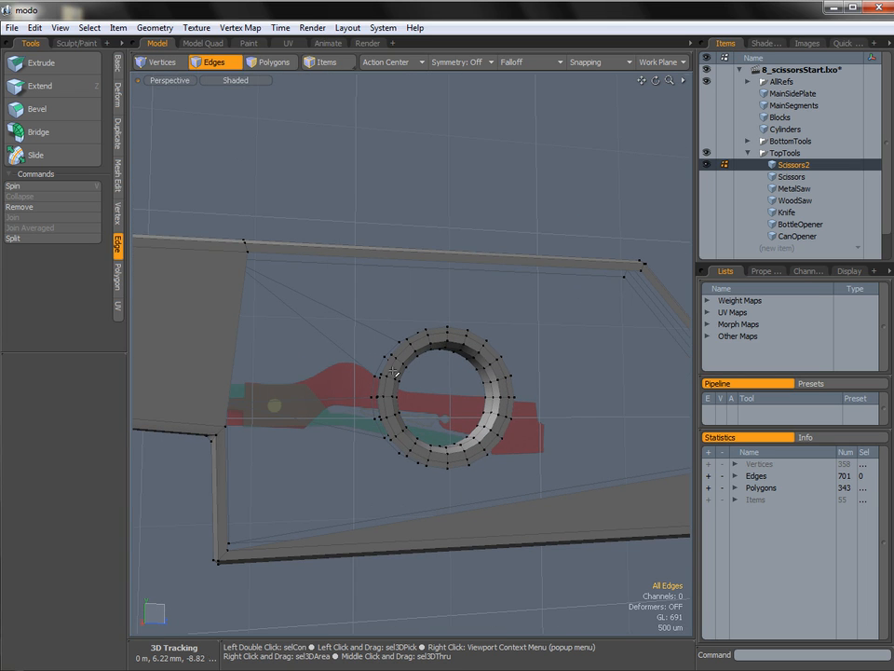
click(380, 384)
shift+click(237, 337)
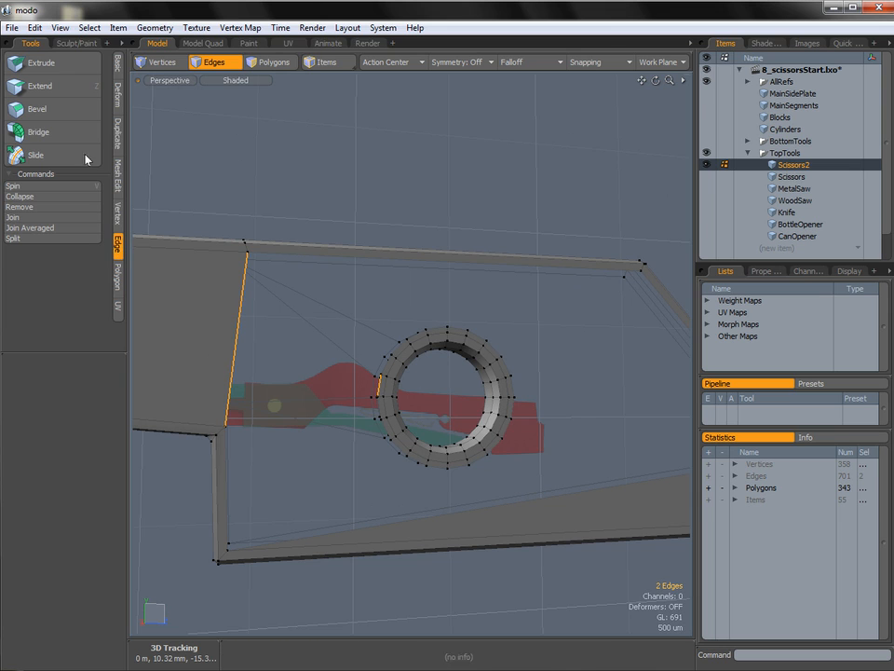
click(37, 131)
key(space)
double_click(353, 349)
key(p)
click(419, 184)
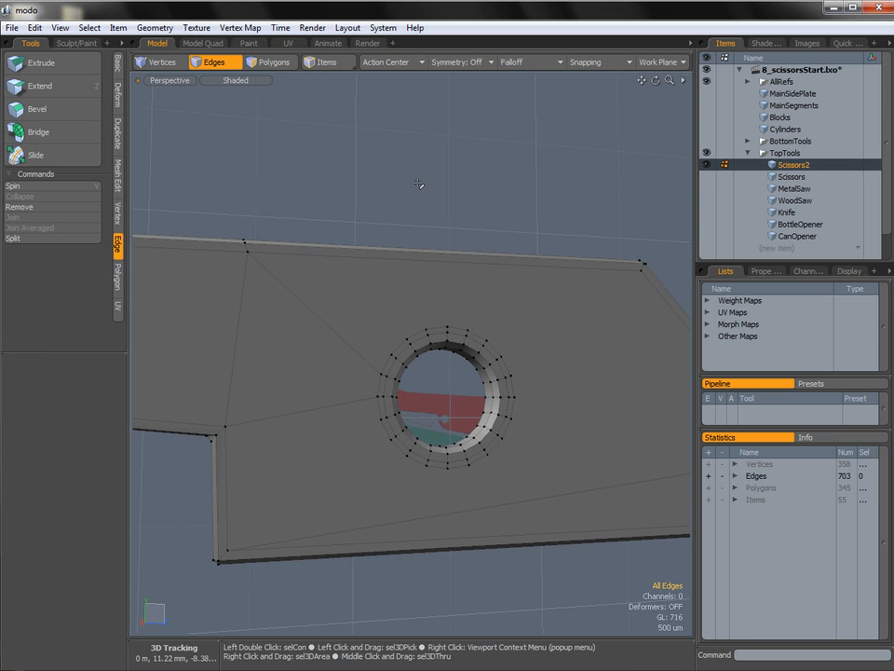
Cut more edges between the hole rim and the surrounding plate corners on both sides.
key(alt+c)
drag(281, 281, 247, 252)
ctrl+alt+drag(433, 290, 438, 363)
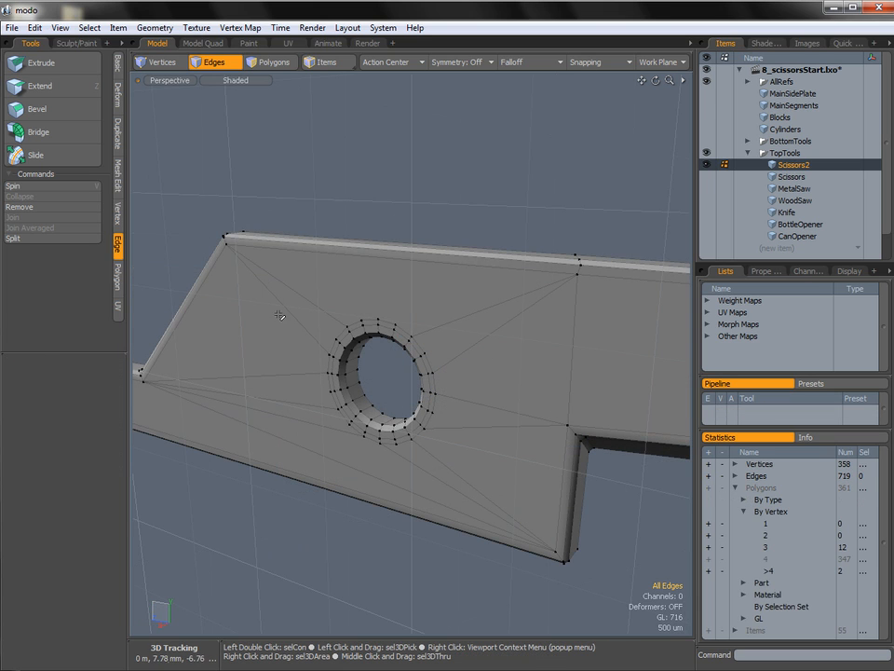
Select the plate's long top edge above the hole and add a loop slice at 50%.
alt+drag(403, 308, 431, 313)
click(373, 292)
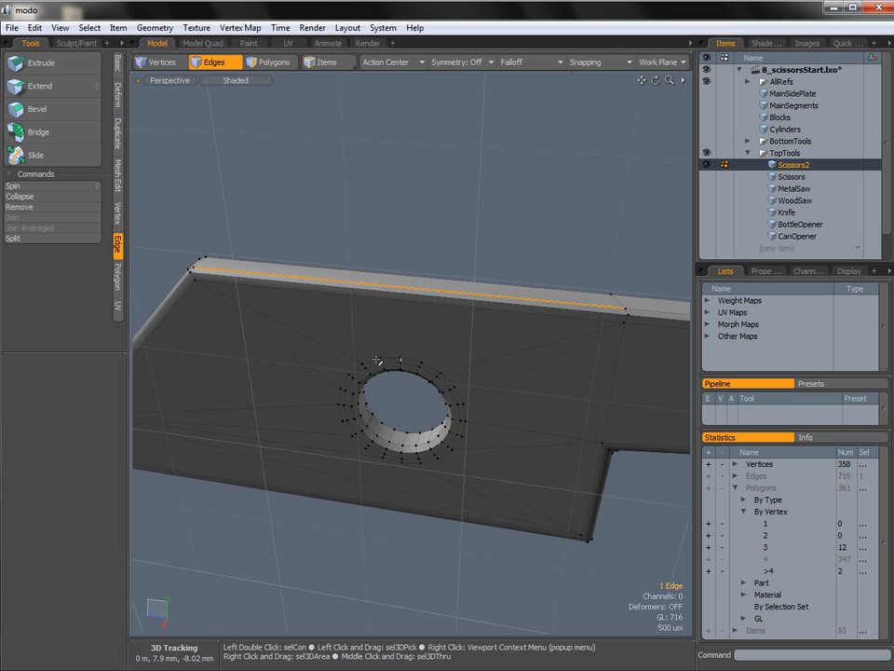
mouse_move(403, 336)
alt+mouse_down()
mouse_move(418, 325)
mouse_move(409, 327)
alt+mouse_up()
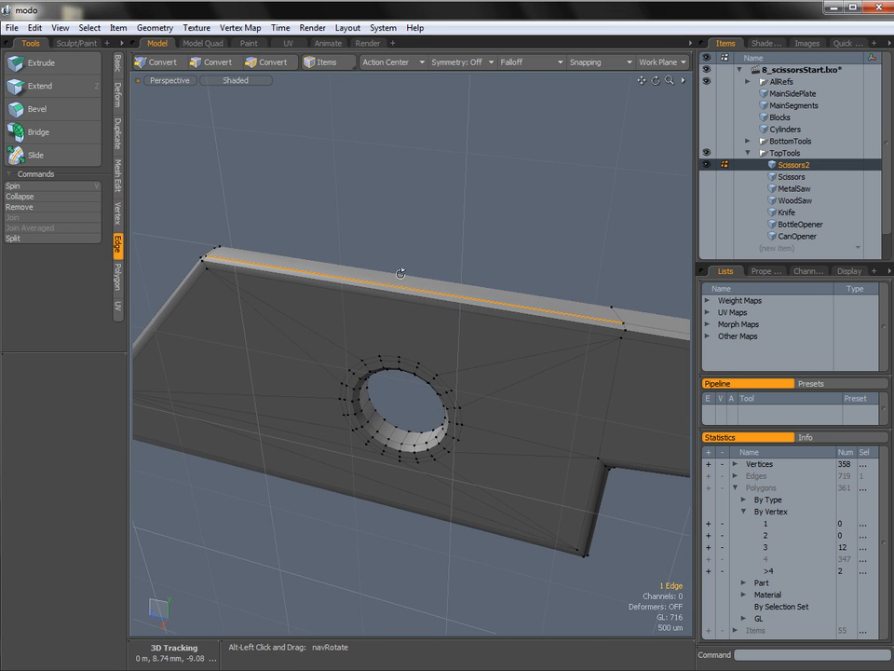
key(alt+c)
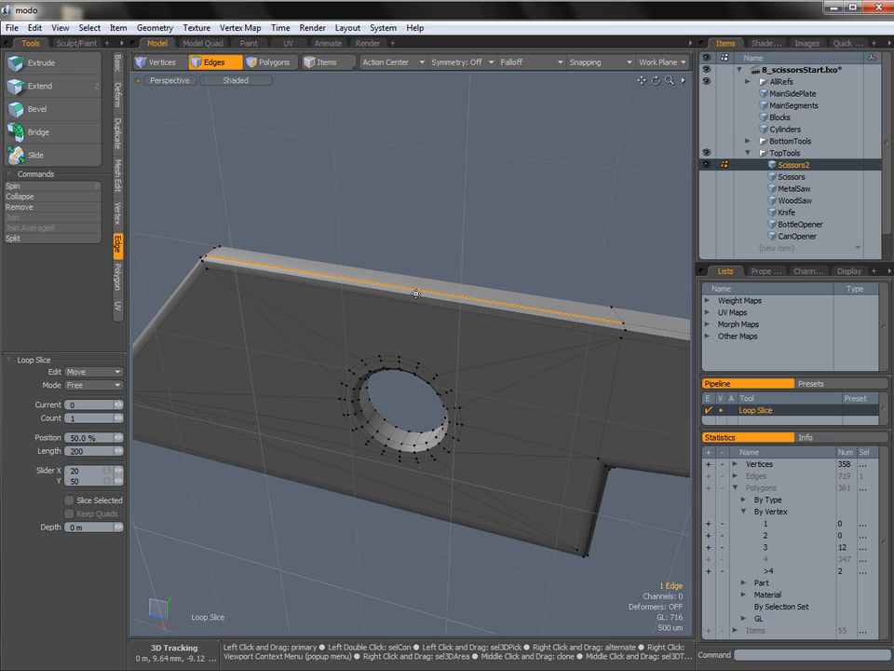
click(387, 301)
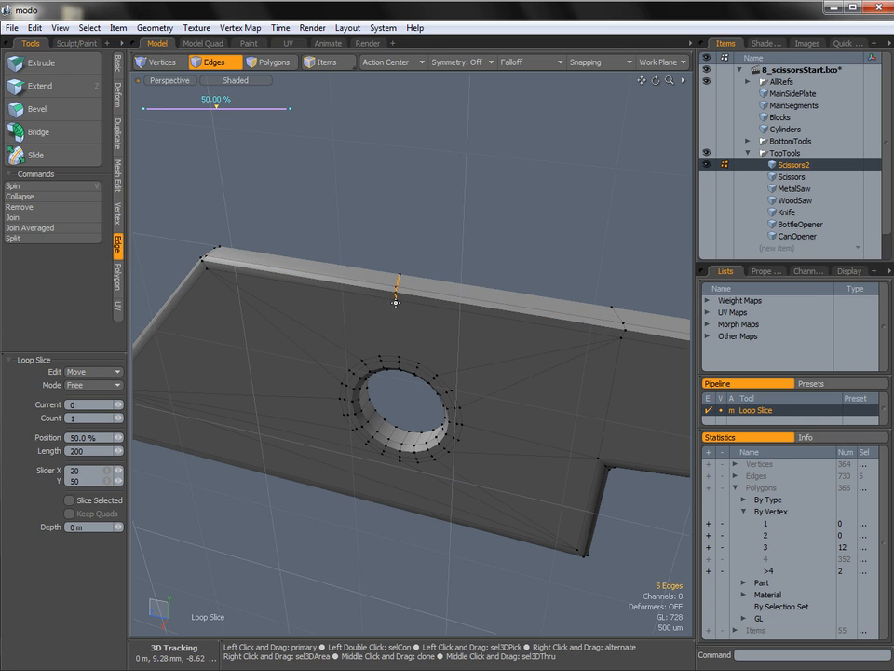
key(q)
click(420, 194)
Connect the new slice's end vertices to the hole rim with Edge Slice on both sides of the plate.
mouse_move(393, 301)
alt+mouse_down()
mouse_move(397, 315)
mouse_move(409, 296)
alt+mouse_up()
key(c)
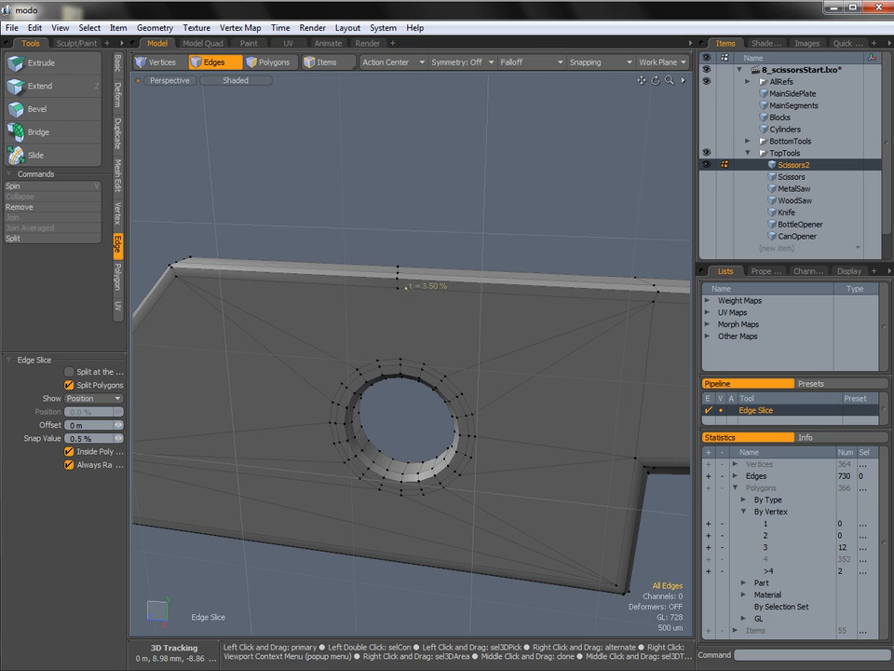
click(398, 283)
click(391, 360)
alt+drag(466, 290, 373, 326)
shift+drag(408, 358, 398, 359)
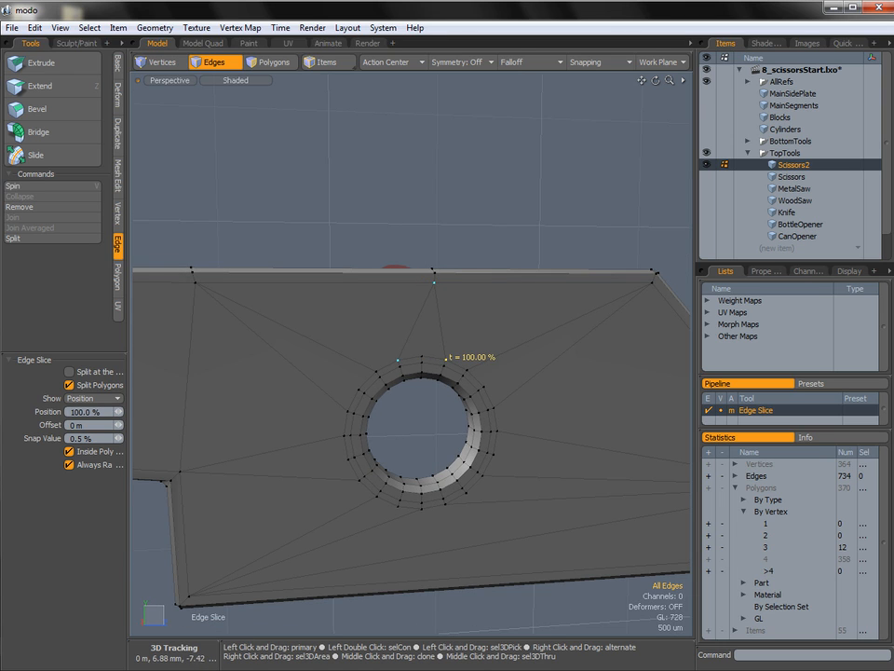
key(space)
Show the Scissors mesh beside Scissors2 and make it the active mesh.
ctrl+alt+drag(535, 364, 336, 360)
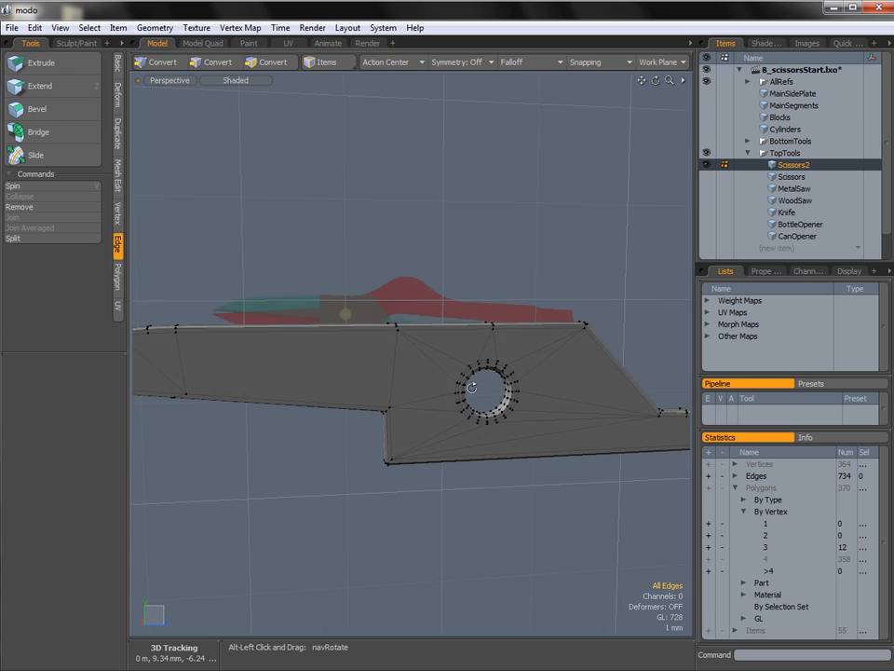
alt+drag(471, 385, 526, 409)
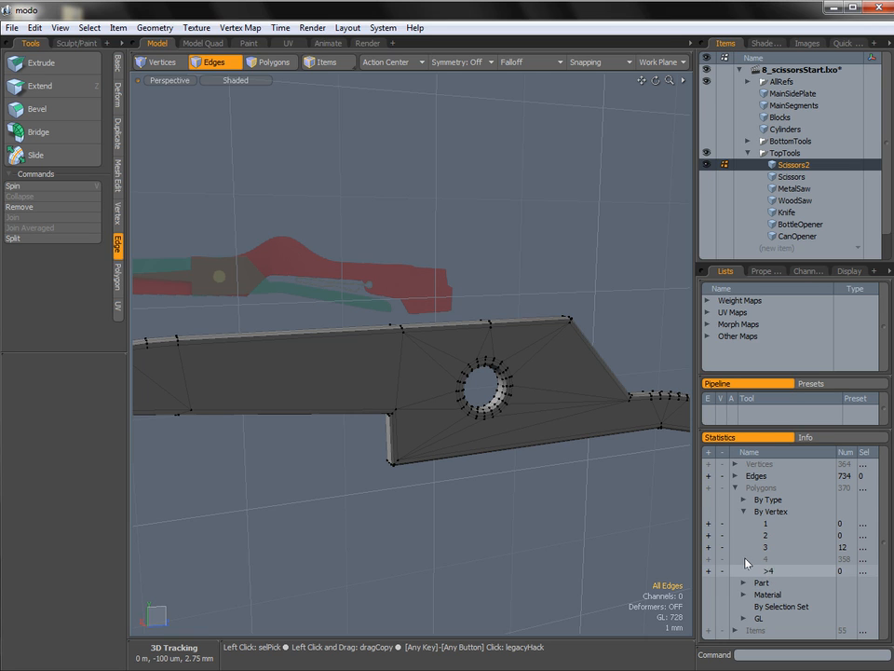
alt+drag(428, 419, 401, 419)
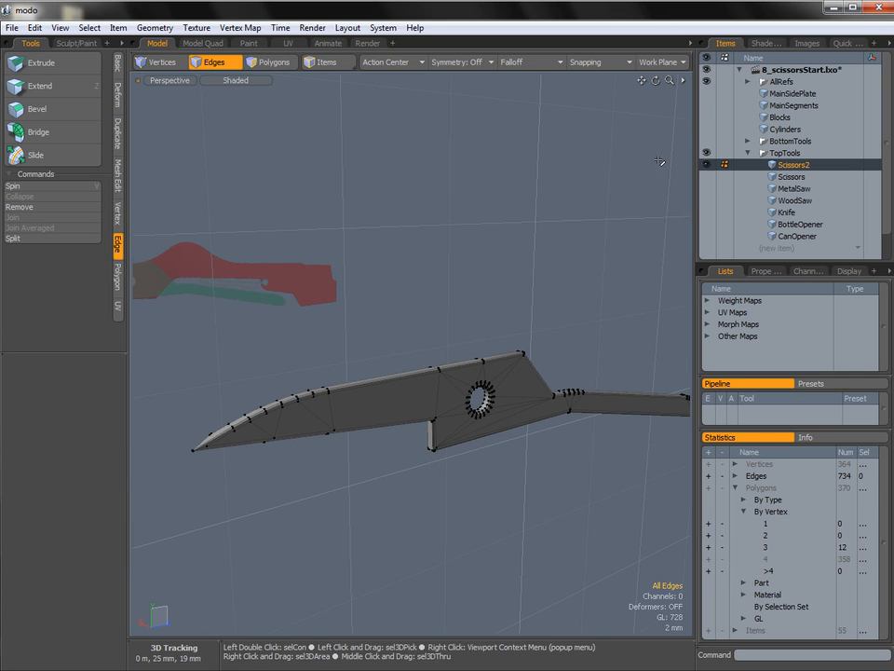
click(707, 177)
alt+drag(461, 375, 694, 443)
scroll(476, 396, up, 5)
alt+drag(504, 425, 299, 410)
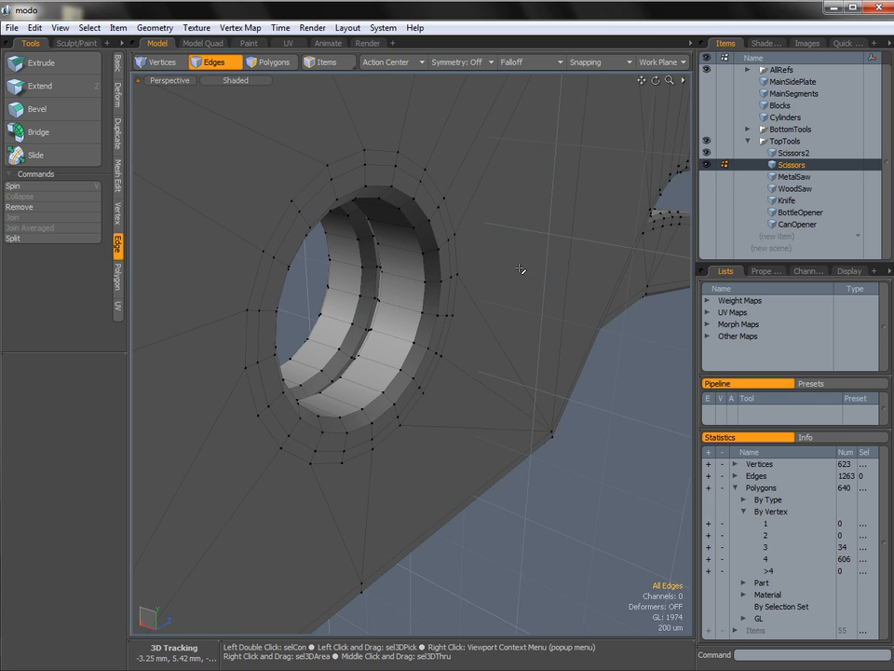
Activate Scissors2 together with Scissors and select the full outer bevel ring of polygons around the pivot hole on each piece.
shift+click(788, 156)
key(2)
key(3)
click(433, 306)
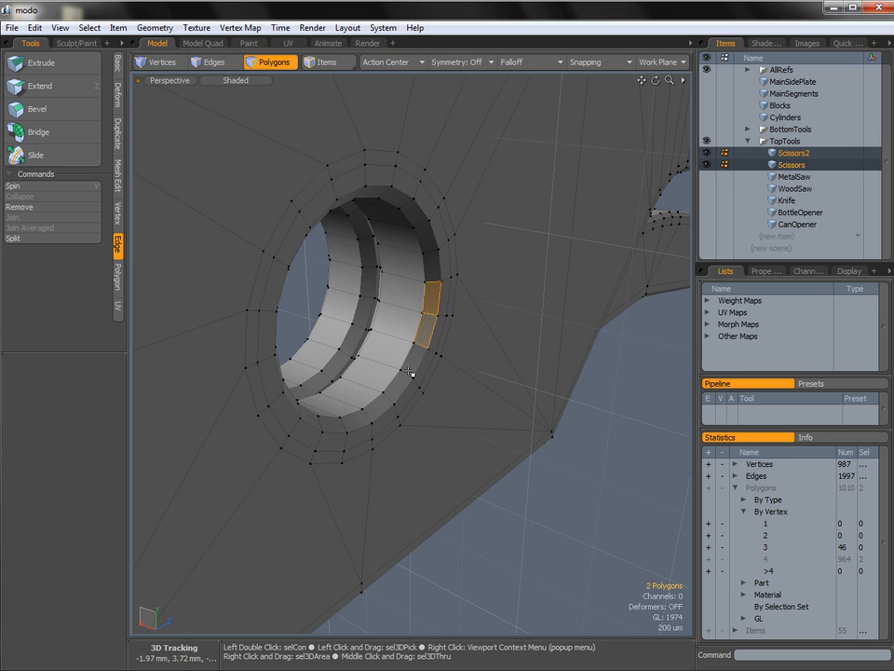
alt+drag(411, 363, 418, 329)
key(l)
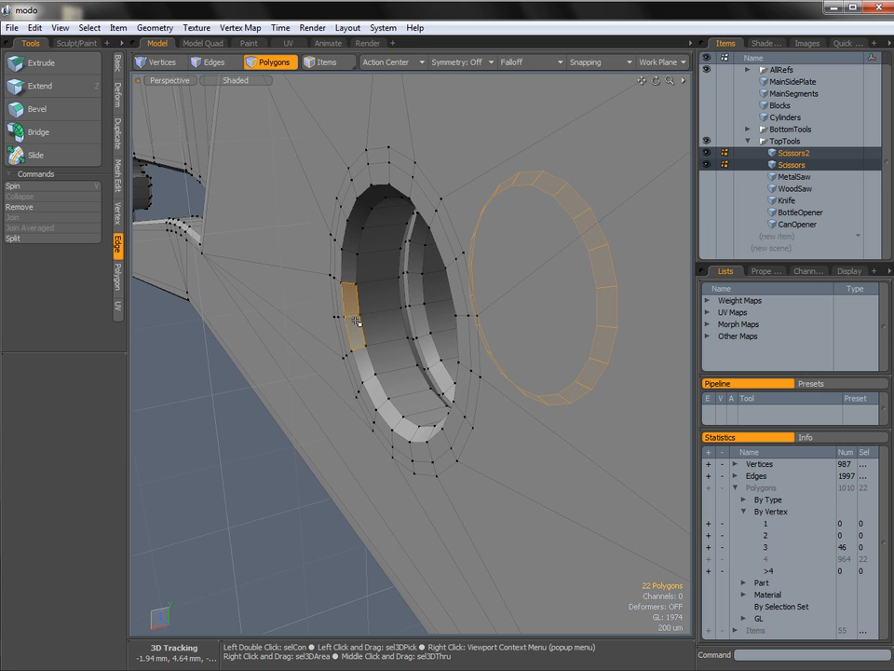
key(l)
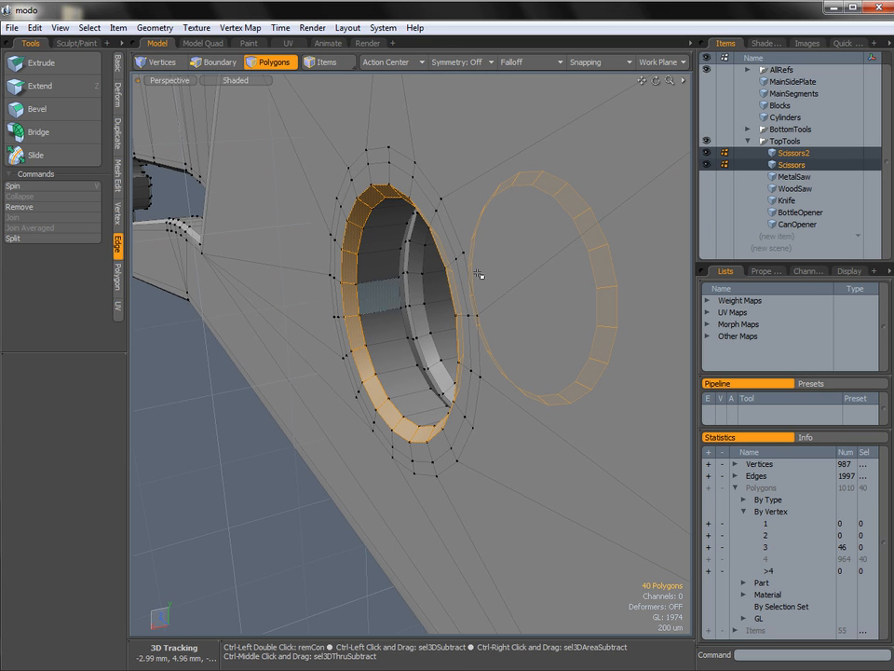
Create a new mesh item in the TopTools group and name it Hinge.
click(806, 239)
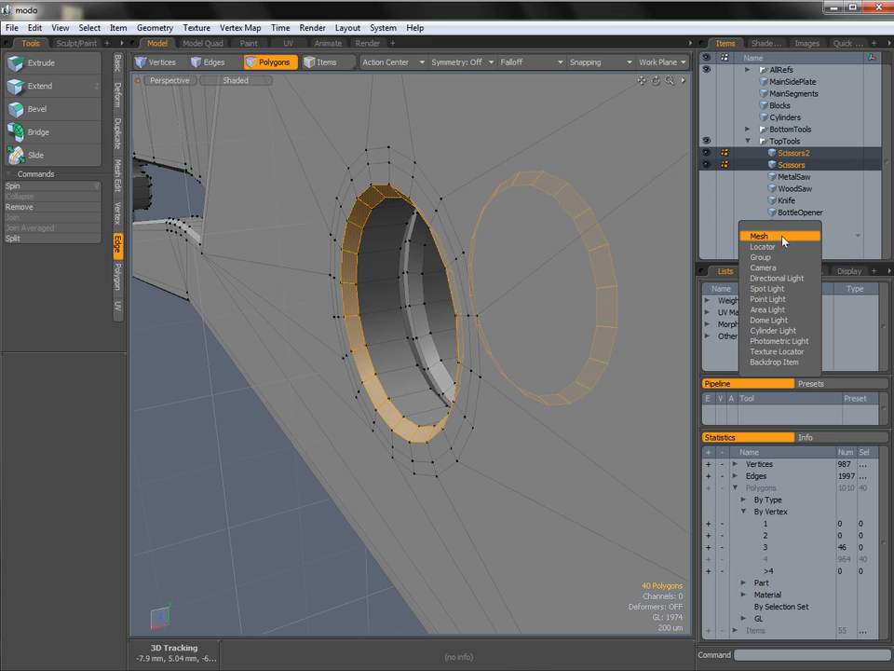
click(782, 235)
drag(772, 236, 808, 140)
right_click(808, 139)
click(770, 142)
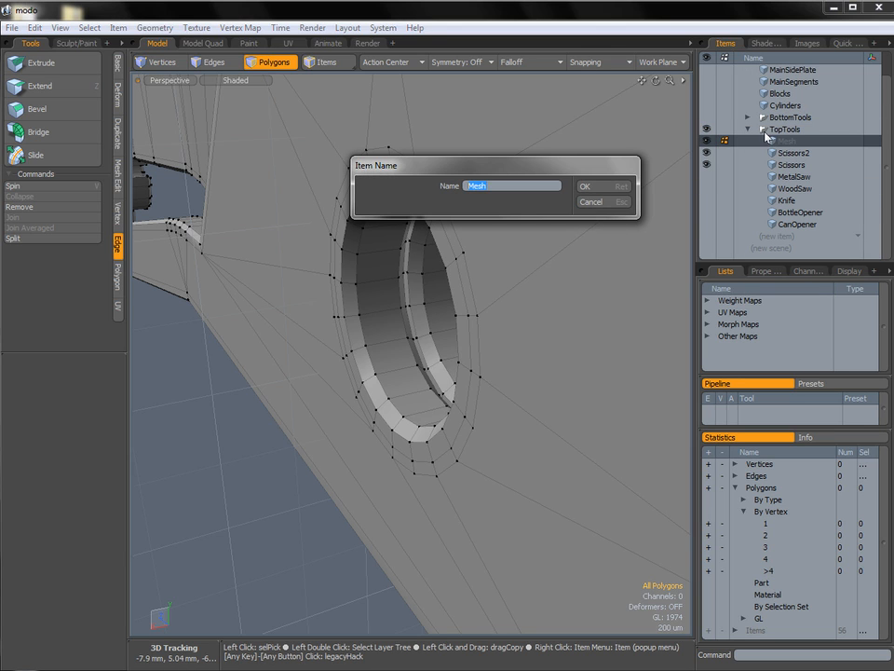
key(Return)
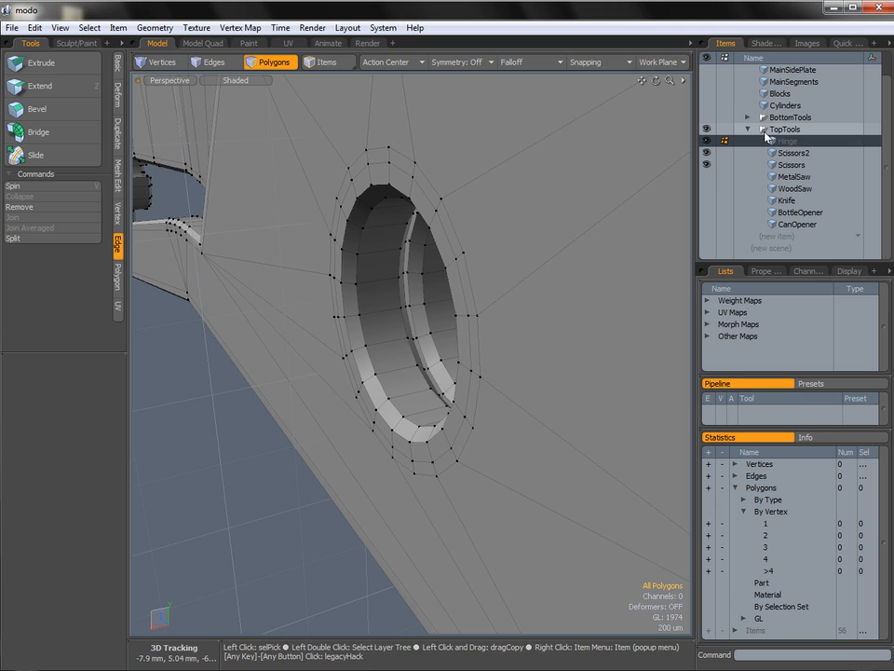
Hide both scissors meshes and place copies of the two bevel rings in the Hinge mesh.
click(706, 155)
alt+drag(596, 278, 523, 283)
key(1)
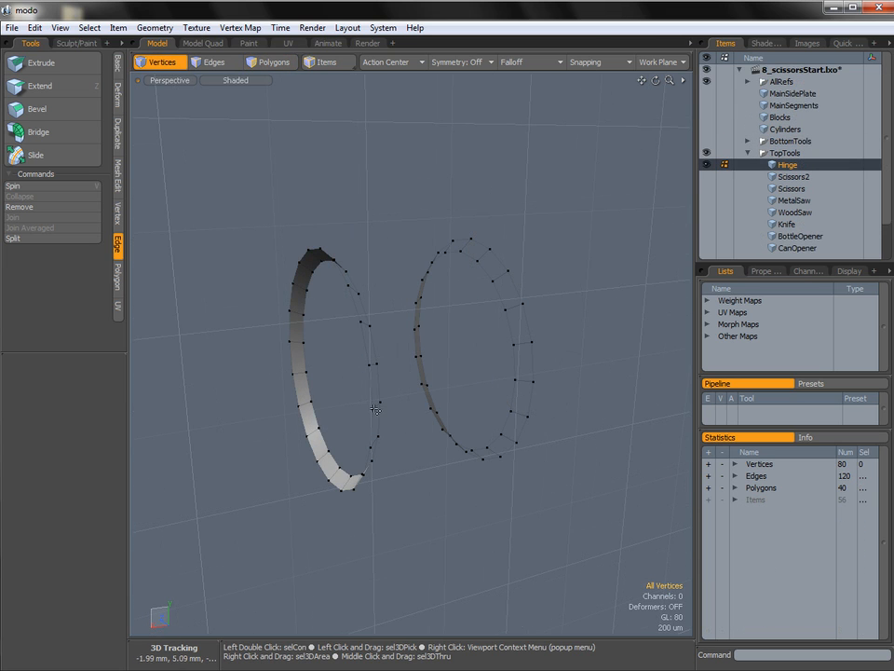
Bridge the facing inner edge loops of the two hinge rings to form a cylinder wall.
alt+drag(409, 353, 345, 347)
key(2)
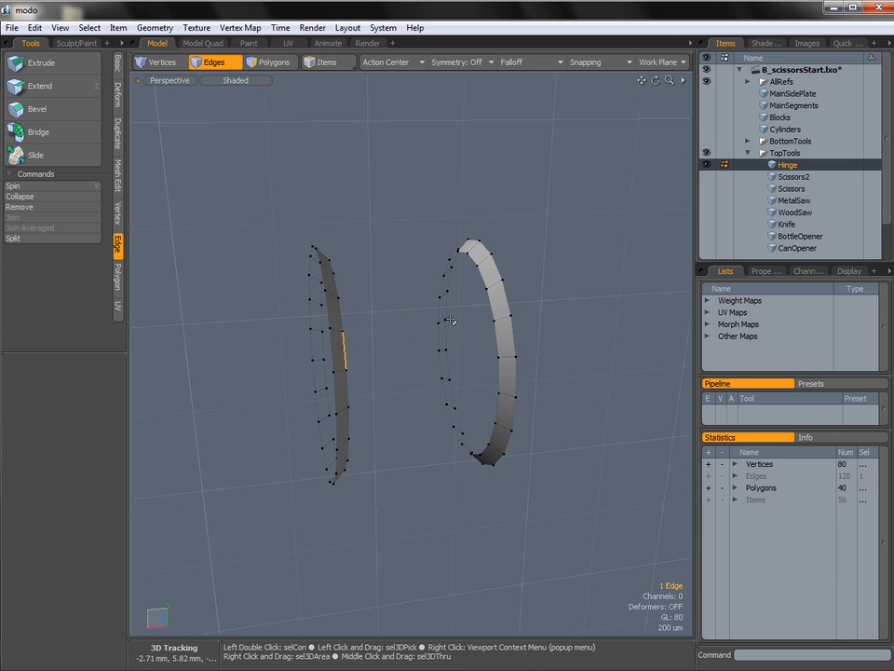
shift+double_click(344, 315)
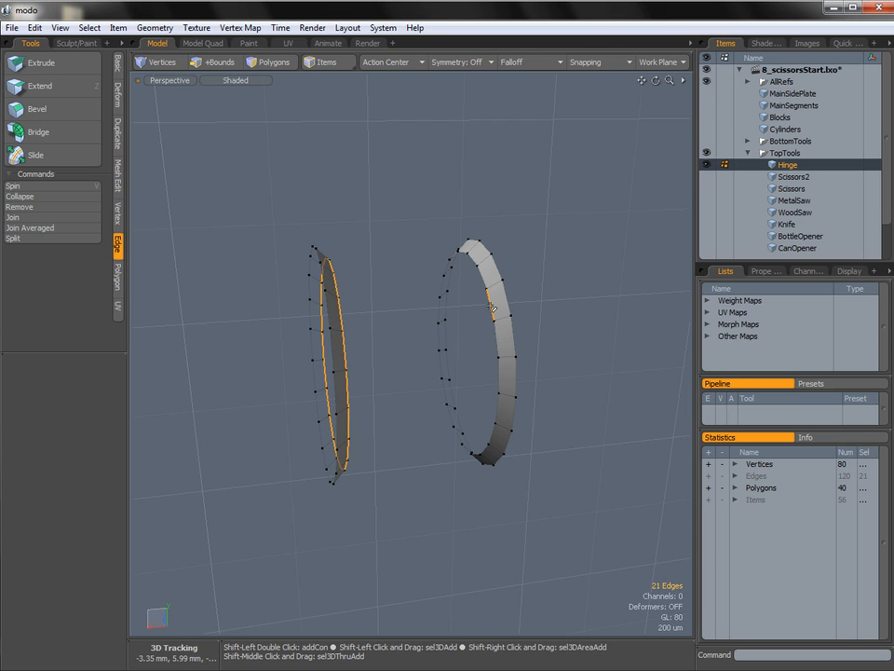
shift+double_click(491, 306)
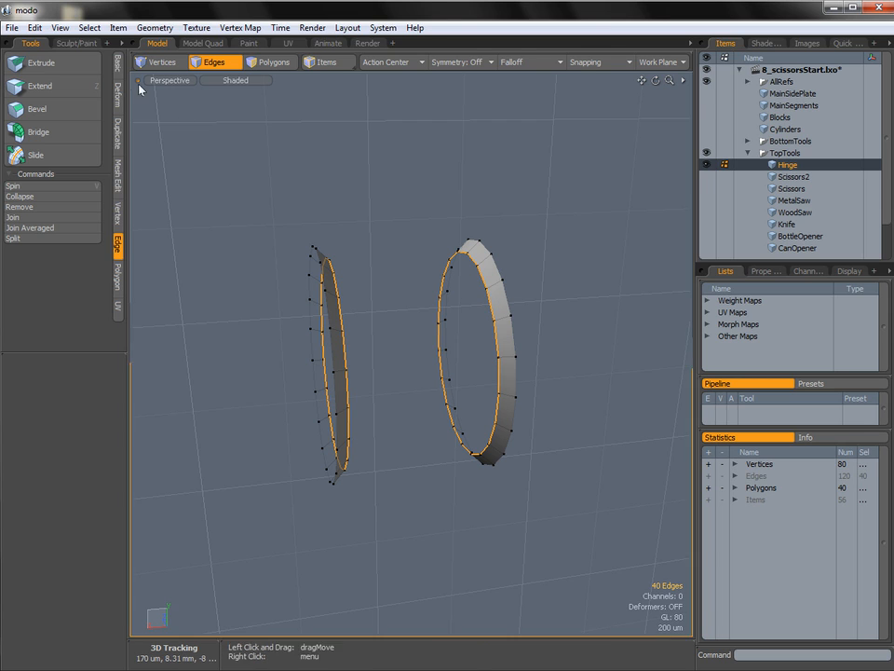
click(42, 139)
click(377, 223)
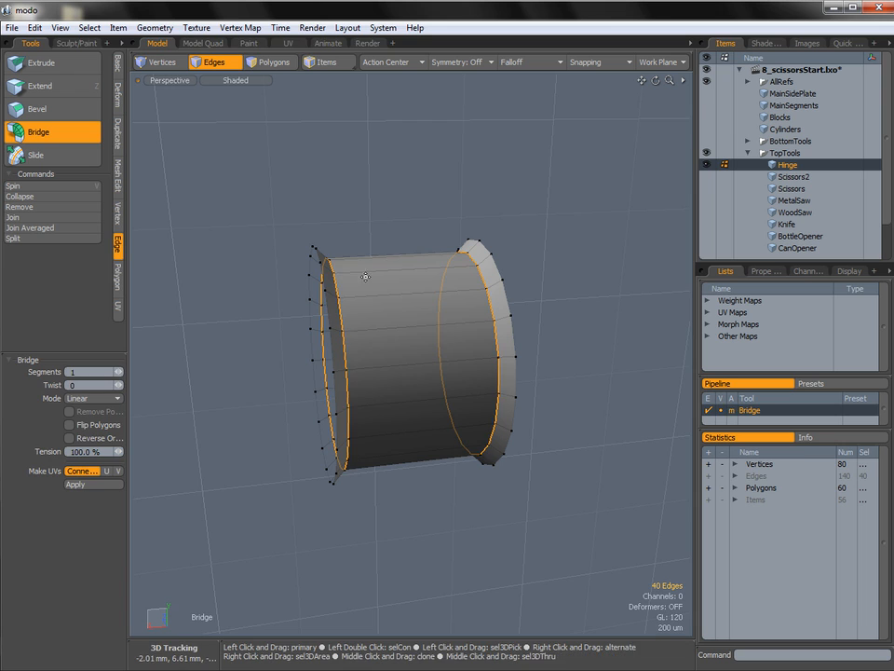
key(space)
click(373, 226)
Cap both open ends of the hinge with a polygon made from each outer edge loop.
double_click(330, 308)
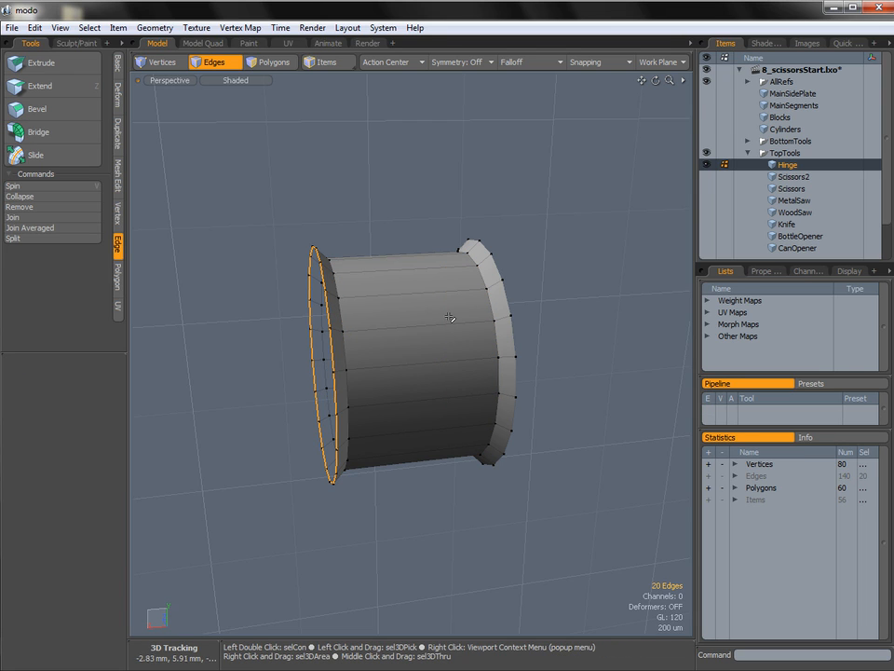
key(p)
alt+drag(541, 306, 434, 310)
click(523, 289)
double_click(522, 289)
key(p)
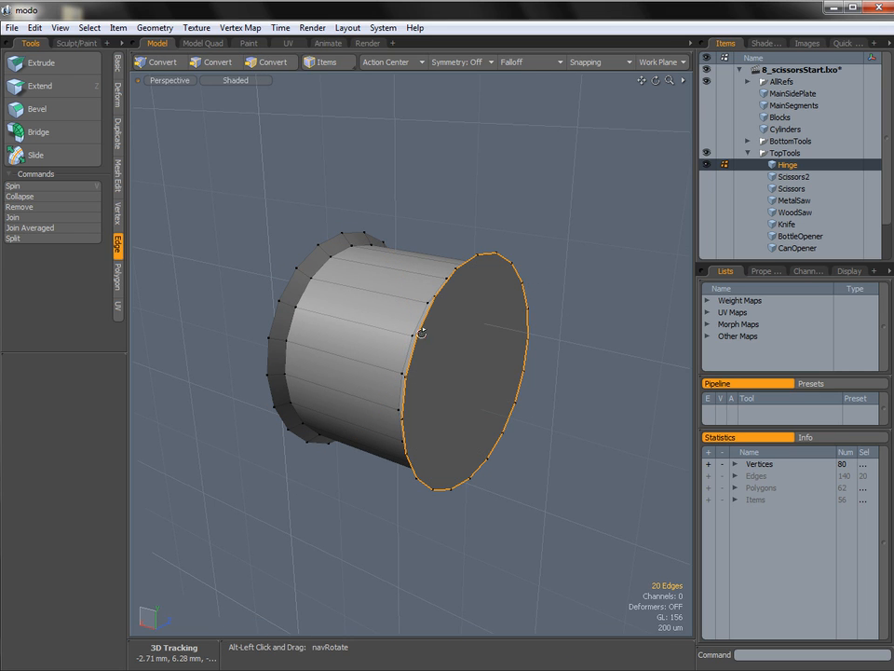
Bevel the outer rim edge loops at both ends of the hinge with a 70 um inset.
alt+drag(402, 326, 355, 313)
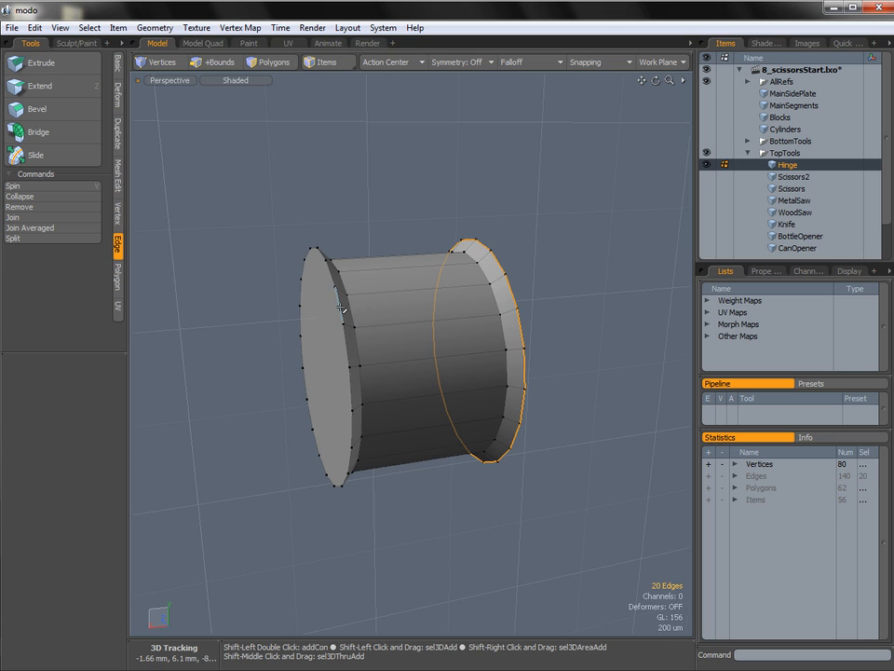
shift+double_click(332, 277)
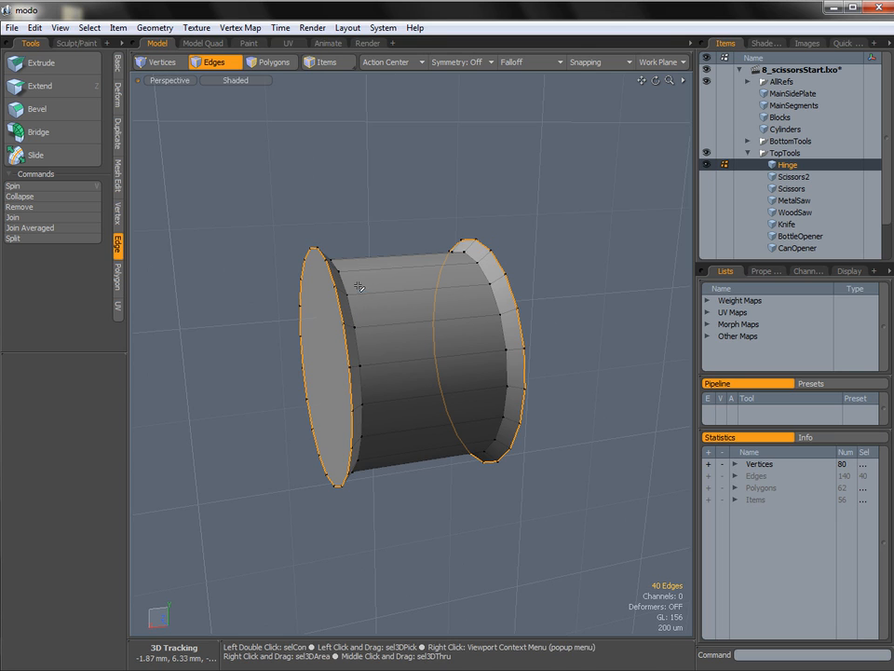
key(b)
drag(388, 393, 409, 392)
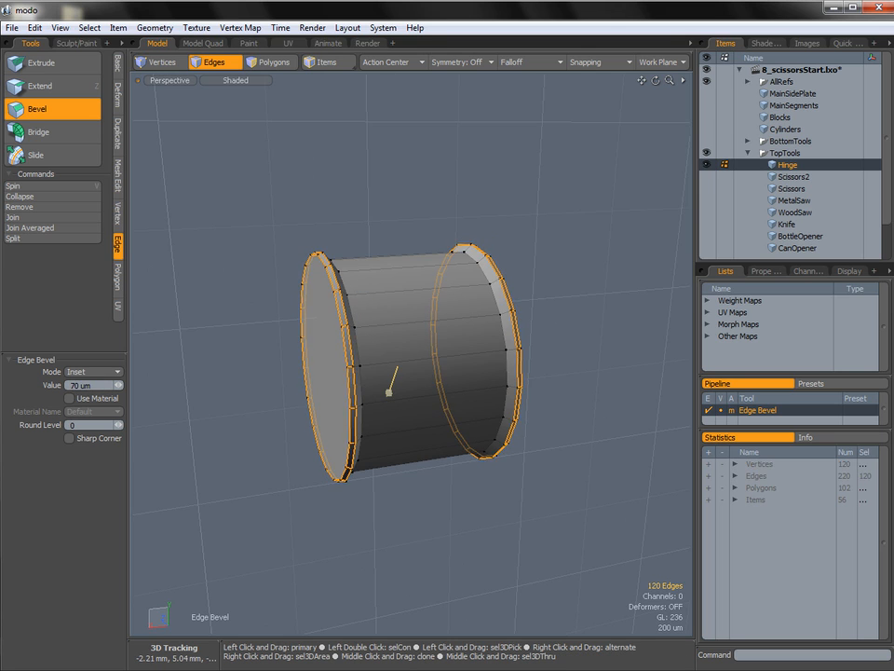
key(space)
click(550, 344)
Select both end cap polygons of the hinge and inset them 126 um with a polygon bevel.
key(3)
click(330, 374)
alt+drag(506, 345, 372, 311)
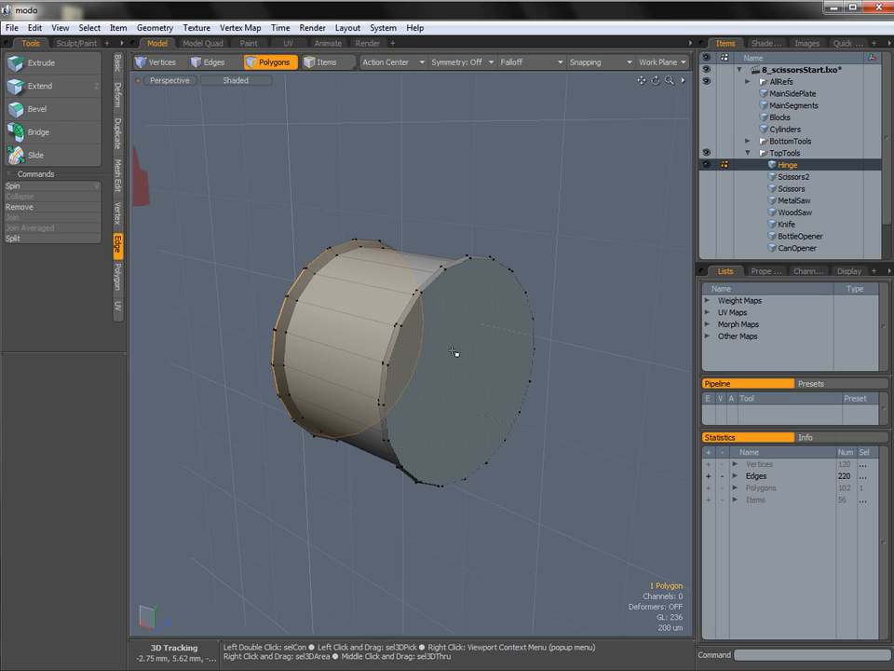
shift+click(452, 357)
key(b)
click(387, 356)
drag(368, 347, 363, 350)
click(448, 362)
drag(453, 369, 468, 374)
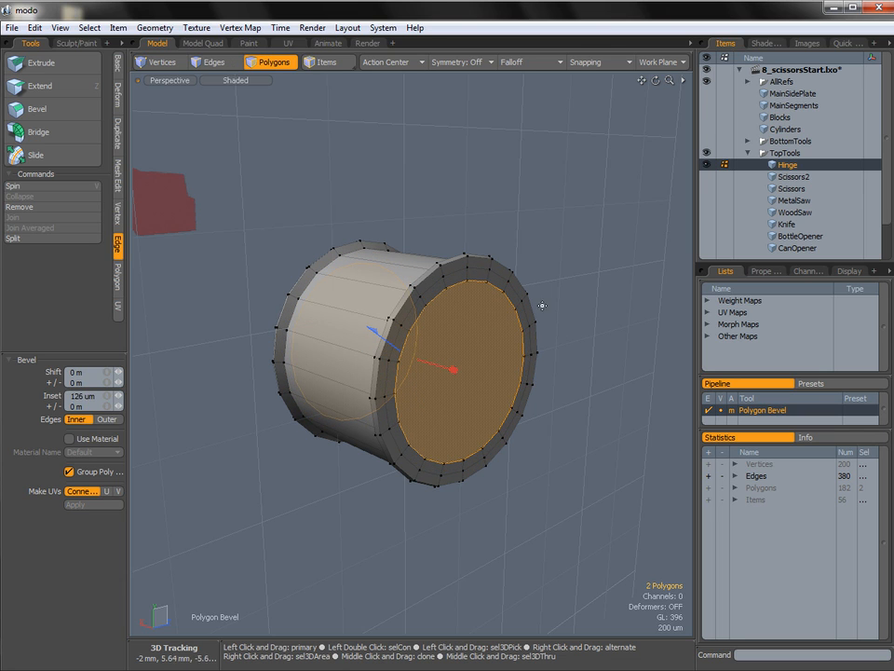
key(space)
click(575, 300)
Collapse each inset end cap of the hinge to a centre vertex with Join Averaged.
click(448, 359)
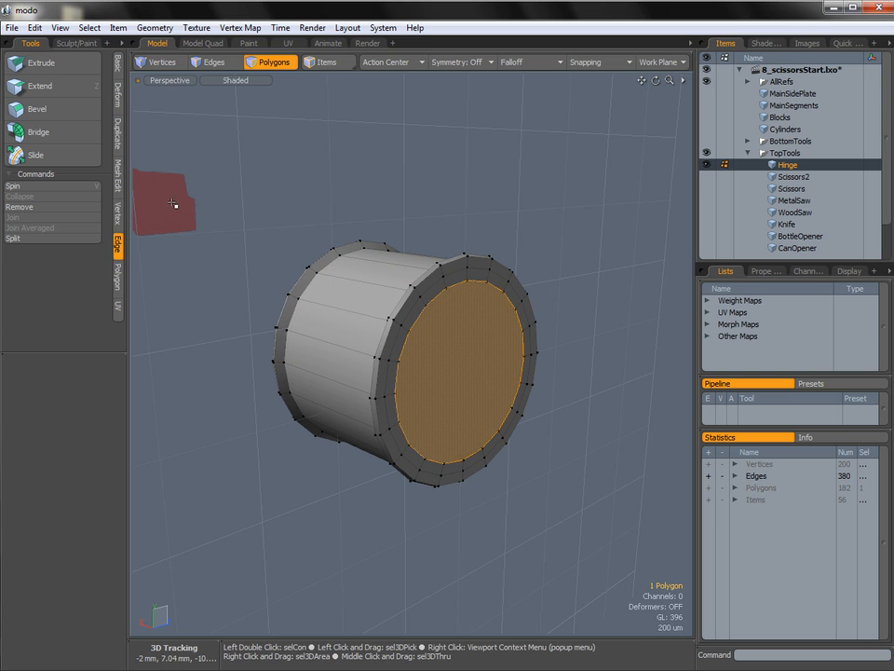
click(117, 213)
click(41, 237)
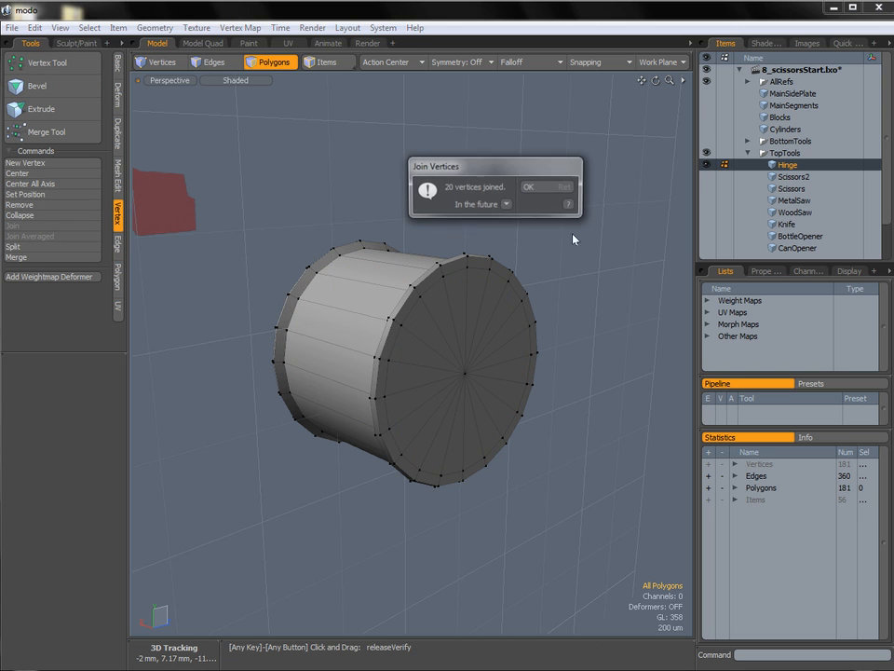
click(550, 186)
alt+drag(333, 353, 463, 342)
click(316, 318)
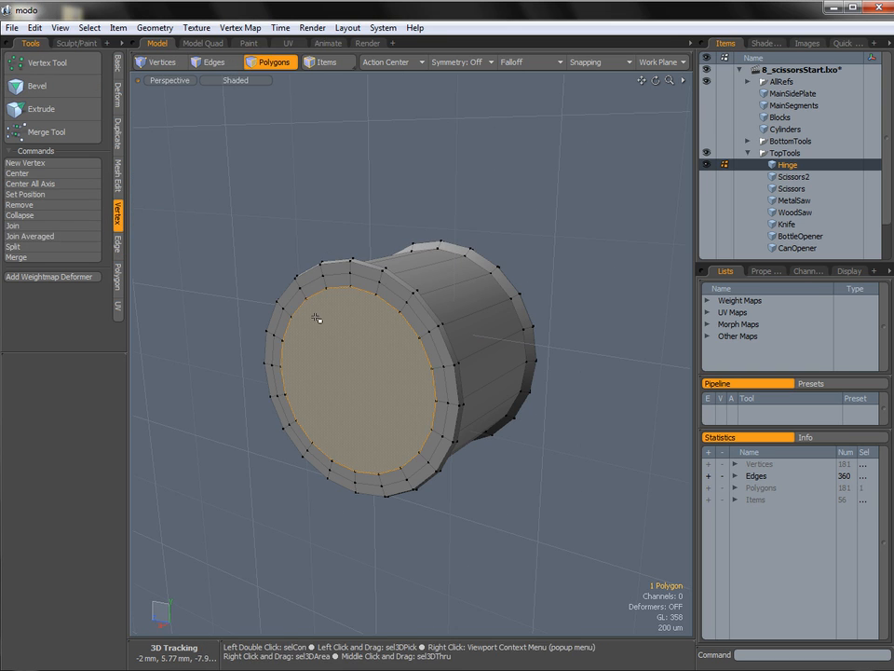
click(41, 236)
click(559, 189)
alt+drag(550, 230, 446, 278)
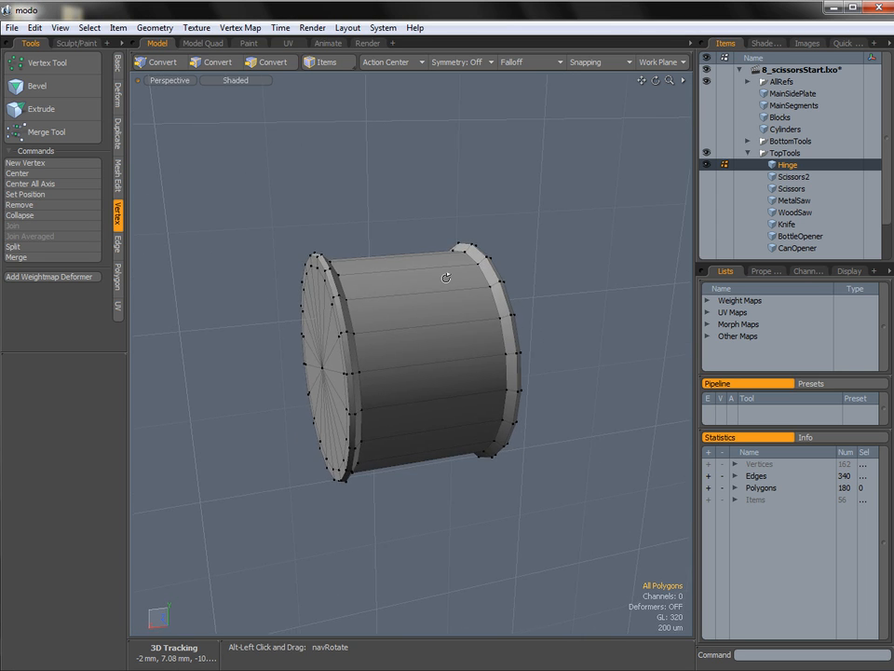
Show Scissors2 and Scissors, select the whole hinge, and scale it across its diameter to fit the pivot hole.
click(708, 178)
click(707, 190)
mouse_move(337, 332)
alt+mouse_down()
mouse_move(501, 320)
mouse_move(514, 302)
mouse_move(363, 310)
mouse_move(360, 280)
mouse_move(331, 312)
alt+mouse_up()
scroll(476, 321, down, 2)
alt+drag(473, 320, 415, 312)
double_click(444, 331)
ctrl+alt+drag(491, 337, 481, 333)
alt+drag(480, 334, 401, 315)
key(r)
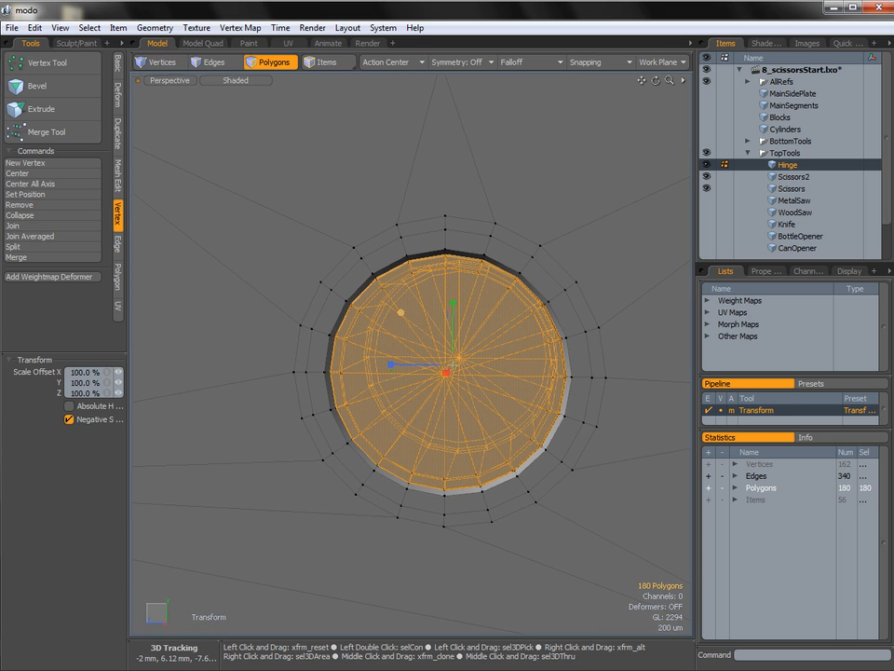
drag(401, 312, 402, 314)
alt+drag(477, 314, 408, 355)
key(space)
Scale the hinge to 105% along the X axis.
mouse_move(408, 356)
alt+mouse_down()
mouse_move(397, 359)
mouse_move(419, 378)
mouse_move(398, 385)
mouse_move(392, 358)
alt+mouse_up()
key(r)
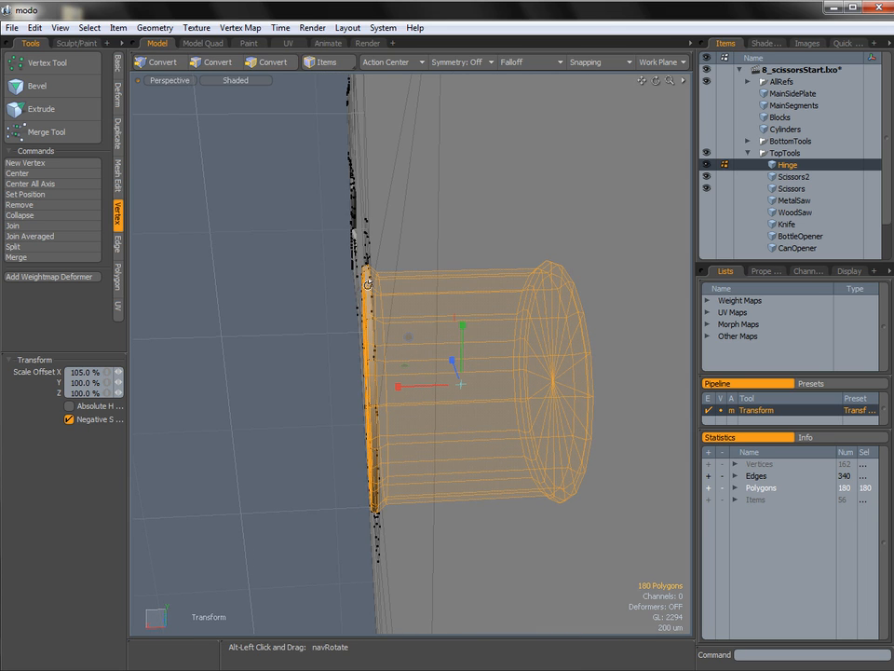
key(space)
click(315, 381)
Create a new mesh item named Spring and place it in the TopTools group.
alt+drag(341, 351, 544, 326)
ctrl+alt+drag(545, 326, 435, 295)
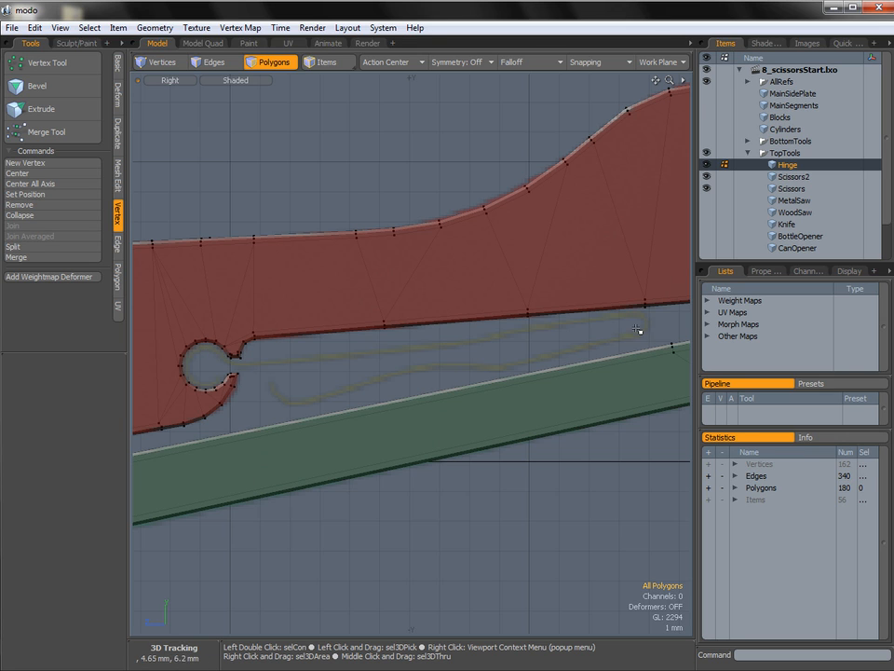
ctrl+alt+drag(463, 381, 252, 392)
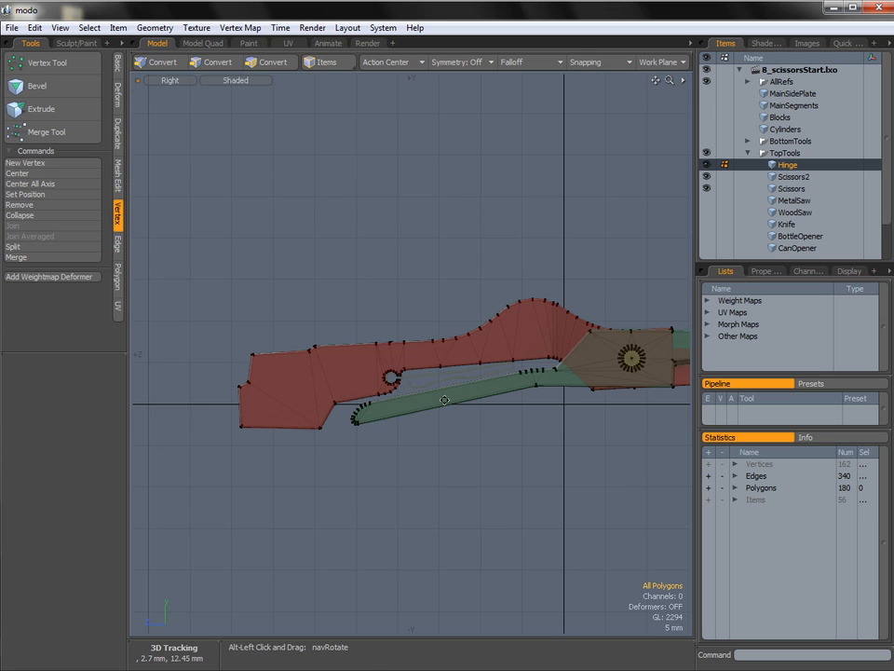
ctrl+alt+drag(435, 369, 537, 370)
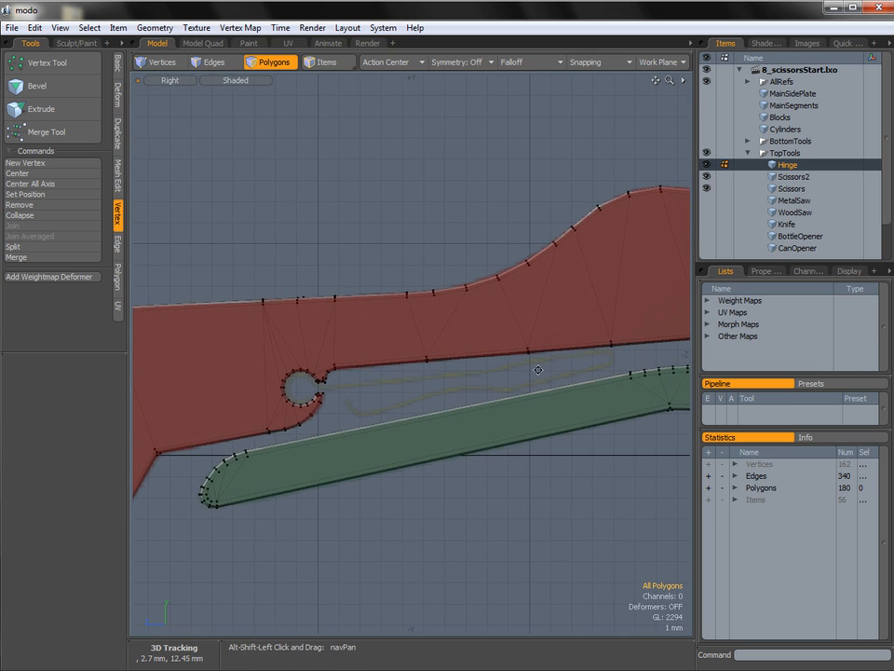
scroll(886, 233, down, 1)
click(776, 247)
click(781, 237)
right_click(778, 236)
click(787, 237)
text(S)
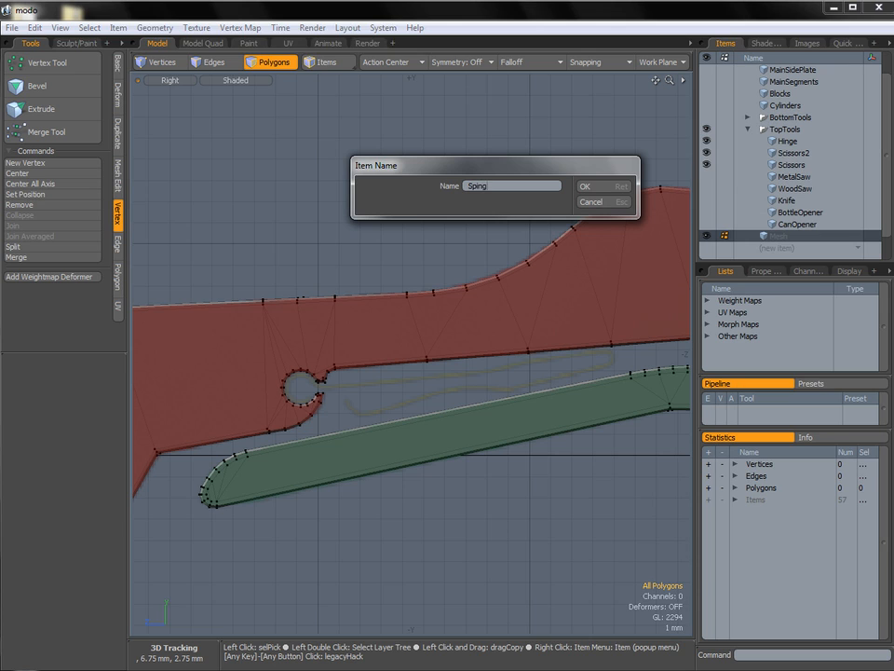
text(pring)
key(Return)
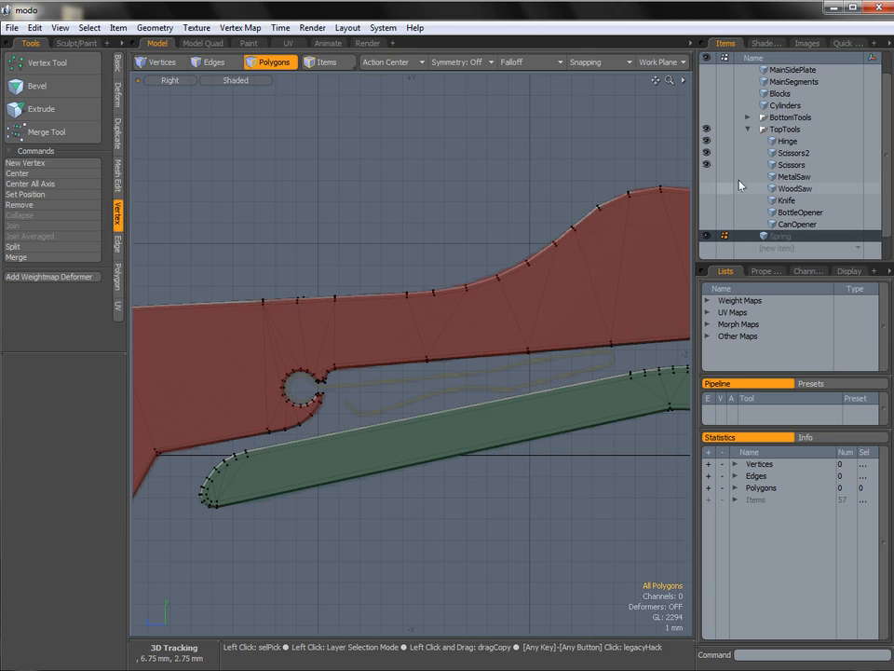
scroll(820, 214, down, 1)
drag(818, 222, 782, 119)
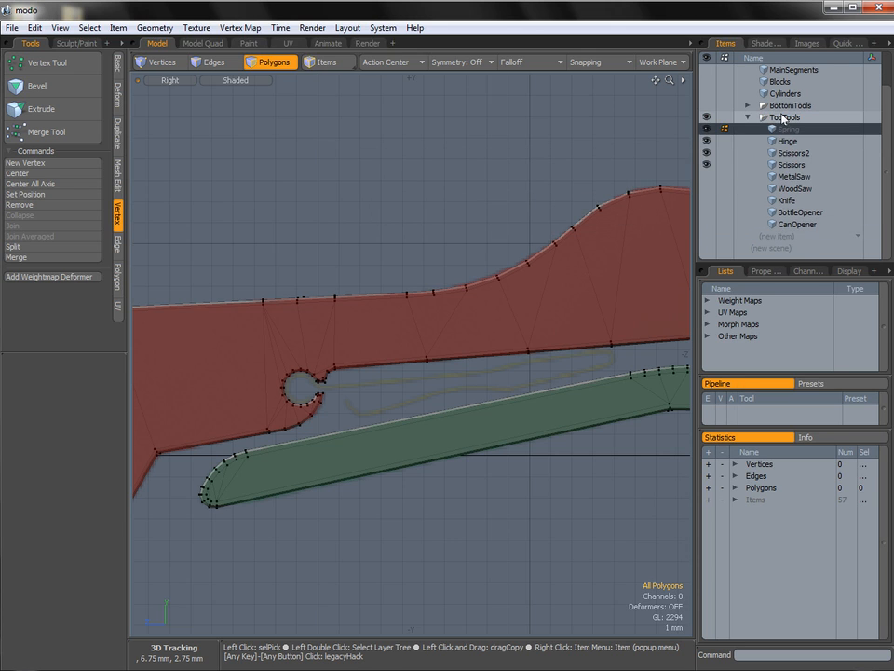
Make the Scissors mesh active and select the 14 inner wall polygons around its small open round hole.
key(ctrl+space)
click(350, 370)
alt+drag(351, 371, 298, 372)
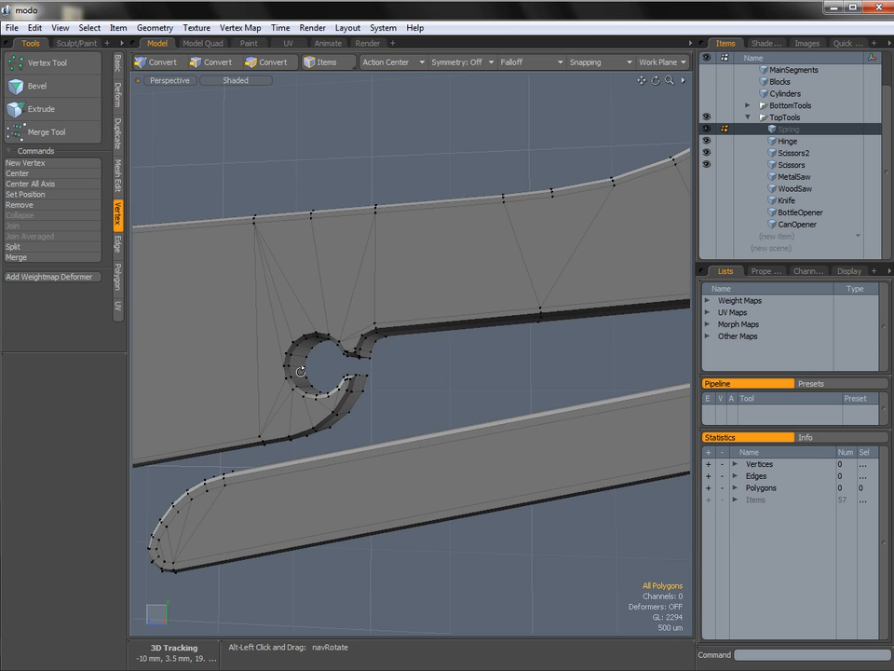
click(792, 164)
alt+drag(346, 376, 330, 404)
ctrl+alt+drag(330, 405, 411, 412)
mouse_move(412, 412)
alt+mouse_down()
mouse_move(423, 408)
mouse_move(411, 404)
mouse_move(407, 416)
mouse_move(360, 435)
mouse_move(258, 383)
mouse_move(248, 334)
mouse_move(276, 306)
mouse_move(425, 275)
mouse_move(429, 286)
mouse_move(398, 314)
alt+mouse_up()
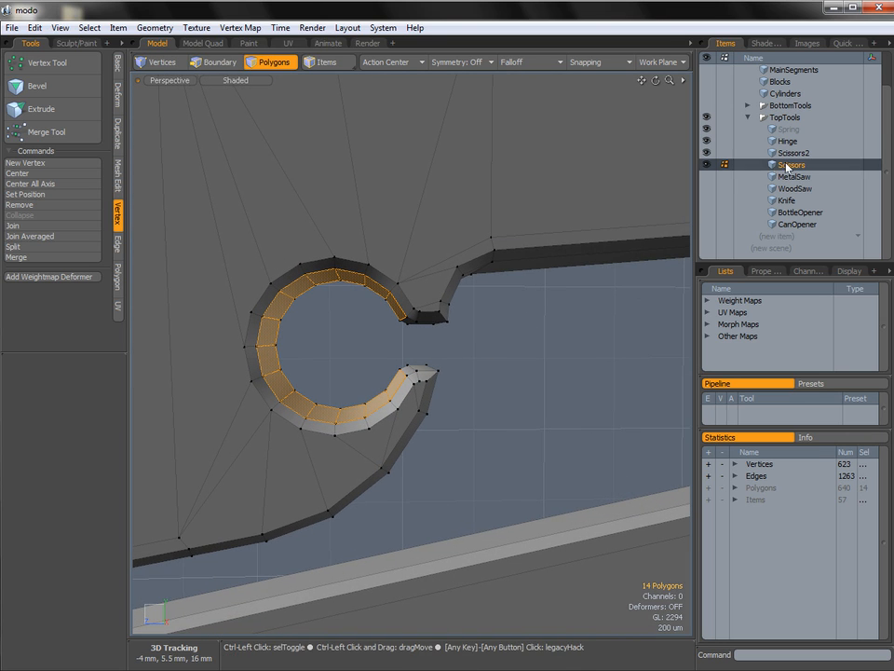
Place a copy of the selected hole polygons in the Spring mesh and hide Hinge, Scissors2 and Scissors.
click(792, 129)
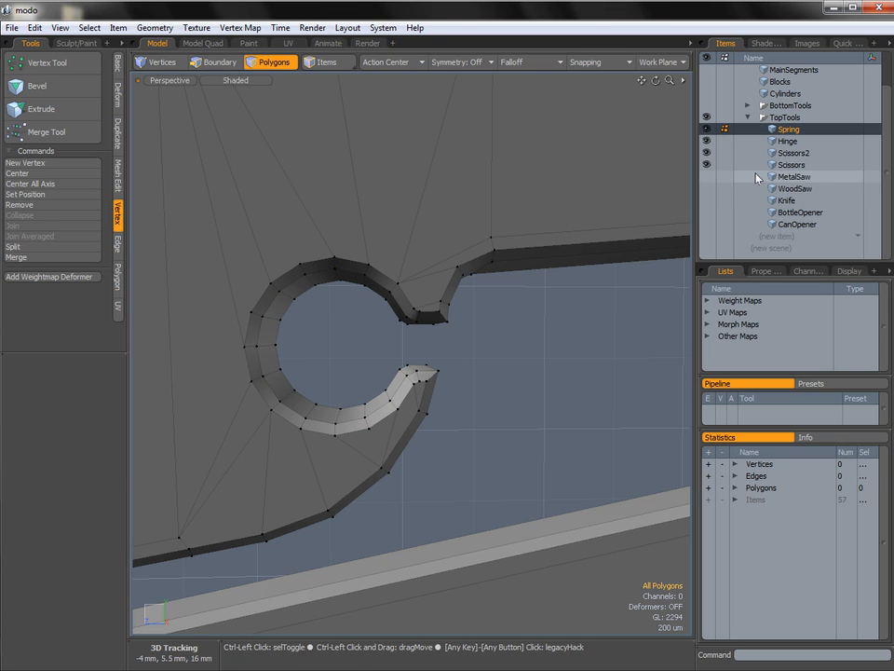
click(707, 142)
click(707, 152)
click(706, 166)
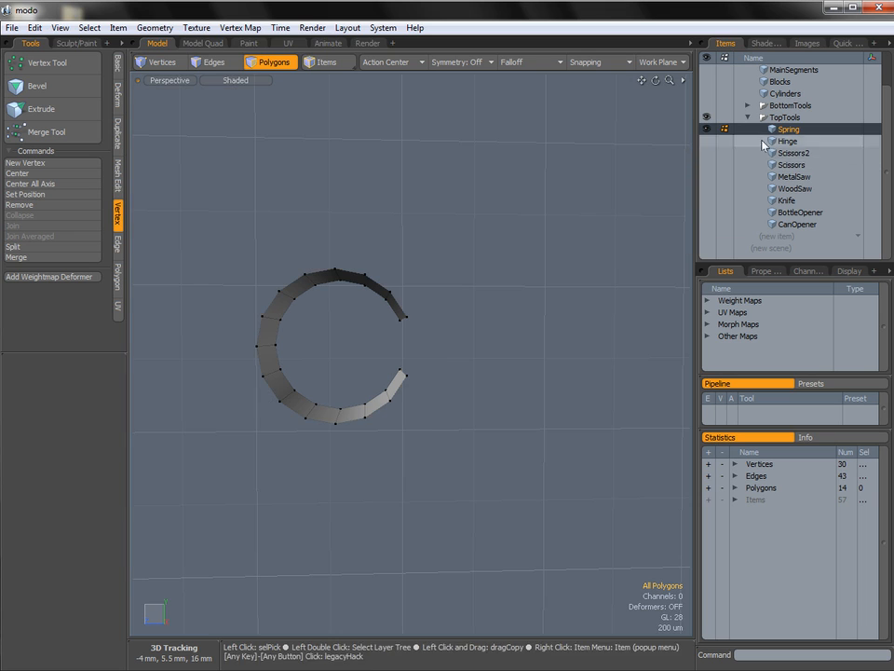
In the Right view, select all 14 spring polygons and scale them to 95% in Y and Z.
ctrl+alt+drag(546, 290, 474, 284)
key(ctrl+space)
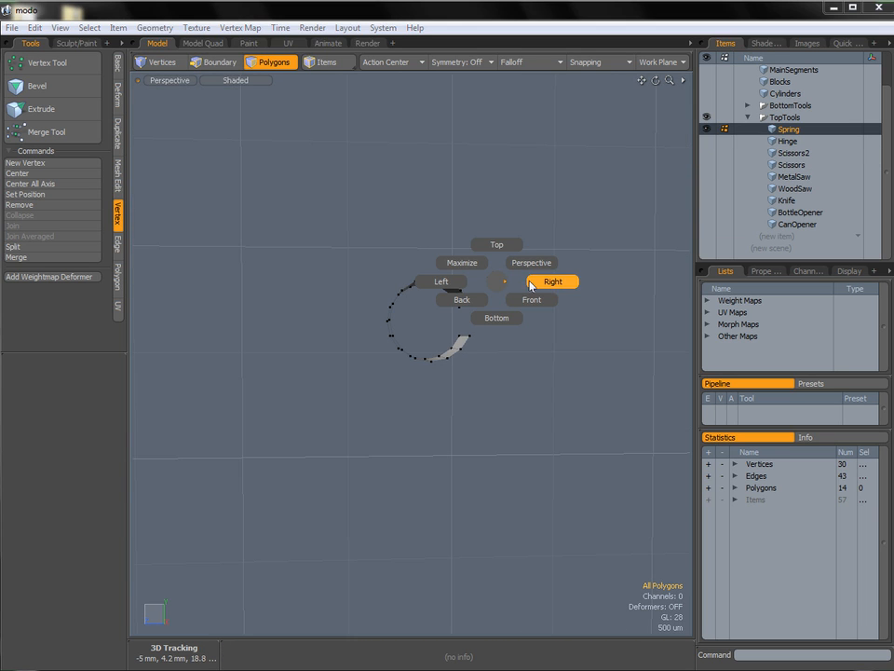
click(548, 282)
alt+shift+drag(540, 282, 487, 288)
ctrl+alt+drag(541, 292, 448, 313)
key(1)
key(3)
mouse_move(448, 310)
right_down()
mouse_move(452, 353)
mouse_move(333, 378)
mouse_move(471, 256)
mouse_move(466, 265)
right_up()
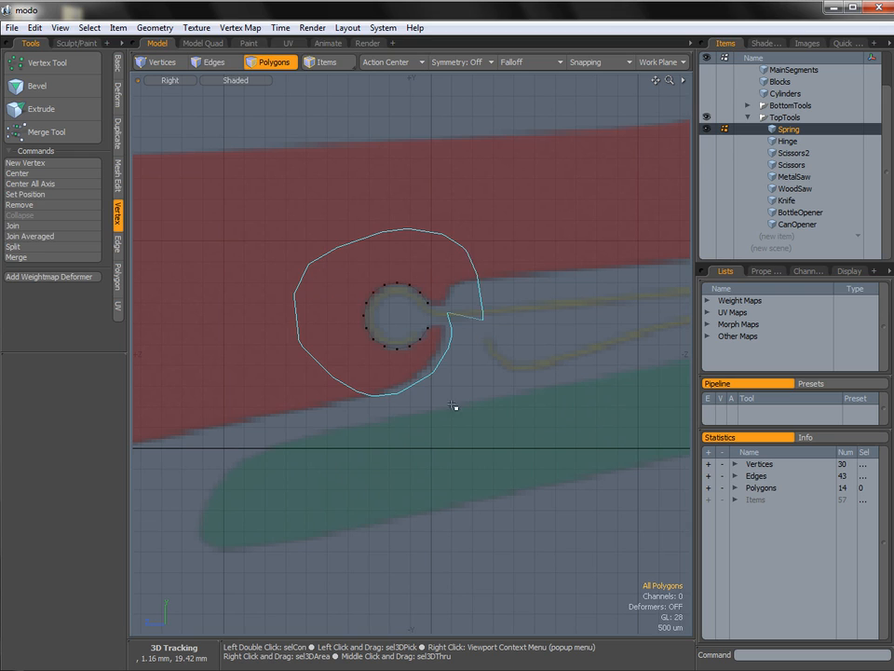
key(y)
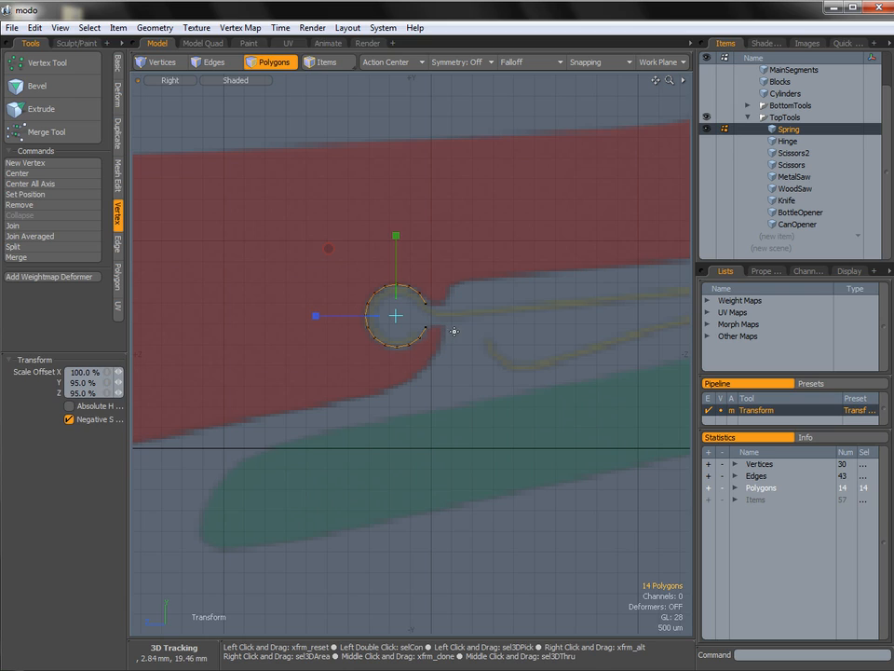
key(space)
click(437, 310)
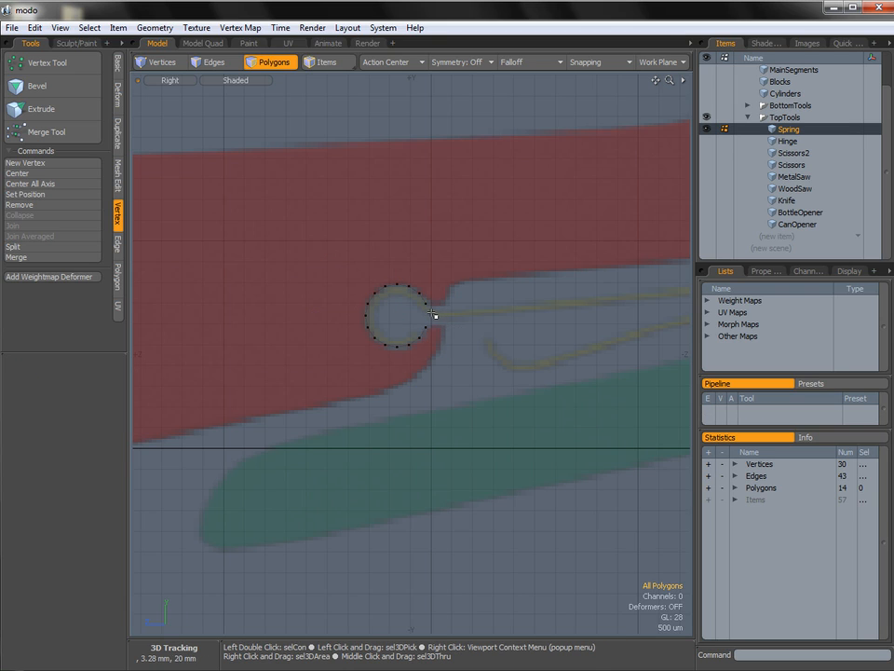
Extend the spring ring's upper open-end edge toward the reference wire, offset about -151 um in Y and -219 um in Z.
key(2)
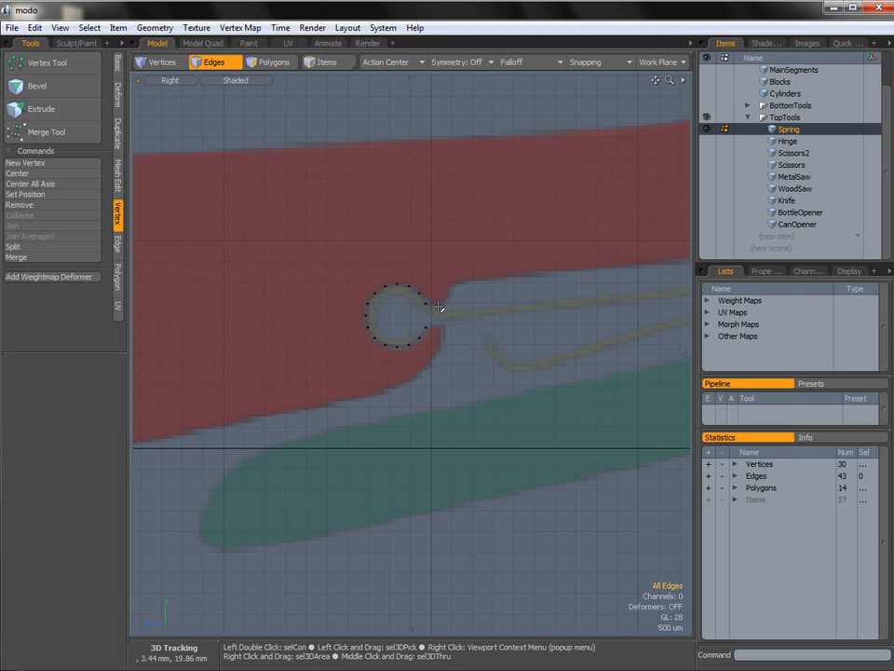
right_drag(441, 306, 438, 305)
mouse_move(433, 317)
ctrl+alt+mouse_down()
mouse_move(443, 318)
mouse_move(392, 303)
ctrl+alt+mouse_up()
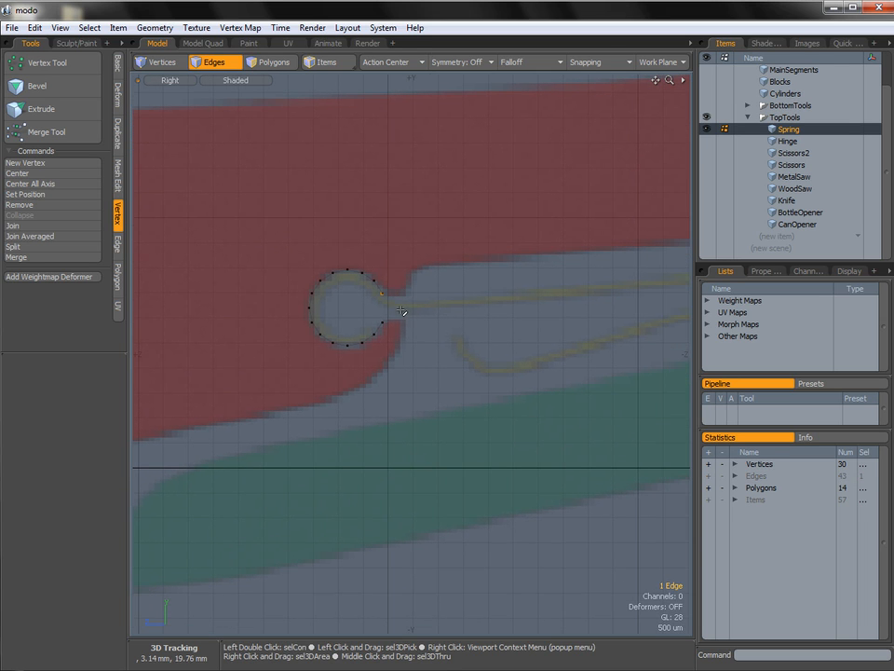
key(shift+x)
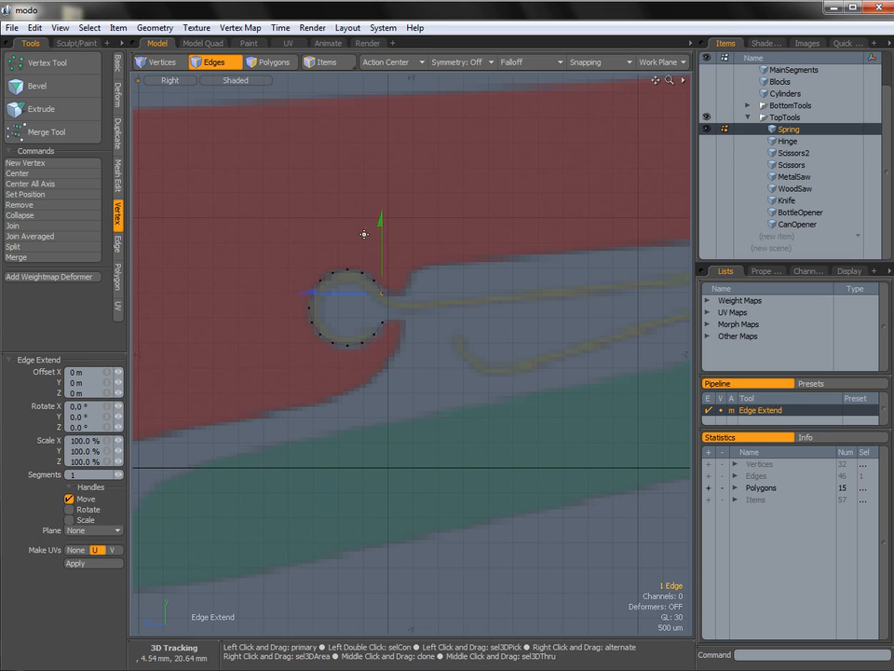
key(w)
drag(316, 225, 326, 234)
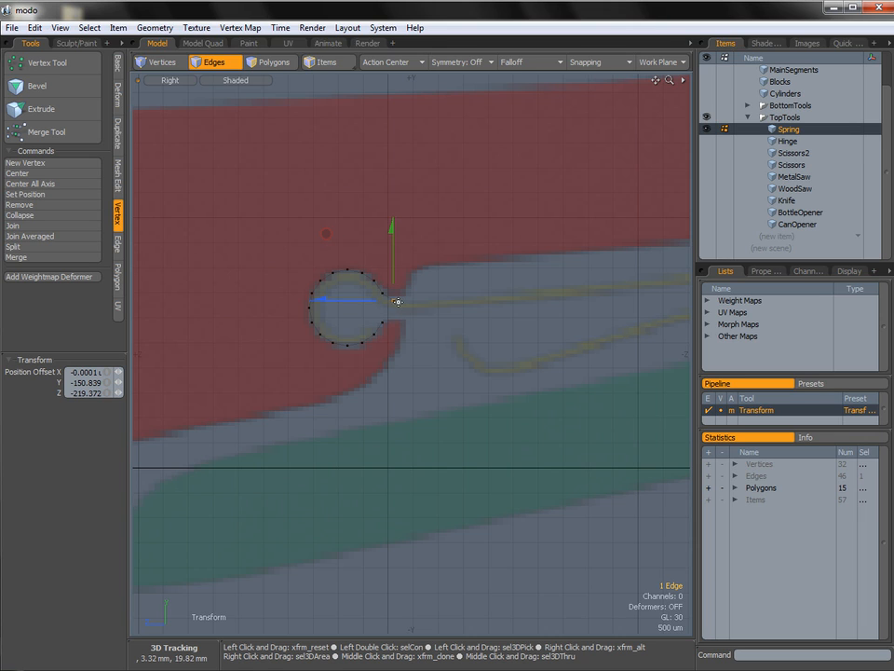
Extend the spring's open-end edge along the upper reference wire, offset about -20 um in Y and -400 um in Z.
alt+shift+drag(429, 304, 368, 322)
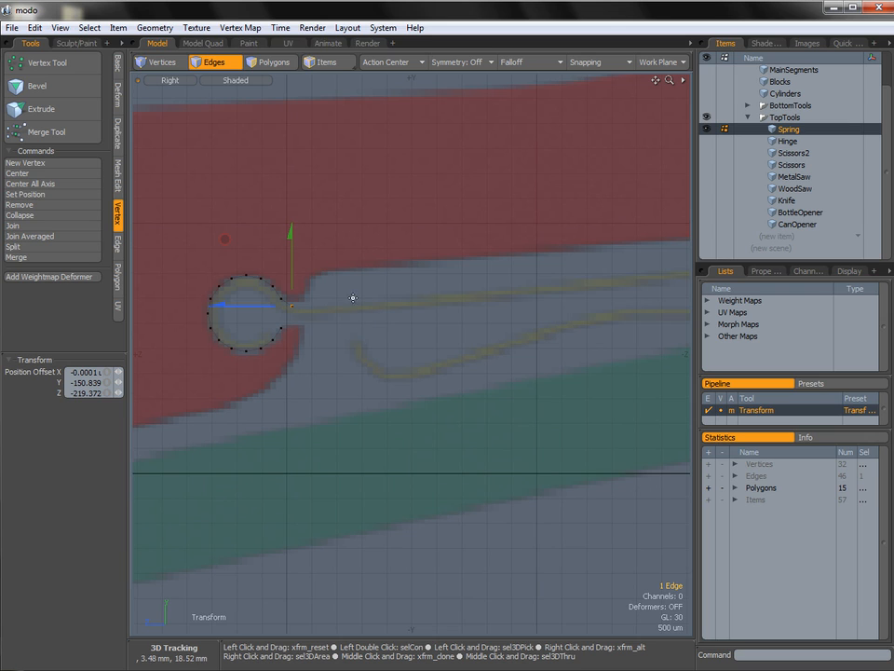
key(z)
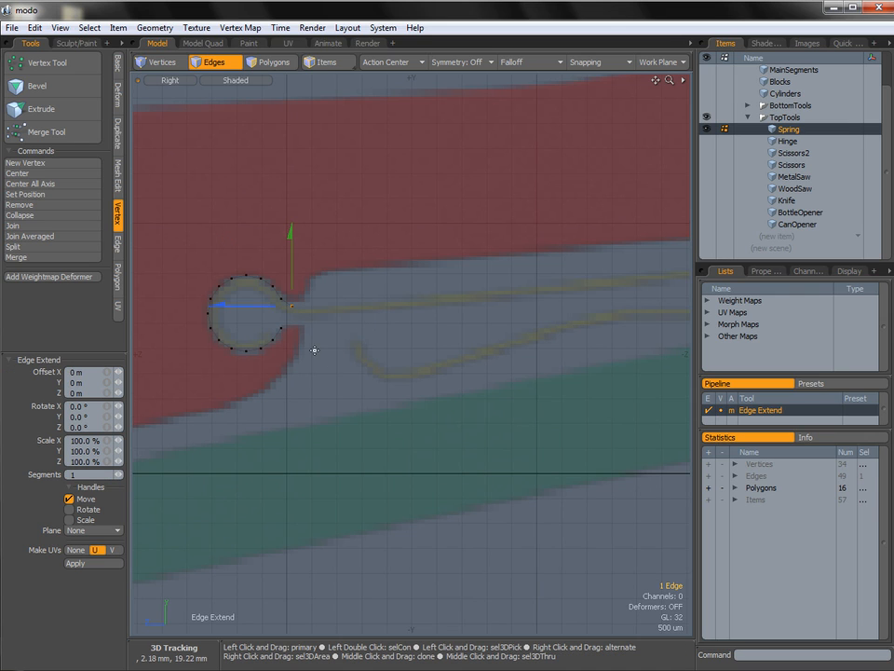
key(w)
alt+shift+drag(353, 279, 304, 284)
drag(178, 243, 199, 245)
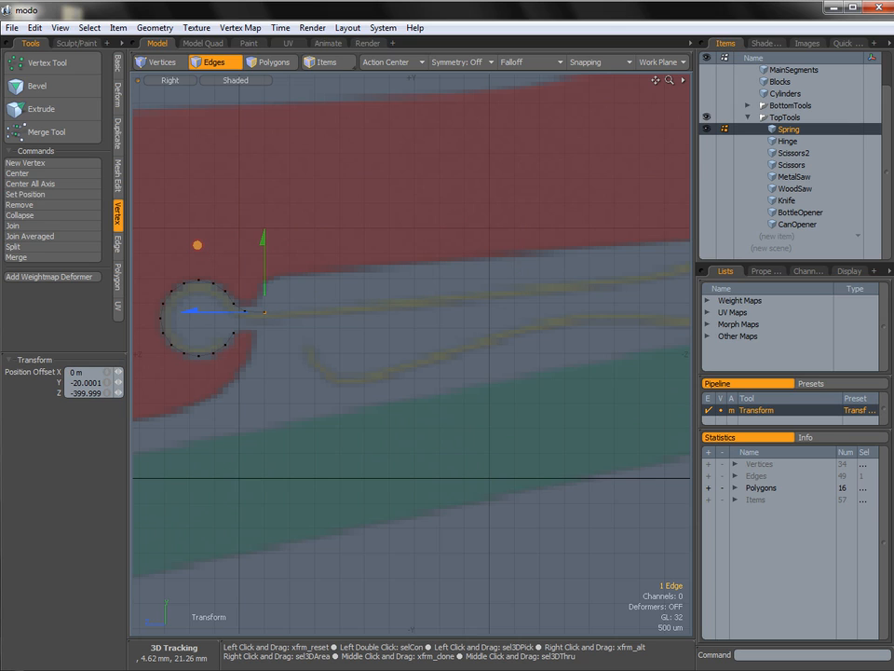
Extend the end edge to the upper wire's slight bend, offset about 680 um in Y and -7.02 mm in Z.
key(x)
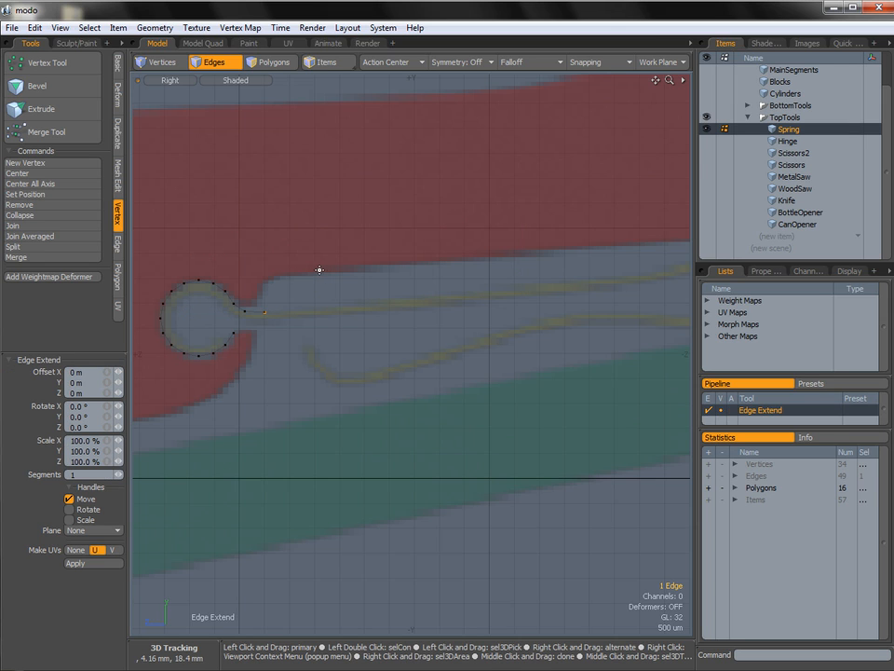
click(313, 272)
key(w)
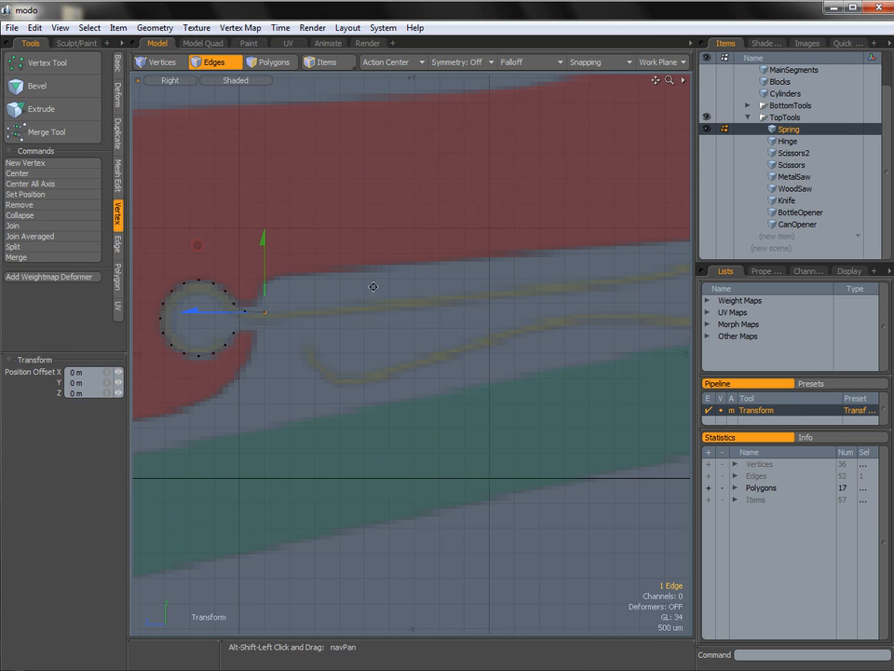
alt+shift+drag(372, 283, 343, 290)
drag(169, 251, 478, 227)
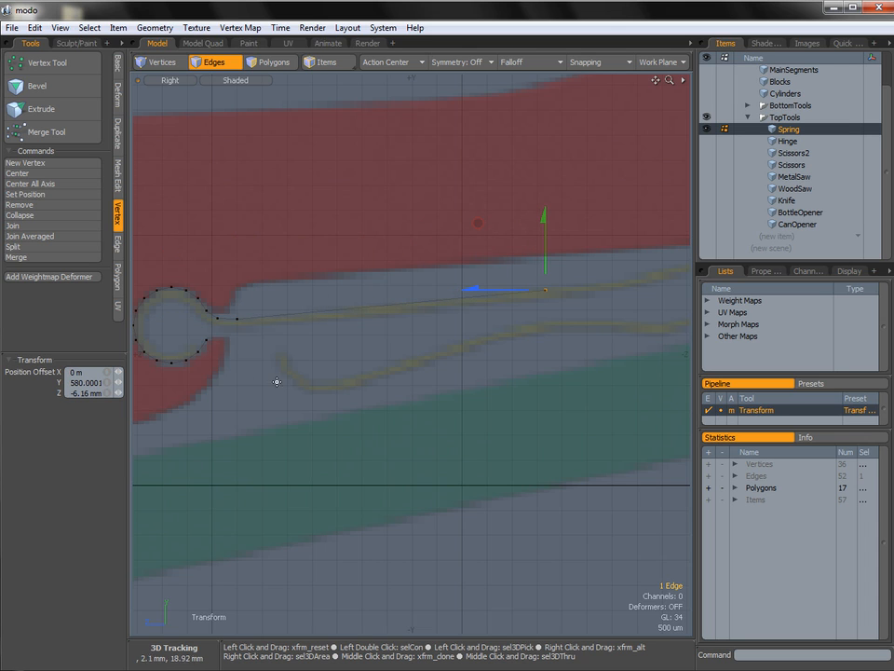
alt+shift+drag(401, 294, 299, 306)
drag(376, 233, 254, 261)
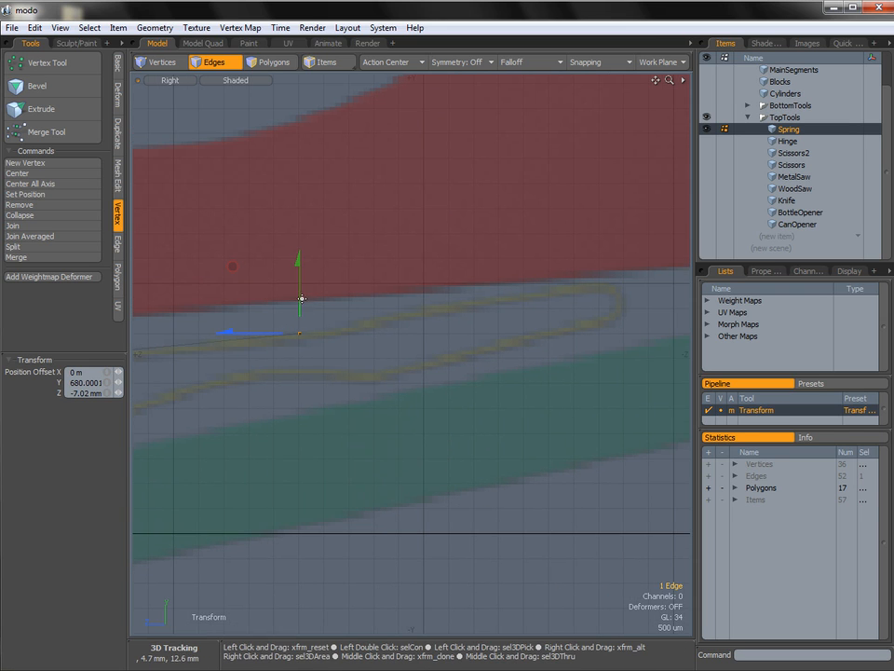
Extend the edge to the wire's far turn by about 1.04 mm Y and -5.52 mm Z, and again by 140 um Y and -820 um Z.
key(shift+x)
key(w)
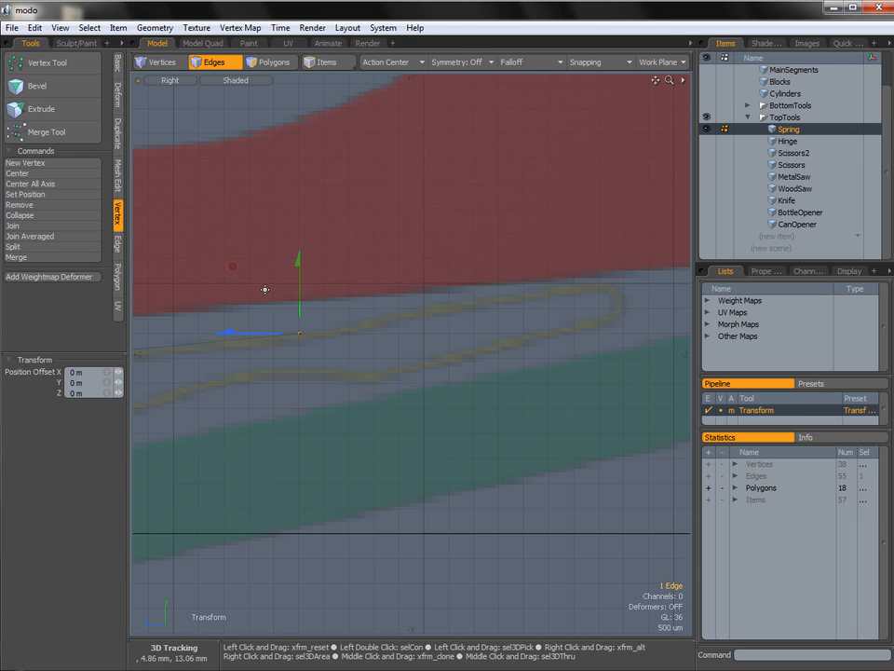
drag(232, 266, 494, 219)
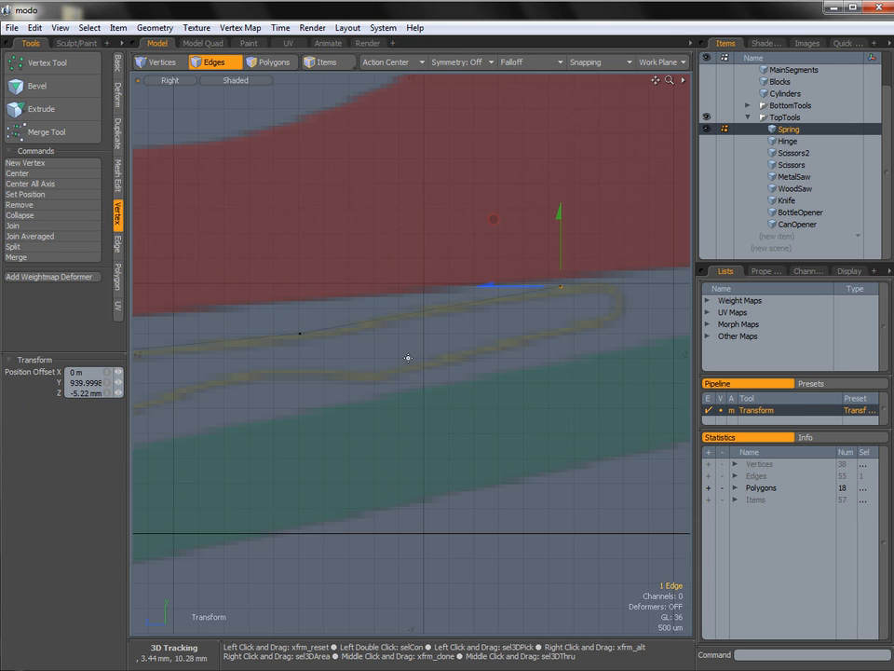
alt+shift+drag(293, 325, 570, 285)
alt+shift+drag(507, 320, 174, 372)
drag(427, 233, 450, 227)
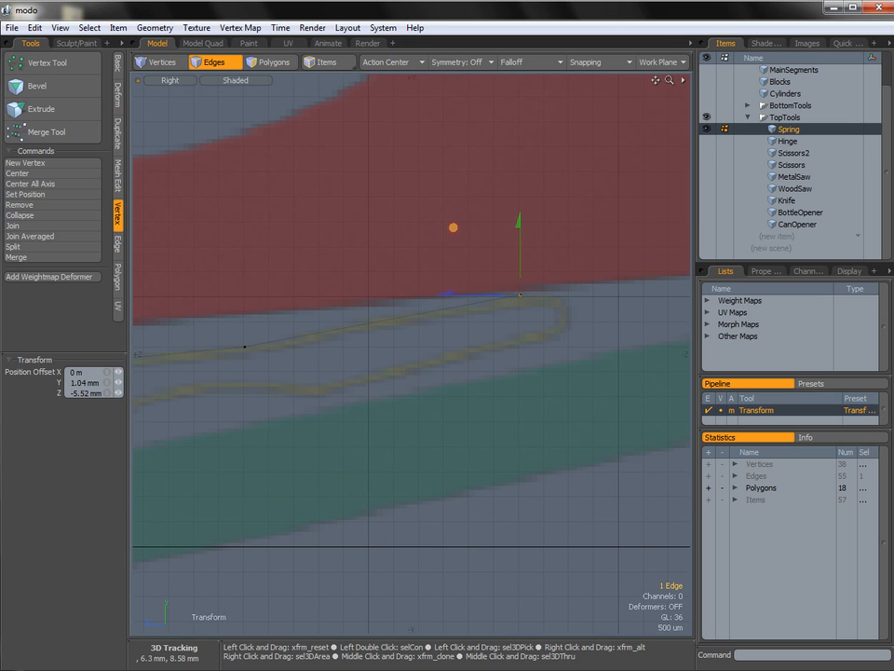
key(shift+x)
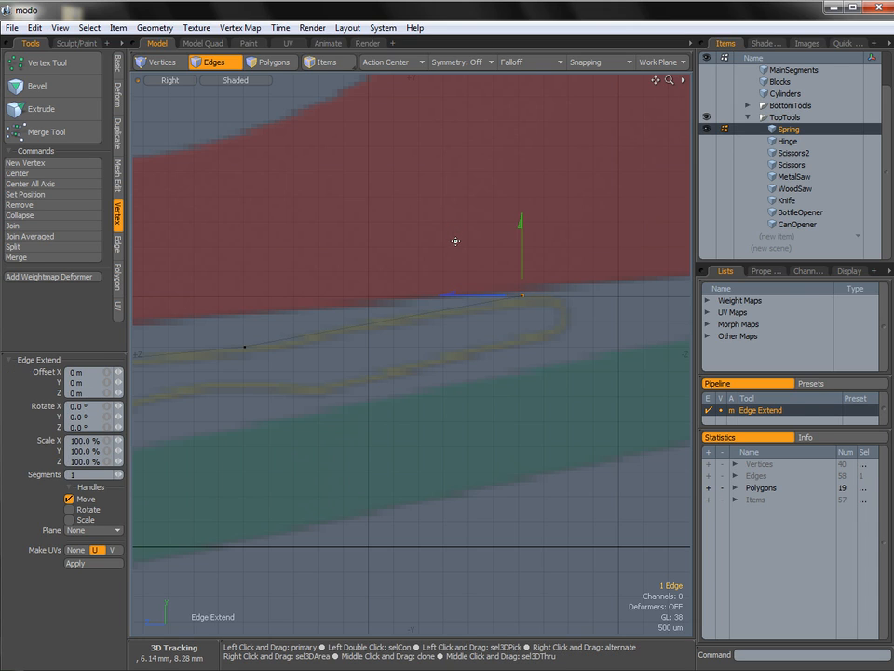
drag(445, 224, 496, 221)
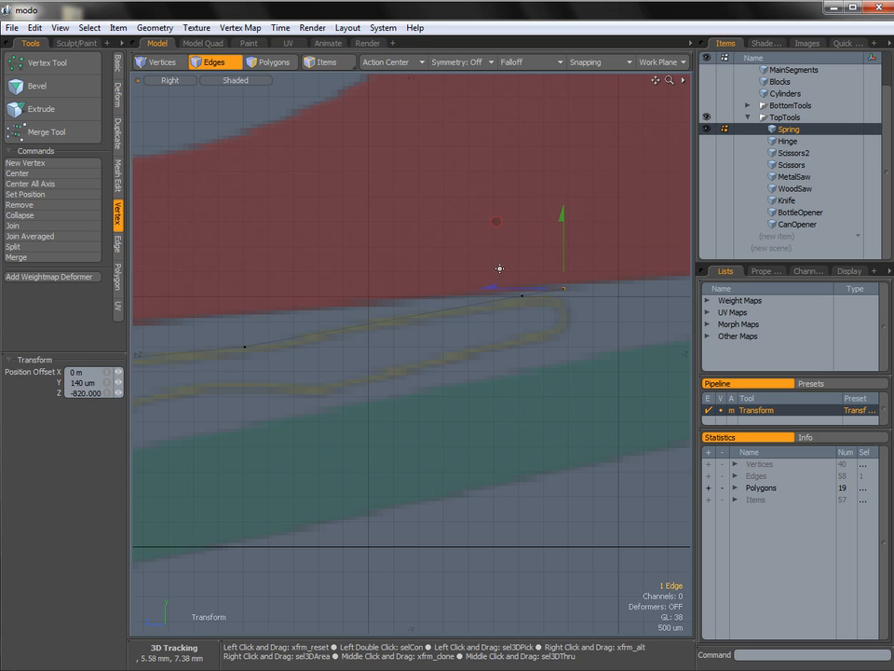
Extend the end edge in seven more segments around the far turn, back along the lower wire and up its hooked end.
key(z)
key(w)
mouse_move(496, 222)
mouse_down()
mouse_move(507, 267)
mouse_move(254, 326)
mouse_up()
key(z)
key(w)
key(z)
key(w)
alt+shift+drag(253, 283, 488, 233)
key(z)
key(w)
drag(488, 277, 218, 283)
key(z)
key(w)
key(z)
key(w)
key(z)
key(w)
key(Escape)
Bevel the two outer corner edges of the spring's far turn with a 400 um inset and round level 2.
scroll(371, 333, down, 2)
mouse_move(371, 334)
alt+shift+mouse_down()
mouse_move(345, 330)
mouse_move(359, 326)
alt+shift+mouse_up()
alt+shift+drag(542, 299, 402, 316)
alt+shift+drag(334, 358, 353, 345)
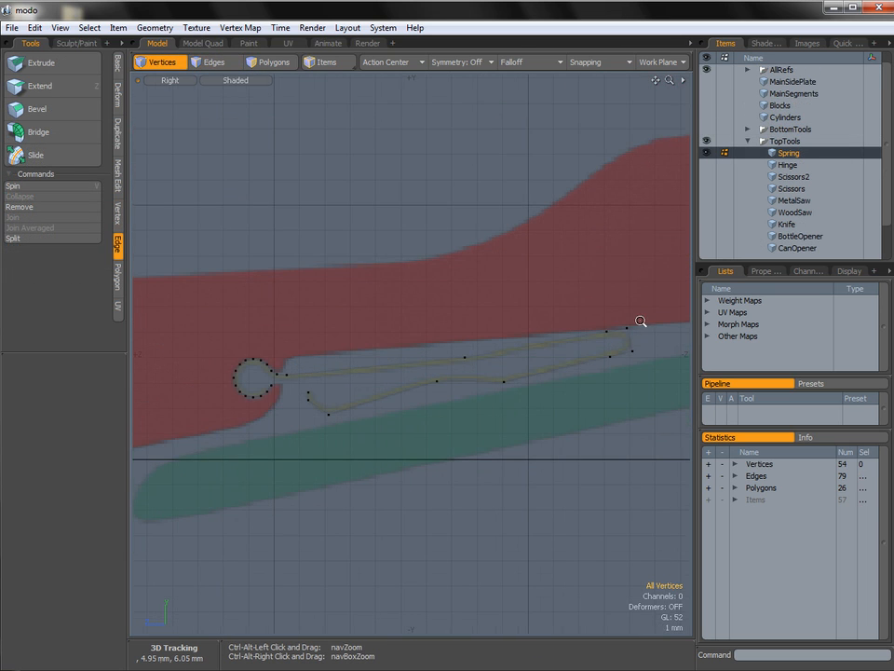
ctrl+alt+drag(641, 319, 598, 340)
key(2)
click(593, 368)
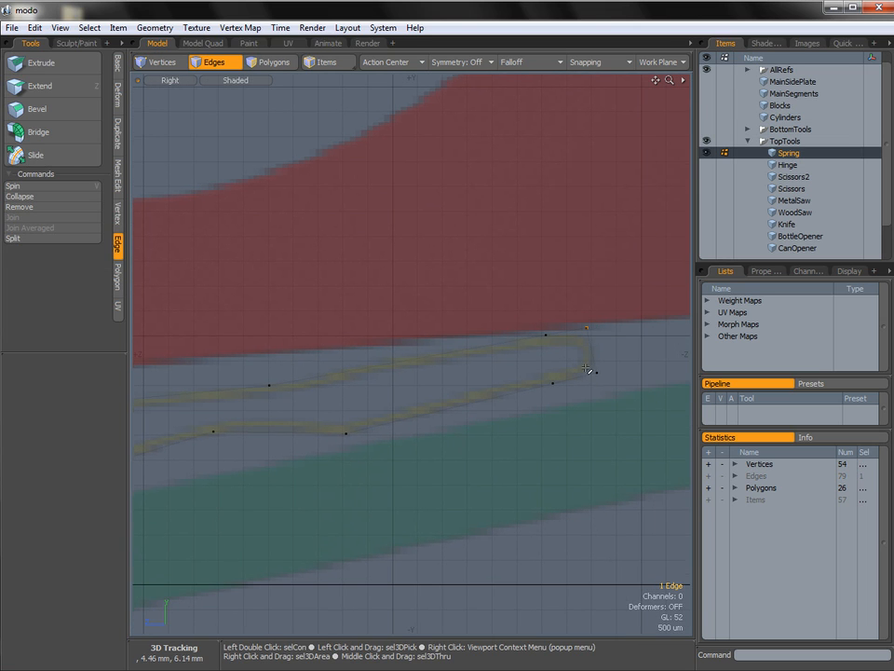
shift+right_drag(615, 382, 611, 365)
key(b)
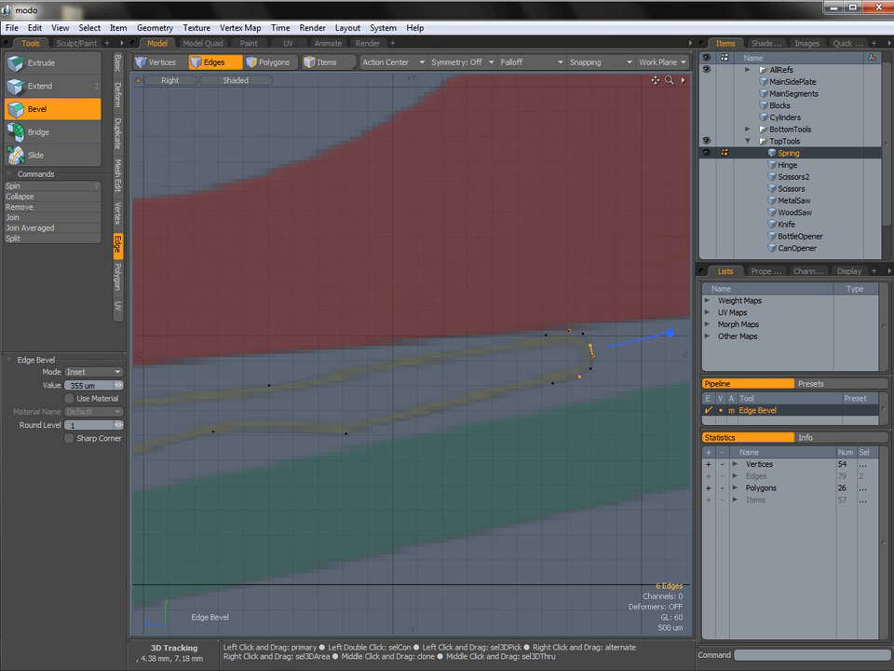
ctrl+alt+drag(580, 353, 520, 359)
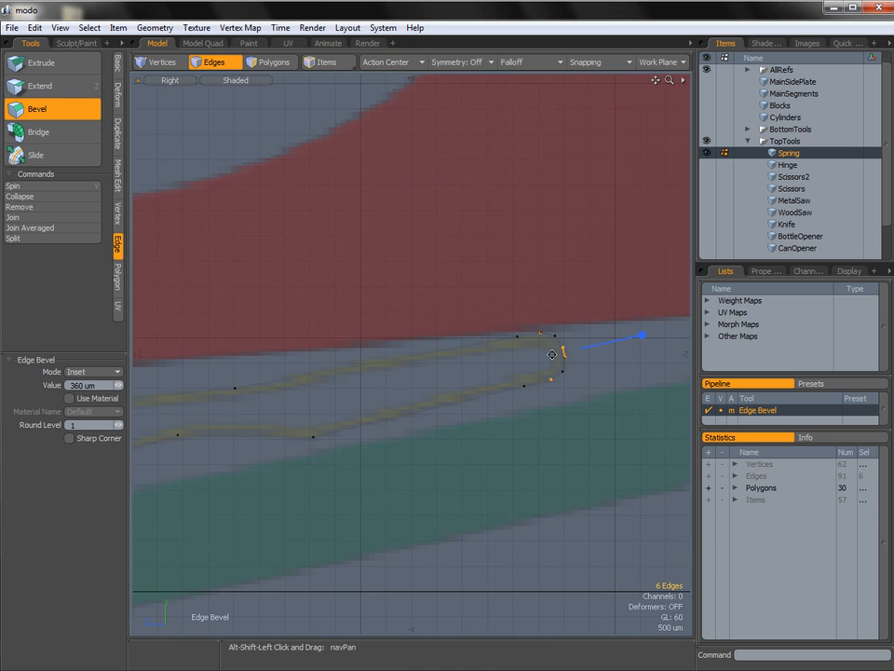
text(2)
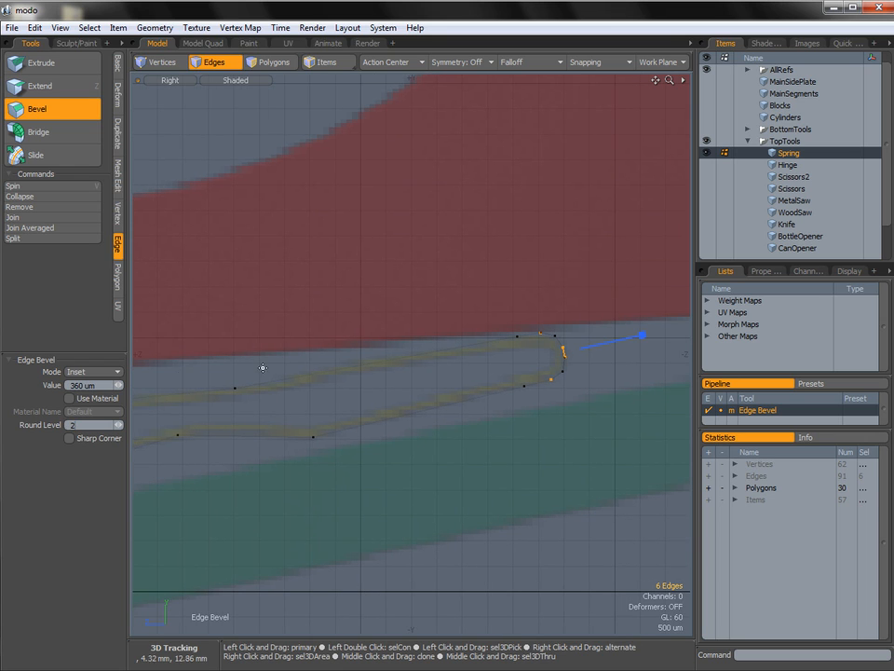
ctrl+alt+drag(549, 341, 616, 362)
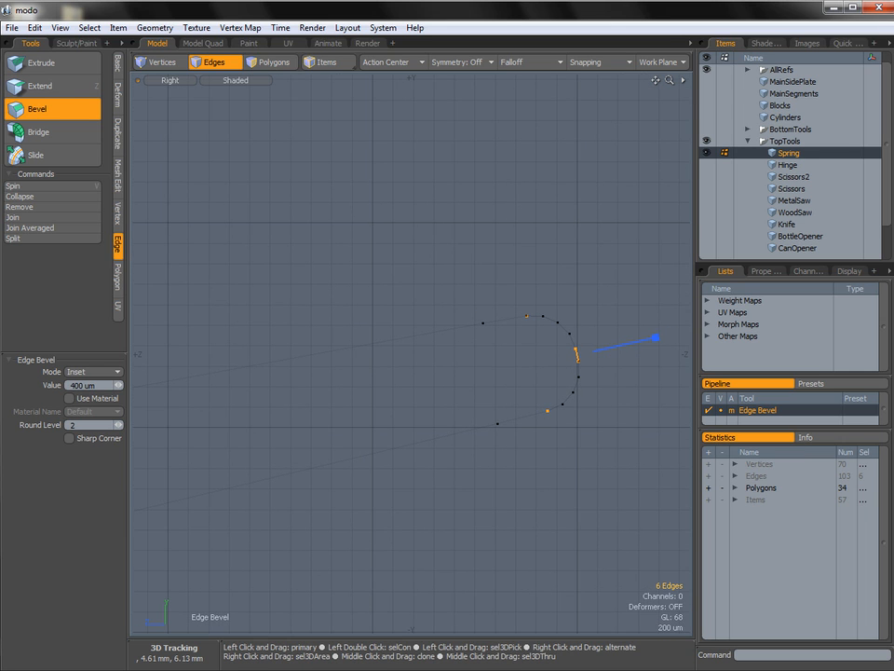
key(space)
click(609, 379)
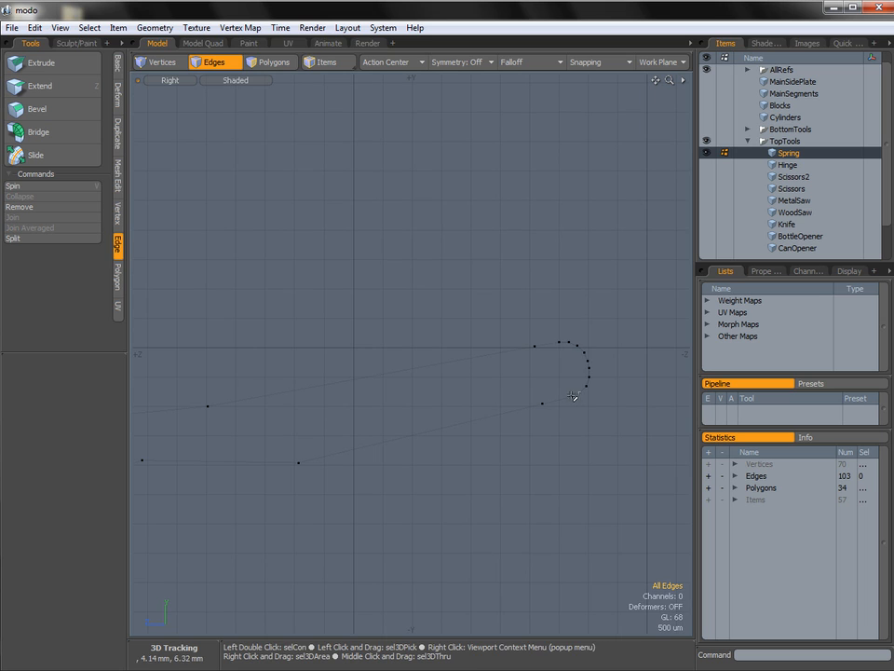
Bevel the three bend edges midway along the spring's upper and lower arms with a 220 um inset and round level 1.
ctrl+alt+drag(581, 388, 533, 389)
alt+shift+drag(442, 388, 539, 379)
mouse_move(476, 404)
right_down()
mouse_move(449, 419)
mouse_move(462, 416)
right_up()
mouse_move(435, 425)
shift+right_down()
mouse_move(427, 453)
mouse_move(438, 451)
shift+right_up()
shift+right_drag(529, 441, 535, 405)
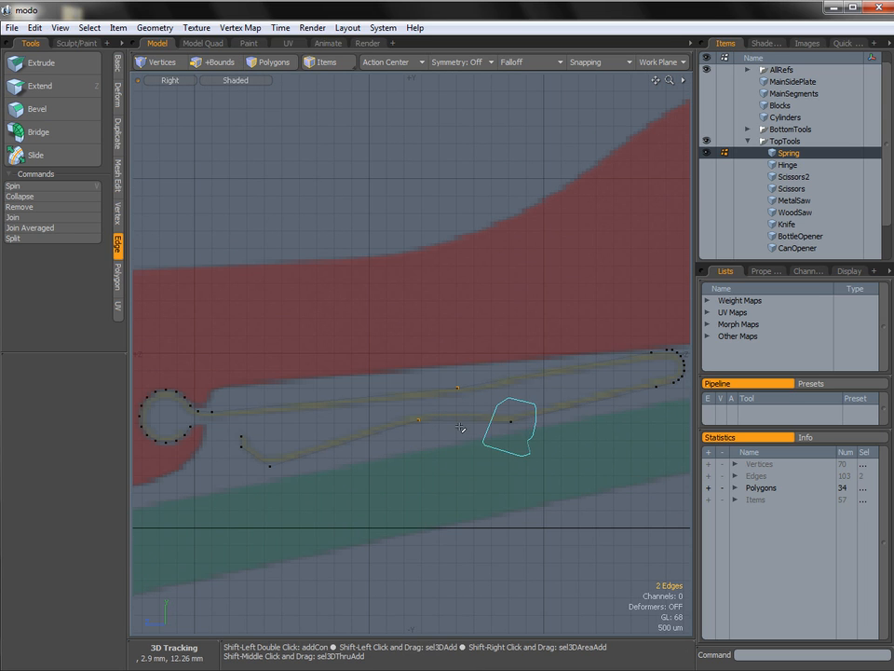
shift+right_drag(461, 428, 488, 410)
key(b)
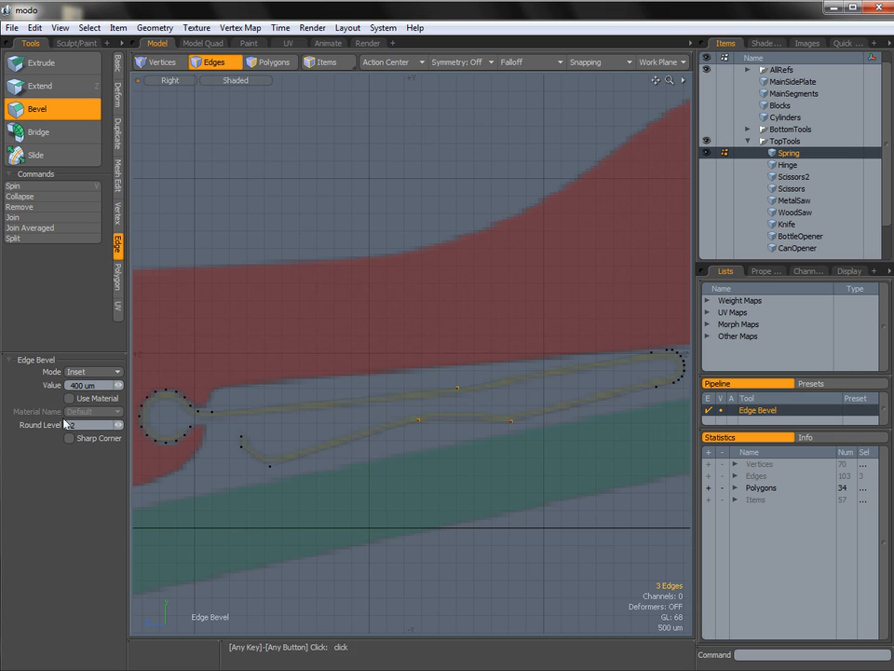
click(450, 421)
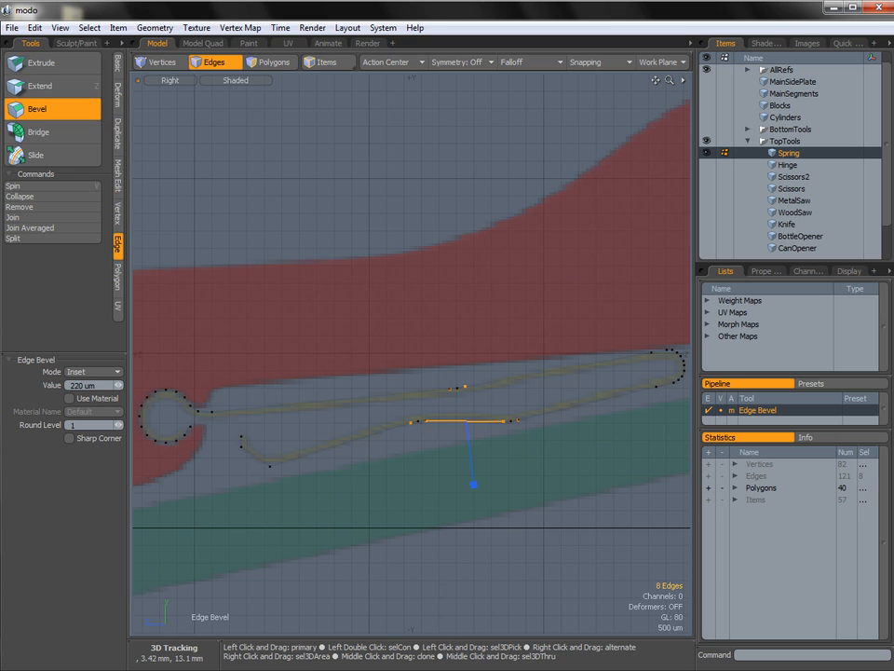
key(space)
click(429, 445)
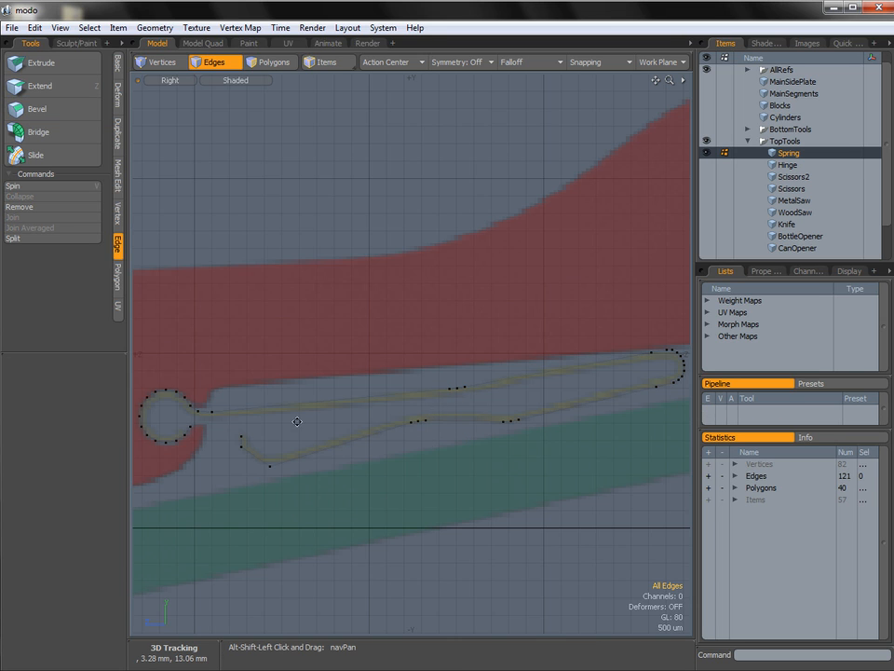
Bevel the corner edge just below the spring's hooked tip with a 140 um inset and round level 1.
alt+shift+drag(283, 419, 386, 381)
alt+shift+drag(338, 403, 356, 407)
scroll(363, 418, up, 2)
click(359, 413)
key(b)
click(349, 422)
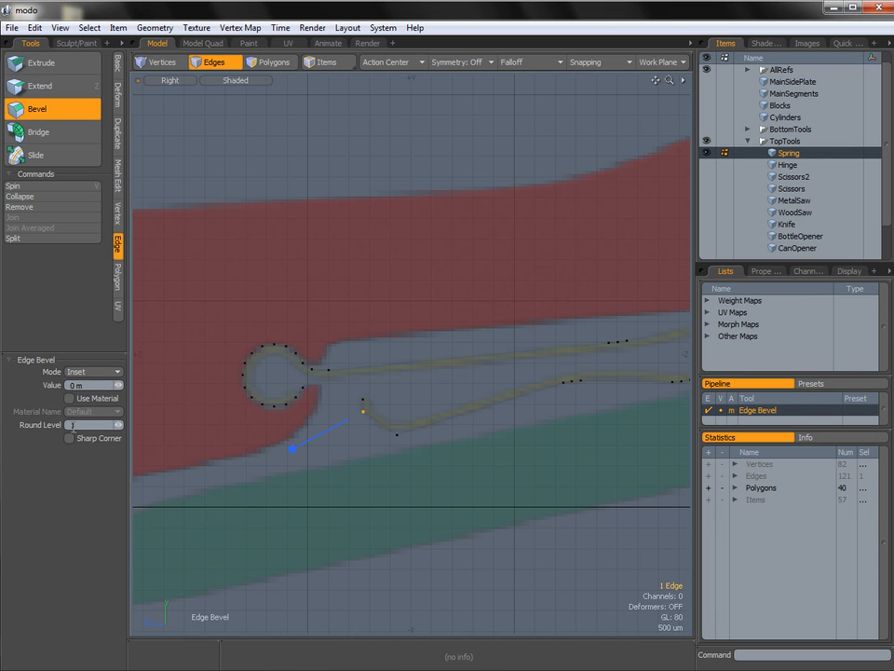
drag(373, 444, 377, 441)
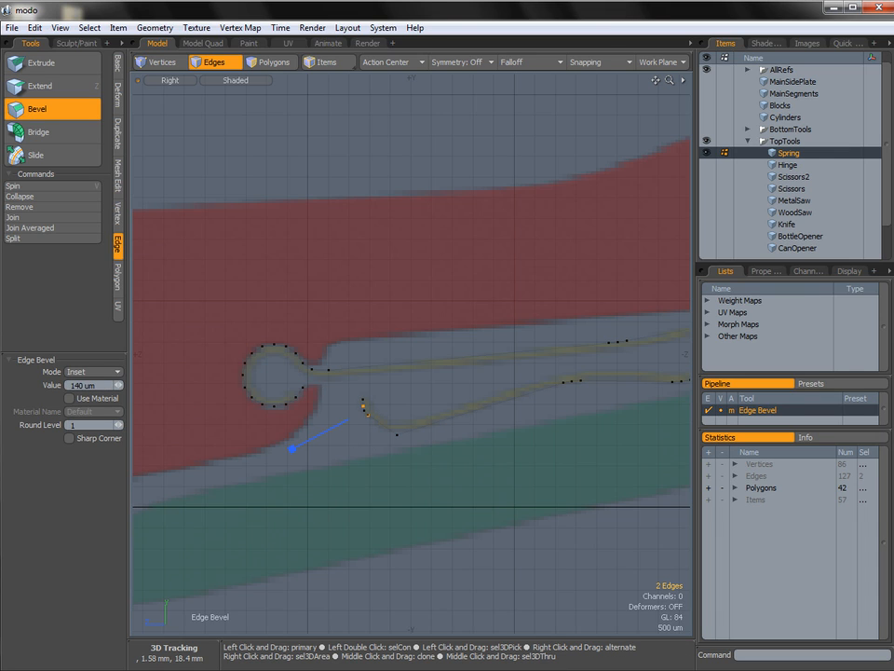
ctrl+alt+drag(360, 407, 413, 421)
key(space)
click(410, 417)
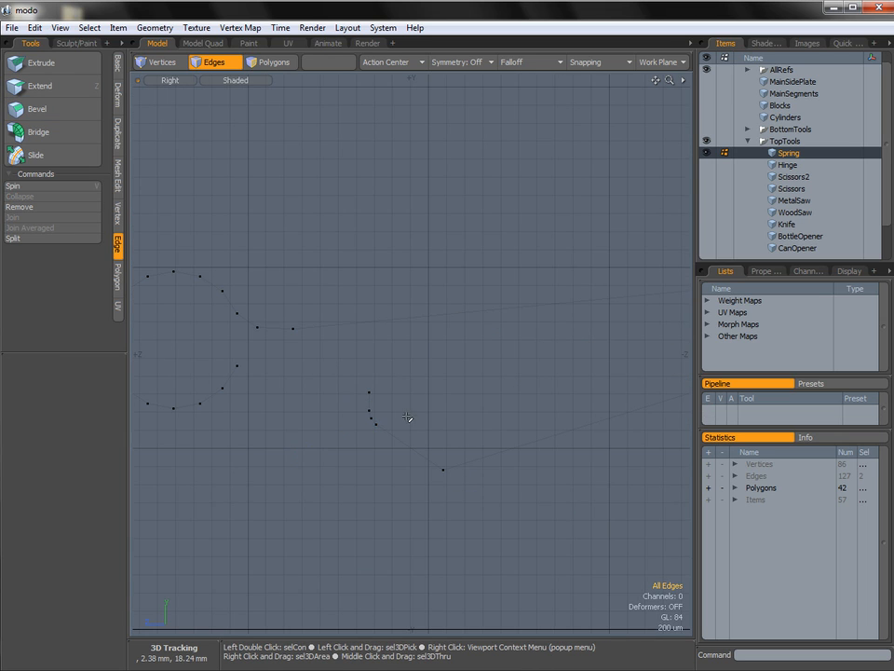
Bevel the lowest corner edge of the spring's hook with a 405 um inset and round level 2.
ctrl+alt+drag(467, 425, 414, 414)
click(427, 444)
key(b)
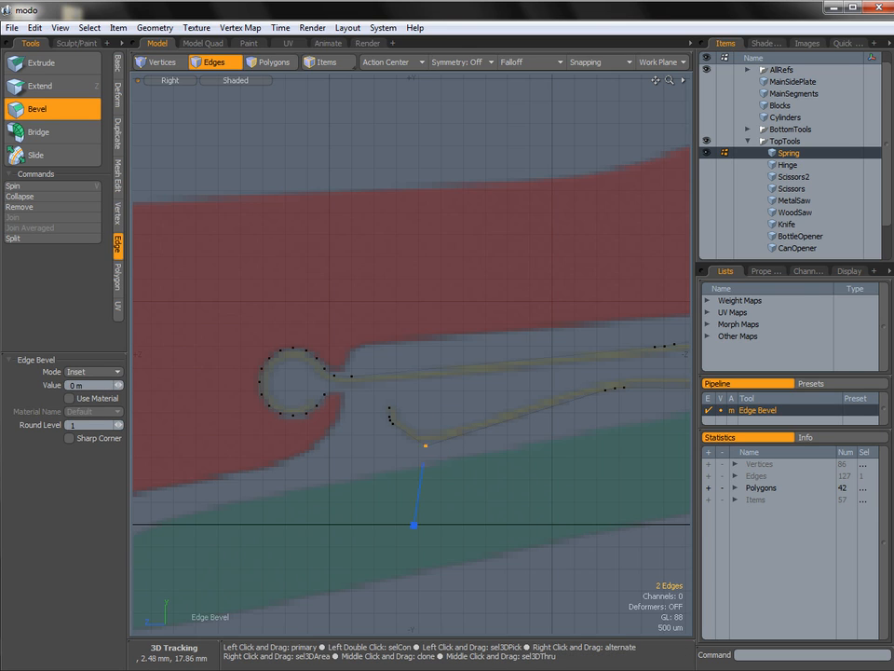
drag(91, 424, 67, 424)
text(2)
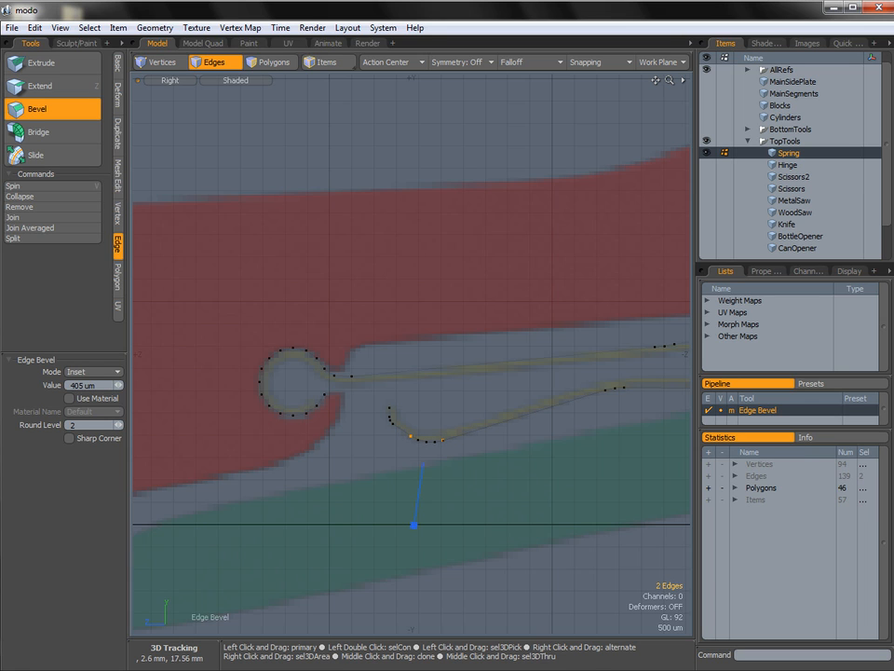
text(q)
click(533, 421)
ctrl+alt+drag(533, 421, 519, 407)
alt+shift+drag(519, 407, 365, 401)
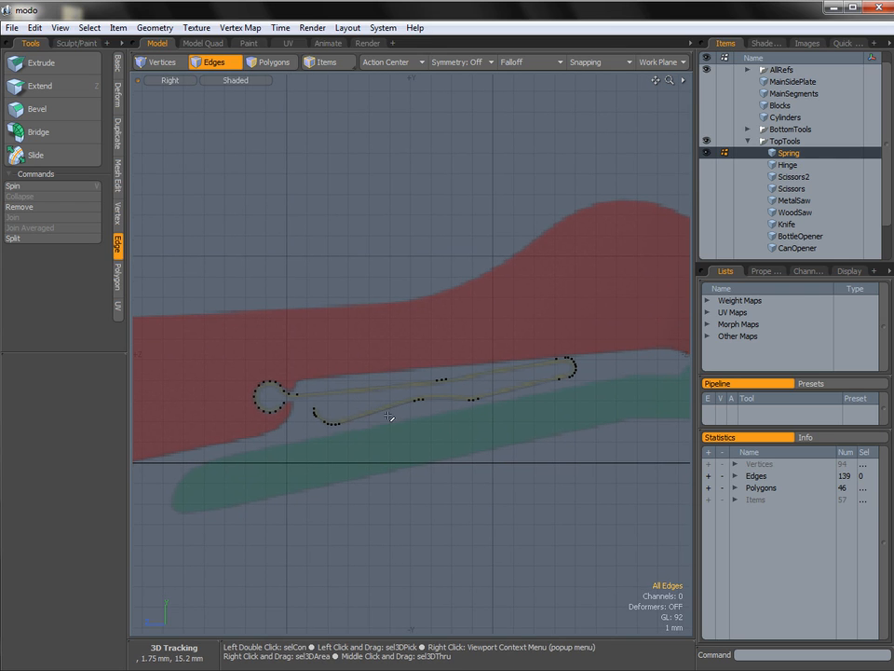
Select all polygons of the flat Spring strip in polygon mode.
click(118, 277)
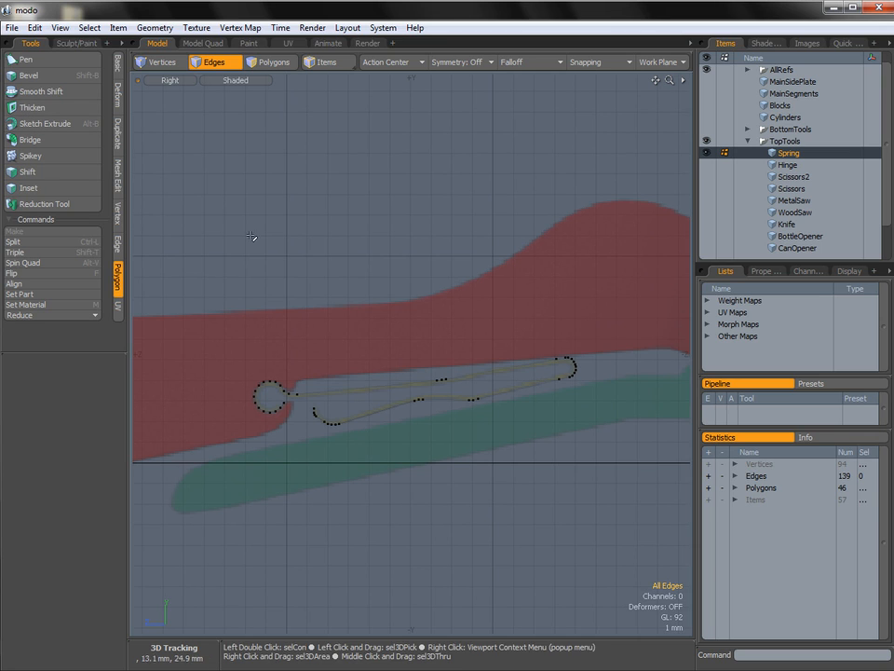
alt+shift+drag(332, 340, 329, 315)
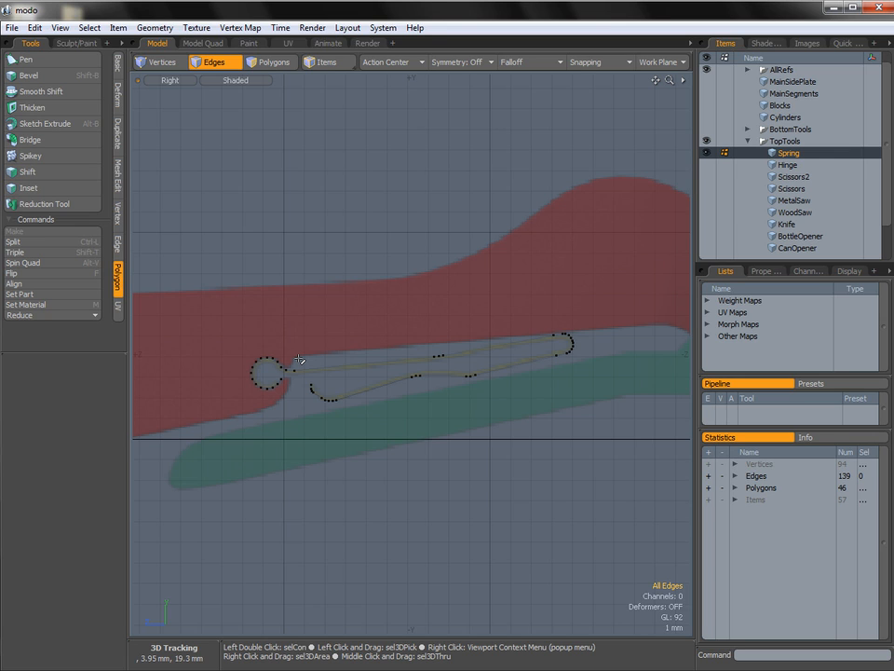
alt+shift+drag(305, 366, 304, 313)
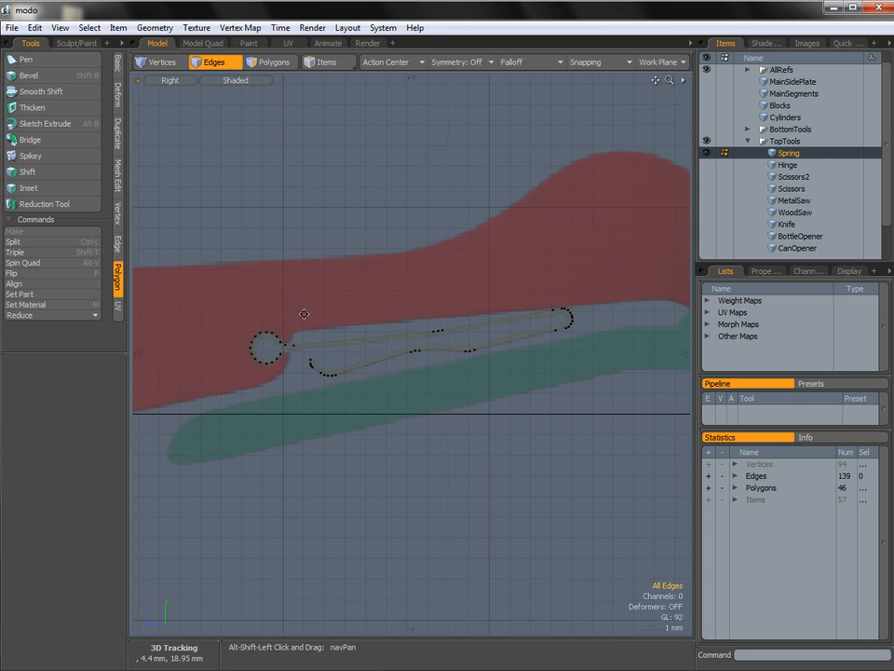
key(3)
mouse_move(323, 307)
right_down()
mouse_move(270, 473)
mouse_move(535, 249)
mouse_move(355, 351)
right_up()
key(shift+x)
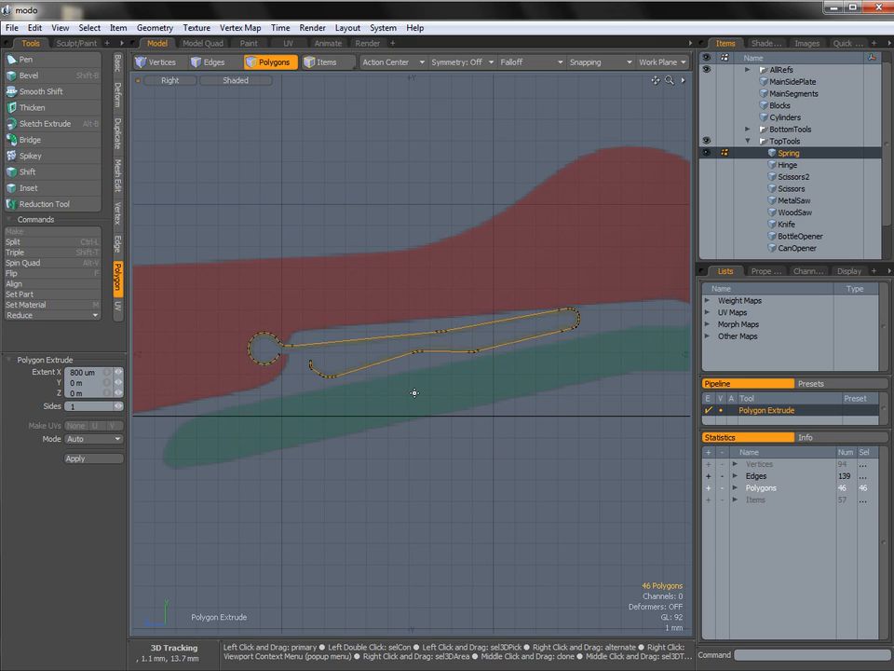
click(412, 387)
mouse_move(417, 290)
mouse_down()
mouse_move(416, 269)
mouse_move(416, 279)
mouse_up()
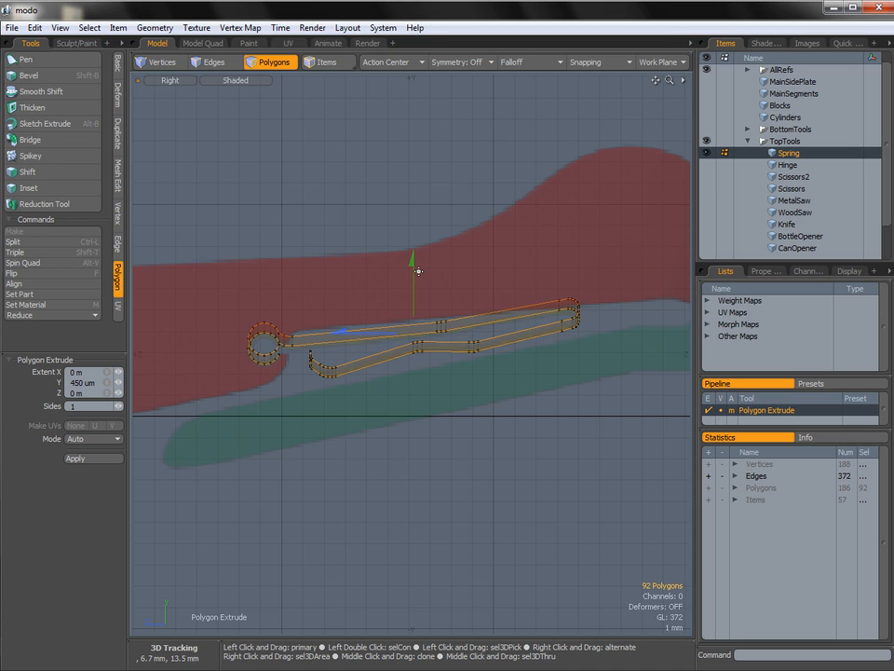
drag(412, 280, 428, 319)
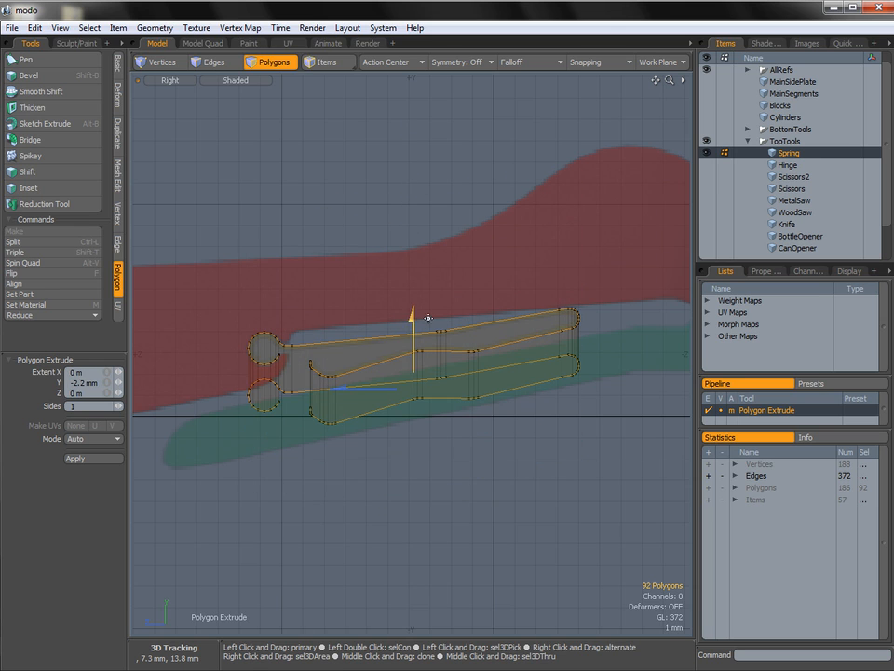
key(ctrl+z)
key(ctrl+z)
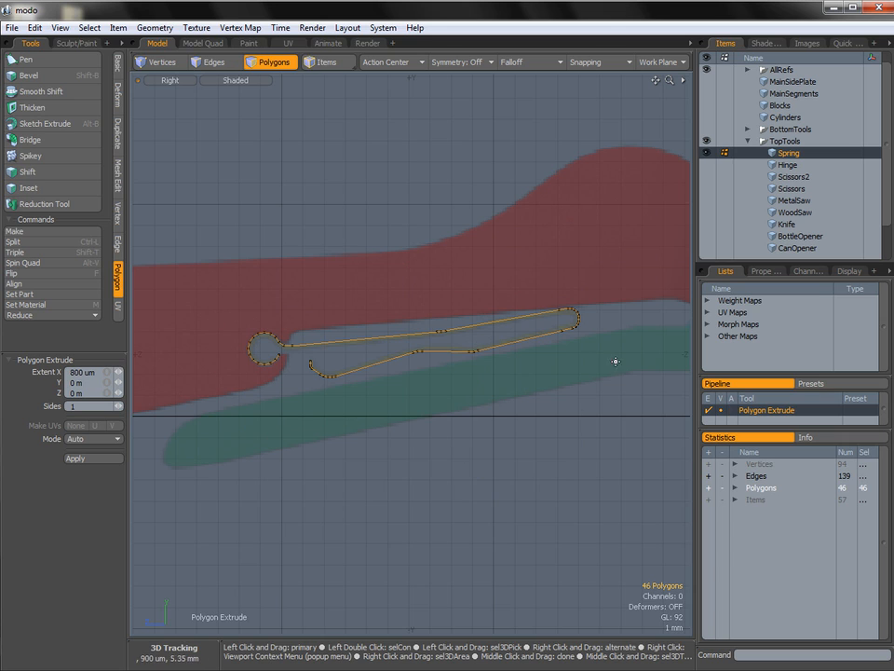
Thicken the selected Spring polygons with an offset of -200 um, keeping the Thicken option on, and clear the selection.
click(37, 108)
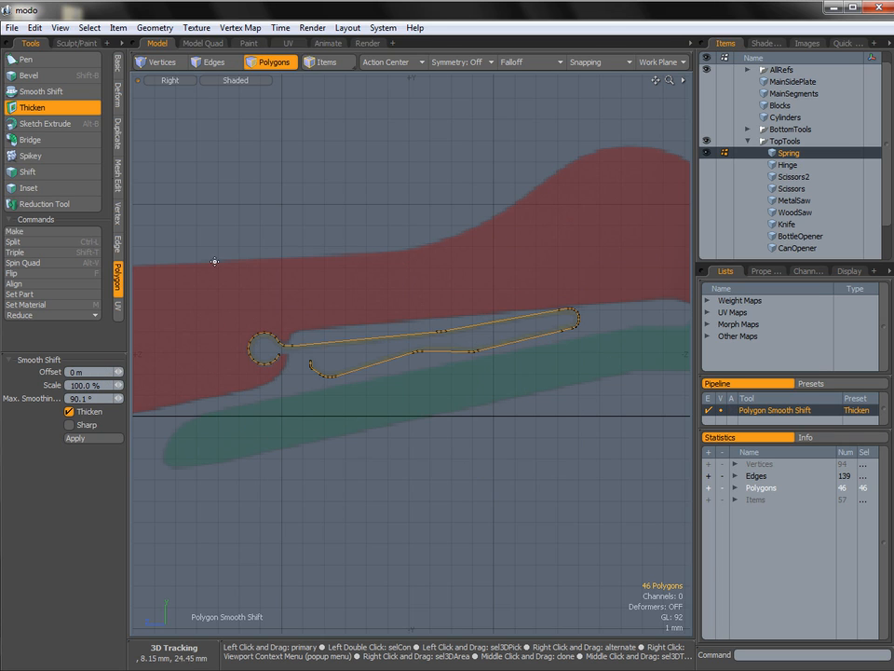
click(414, 301)
ctrl+alt+drag(402, 362, 422, 371)
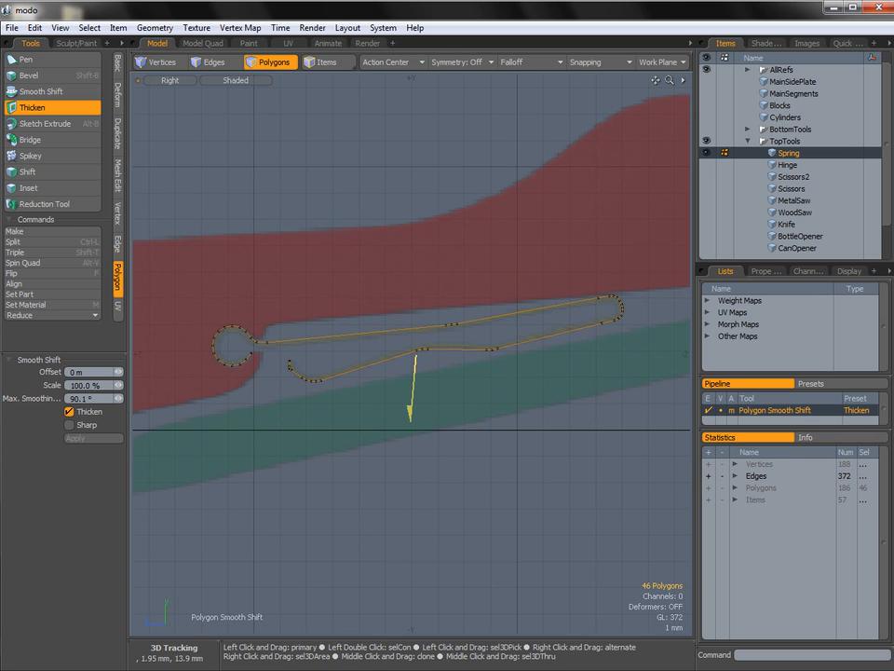
drag(414, 378, 414, 371)
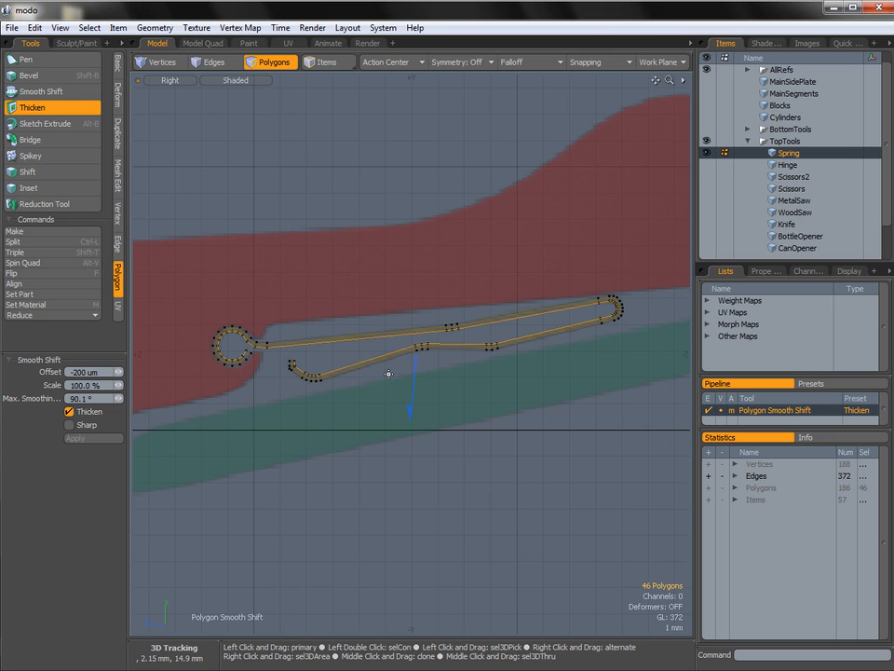
alt+shift+drag(404, 330, 414, 324)
ctrl+alt+drag(415, 326, 425, 374)
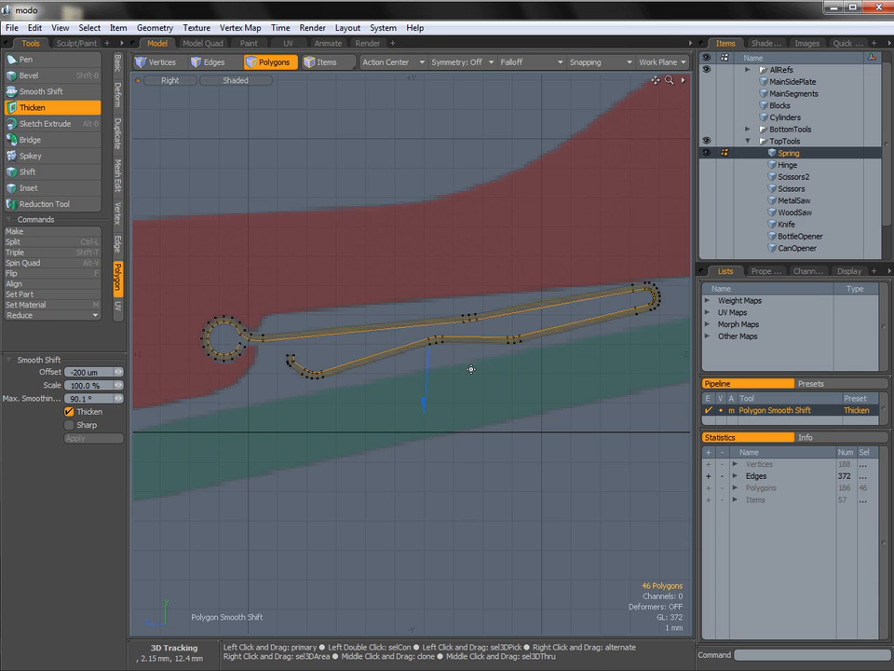
key(space)
click(448, 359)
In a perspective view, select the border edge loops along both sides of the spring strip and the edges across its two ends.
alt+shift+drag(443, 344, 372, 376)
key(ctrl+space)
click(423, 345)
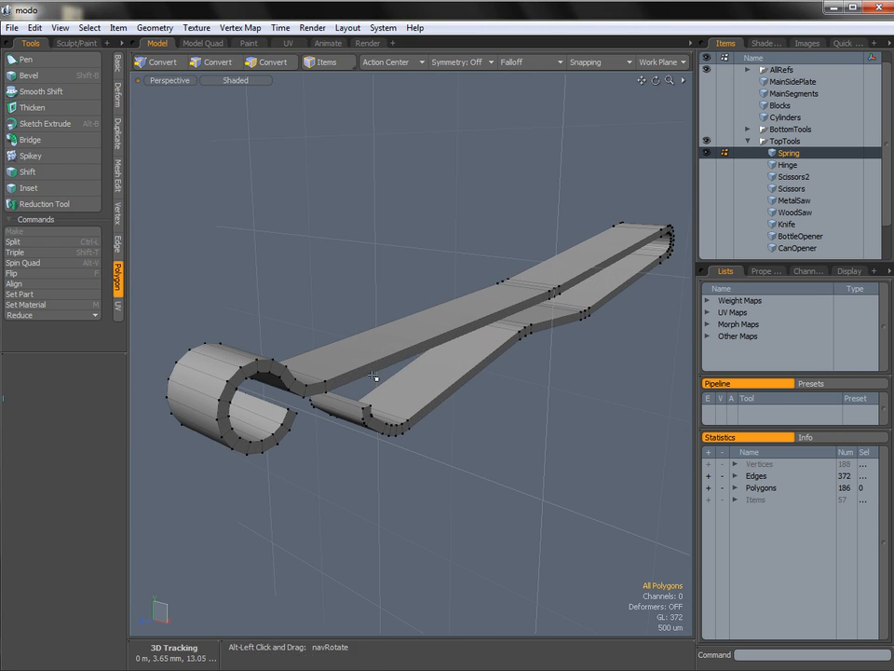
key(2)
double_click(368, 366)
shift+double_click(360, 378)
alt+drag(318, 404, 410, 424)
shift+double_click(377, 392)
shift+double_click(345, 417)
ctrl+alt+drag(410, 425, 469, 440)
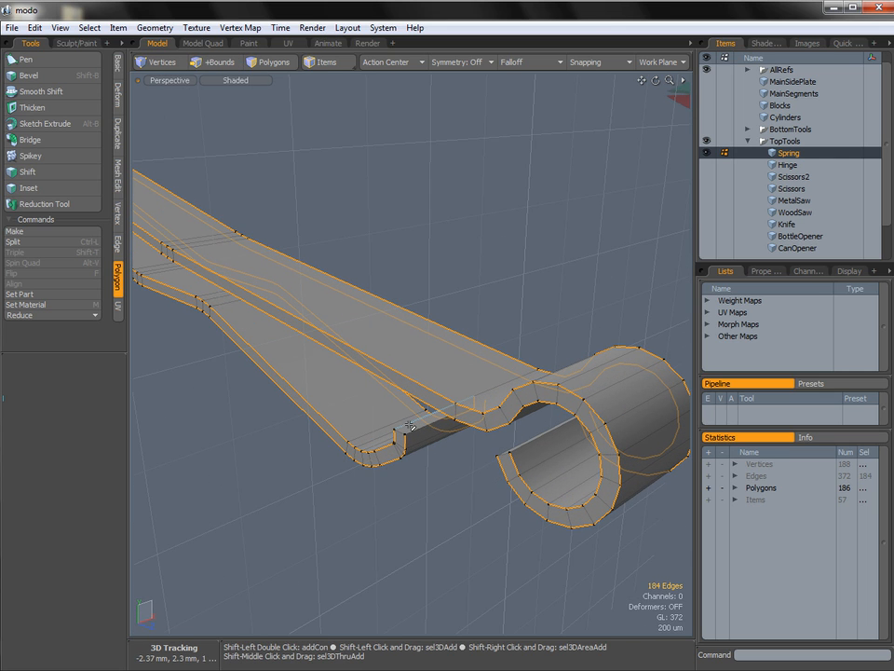
alt+drag(406, 434, 369, 410)
shift+click(241, 404)
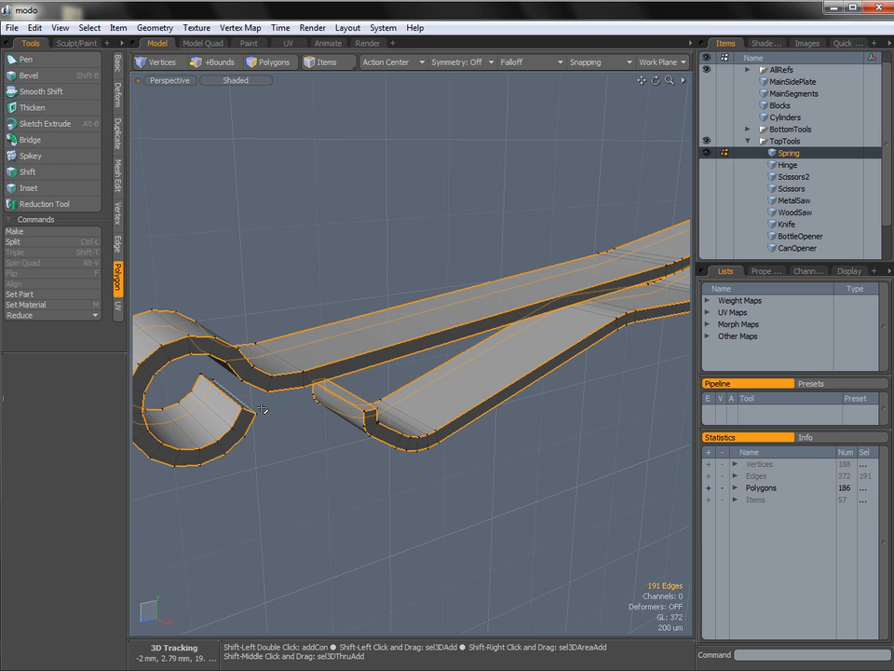
shift+click(213, 381)
alt+drag(248, 392, 271, 393)
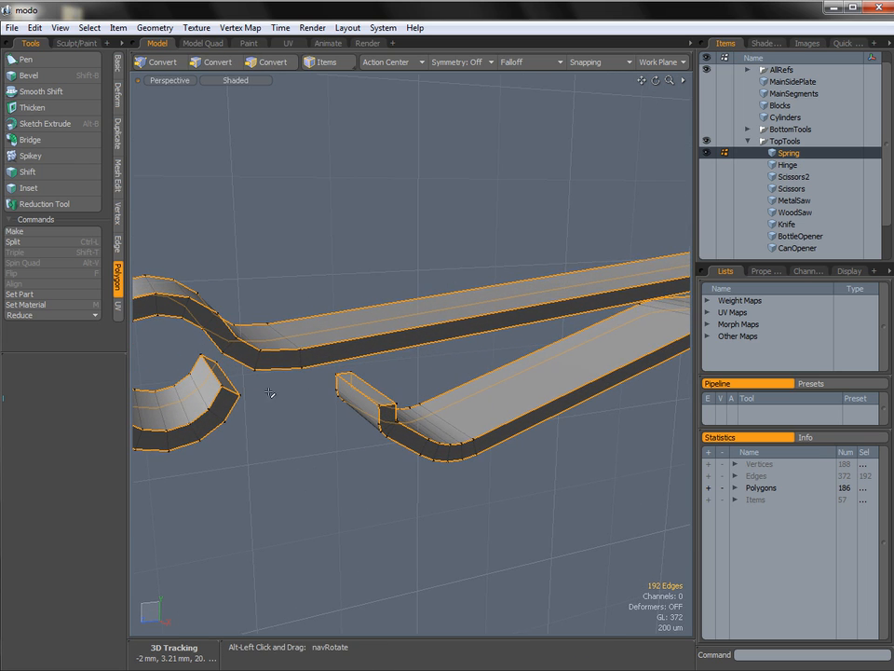
Bevel the selected spring border edges with a 46 um inset and round level 0, and clear the selection.
key(b)
click(268, 394)
drag(79, 424, 59, 427)
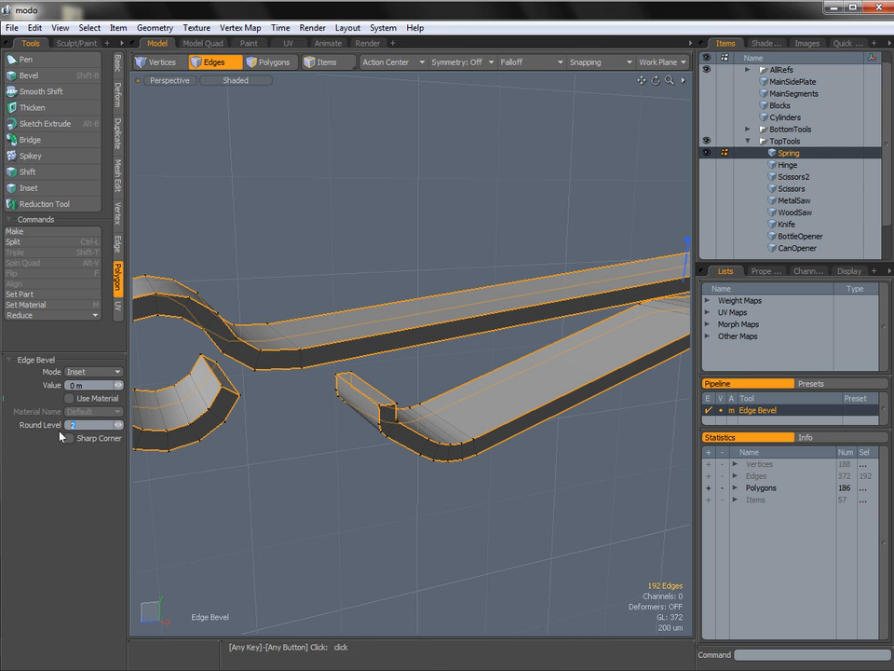
text(0)
drag(118, 384, 129, 384)
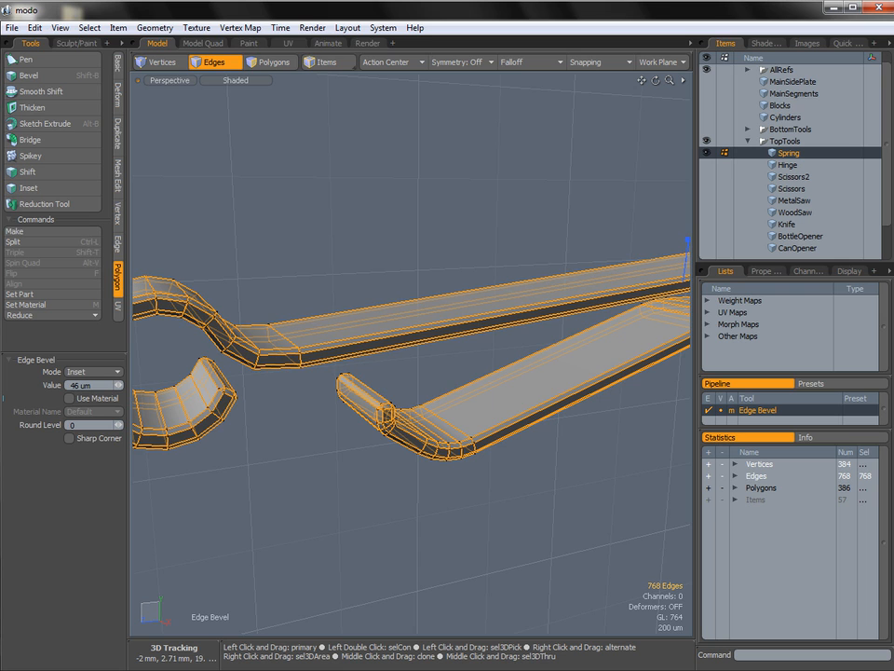
key(q)
click(293, 418)
Make the Hinge, Scissors2 and Scissors items visible together with the Spring.
ctrl+alt+drag(340, 396, 263, 384)
alt+shift+drag(263, 384, 428, 395)
alt+shift+drag(351, 335, 364, 342)
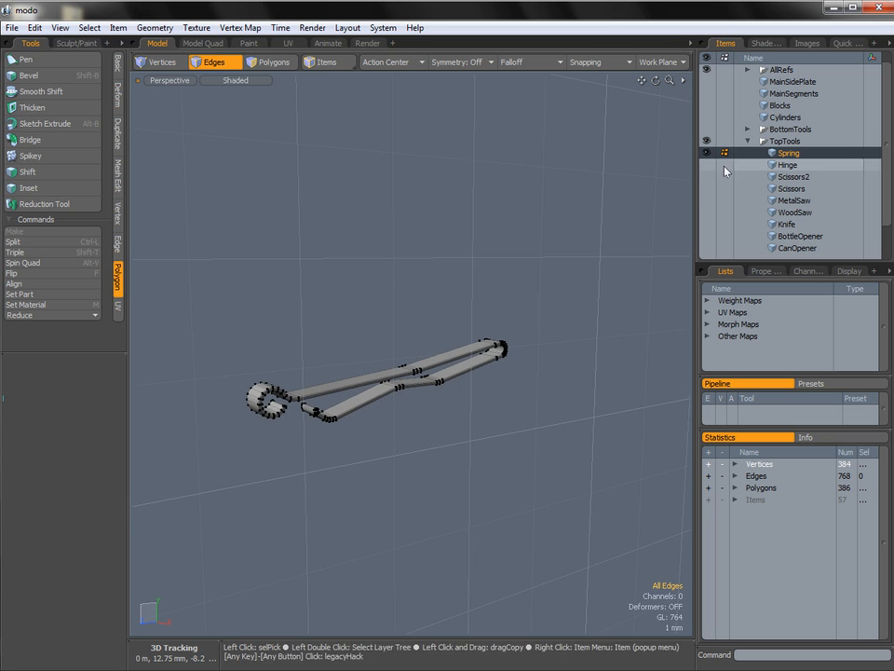
click(707, 164)
click(707, 176)
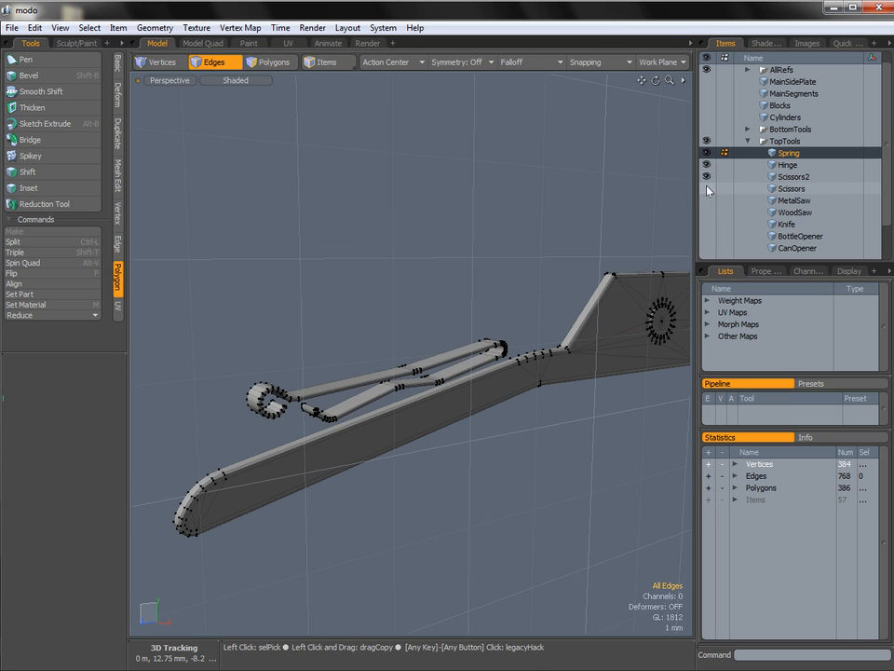
click(707, 188)
alt+drag(541, 310, 447, 328)
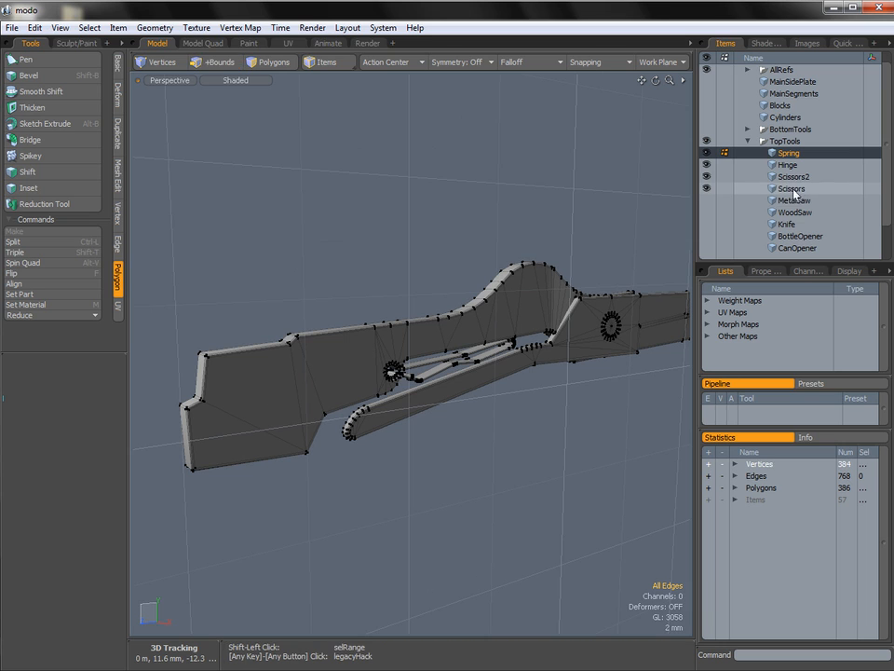
Group the Spring, Hinge, Scissors2 and Scissors items and rename the group ScissorsGrp.
shift+click(787, 189)
alt+drag(657, 238, 615, 235)
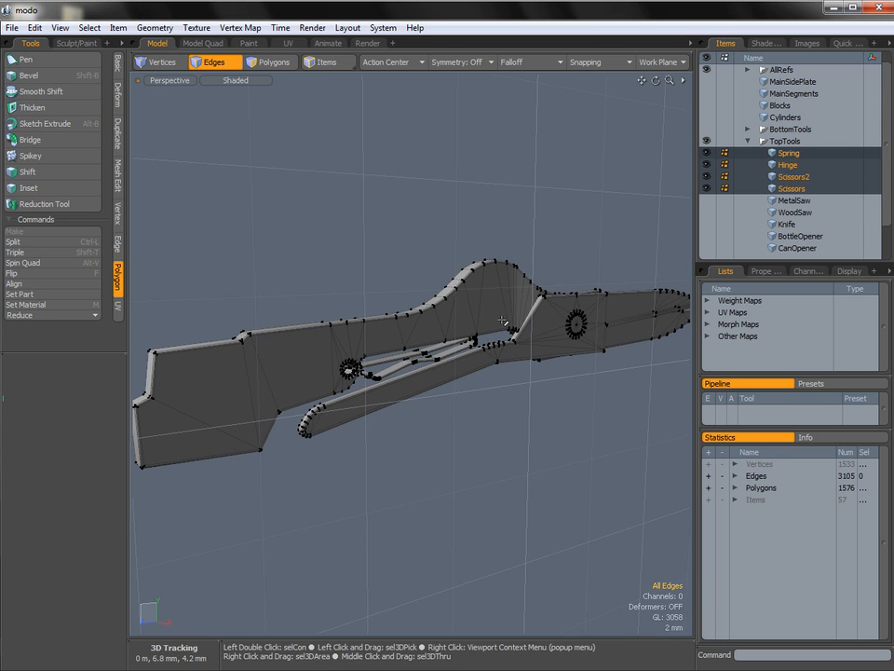
key(ctrl+g)
right_click(738, 225)
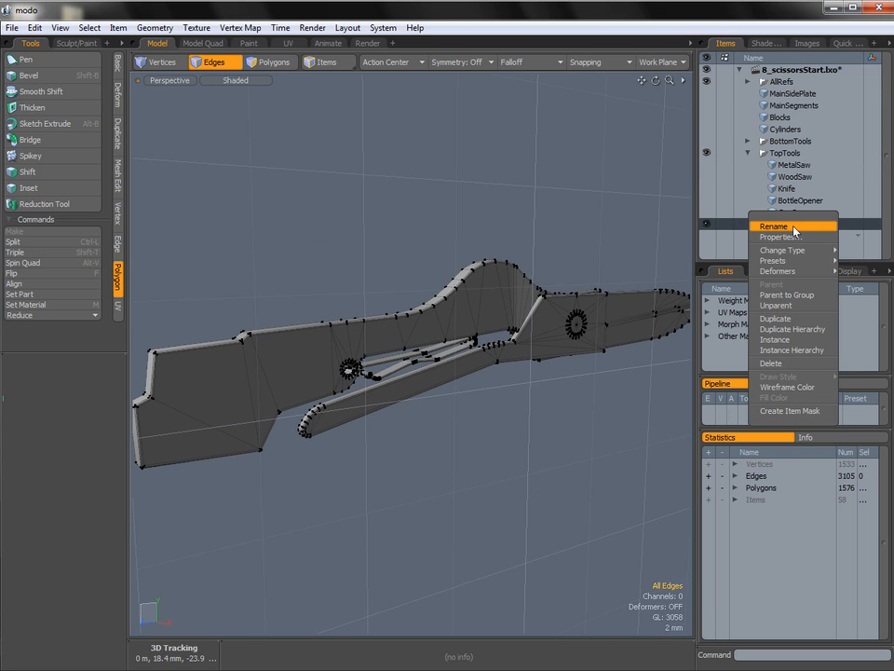
click(789, 225)
text(ScissorsGrp)
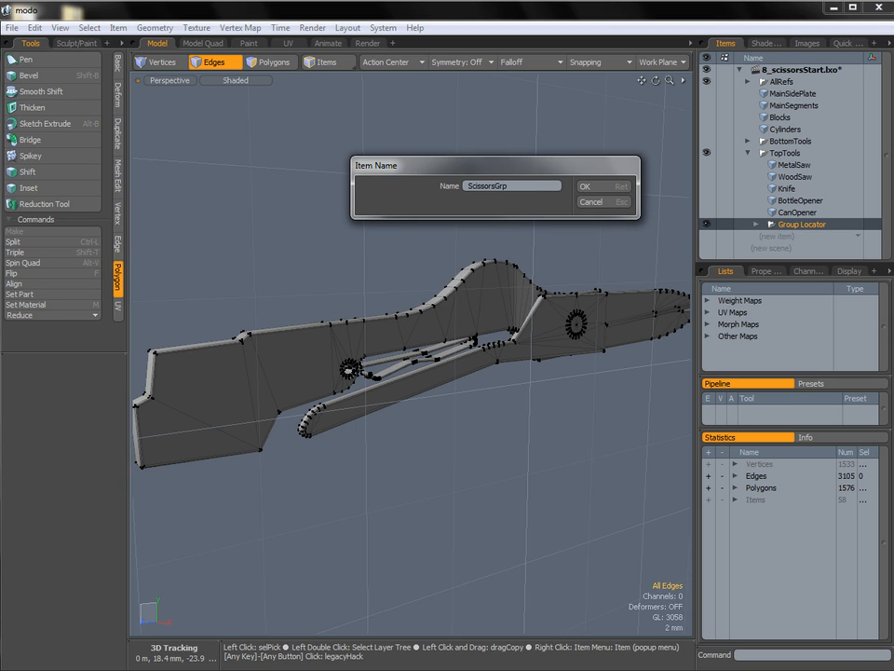
key(Return)
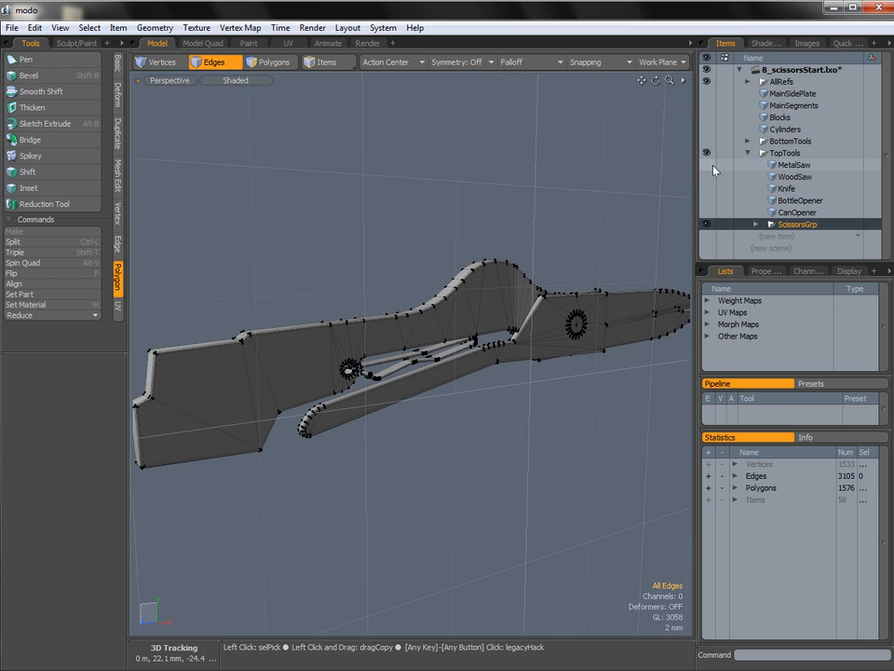
Make the MetalSaw, WoodSaw, Knife, BottleOpener and CanOpener visible and collapse the TopTools group.
ctrl+alt+drag(555, 283, 410, 296)
drag(710, 165, 709, 218)
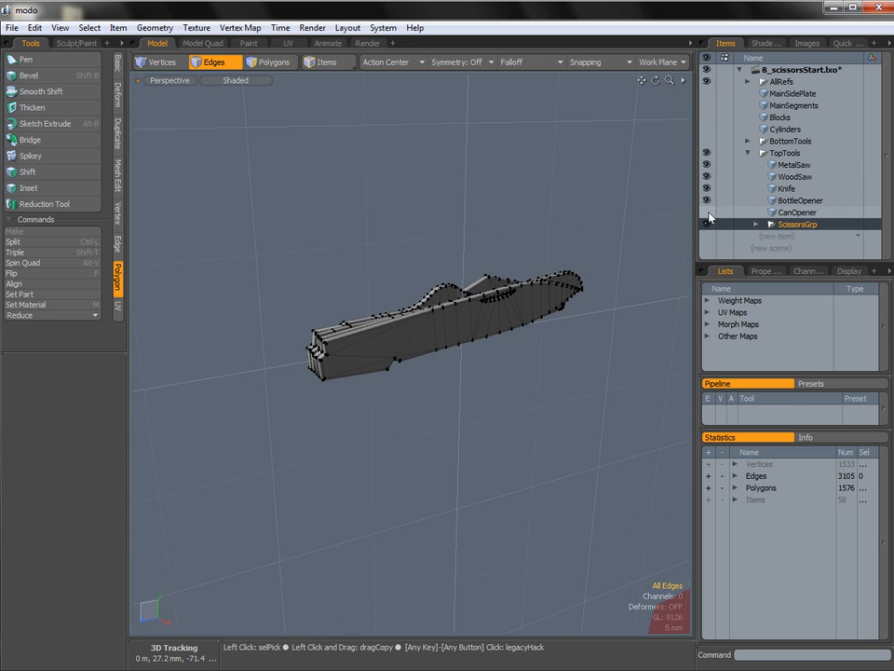
click(709, 213)
alt+drag(585, 278, 540, 283)
click(749, 153)
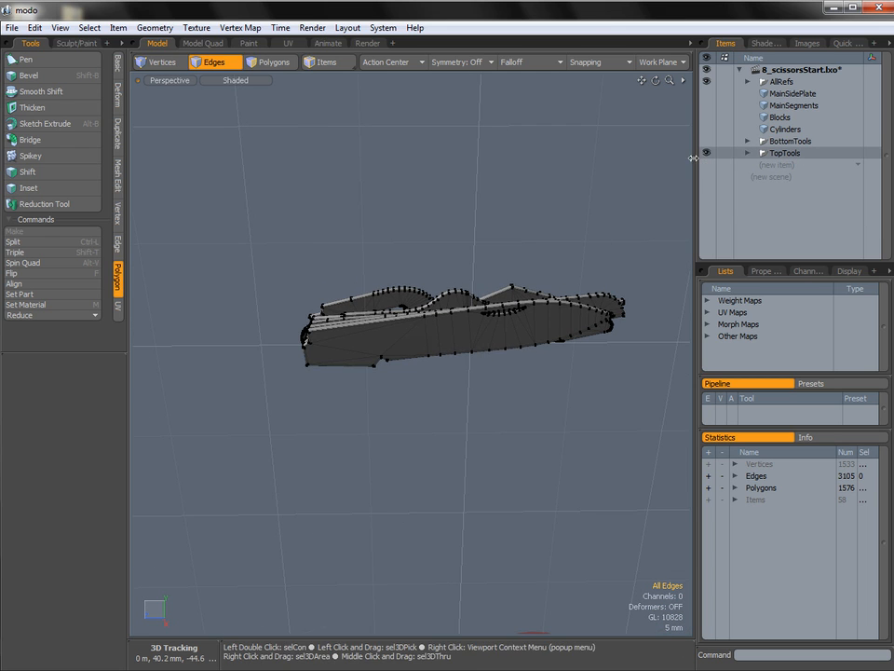
Make the BottomTools group and the Cylinders, Blocks, MainSegments and MainSidePlate items visible.
click(708, 142)
alt+drag(597, 234, 521, 280)
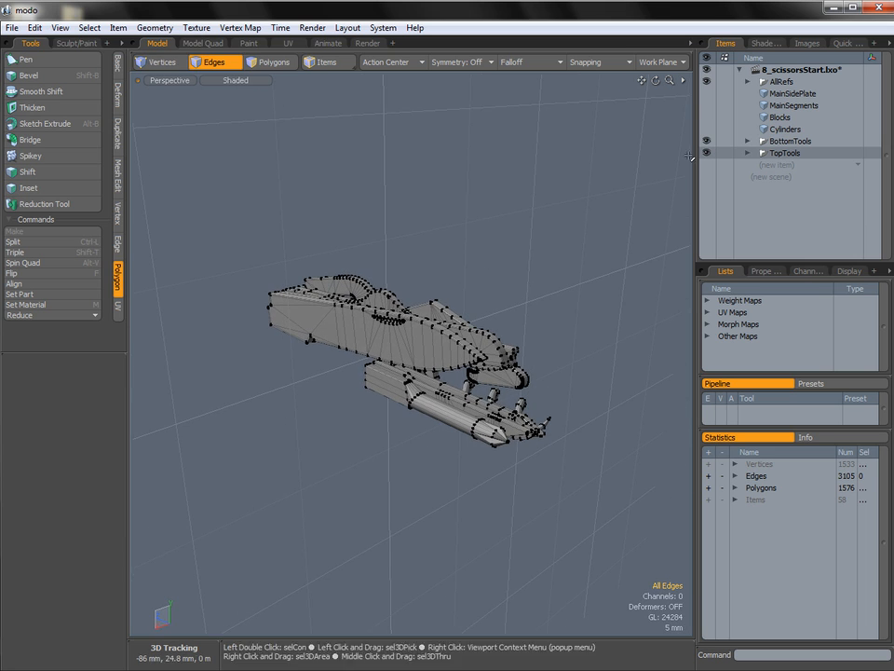
click(708, 118)
click(707, 107)
click(707, 95)
mouse_move(521, 255)
alt+mouse_down()
mouse_move(417, 302)
mouse_move(316, 305)
mouse_move(323, 224)
alt+mouse_up()
Turn off the display of vertices in the perspective viewport.
click(242, 81)
mouse_move(233, 198)
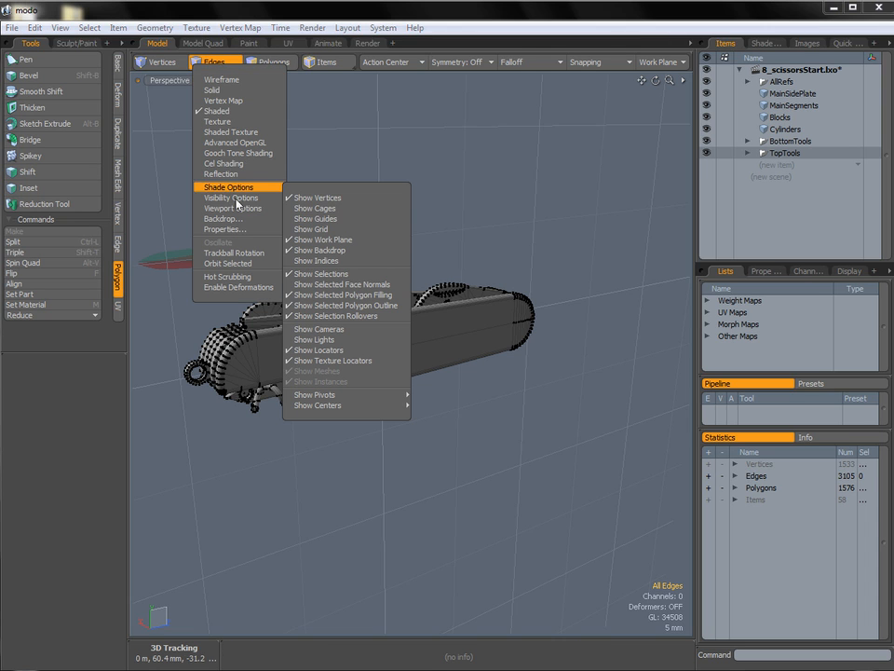
click(313, 197)
alt+drag(321, 308, 531, 307)
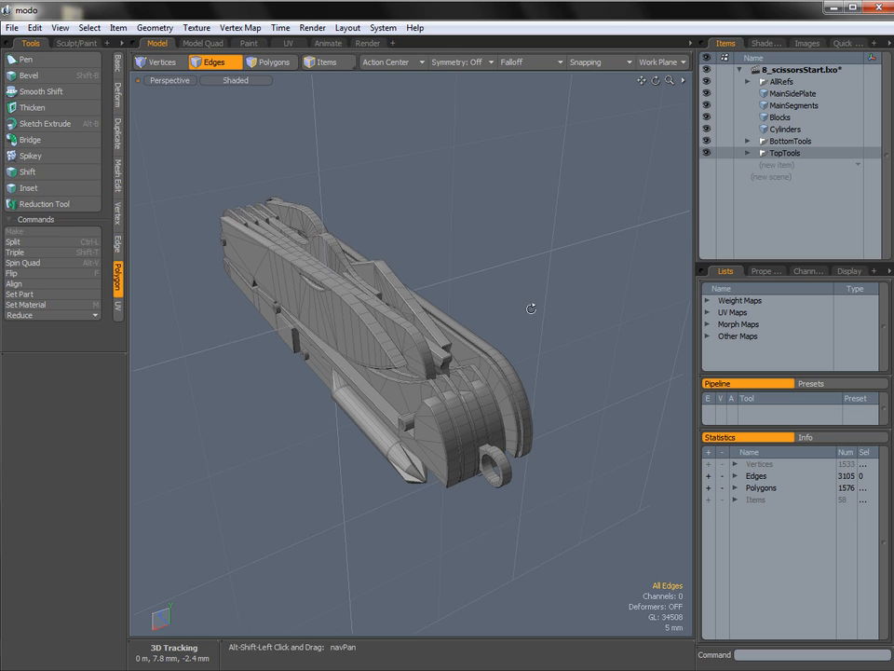
Select the MainSidePlate and switch to item mode to highlight it within the assembly.
click(784, 94)
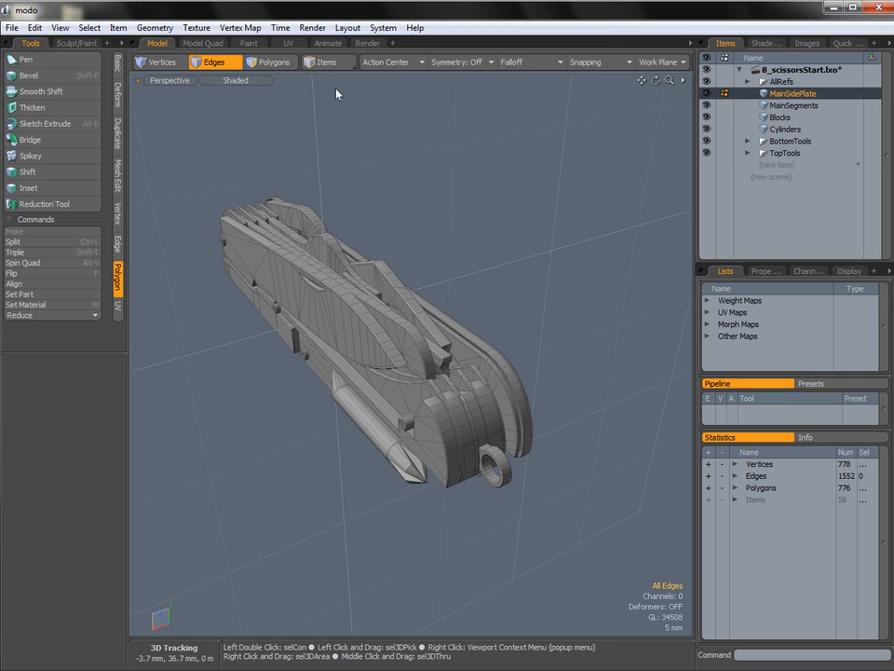
key(5)
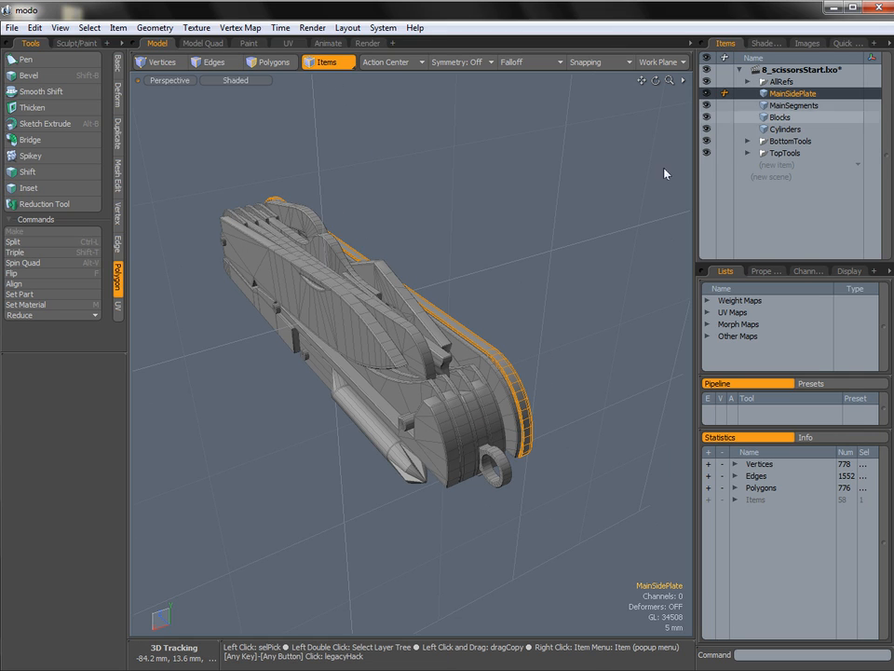
key(alt)
alt+drag(510, 356, 410, 310)
alt+drag(356, 377, 395, 343)
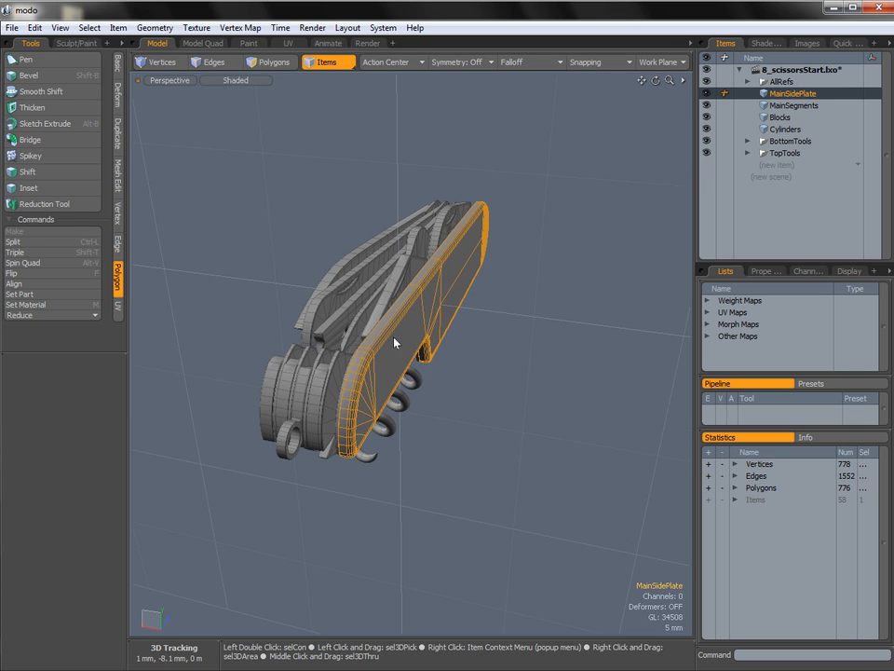
Select all polygons of the MainSidePlate and mirror them across the X axis to build the opposite side plate.
key(3)
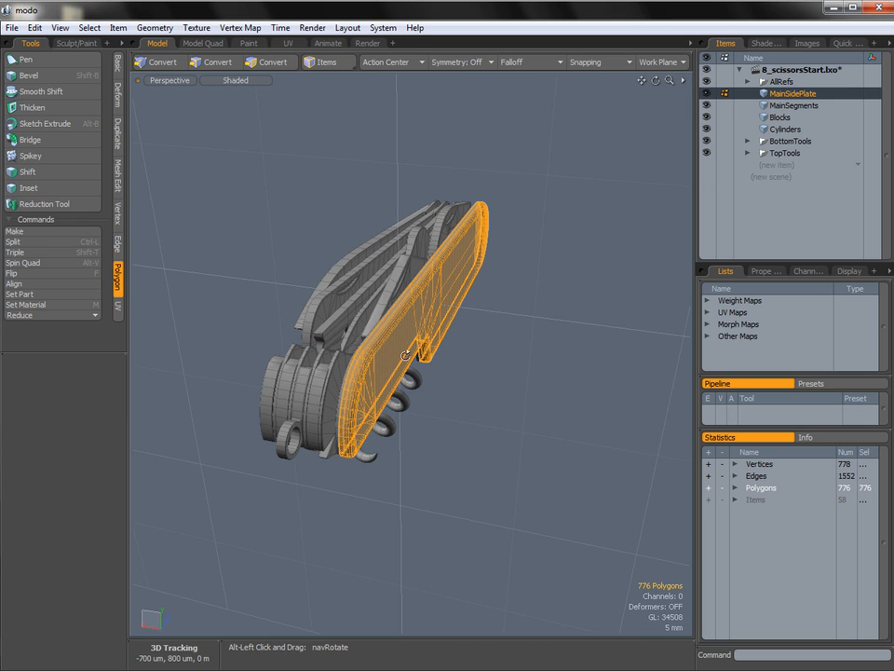
click(117, 132)
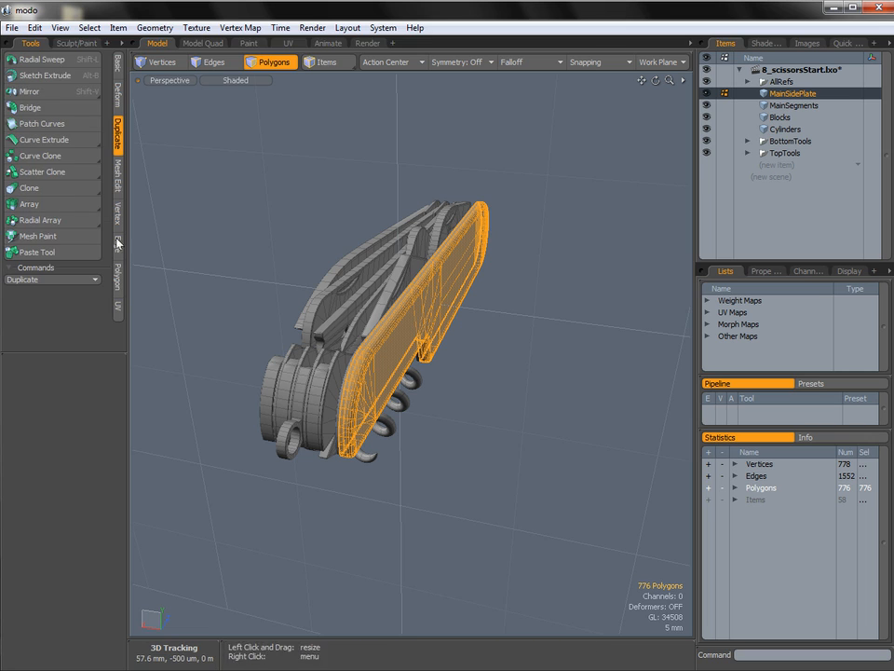
click(46, 91)
mouse_move(187, 140)
alt+mouse_down()
mouse_move(372, 279)
mouse_move(470, 330)
alt+mouse_up()
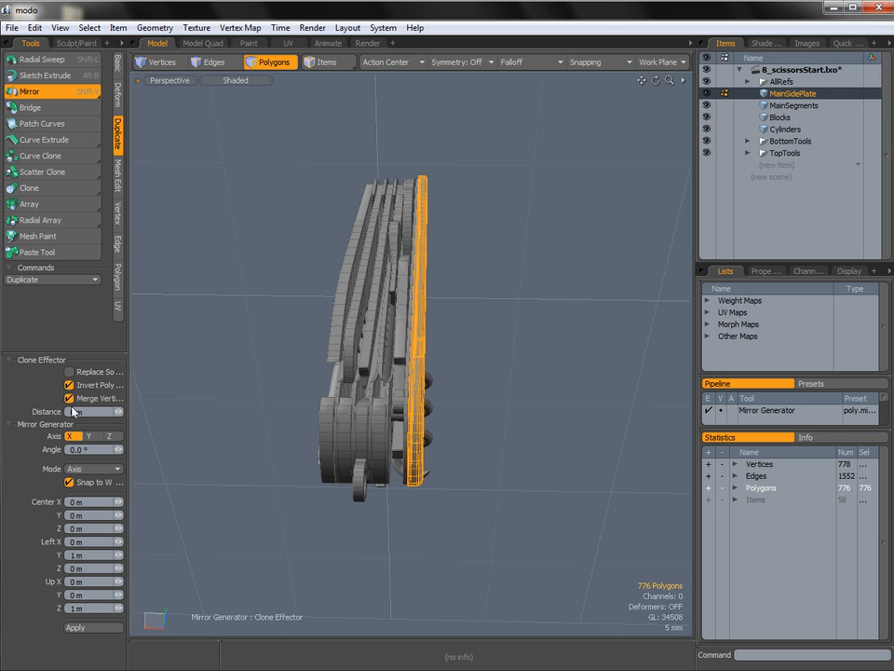
click(82, 629)
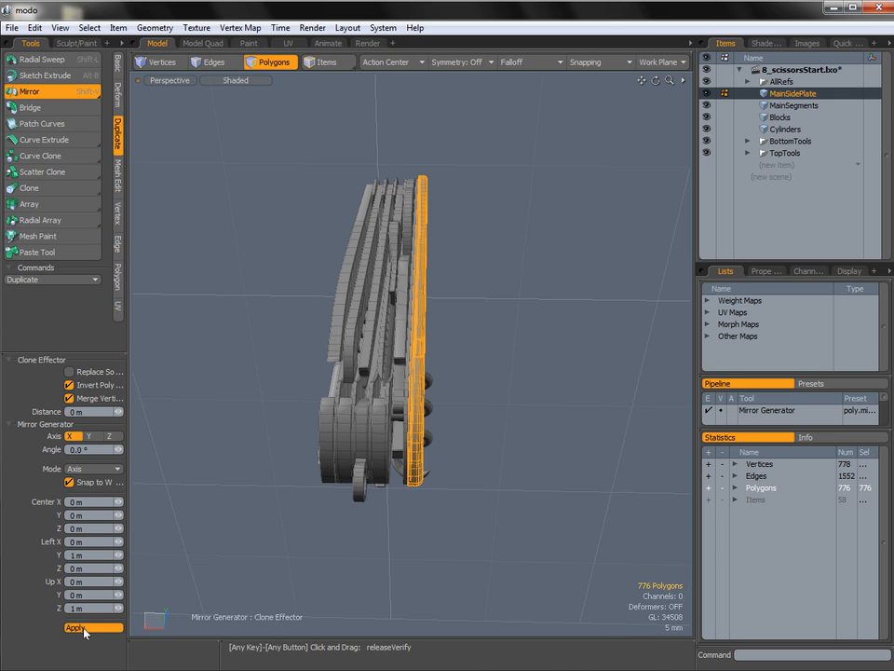
alt+drag(334, 590, 406, 366)
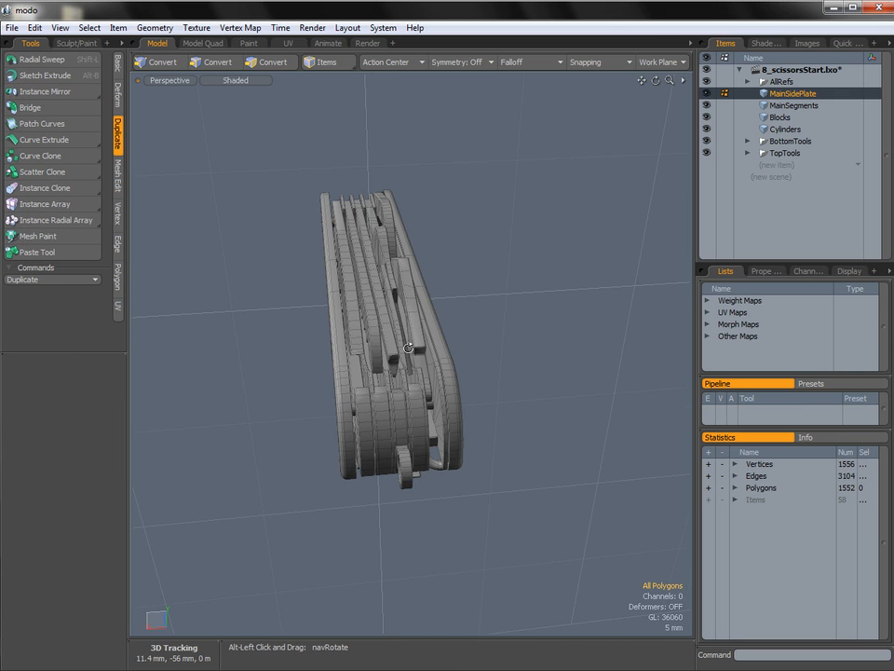
Select the thin outer plate in MainSegments beside the side plate and mirror it across the X axis.
click(796, 107)
alt+drag(409, 351, 473, 399)
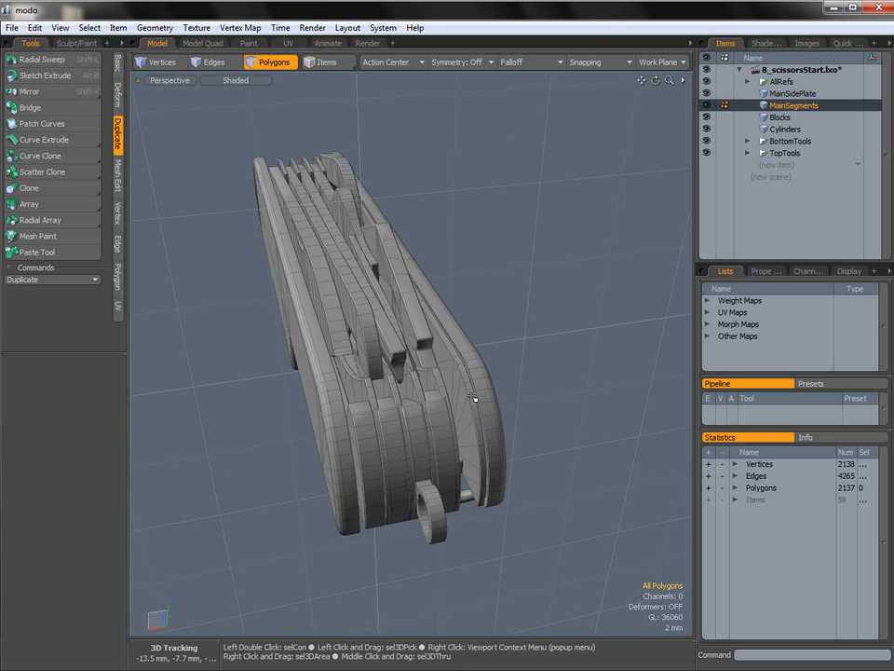
double_click(477, 401)
alt+drag(451, 387, 214, 307)
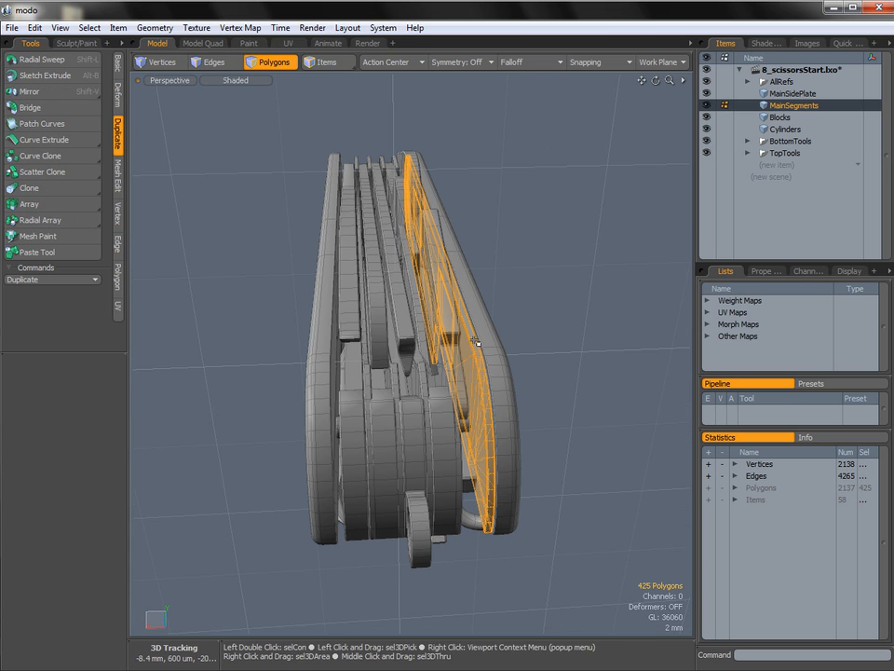
click(51, 92)
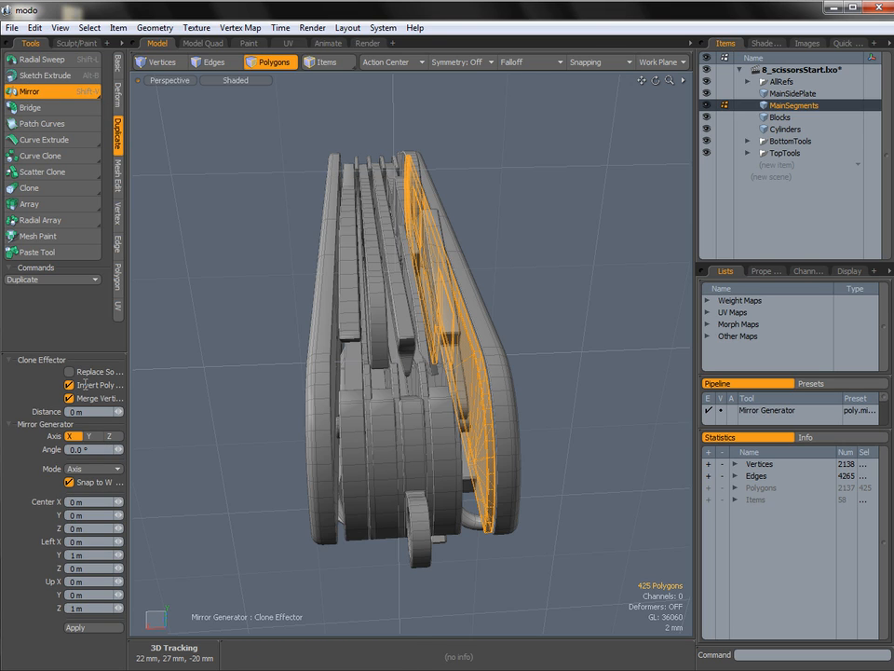
click(90, 628)
key(space)
click(246, 543)
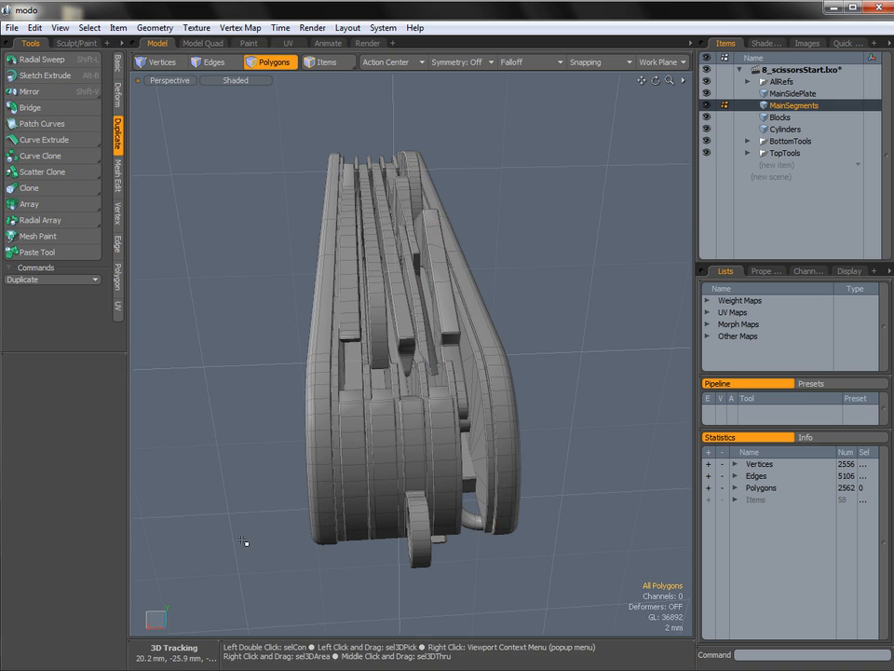
ctrl+alt+drag(456, 400, 393, 414)
alt+drag(326, 430, 568, 292)
alt+drag(635, 200, 365, 312)
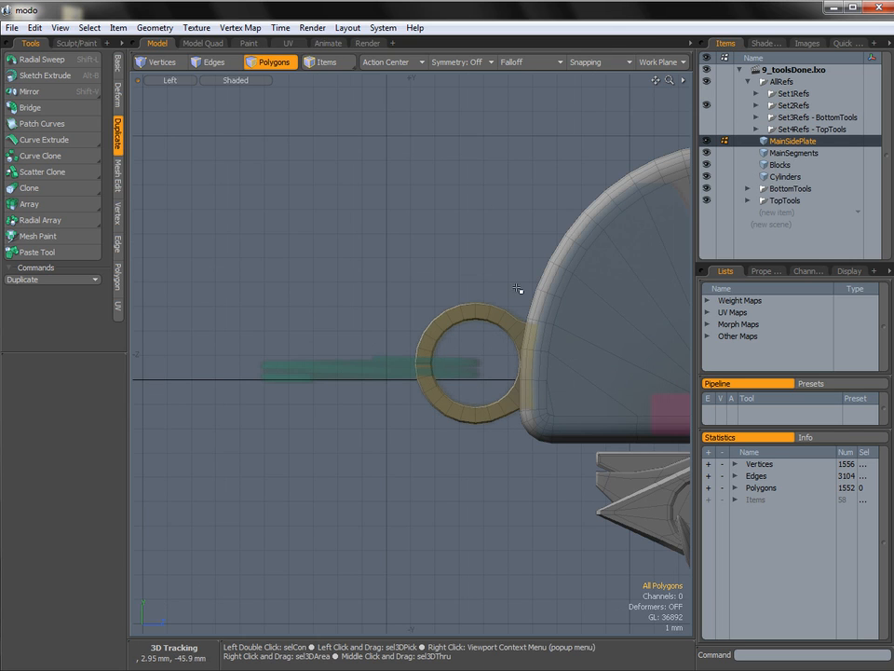
Create a new mesh item and name it KeyRing_Ring.
click(783, 212)
click(784, 211)
right_click(764, 212)
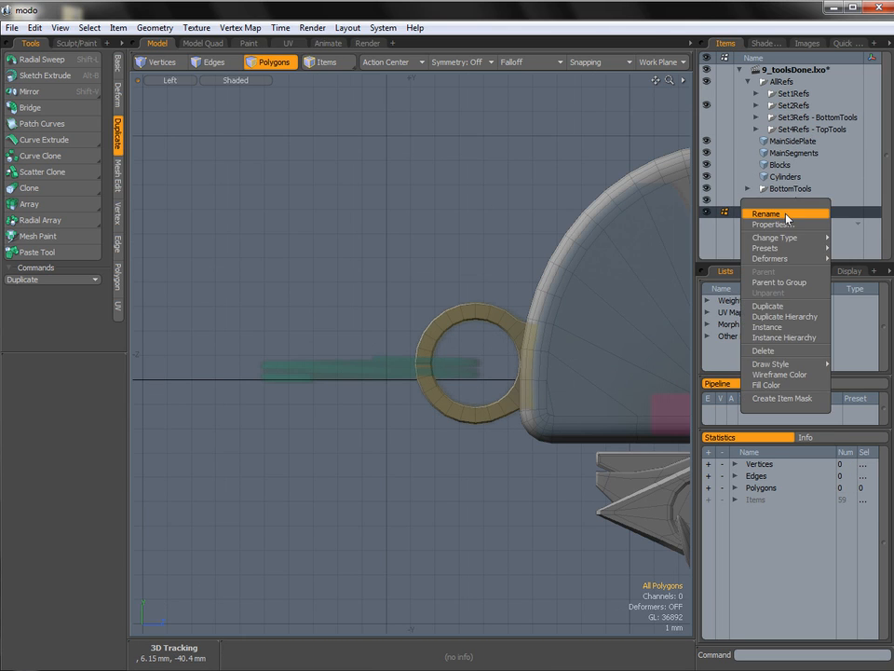
click(763, 210)
text(KeyRing_Ring)
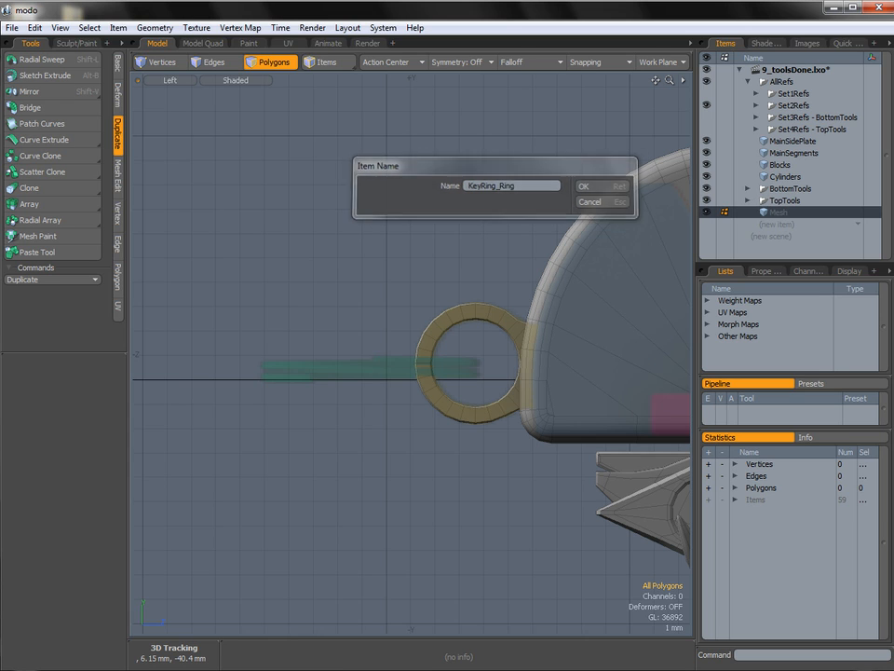
key(Return)
Create a six-sided flat cylinder with 240 um Y and Z radii, facing X, at the inner end of the green ring reference.
ctrl+alt+drag(463, 335, 444, 360)
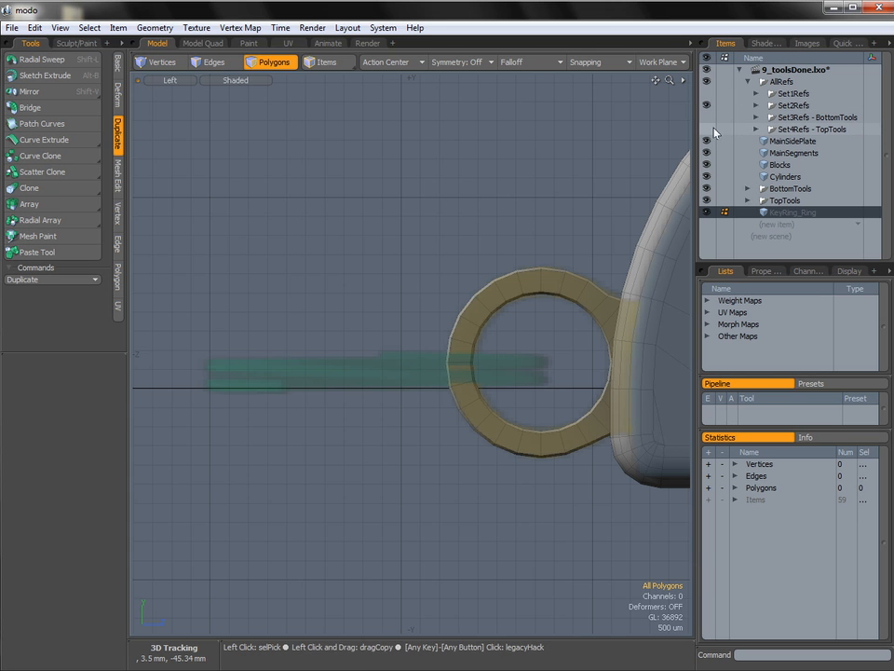
ctrl+alt+drag(401, 354, 437, 362)
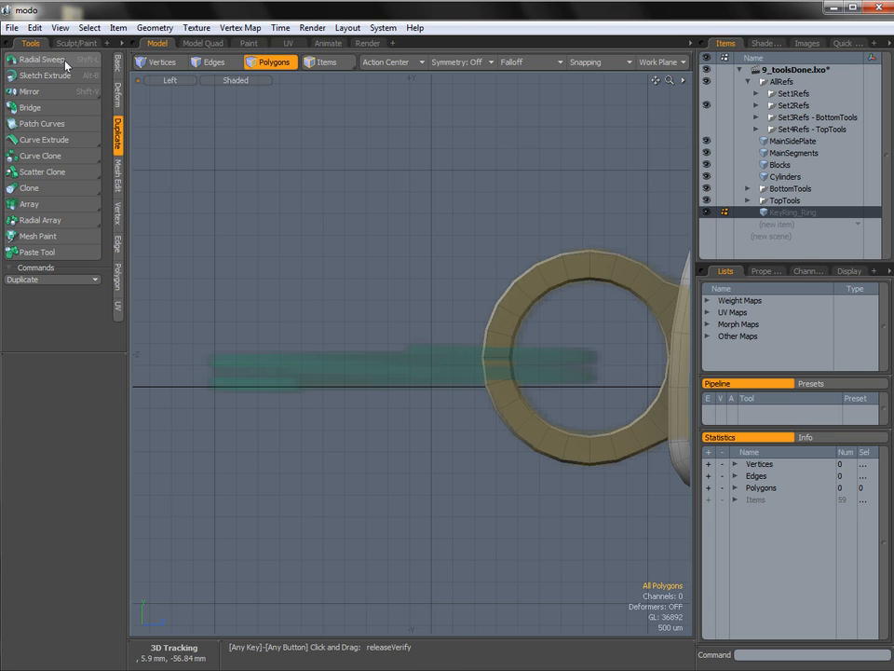
click(119, 63)
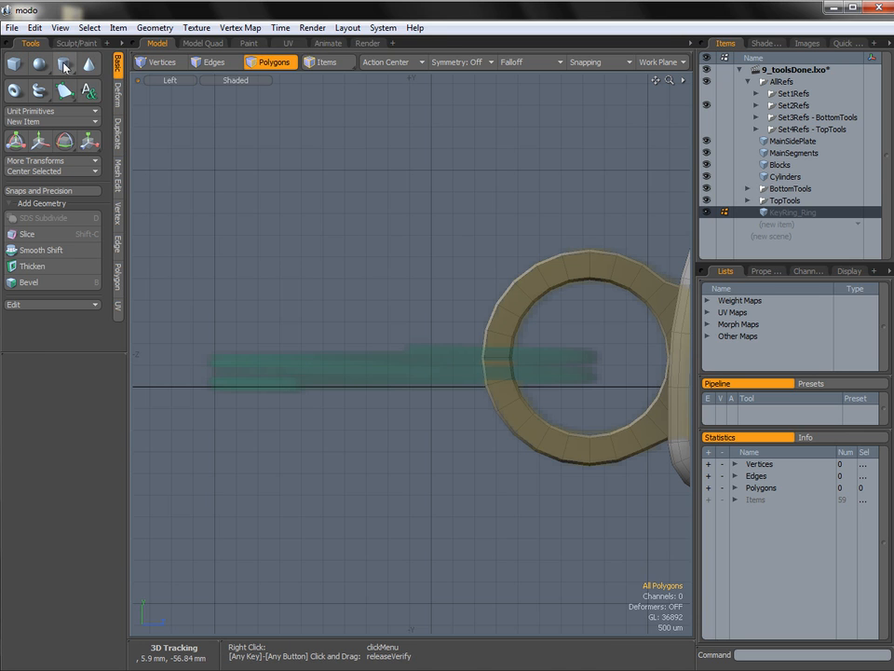
click(63, 65)
ctrl+alt+drag(612, 376, 582, 378)
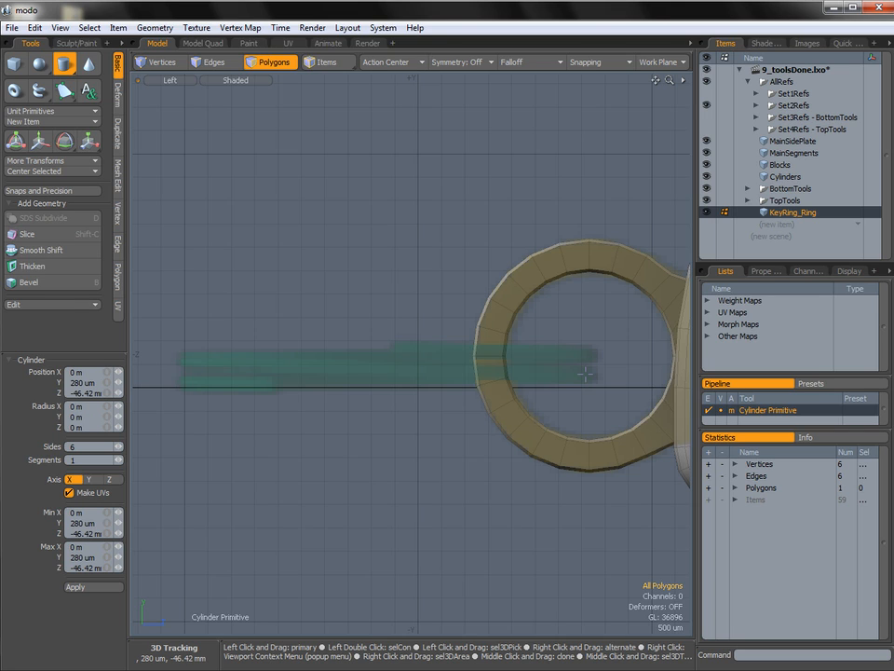
click(586, 375)
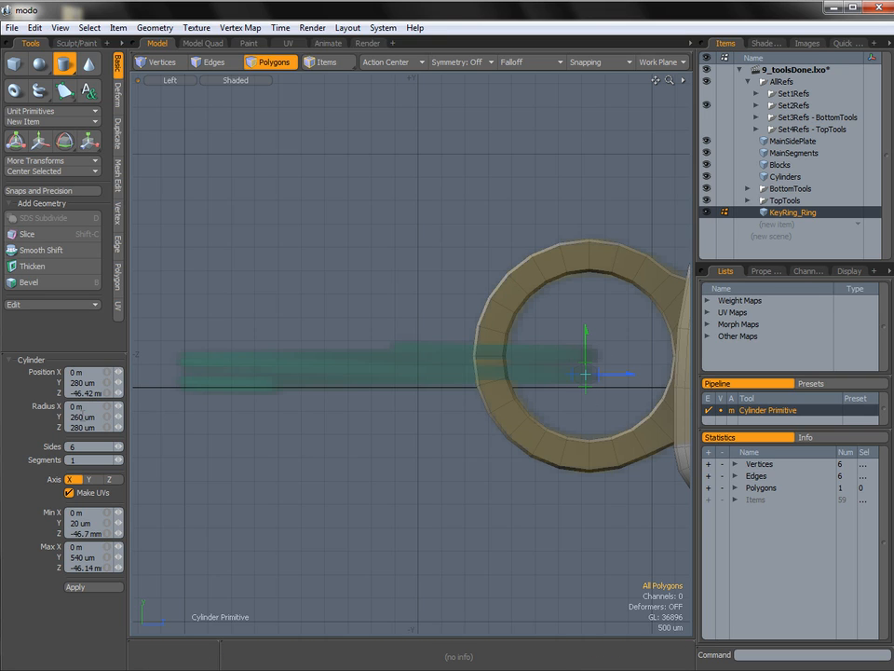
text(240)
key(Tab)
text(240)
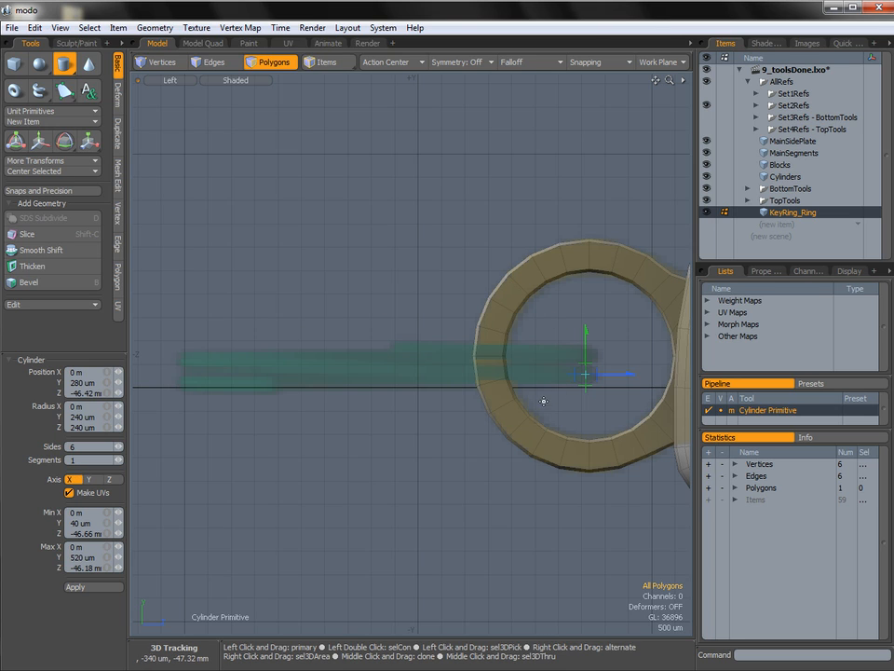
key(q)
Radial Sweep the hexagonal profile around the Y axis, centred on the green ring reference, with a count of 24.
alt+shift+drag(435, 325, 444, 337)
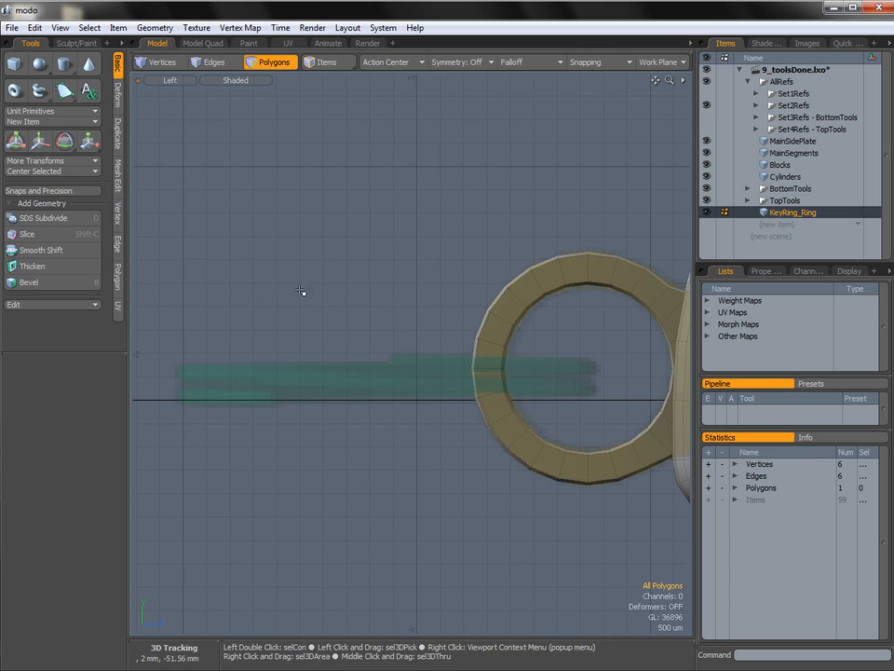
click(117, 135)
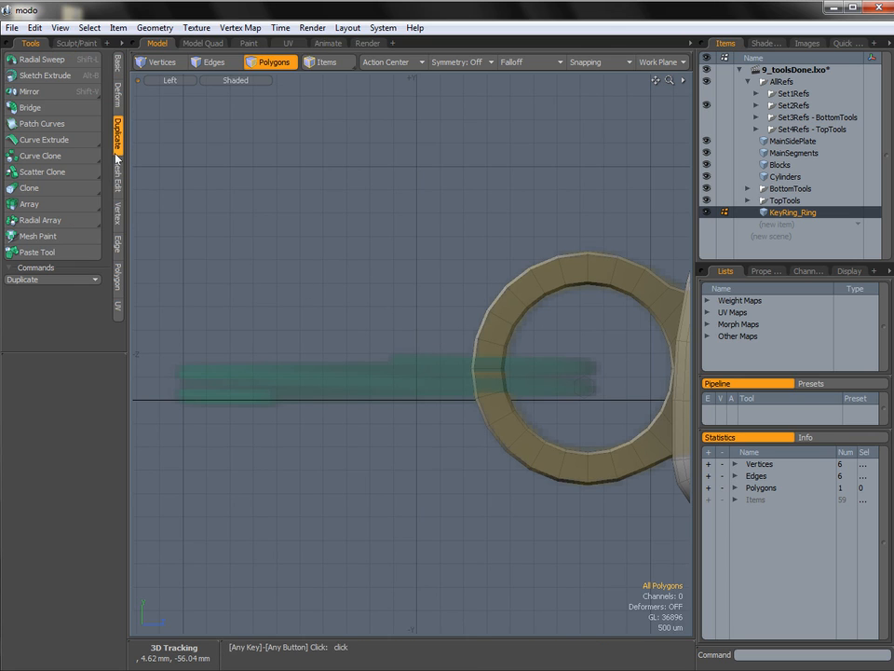
click(47, 60)
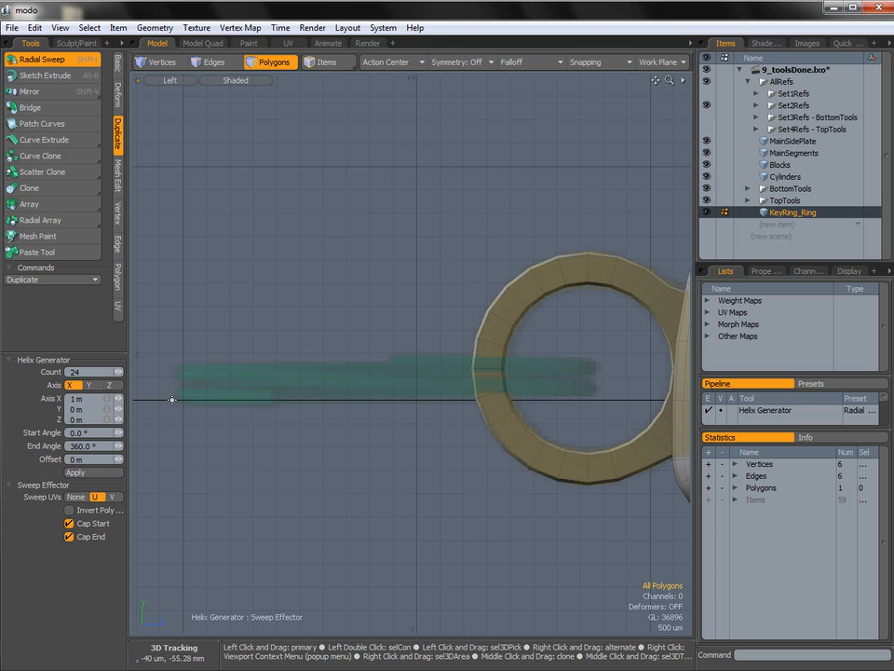
click(382, 387)
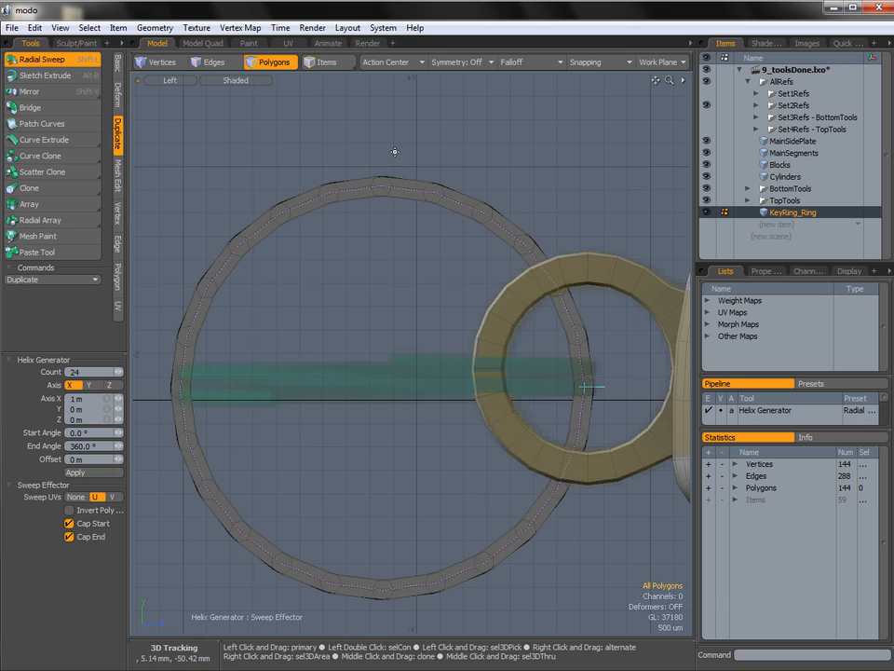
click(89, 385)
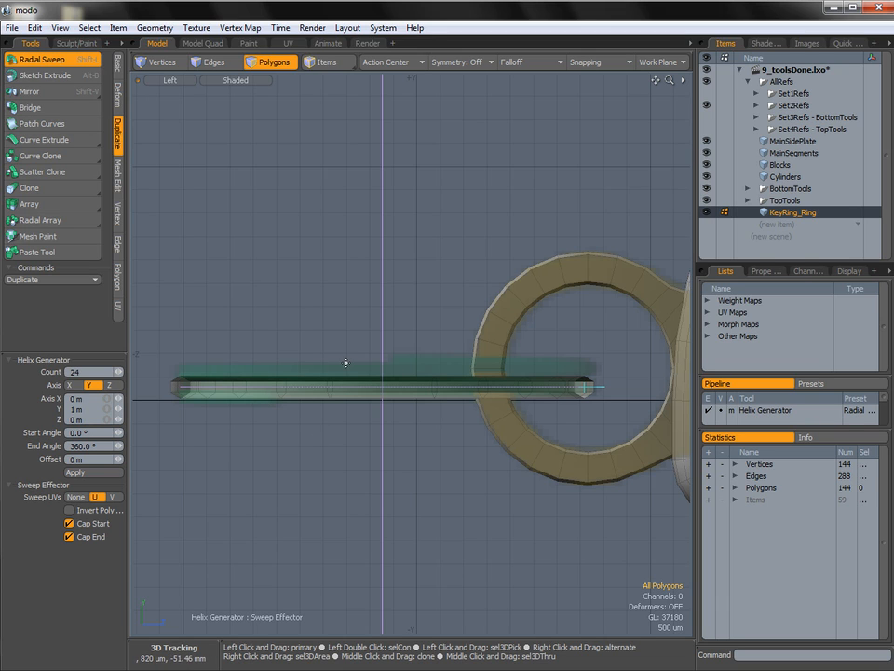
Set the radial sweep's end angle to 800°.
click(103, 446)
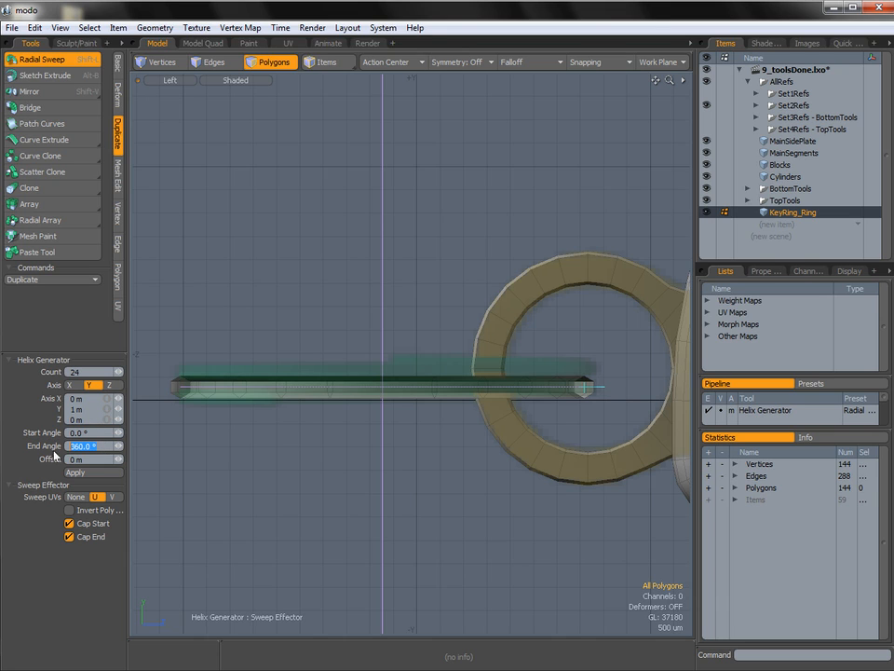
text(72)
drag(97, 444, 49, 428)
text(800)
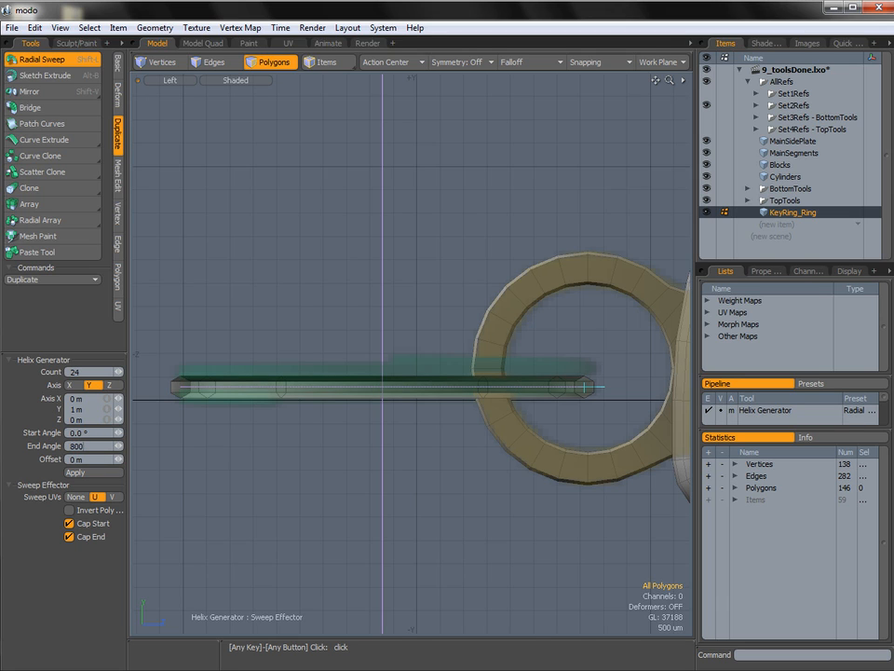
key(Return)
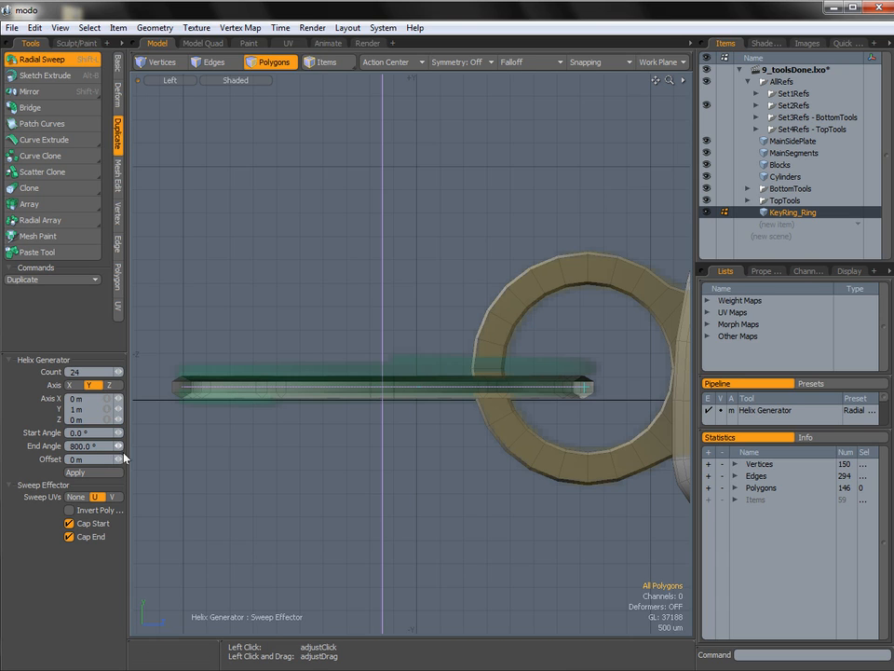
Adjust the sweep's offset to about -1.061 mm so the coils stack closely, and finish the sweep.
drag(119, 454, 82, 454)
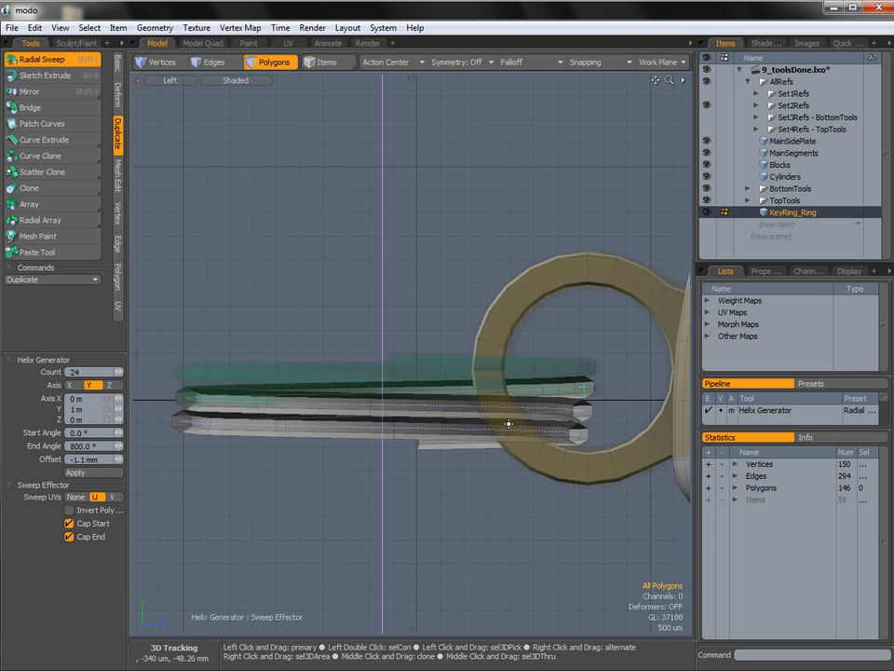
ctrl+alt+drag(594, 432, 611, 439)
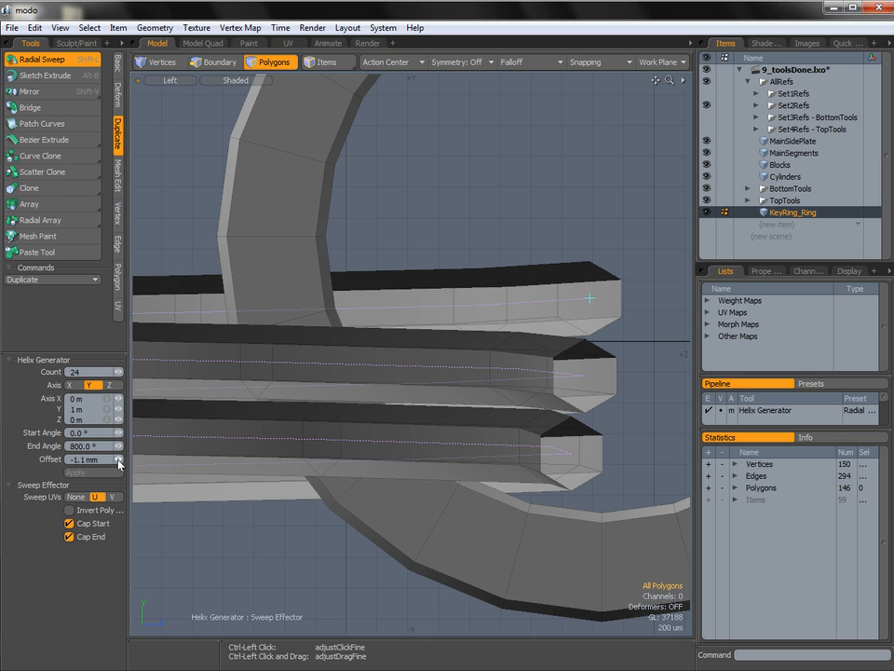
ctrl+drag(118, 463, 123, 463)
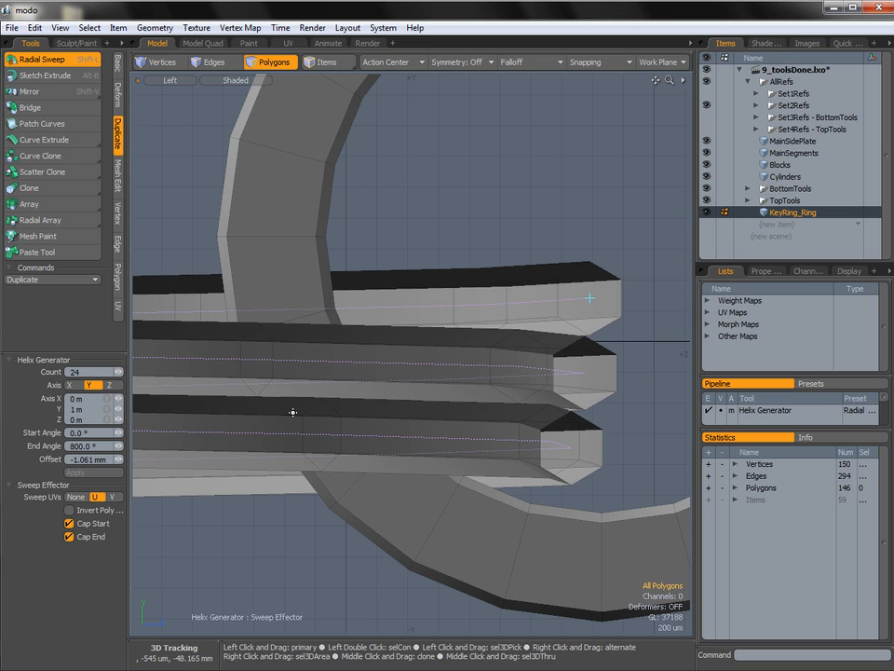
scroll(409, 373, down, 5)
key(space)
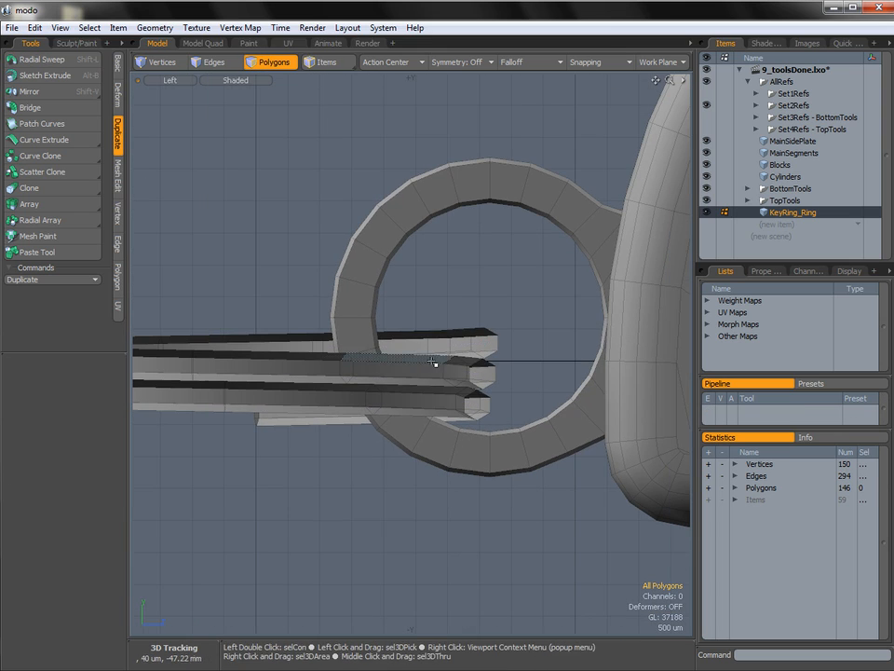
Switch to the perspective view and turn on subdivision for the key ring coil.
key(ctrl+space)
click(452, 357)
alt+drag(452, 358, 372, 344)
alt+drag(368, 433, 558, 389)
key(Tab)
ctrl+alt+drag(460, 441, 494, 439)
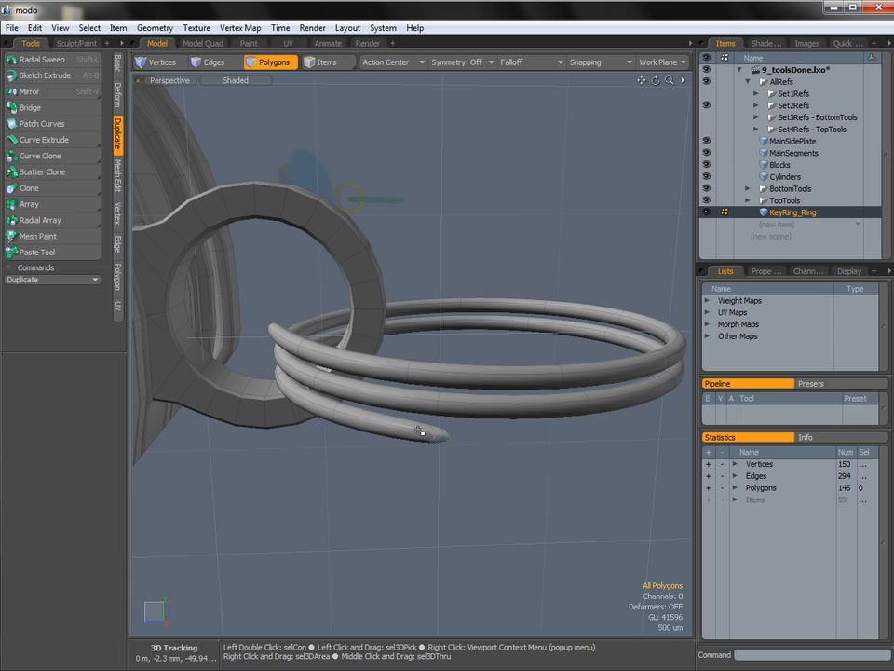
Select both end-cap polygons of the coil, bevel them with a 66 um inset and no shift, and clear the selection.
alt+drag(420, 431, 355, 433)
click(430, 463)
alt+drag(311, 475, 491, 386)
shift+click(546, 369)
key(b)
click(488, 415)
drag(383, 330, 374, 328)
click(402, 348)
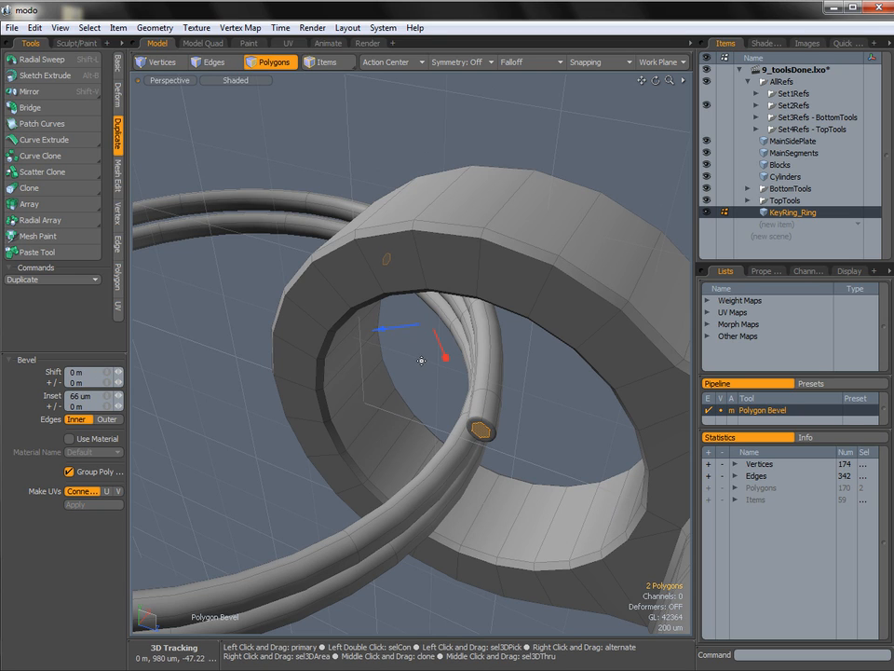
key(q)
alt+drag(425, 367, 469, 356)
click(545, 374)
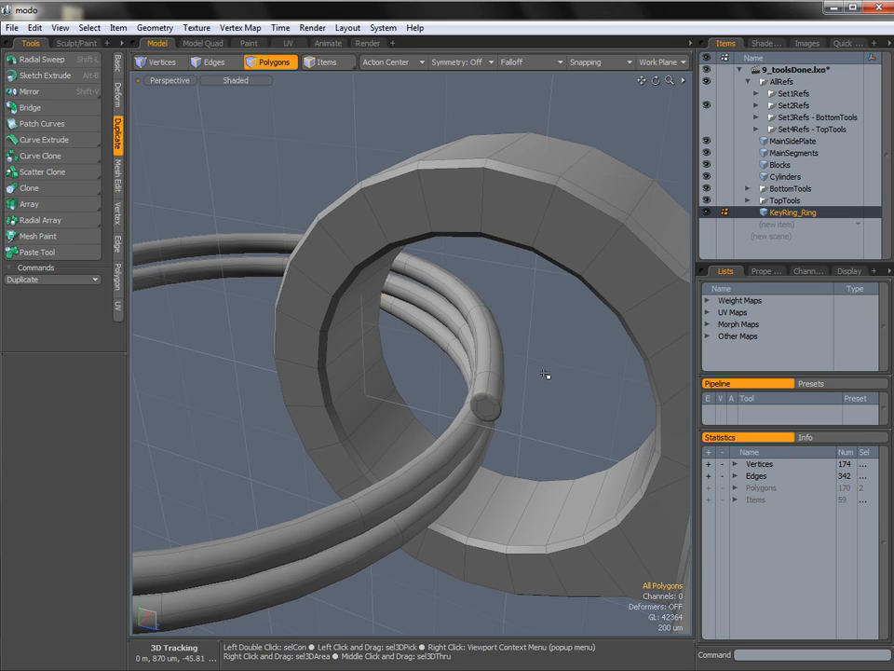
Turn off the coil's subdivision and split the upper end cap's hexagonal polygon in two with Edge Slice.
alt+drag(410, 366, 471, 355)
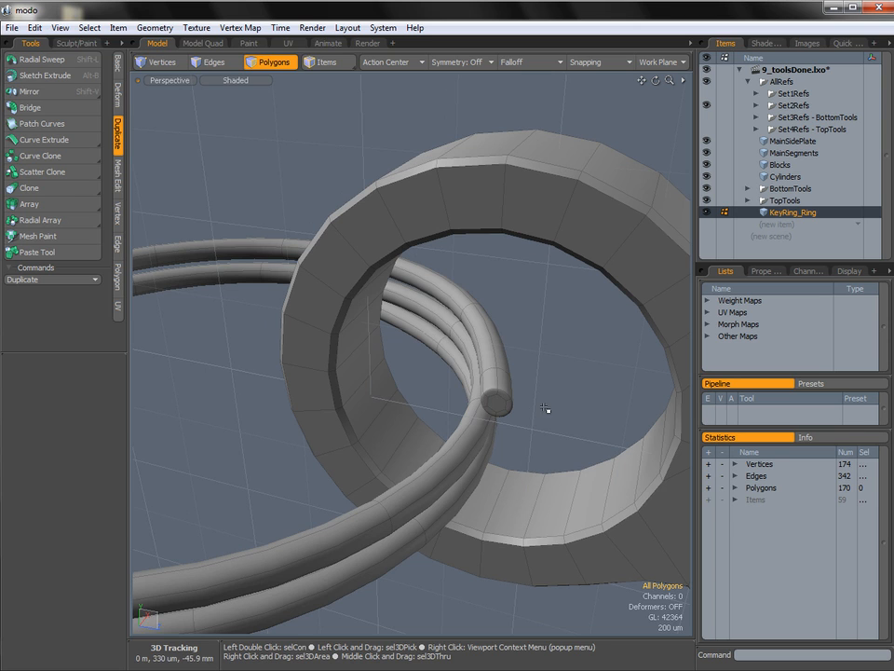
key(Tab)
ctrl+alt+drag(529, 374, 504, 387)
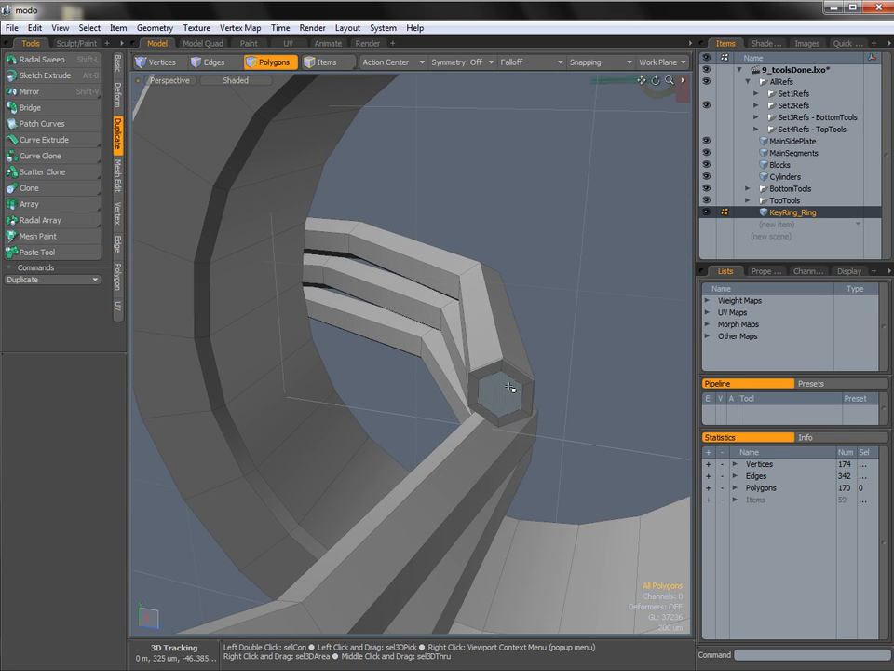
key(c)
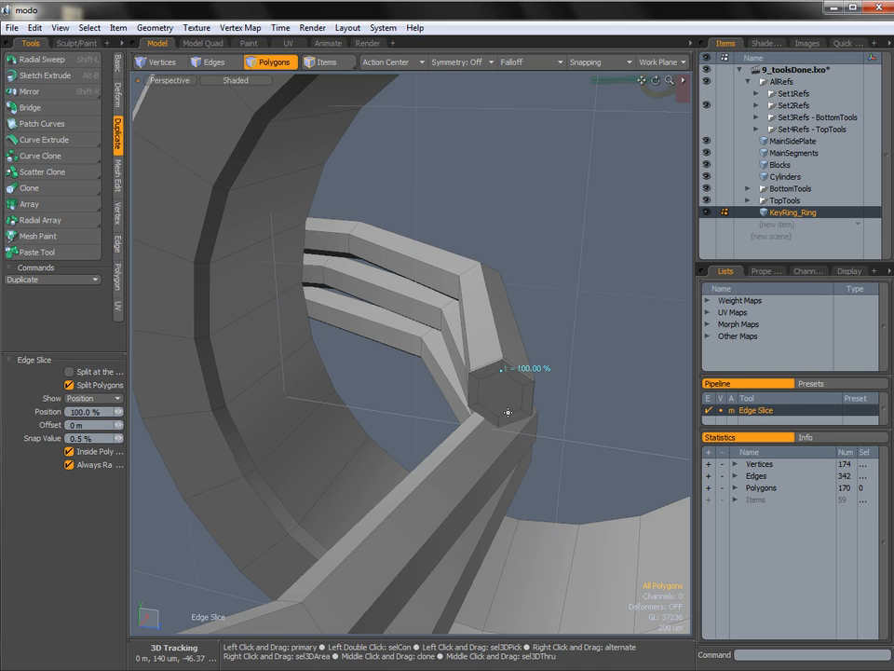
key(q)
Split the hexagonal polygon on the coil's other end cap with Edge Slice and turn subdivision back on.
alt+drag(581, 383, 292, 392)
alt+shift+drag(521, 443, 386, 389)
alt+drag(484, 410, 321, 344)
ctrl+alt+drag(326, 392, 360, 408)
key(c)
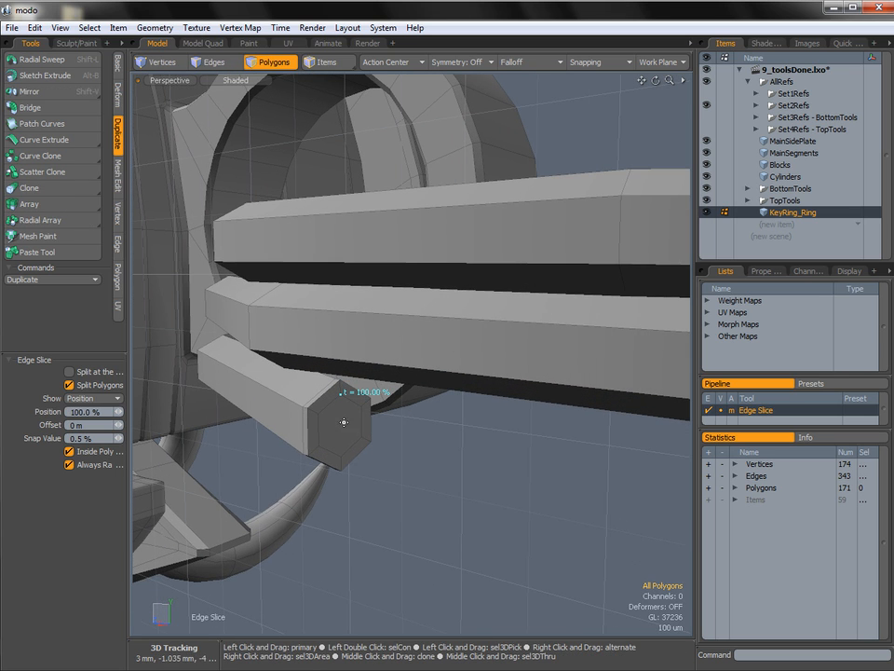
click(345, 453)
key(q)
mouse_move(430, 472)
alt+mouse_down()
mouse_move(430, 430)
mouse_move(437, 437)
mouse_move(414, 461)
mouse_move(394, 450)
mouse_move(367, 463)
mouse_move(431, 470)
mouse_move(438, 480)
mouse_move(428, 463)
alt+mouse_up()
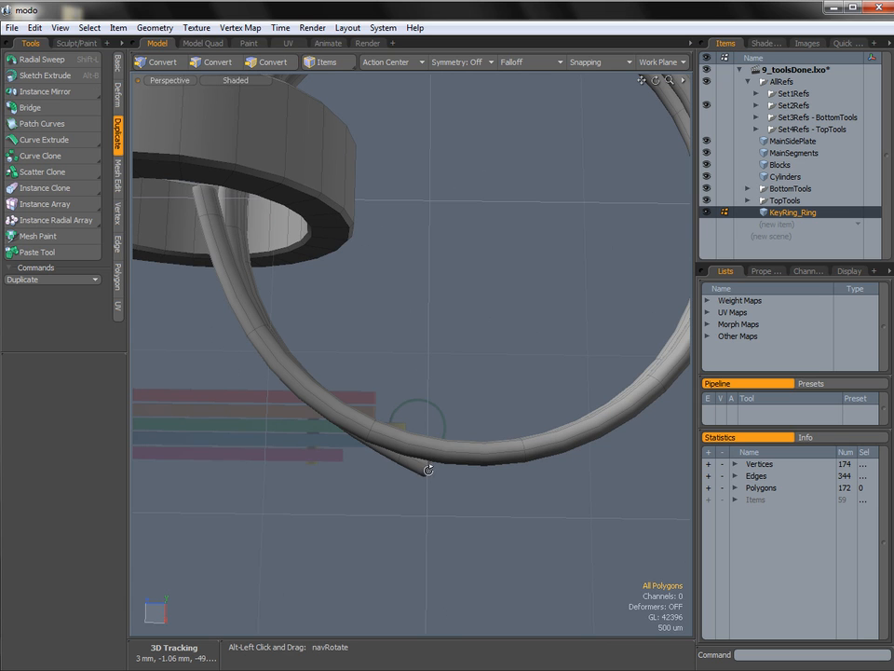
Select the cap polygons at the coil's lower end, grow the selection to the end segment, move it -280 um in X, and deselect it.
alt+drag(499, 459, 343, 453)
click(335, 450)
shift+click(349, 443)
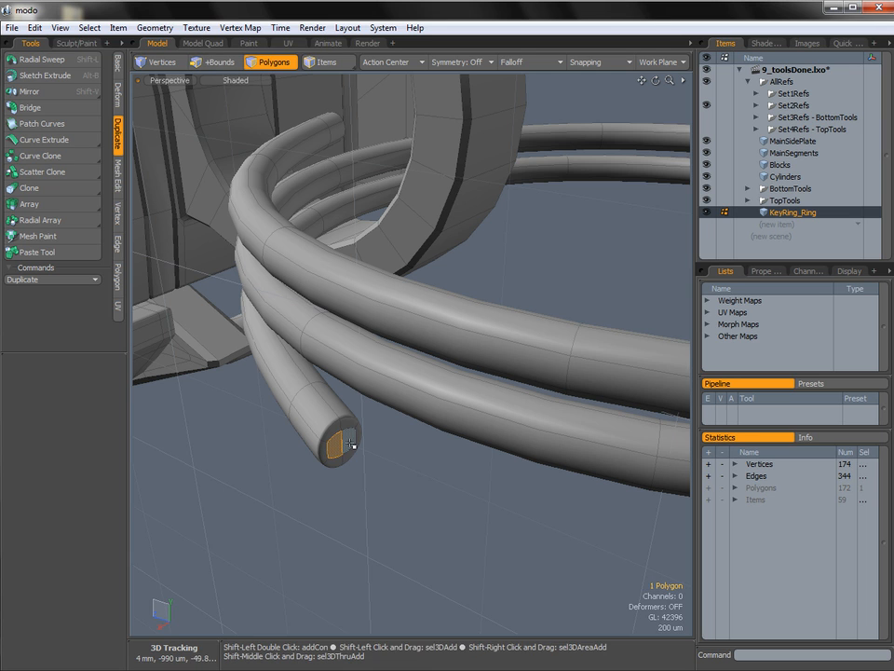
alt+drag(403, 473, 391, 493)
key(shift)
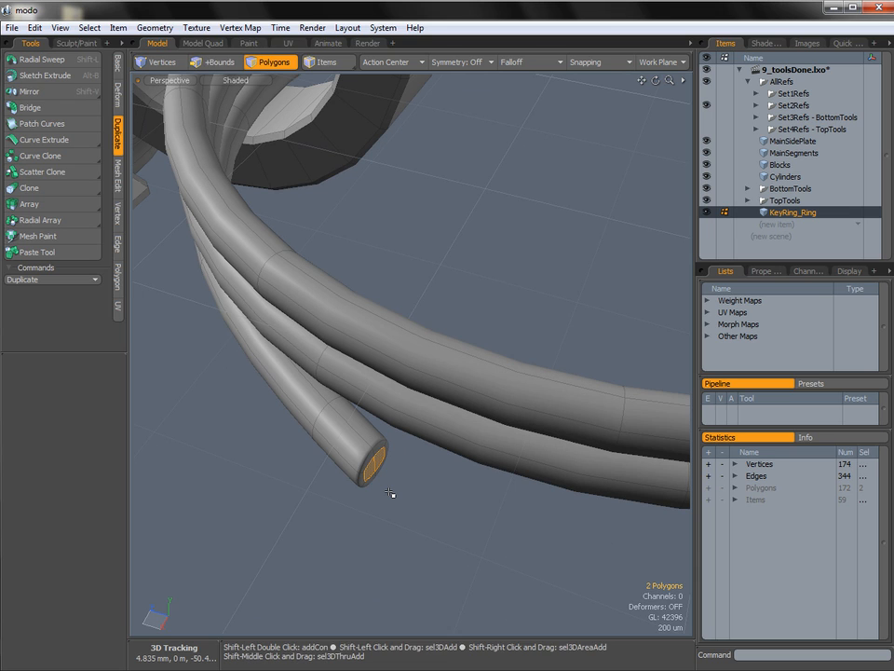
key(shift+Up)
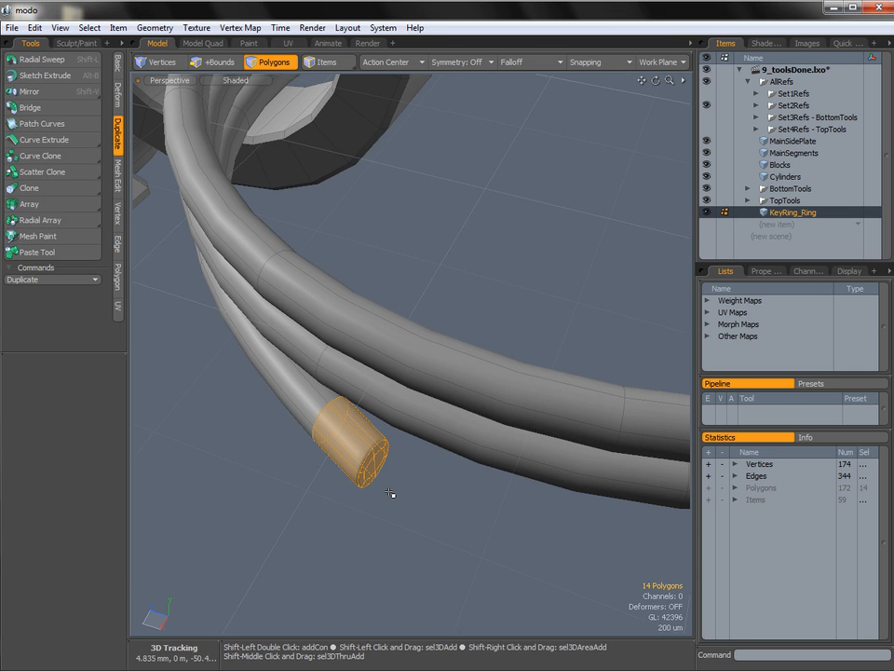
alt+drag(349, 434, 415, 414)
key(w)
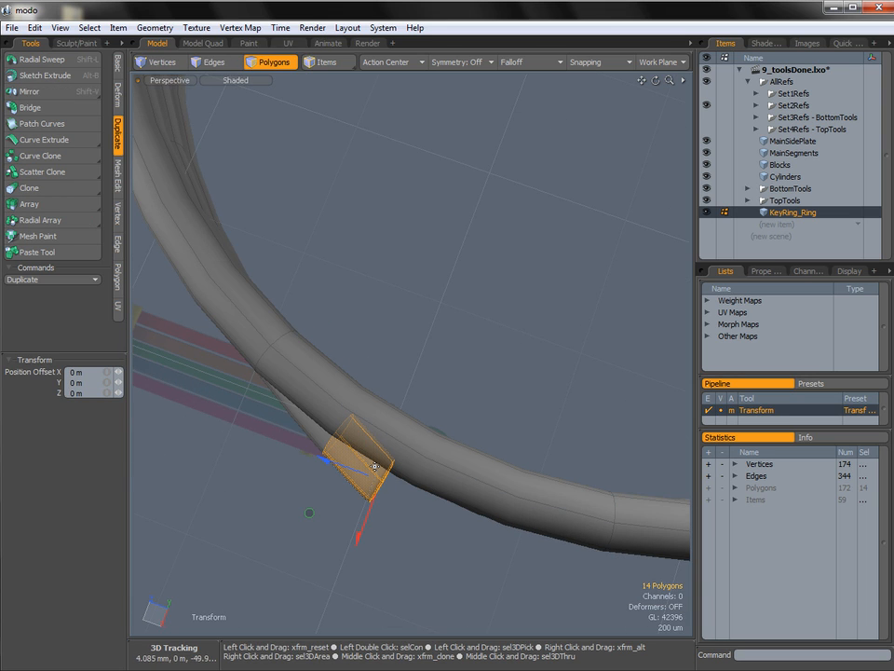
drag(357, 538, 375, 503)
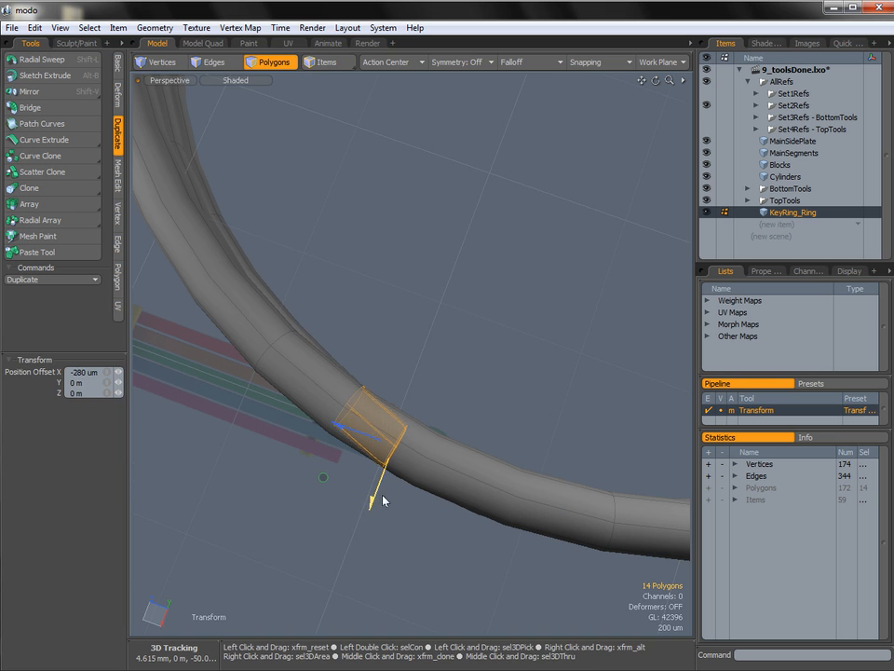
key(space)
click(453, 336)
Select the coil's opposite end cap, grow the selection to its end segment, move it -270 um in Z, and deselect it.
alt+shift+drag(453, 336, 445, 272)
alt+shift+drag(445, 272, 402, 401)
click(438, 371)
shift+click(451, 374)
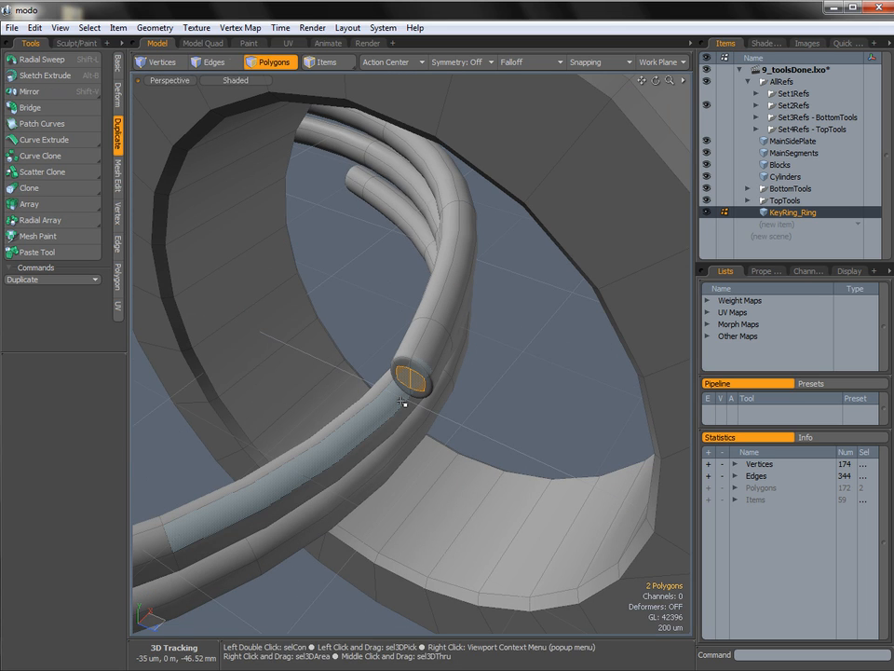
key(shift+Up)
key(shift+Up)
alt+drag(403, 319, 463, 370)
key(y)
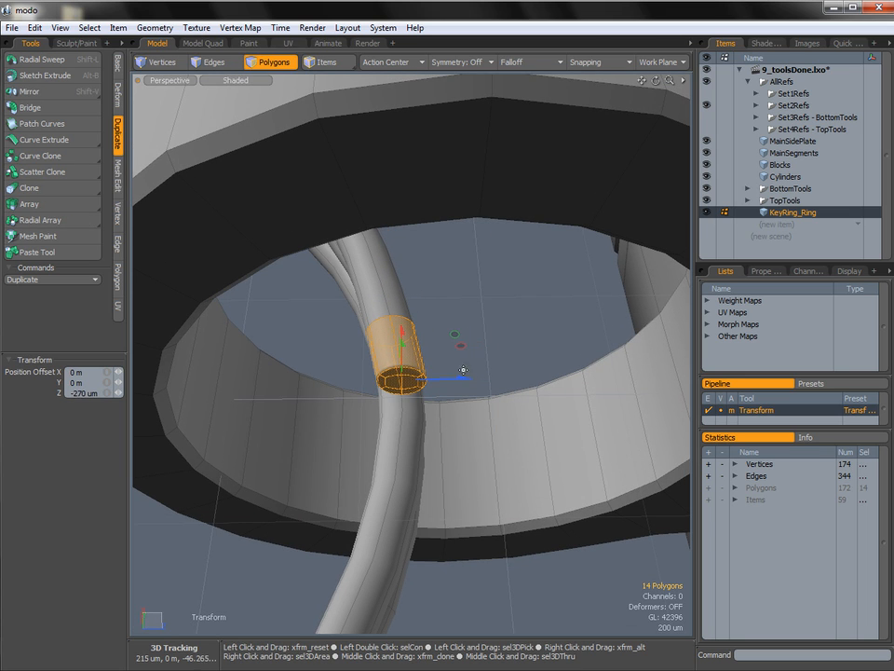
key(space)
click(493, 346)
ctrl+alt+drag(483, 423, 671, 380)
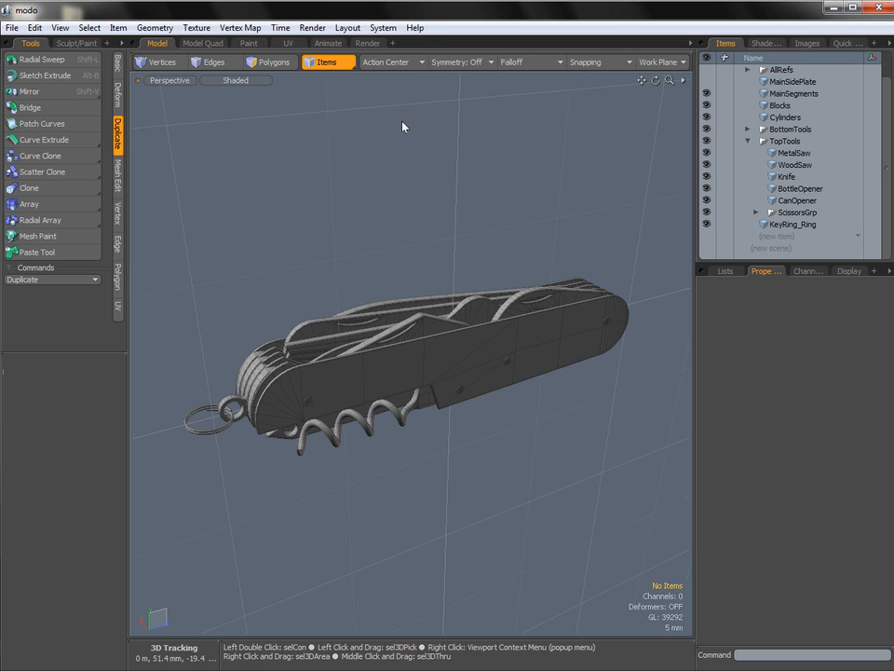
Select the Knife item in the TopTools group.
drag(886, 142, 890, 119)
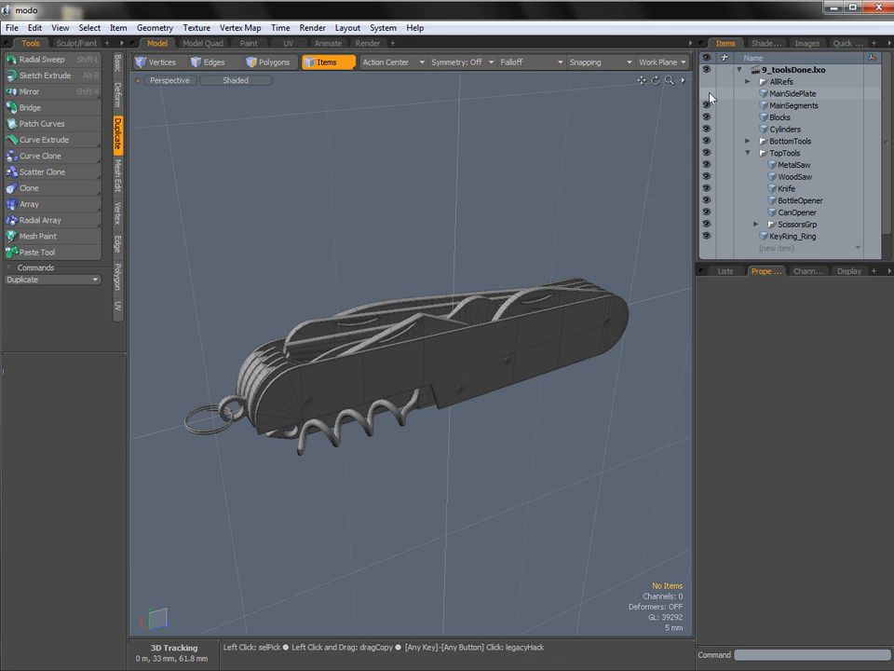
click(788, 189)
alt+drag(483, 363, 349, 326)
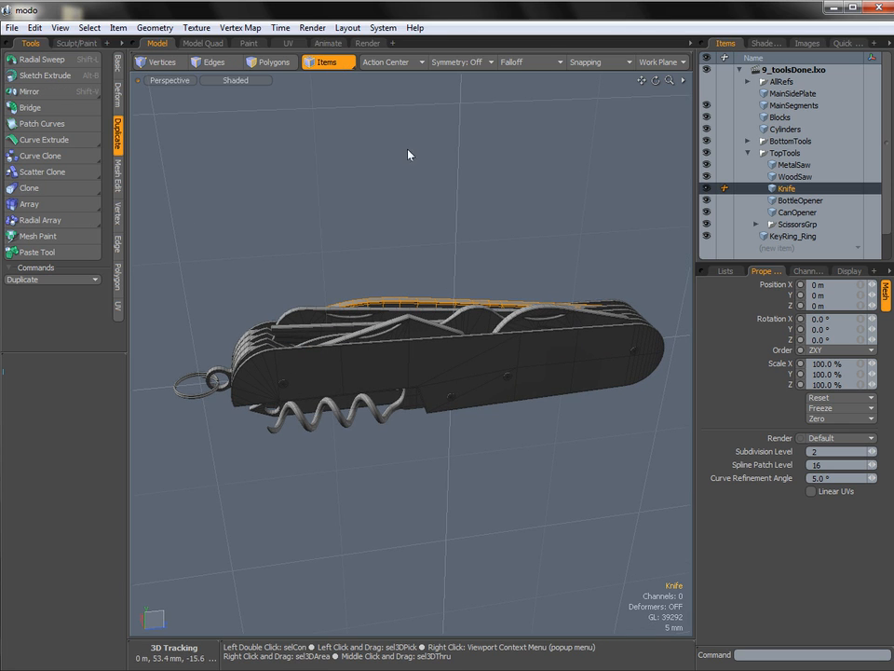
alt+drag(575, 243, 580, 235)
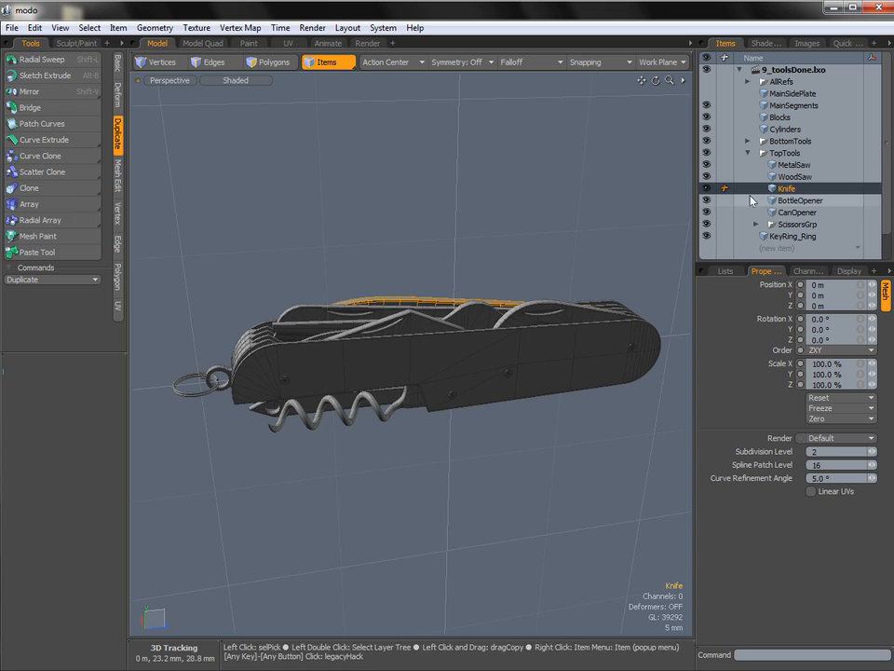
alt+shift+drag(483, 250, 469, 250)
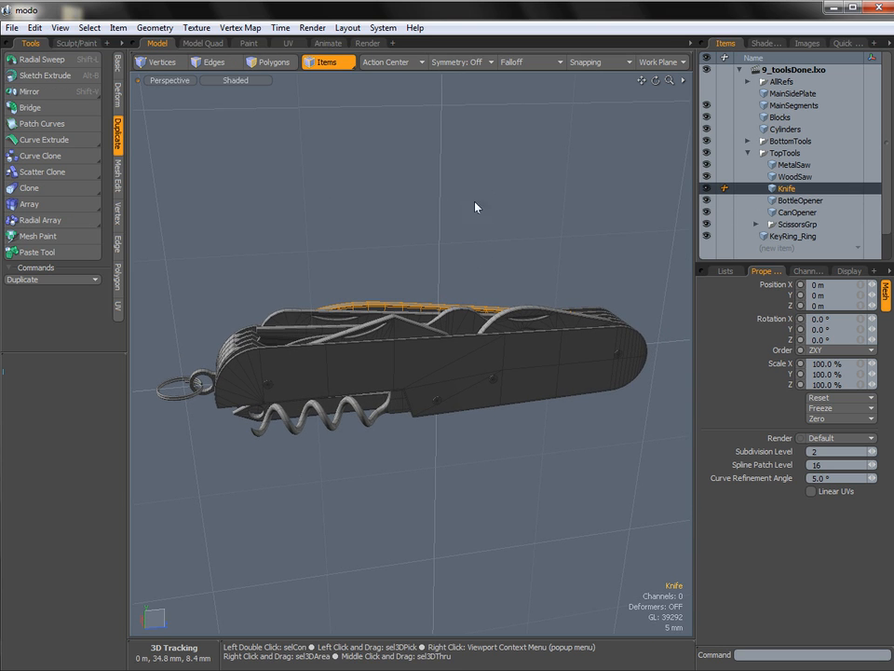
Try to rotate the Knife 12° in X about its default pivot, and undo the rotation.
key(e)
drag(411, 309, 437, 369)
alt+drag(593, 341, 612, 354)
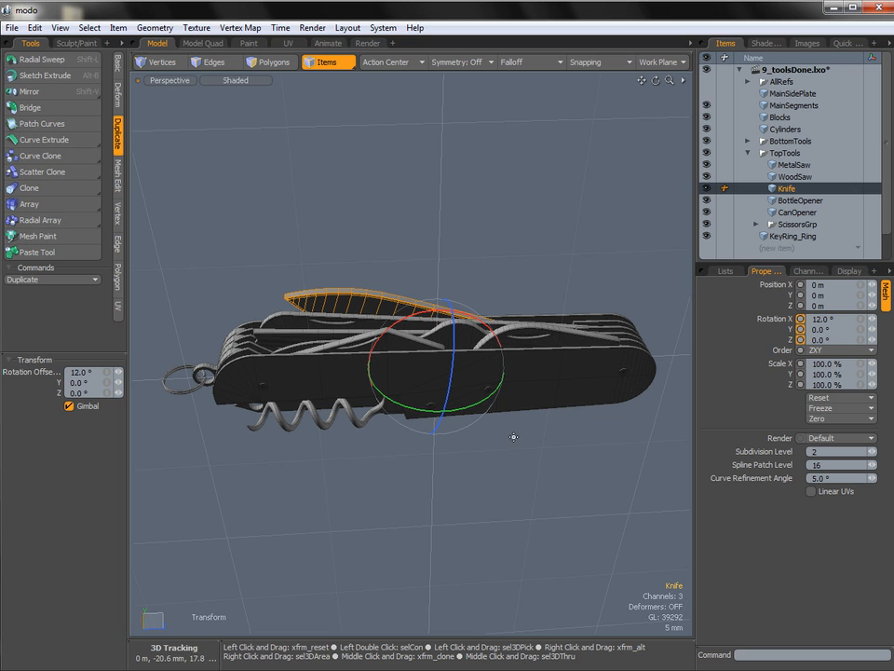
alt+drag(527, 495, 553, 386)
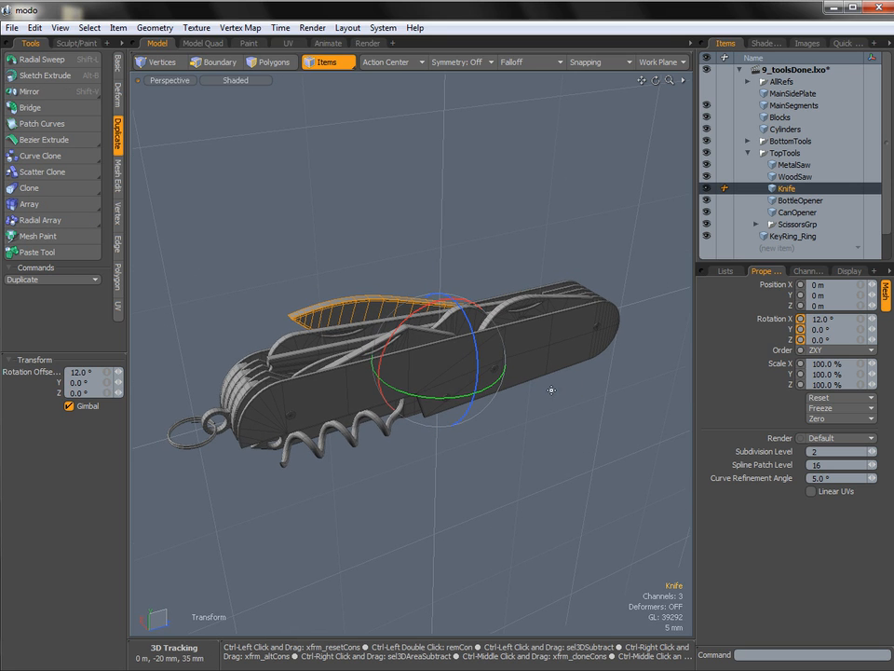
key(ctrl+z)
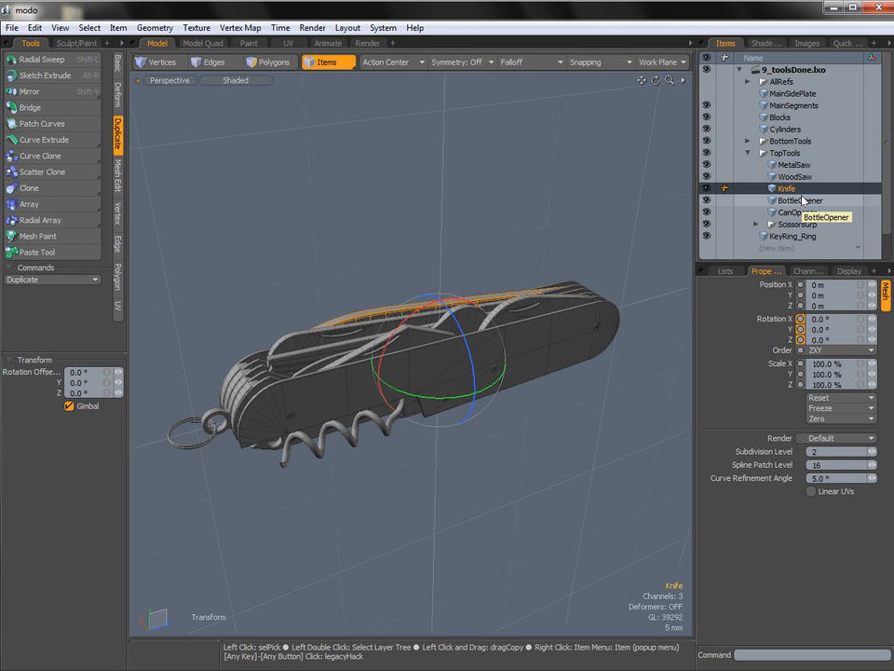
Switch to pivot mode and select the Knife's pivot at the origin.
click(334, 66)
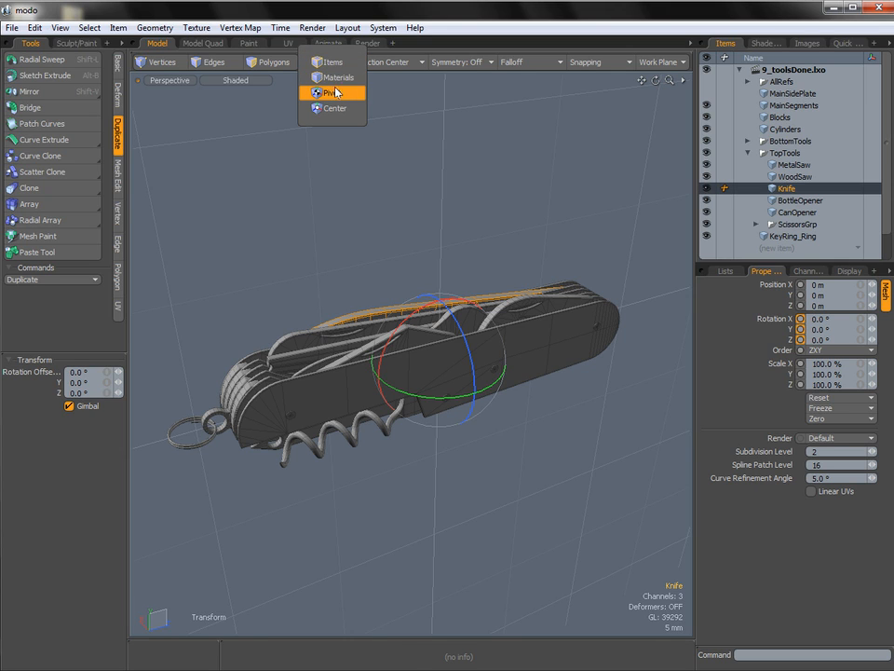
click(338, 108)
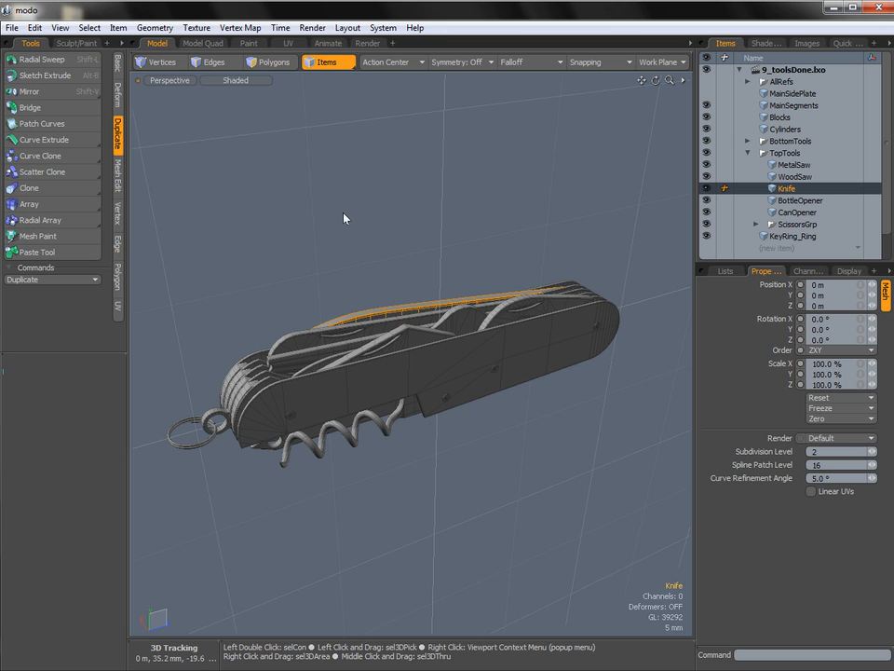
key(6)
alt+drag(445, 281, 425, 242)
ctrl+alt+drag(425, 351, 441, 371)
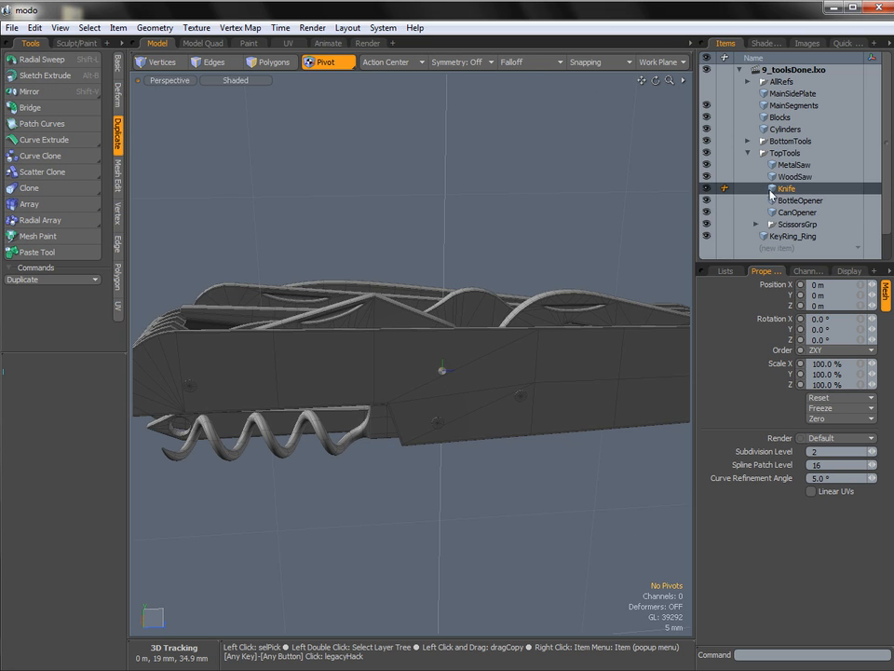
ctrl+alt+drag(443, 373, 451, 391)
click(446, 368)
ctrl+alt+drag(522, 393, 465, 389)
alt+drag(466, 390, 446, 333)
In the Right view, move the Knife's pivot about 1.1 mm in Y and 37.2 mm in Z onto the rivet at the rounded end.
key(y)
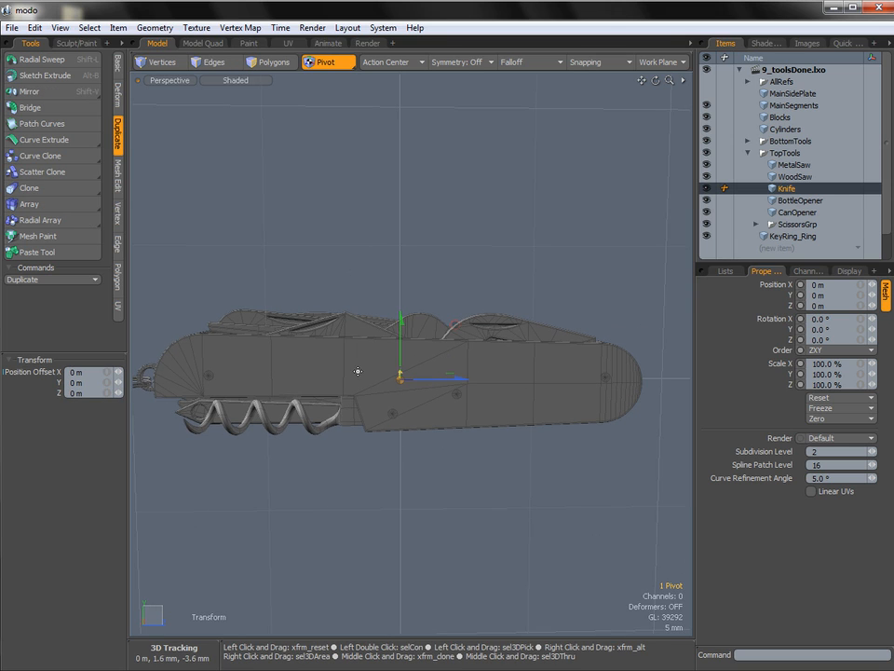
key(ctrl+space)
click(416, 372)
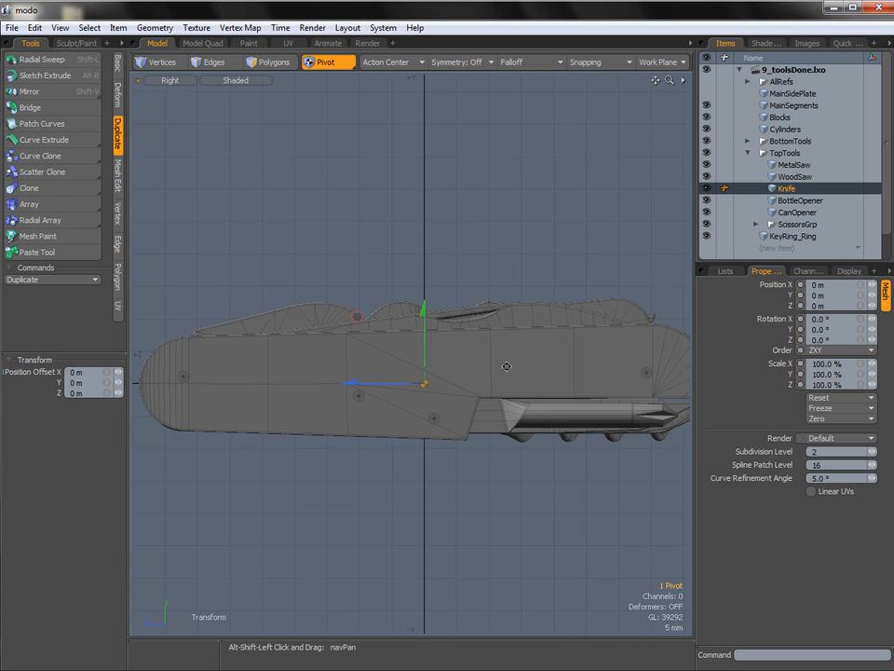
alt+shift+drag(507, 366, 607, 366)
alt+shift+drag(360, 364, 342, 357)
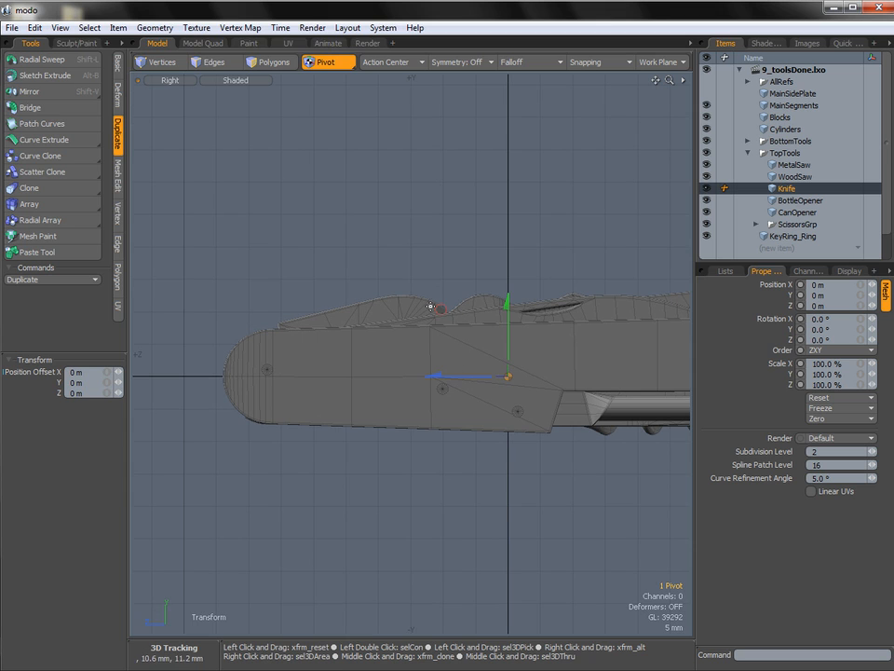
drag(440, 308, 199, 306)
ctrl+alt+drag(210, 354, 380, 360)
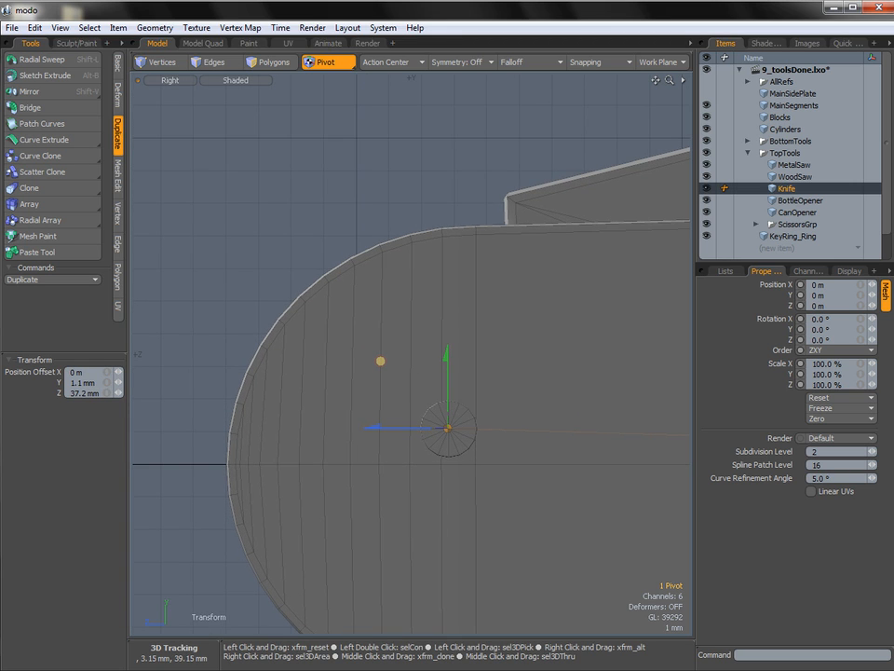
ctrl+alt+drag(423, 386, 433, 360)
alt+shift+drag(522, 304, 432, 298)
Return to item mode in the perspective view and rotate the Knife to 6° in X about its new pivot.
key(5)
alt+shift+drag(583, 335, 478, 379)
key(ctrl+space)
click(402, 332)
key(e)
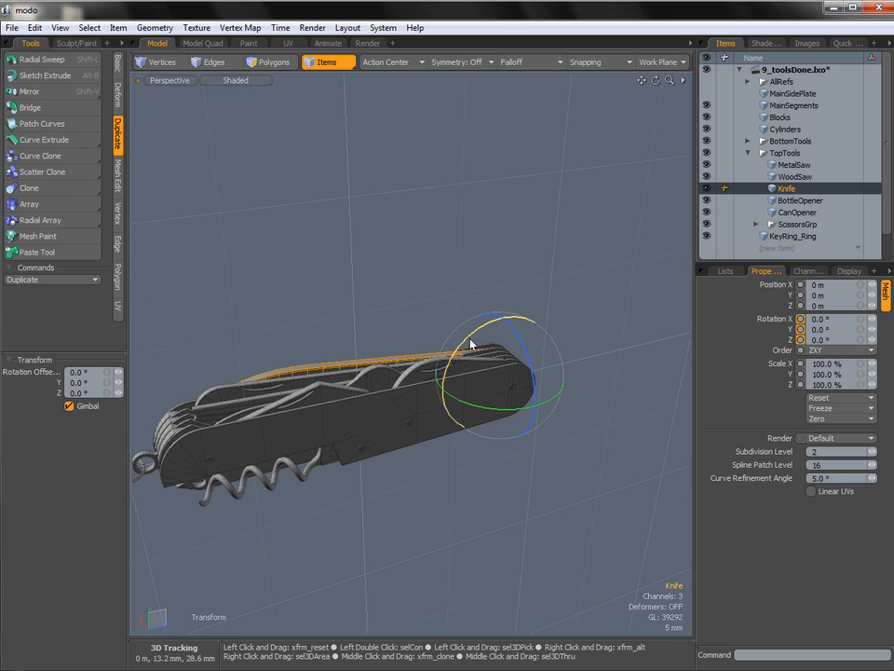
mouse_move(468, 335)
mouse_down()
mouse_move(532, 311)
mouse_move(551, 324)
mouse_move(473, 328)
mouse_up()
alt+shift+drag(470, 313, 525, 316)
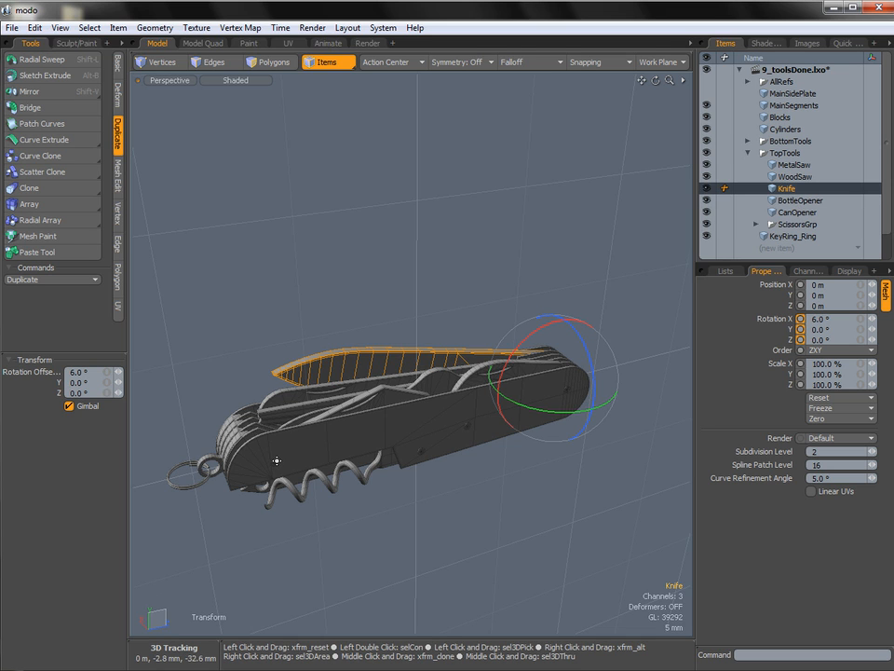
alt+drag(276, 463, 391, 415)
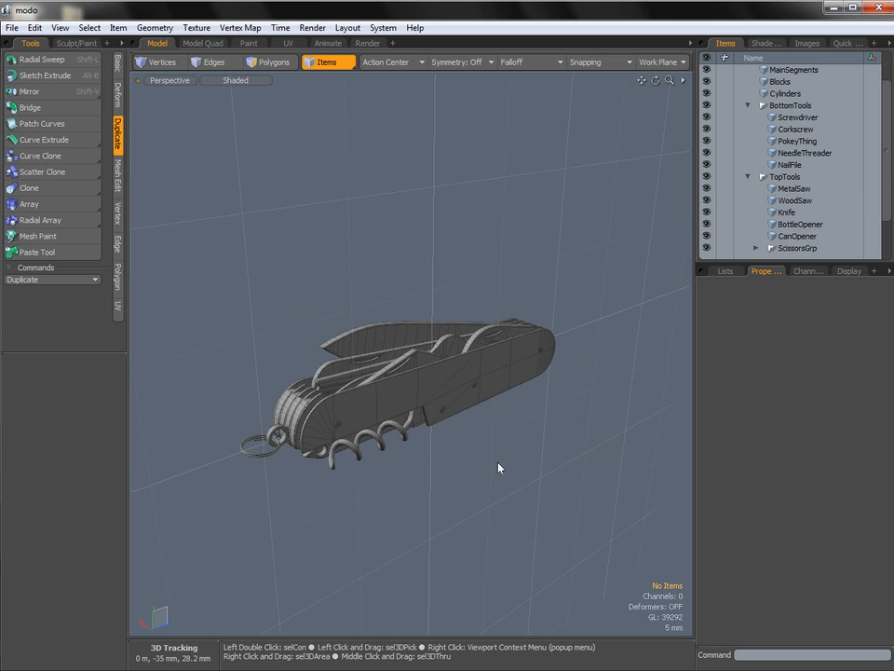
Rotate the Knife in X until it stands nearly upright, leaning slightly outward from the handle.
click(403, 329)
key(e)
drag(502, 321, 588, 255)
key(space)
Select the MetalSaw and rotate it open to 78.5° in X.
click(372, 355)
key(e)
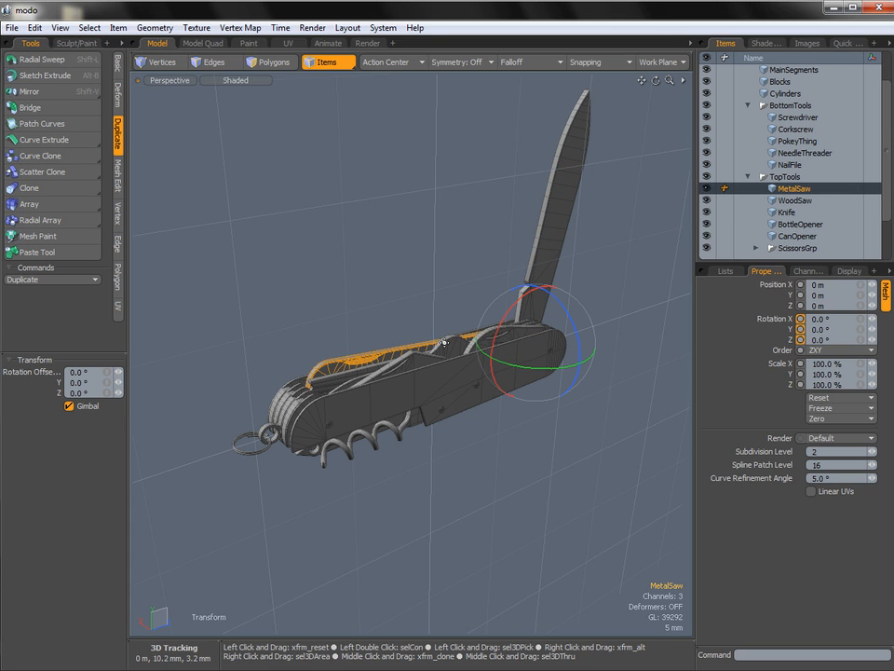
drag(500, 334, 409, 352)
key(space)
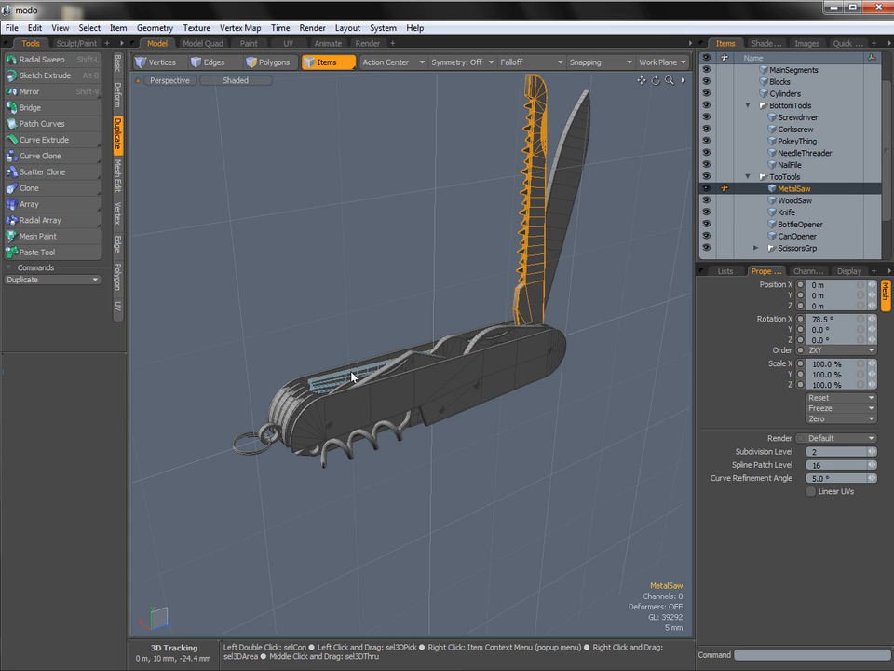
Select the WoodSaw and rotate it open to 63.5° in X.
click(352, 377)
key(e)
drag(510, 358, 438, 347)
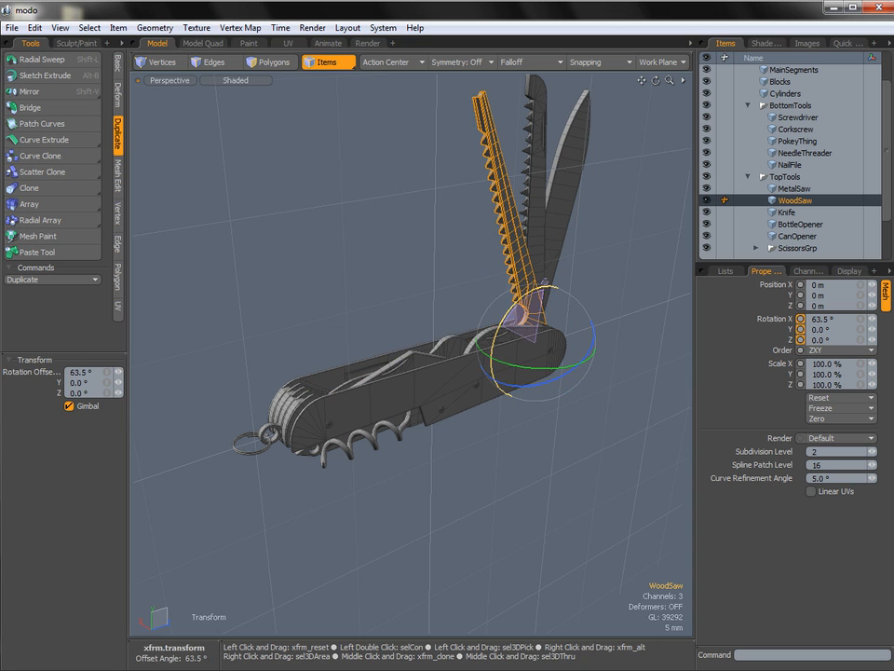
key(space)
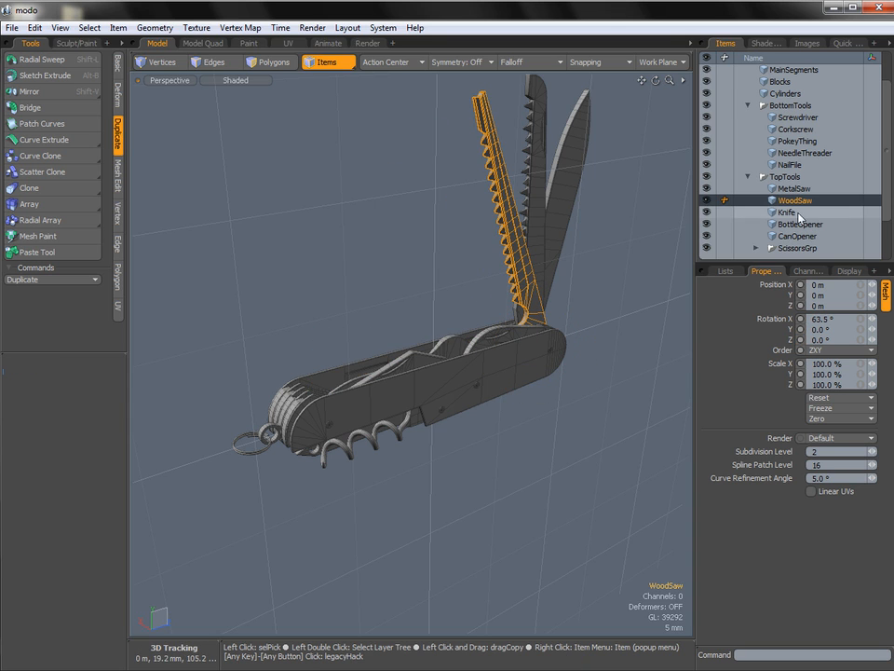
Select ScissorsGrp and rotate the scissors open in X, at a lower angle than the WoodSaw.
click(760, 249)
key(e)
drag(498, 329, 452, 328)
key(space)
Select the CanOpener and rotate it open to 28.5° in X.
click(504, 335)
key(e)
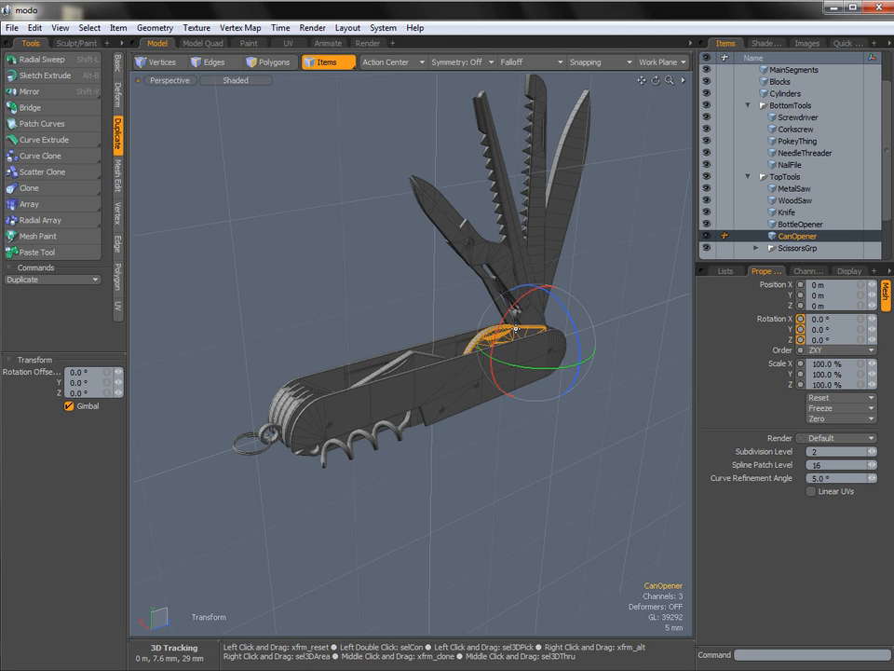
drag(515, 328, 459, 334)
key(space)
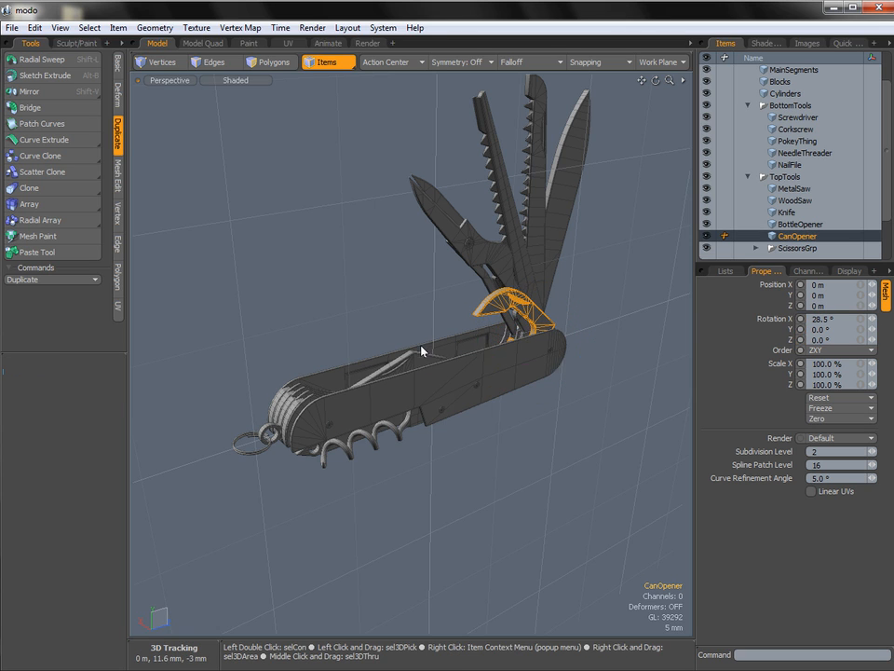
Select the BottleOpener and rotate it open to -110.6° in X at the key-ring end.
click(419, 349)
key(e)
drag(326, 352, 205, 454)
key(space)
Select the Corkscrew and rotate it to -86° in X so it points down from the handle.
alt+drag(418, 367, 399, 265)
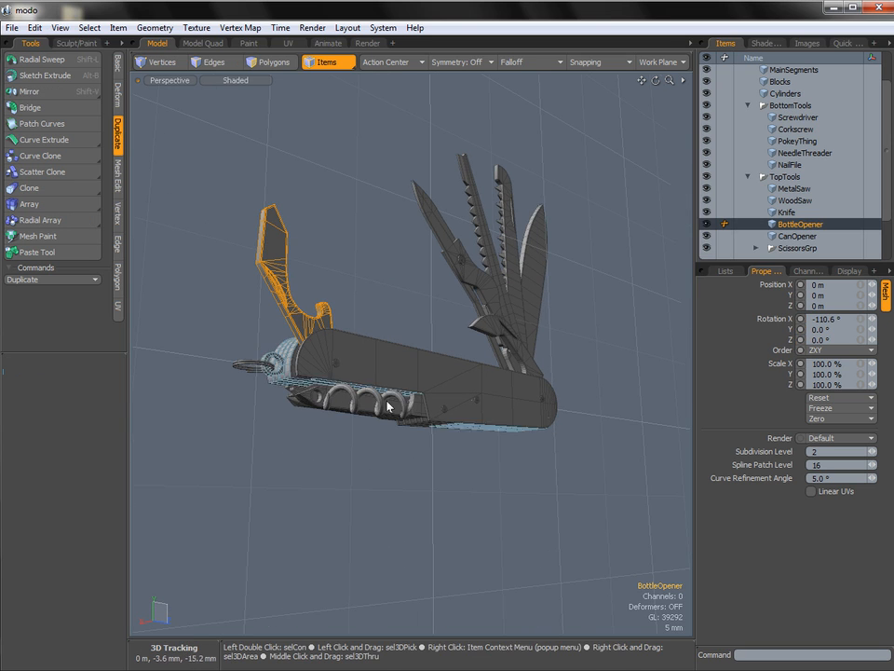
click(387, 406)
alt+drag(387, 406, 450, 392)
key(e)
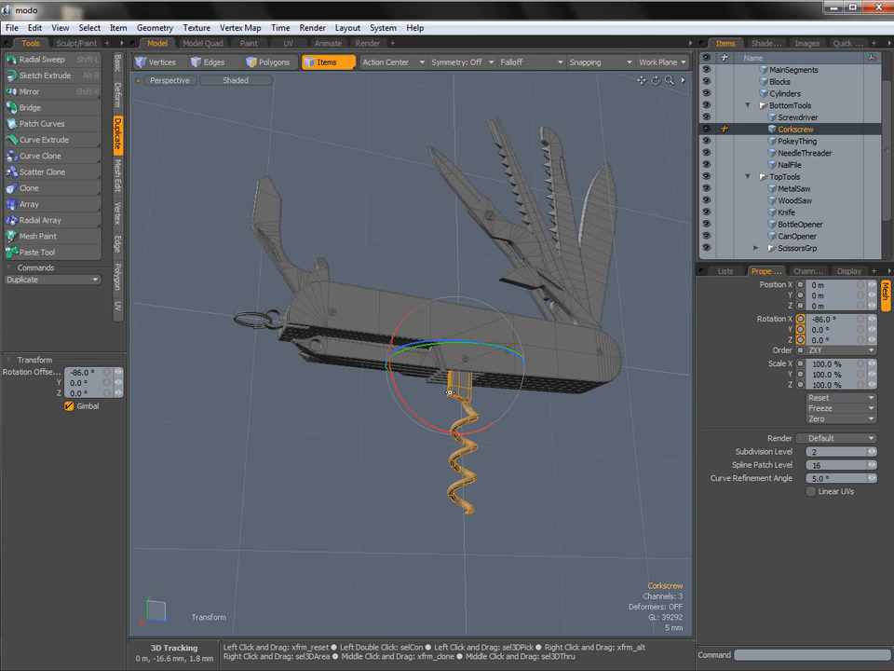
key(space)
Rotate the NailFile, PokeyThing and NeedleThreader out one by one into a fan between the handle and the corkscrew.
click(350, 352)
key(e)
mouse_move(396, 399)
mouse_down()
mouse_move(369, 369)
mouse_move(402, 403)
mouse_up()
key(space)
click(372, 366)
key(e)
key(space)
click(353, 366)
key(e)
key(space)
Clear the item selection and make the MainSidePlate visible again on the opened multi-tool.
click(509, 430)
alt+drag(509, 429, 484, 424)
scroll(723, 92, up, 3)
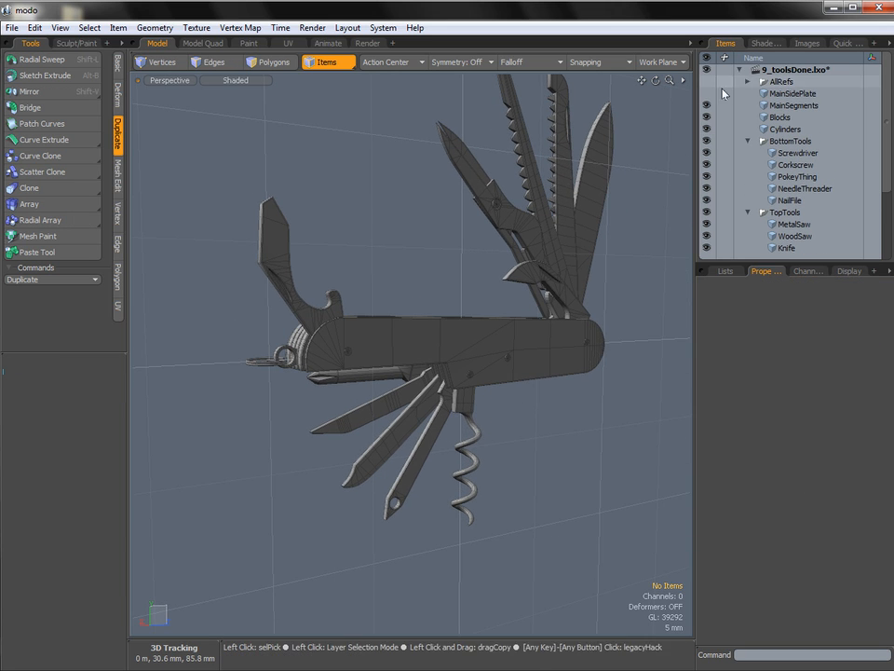
alt+drag(474, 296, 460, 356)
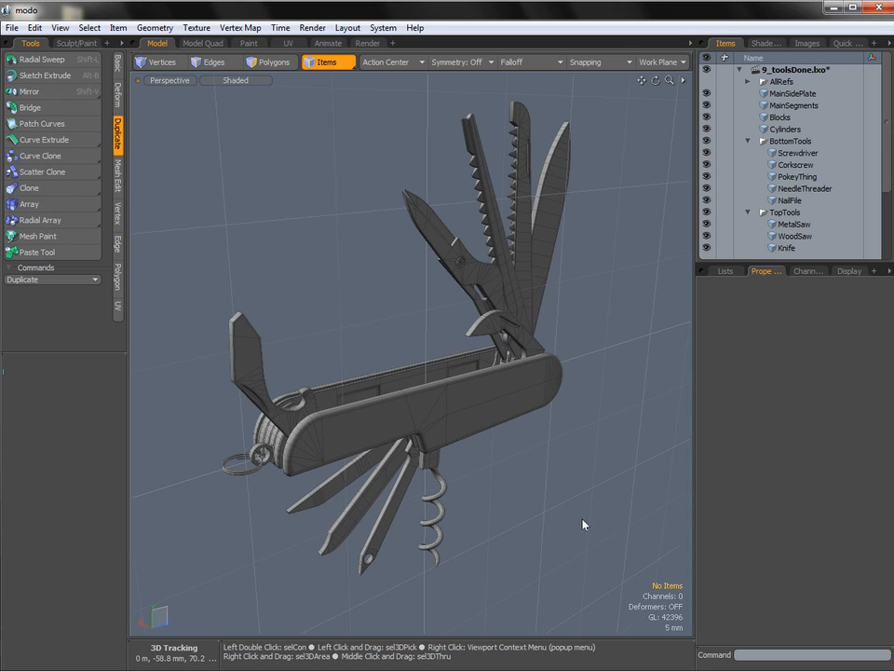